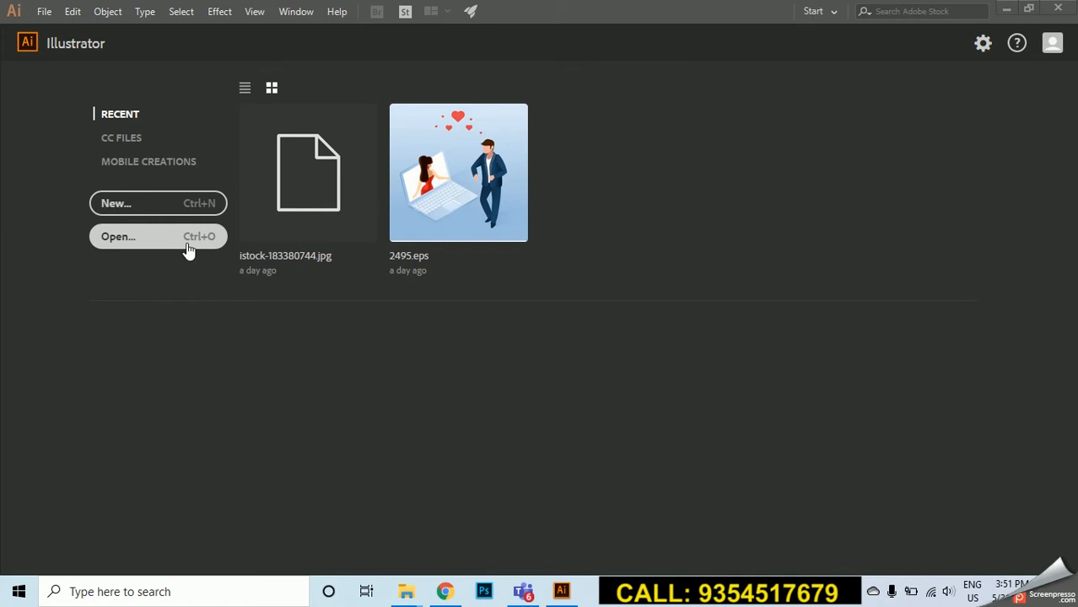
# Start a new document and browse the Saved, Mobile, Web and Print preset categories, ending on Web
pyautogui.click(125, 205)
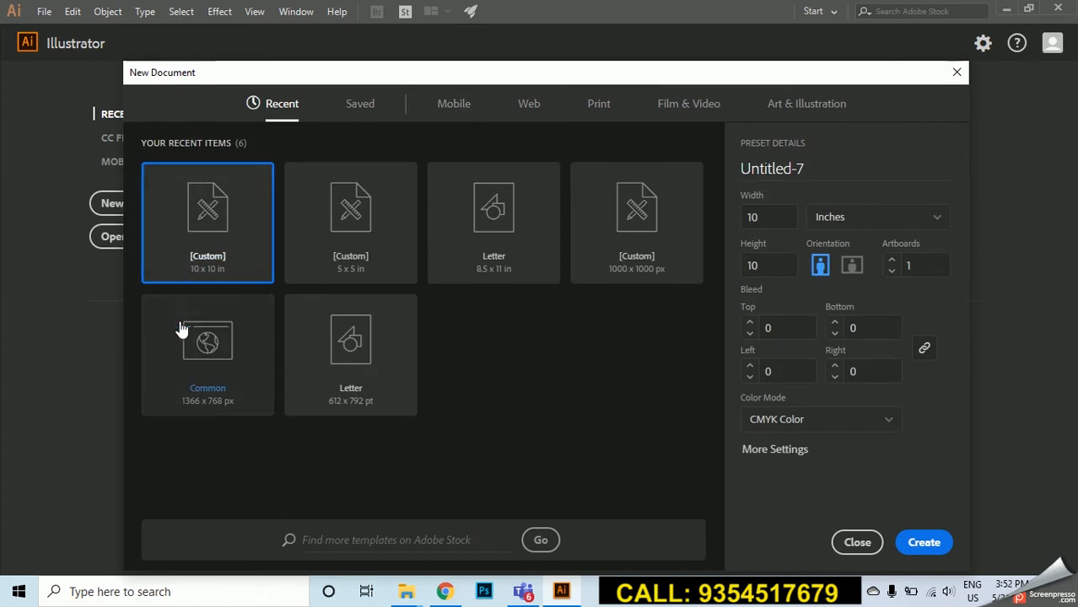
pyautogui.click(361, 110)
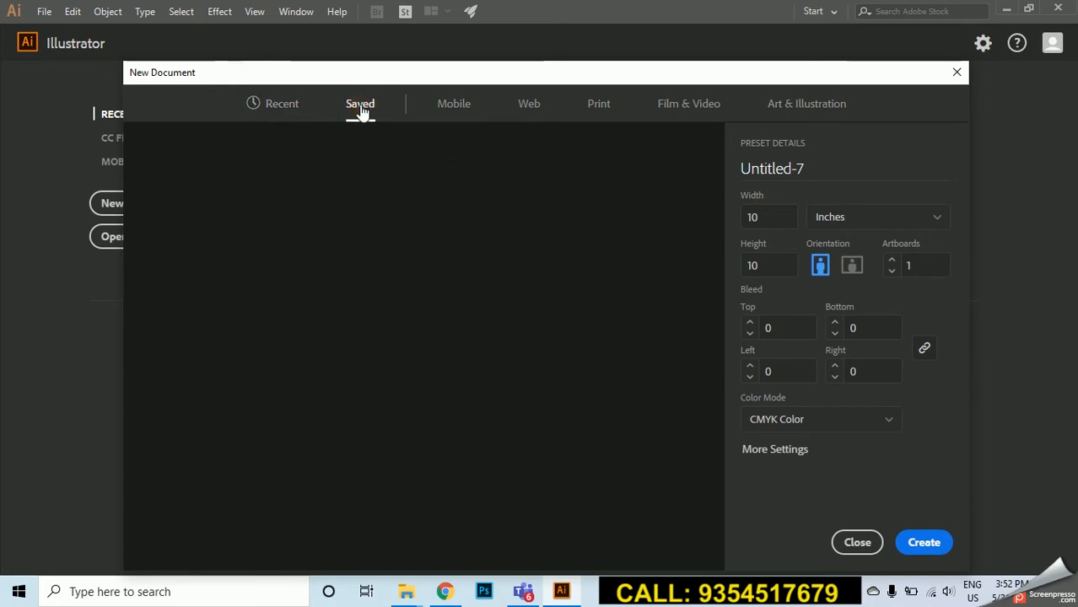
pyautogui.click(456, 105)
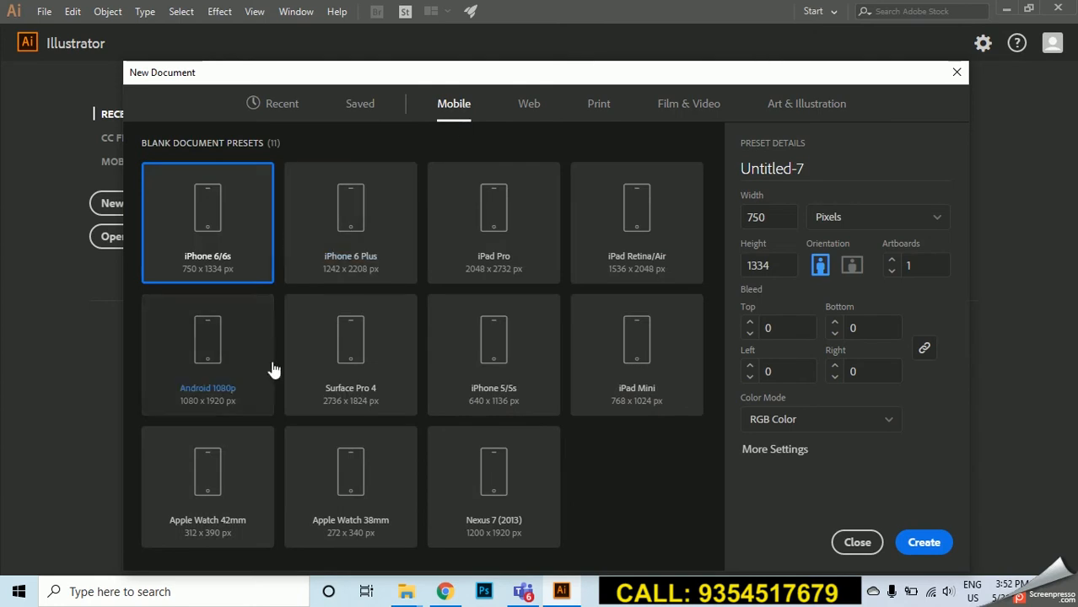
pyautogui.click(529, 110)
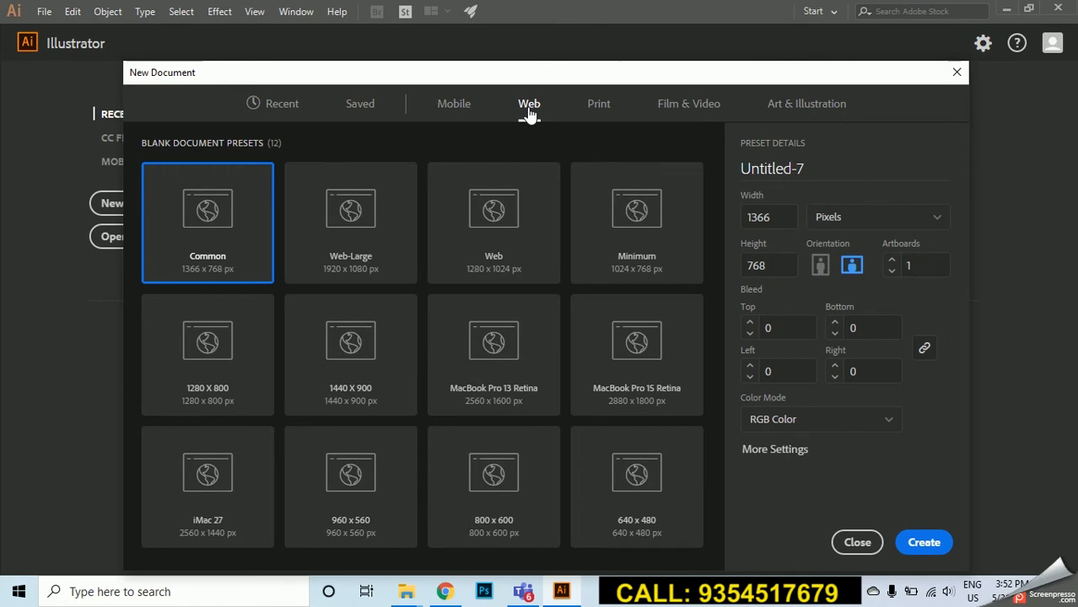
pyautogui.click(602, 105)
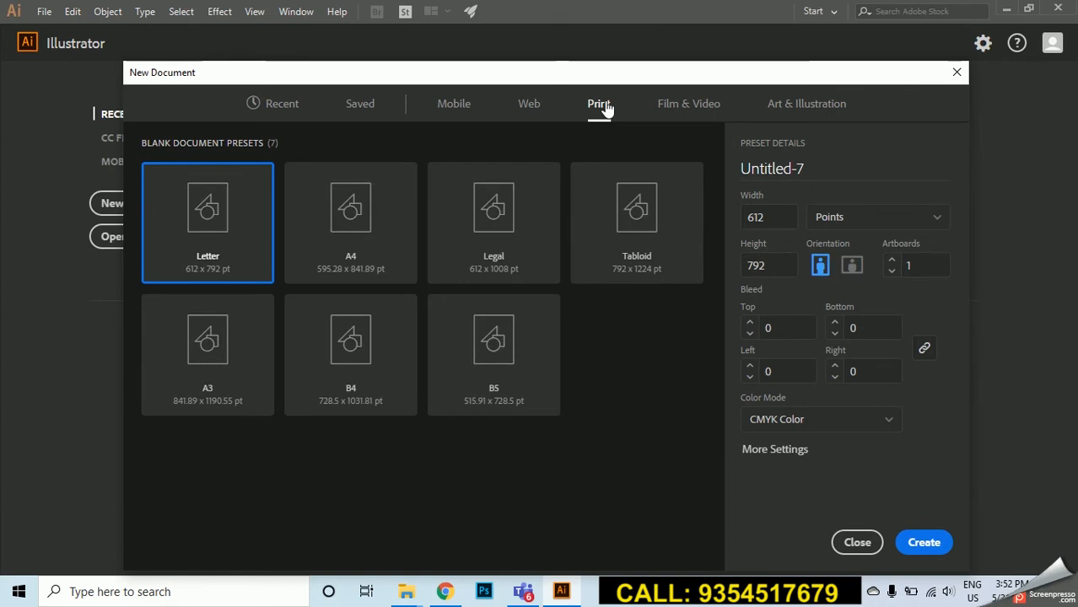
pyautogui.click(531, 107)
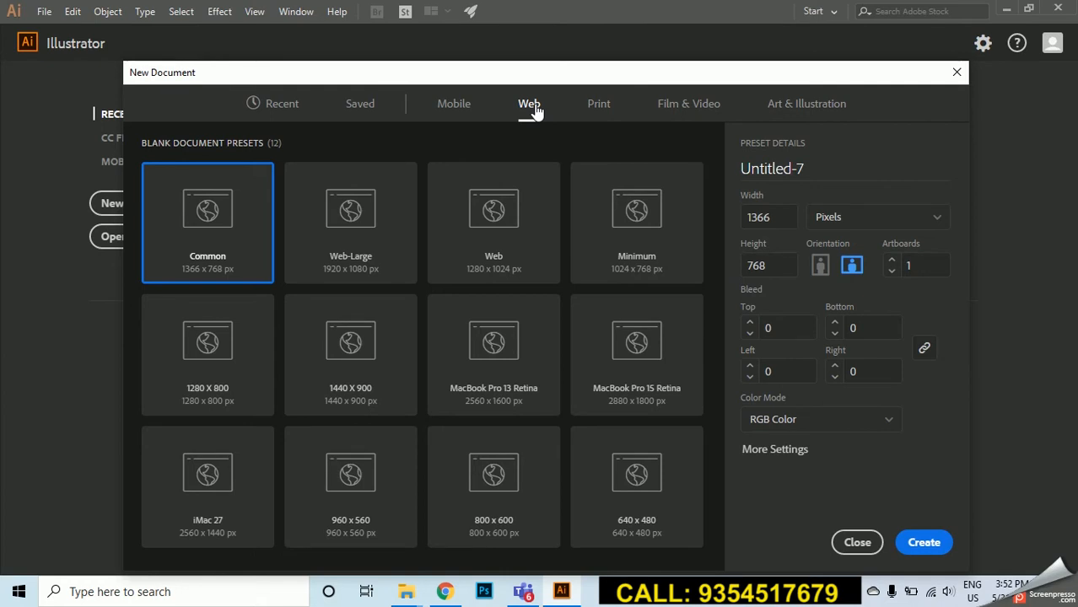
pyautogui.moveTo(536, 77); pyautogui.dragTo(527, 62)
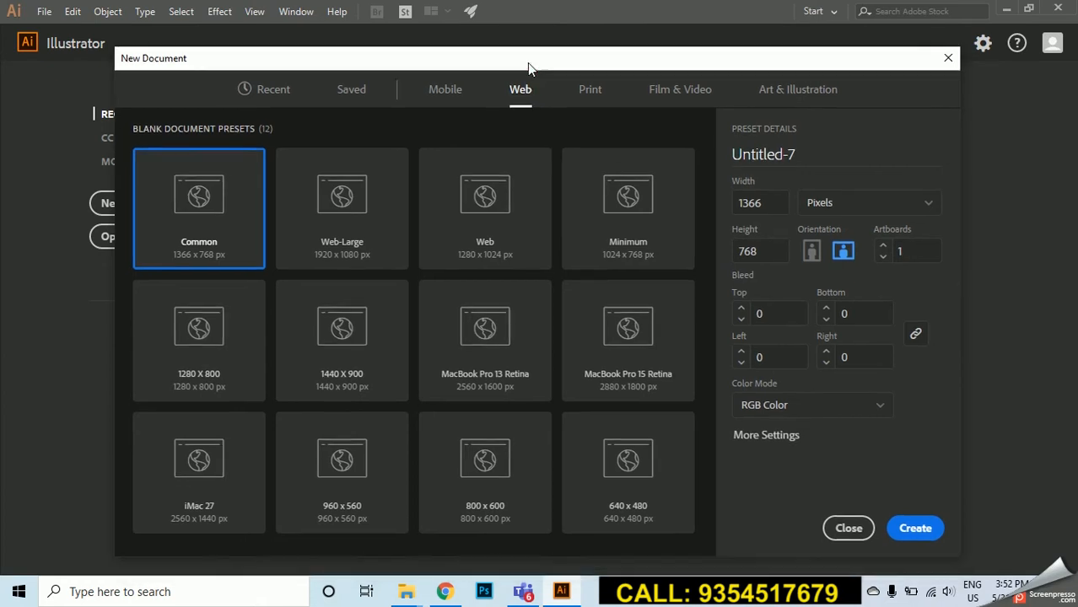
# Examine the available color modes and measurement units for the Web preset
pyautogui.click(785, 408)
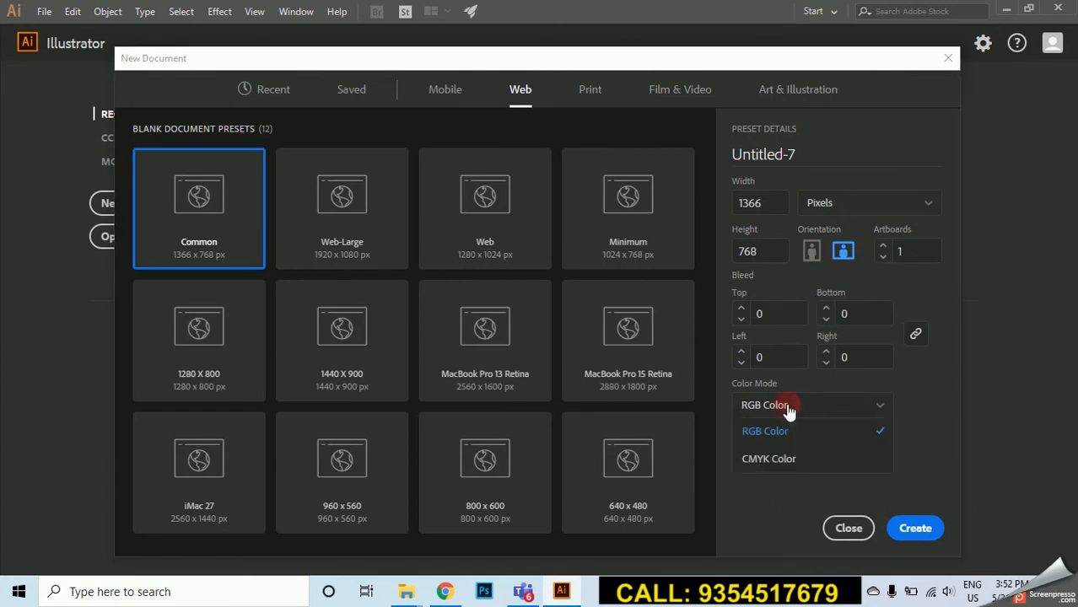
pyautogui.click(787, 409)
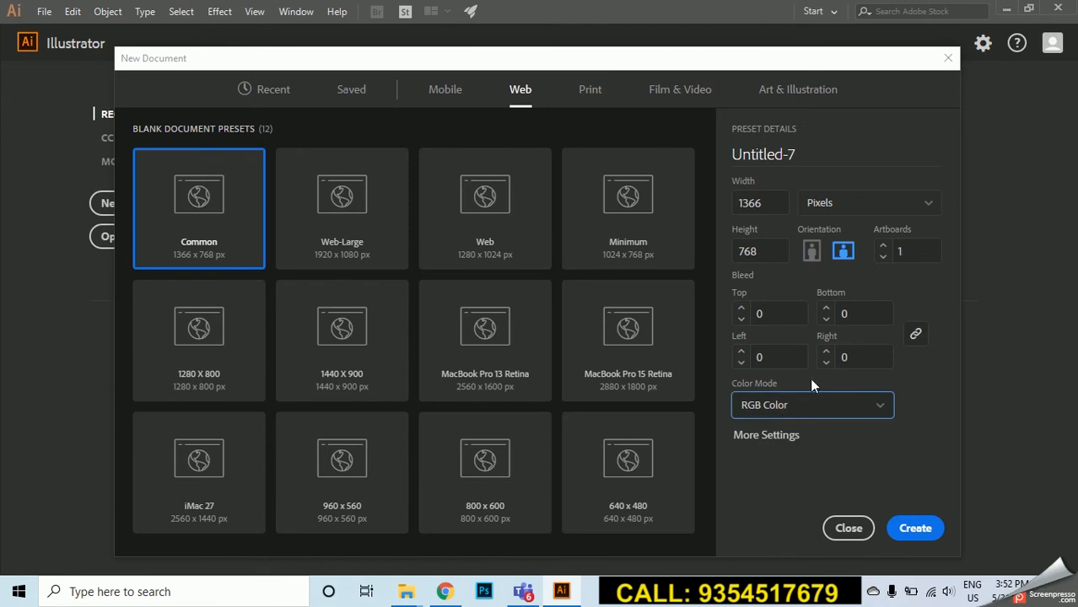
pyautogui.click(844, 211)
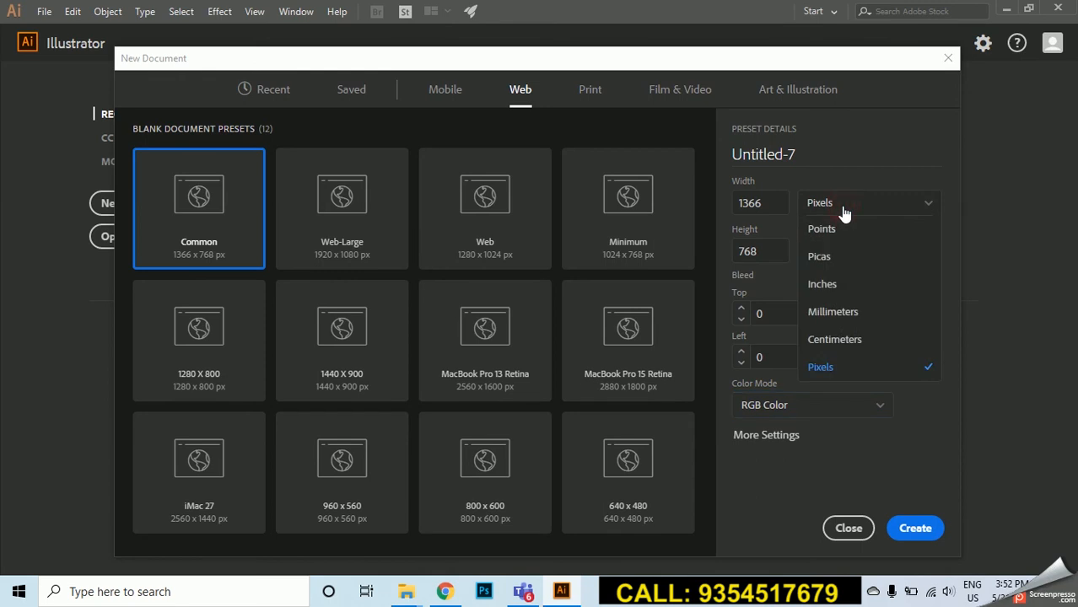
pyautogui.click(842, 210)
# Switch to the Print presets, try landscape orientation, return to portrait, and set the units to Inches
pyautogui.click(591, 91)
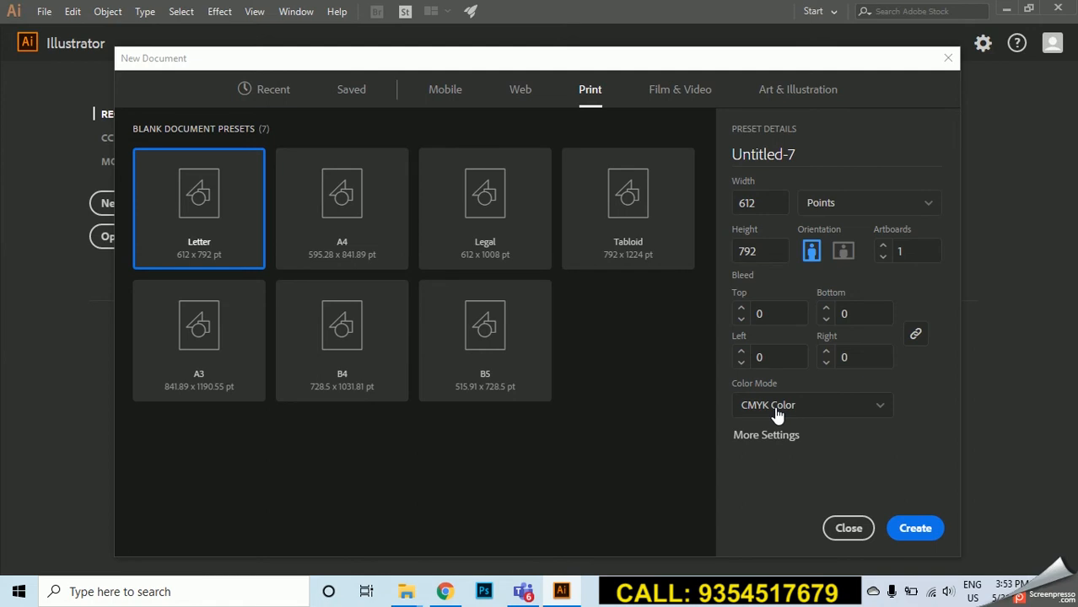
pyautogui.click(843, 250)
pyautogui.click(812, 251)
pyautogui.click(838, 216)
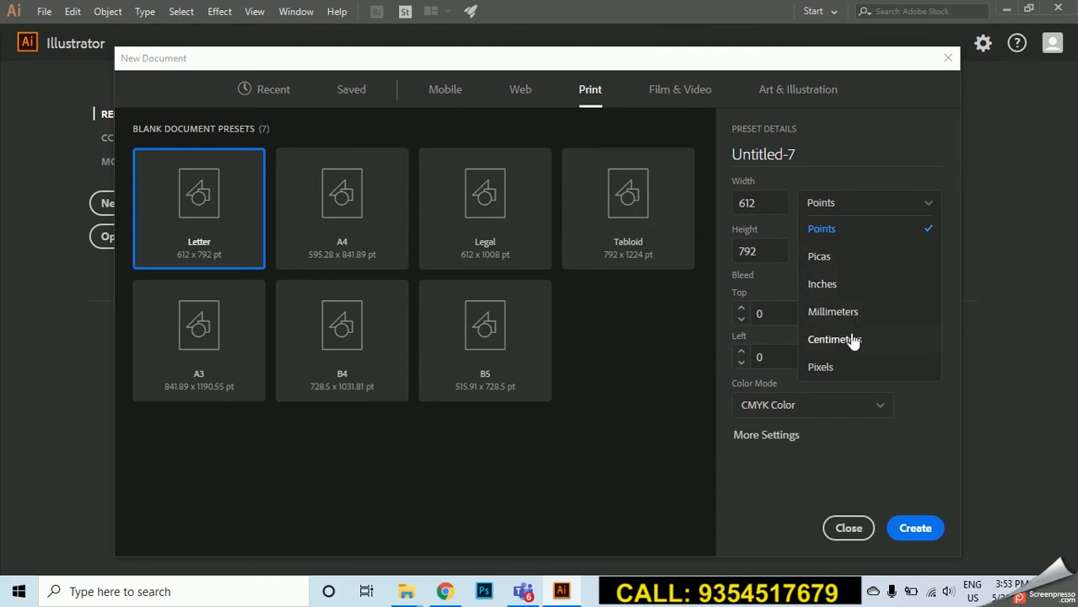
pyautogui.click(823, 285)
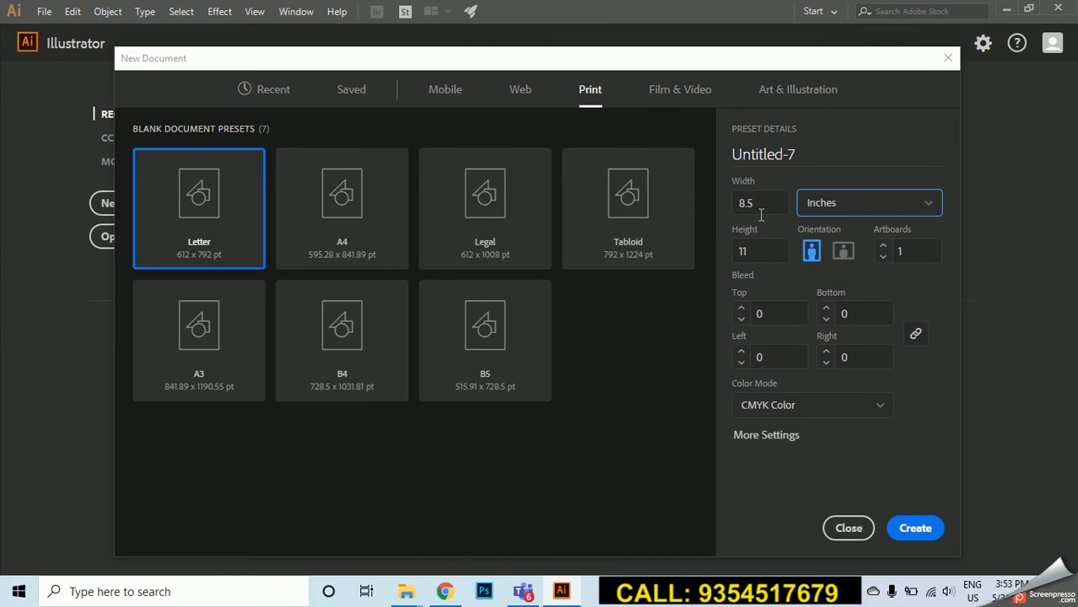
# Go through the A4, Legal, Tabloid, A3, B4 and B5 print presets and return to Letter
pyautogui.click(369, 236)
pyautogui.click(495, 236)
pyautogui.click(634, 241)
pyautogui.click(187, 363)
pyautogui.click(378, 364)
pyautogui.click(448, 359)
pyautogui.click(173, 235)
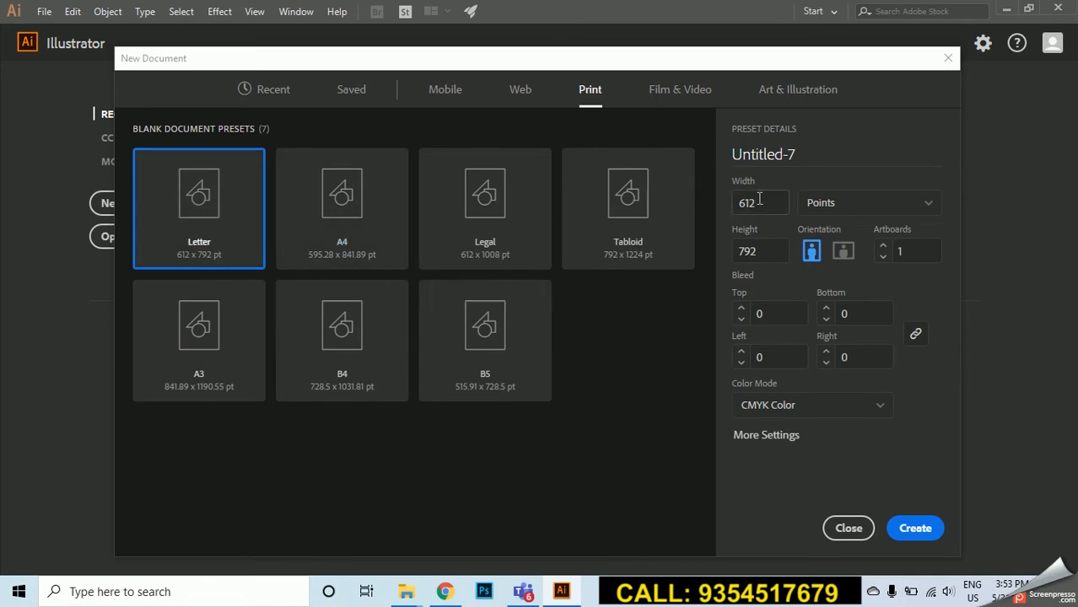
# Set the new document's units to Inches, with a width of 6 and a height of 9
pyautogui.click(843, 208)
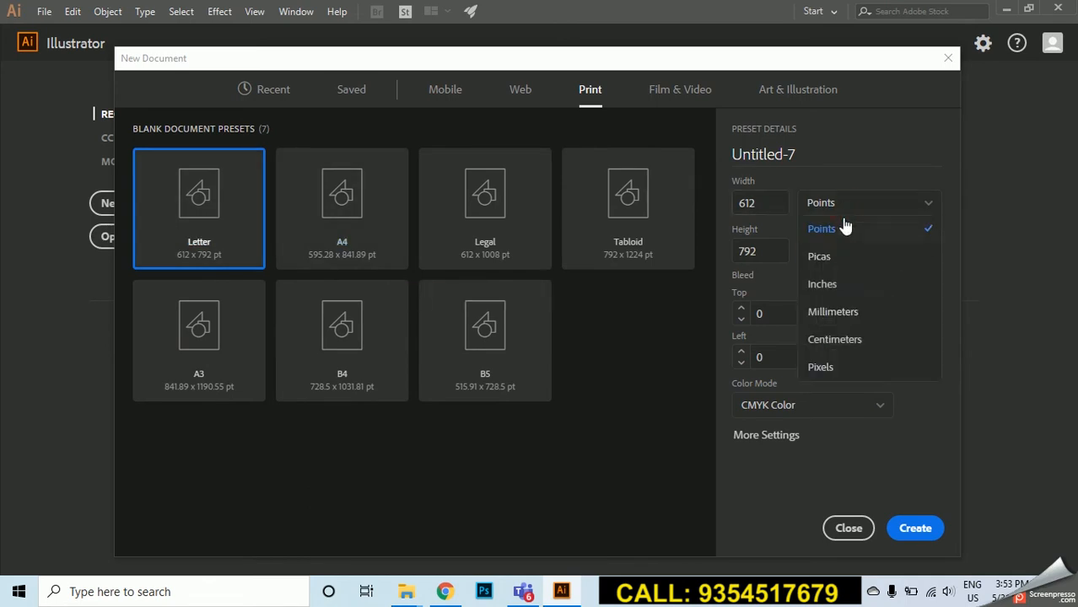
pyautogui.click(841, 287)
pyautogui.moveTo(763, 206); pyautogui.dragTo(690, 208)
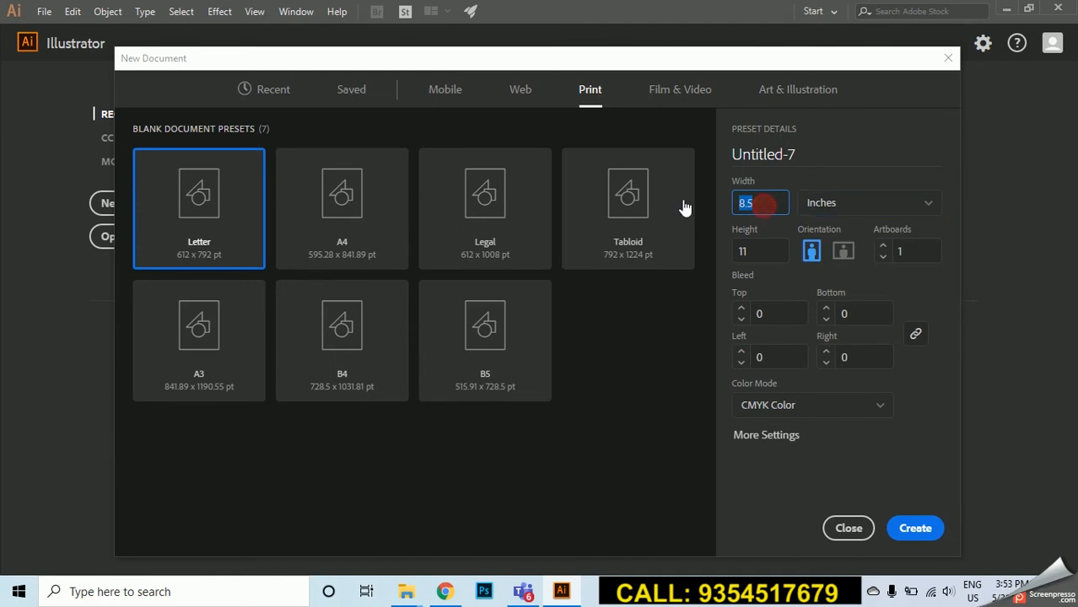
pyautogui.write('6')
pyautogui.click(759, 252)
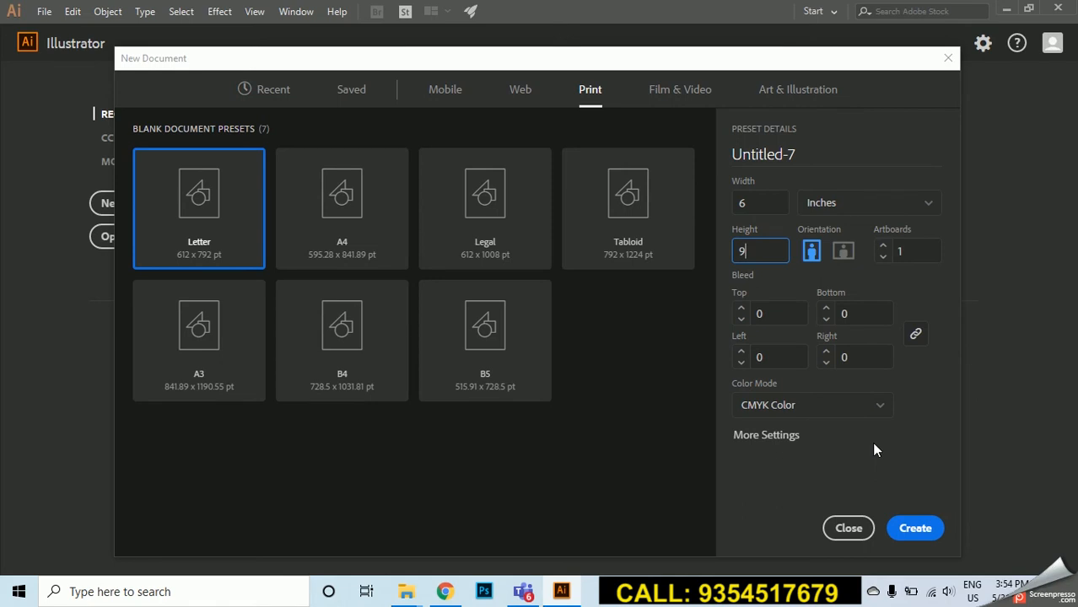
# Open the additional settings for the new document and change its profile to Web
pyautogui.click(768, 435)
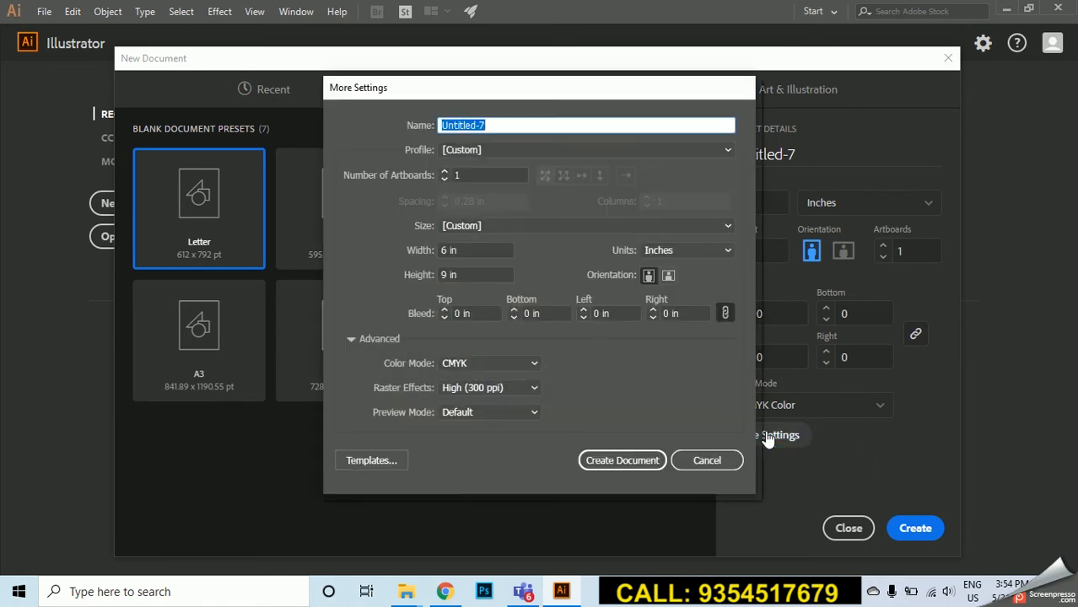
pyautogui.moveTo(521, 93); pyautogui.dragTo(269, 54)
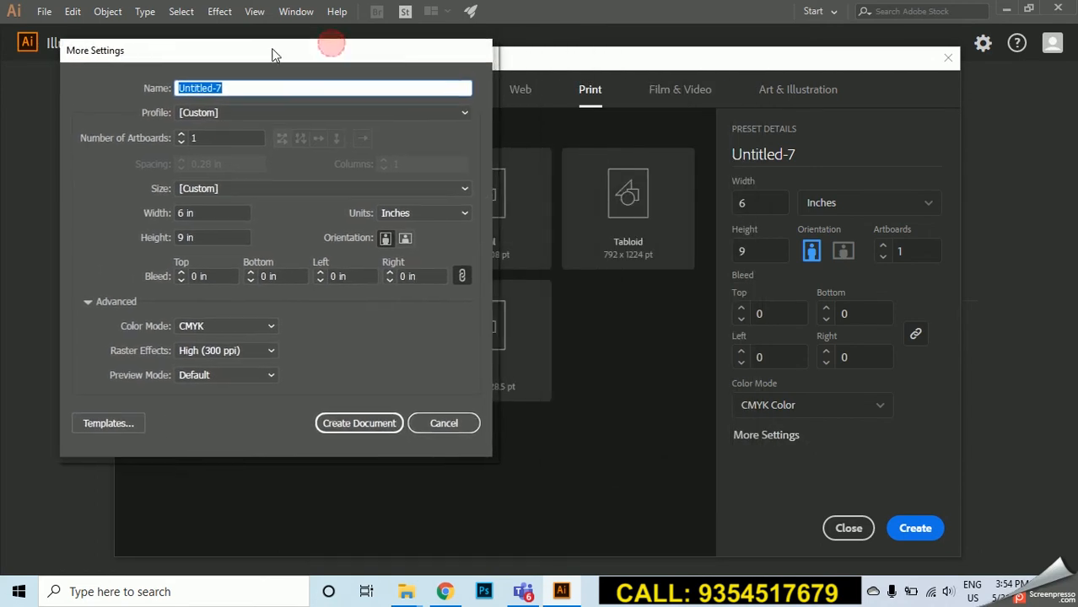
pyautogui.click(521, 93)
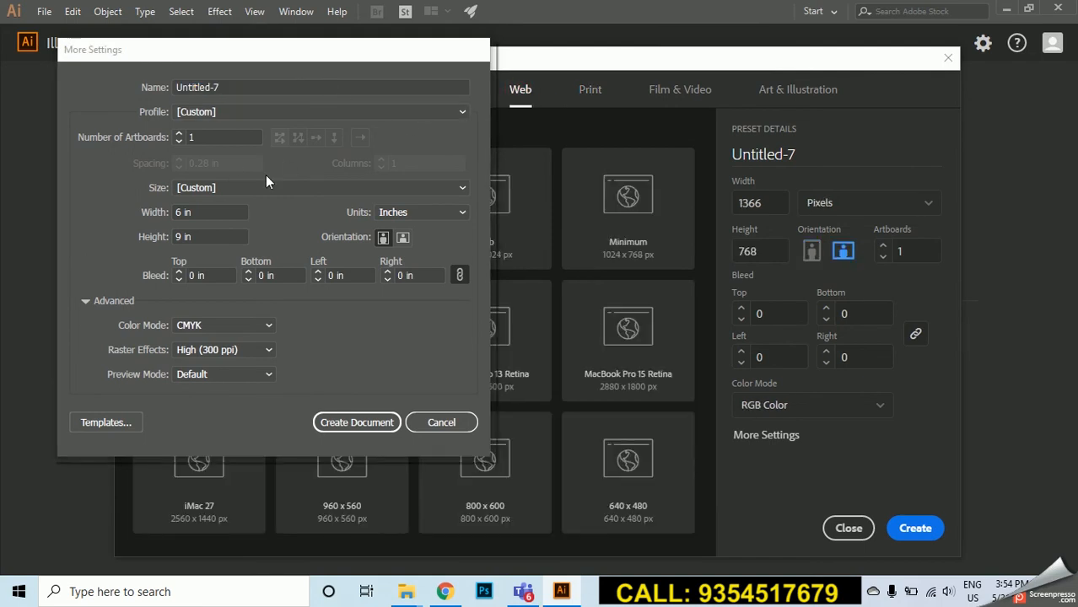
pyautogui.click(238, 114)
pyautogui.click(221, 180)
pyautogui.click(233, 117)
pyautogui.click(227, 163)
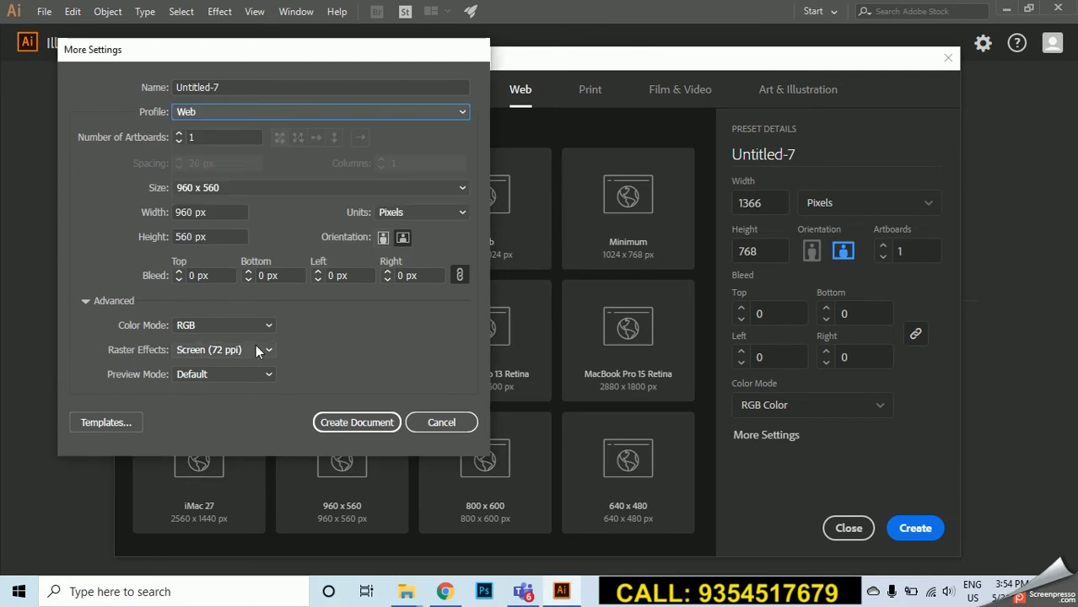
# Change the document profile to Print and create the Letter-size document
pyautogui.click(237, 110)
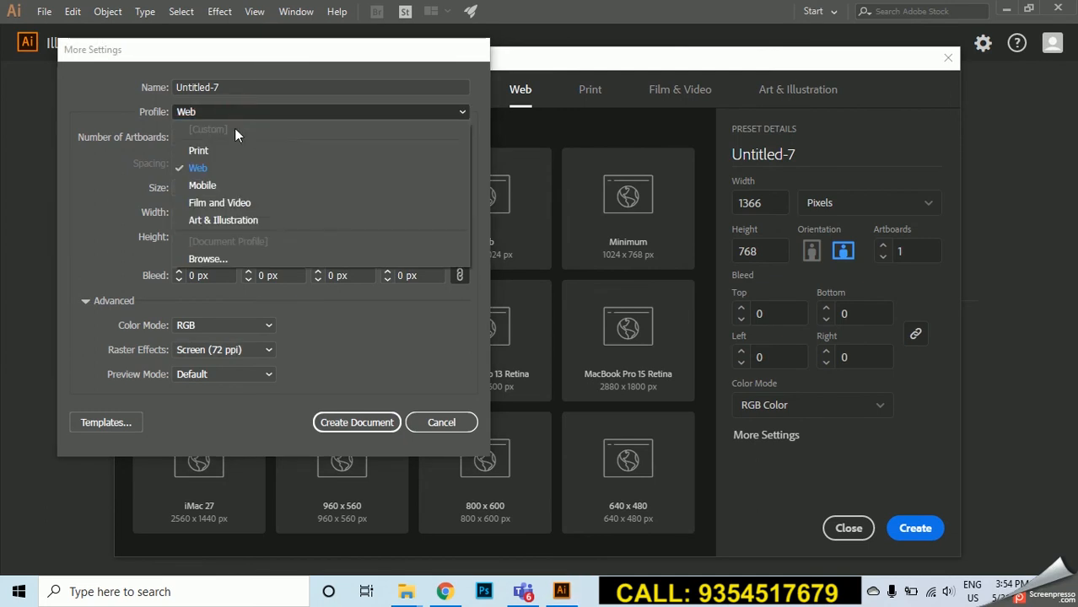
pyautogui.click(226, 154)
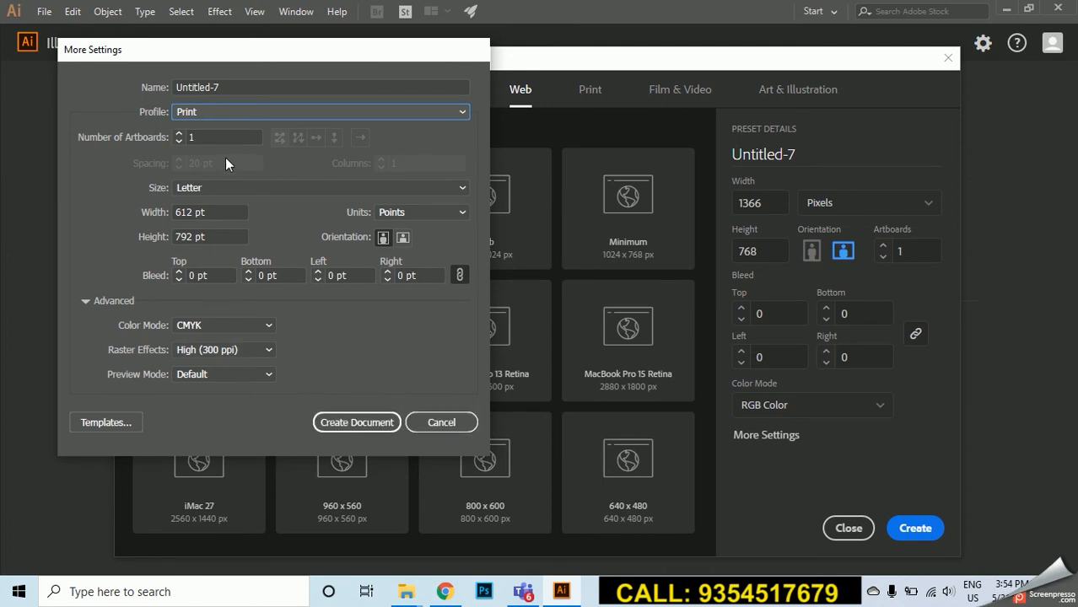
pyautogui.click(378, 422)
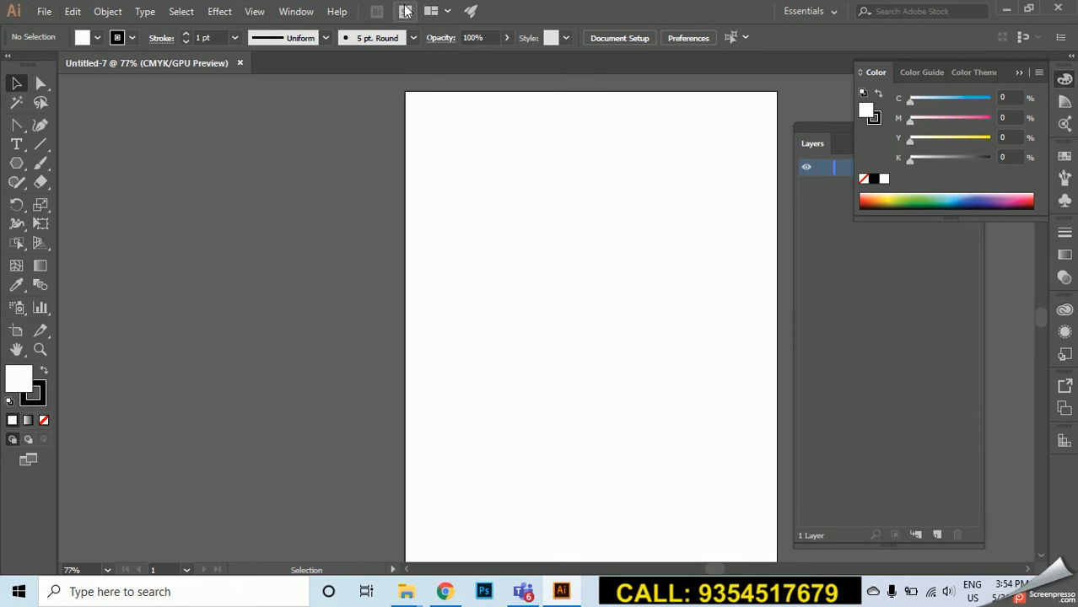
# Review the File and Edit commands and paste the clipboard image on all artboards
pyautogui.click(45, 11)
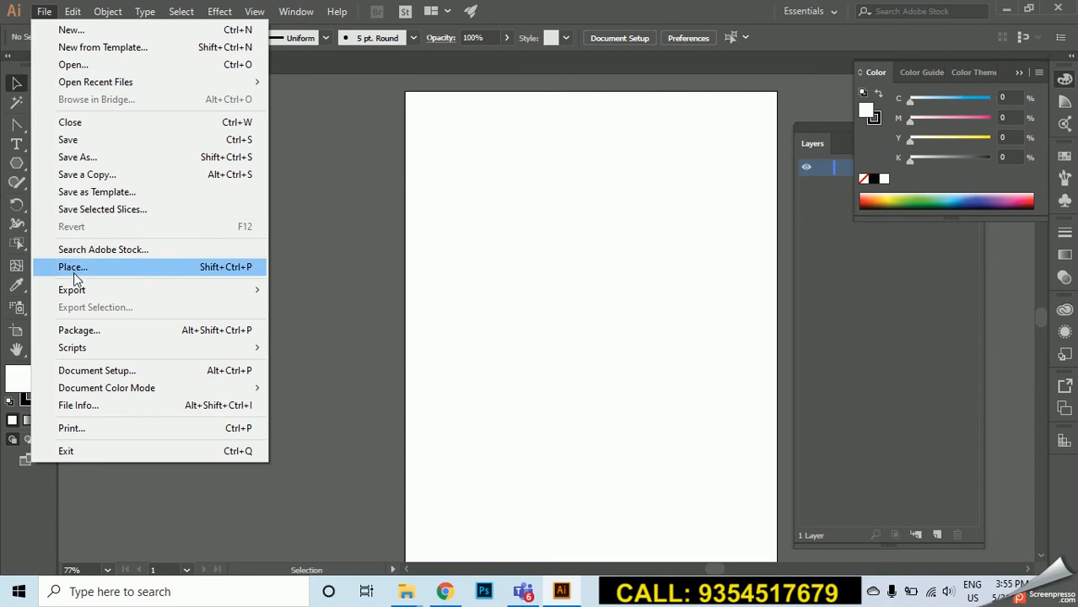
pyautogui.click(44, 13)
pyautogui.click(76, 16)
pyautogui.click(76, 16)
pyautogui.click(76, 16)
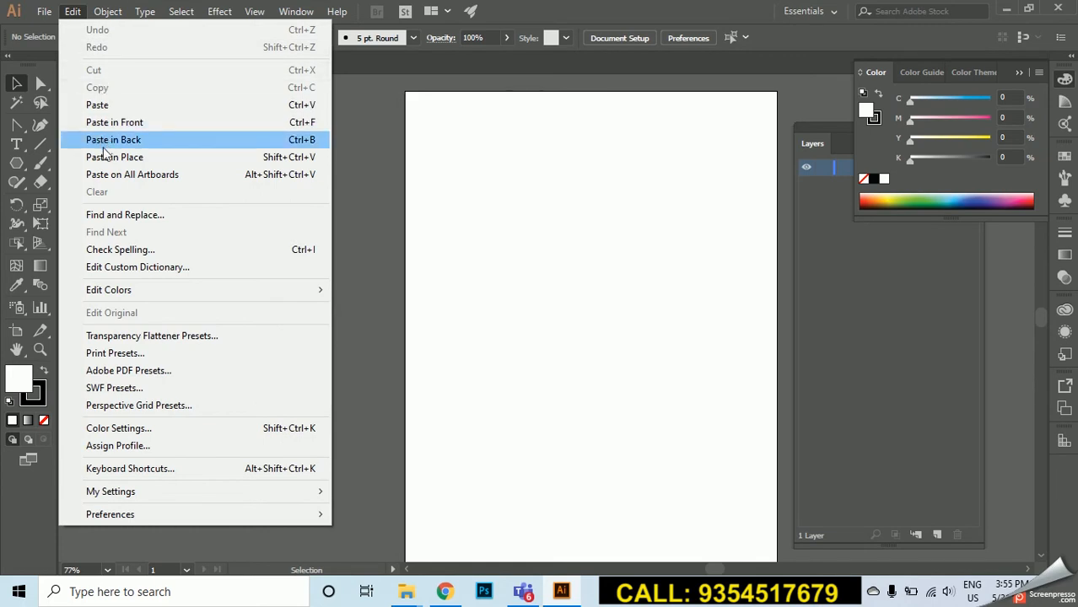
pyautogui.click(113, 174)
# Look through the Object, Type, View and Window commands, and deselect the pasted image
pyautogui.click(109, 12)
pyautogui.click(109, 12)
pyautogui.click(108, 12)
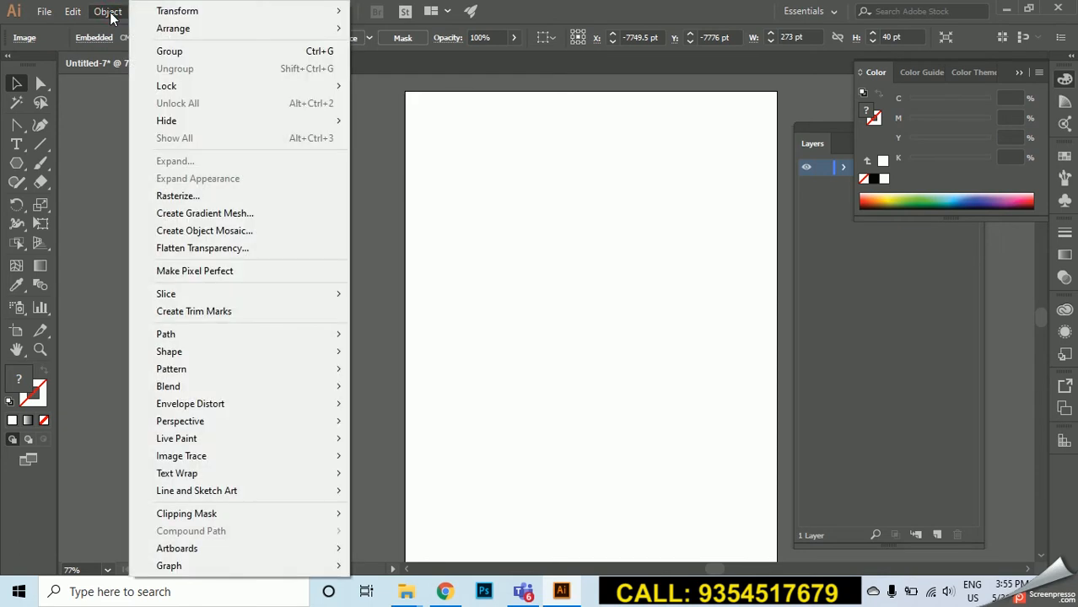
pyautogui.click(109, 12)
pyautogui.click(145, 12)
pyautogui.click(148, 14)
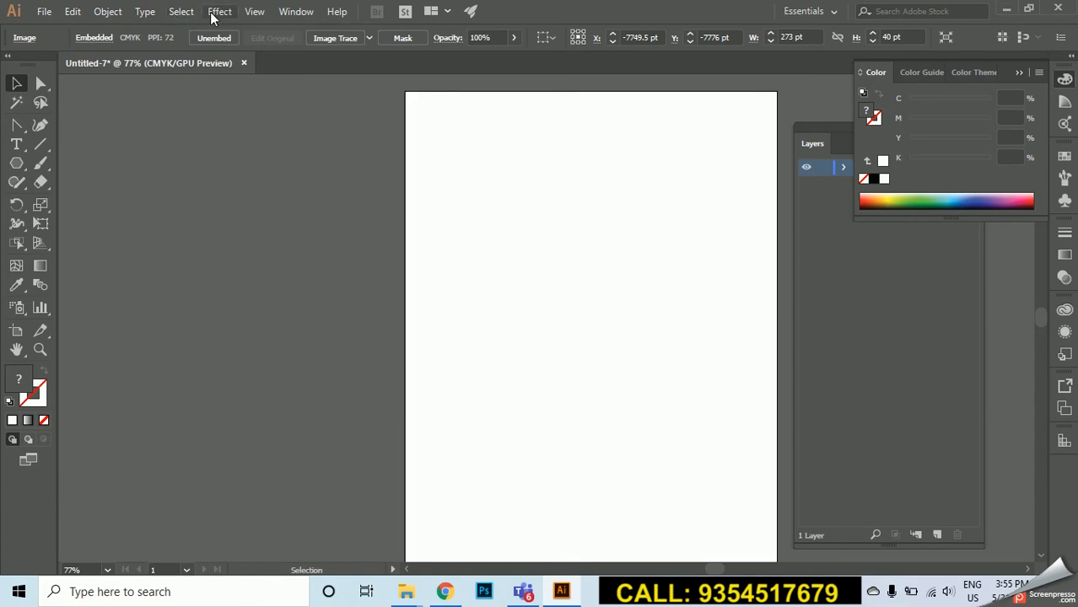
pyautogui.click(255, 12)
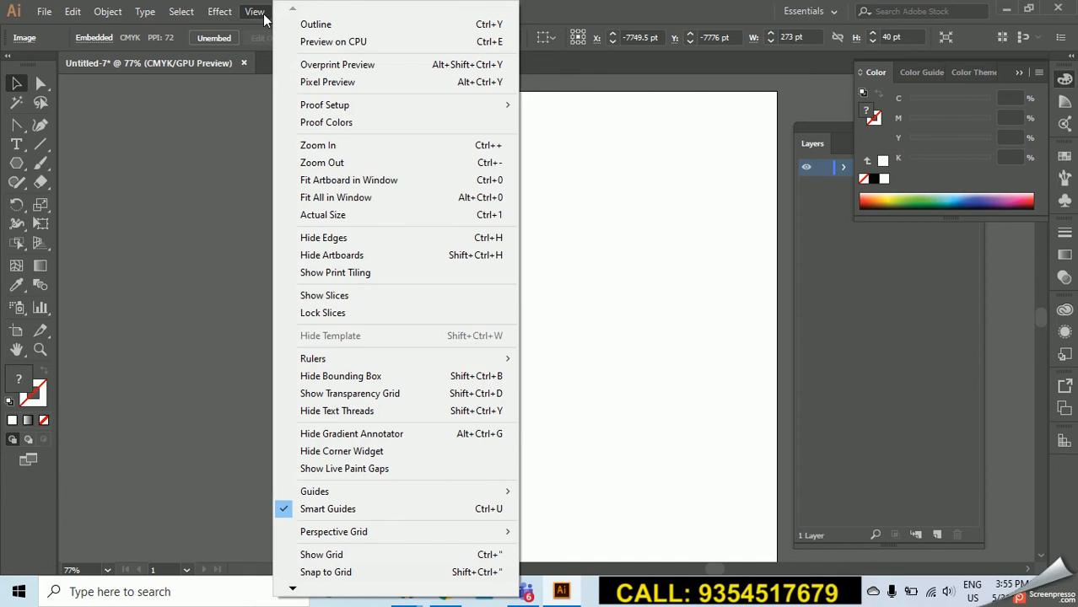
pyautogui.click(258, 11)
pyautogui.click(305, 11)
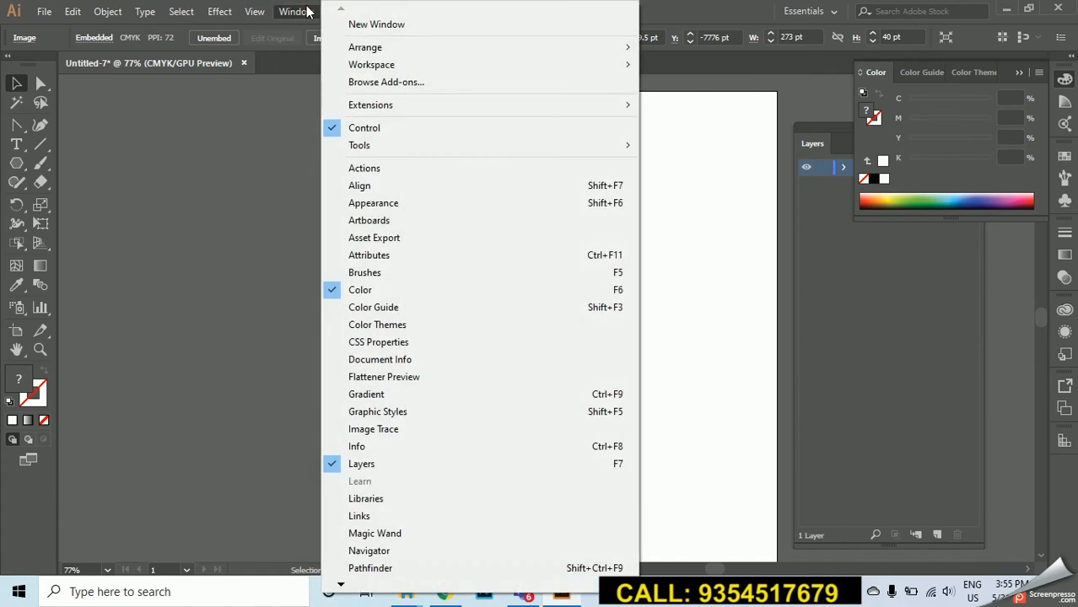
pyautogui.click(263, 160)
pyautogui.click(263, 160)
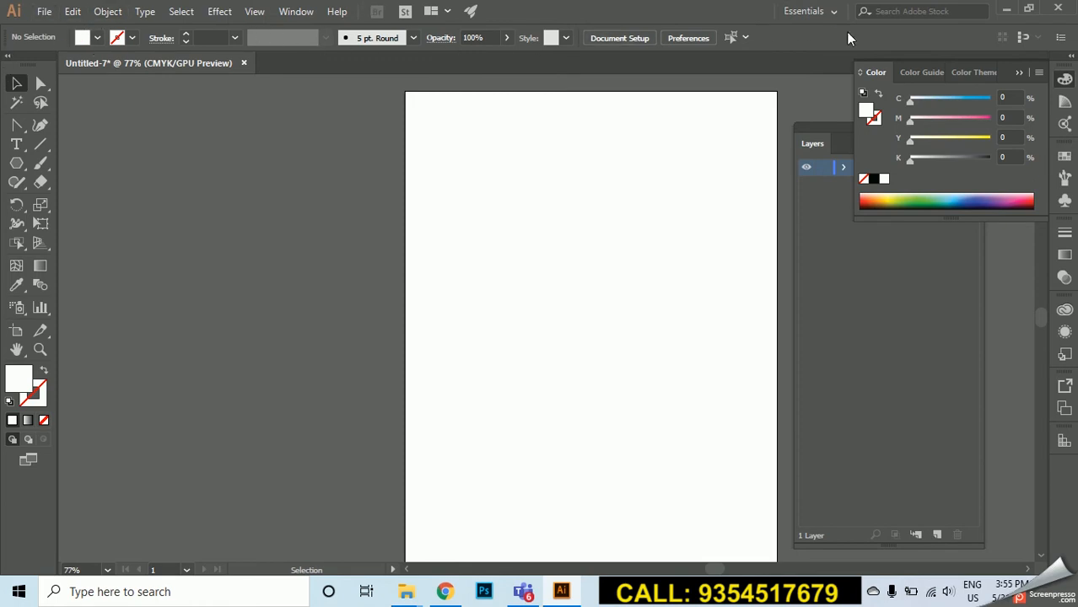
# Restore the default white fill and black stroke, activate the Selection tool, and collapse the Color panel
pyautogui.press('d')
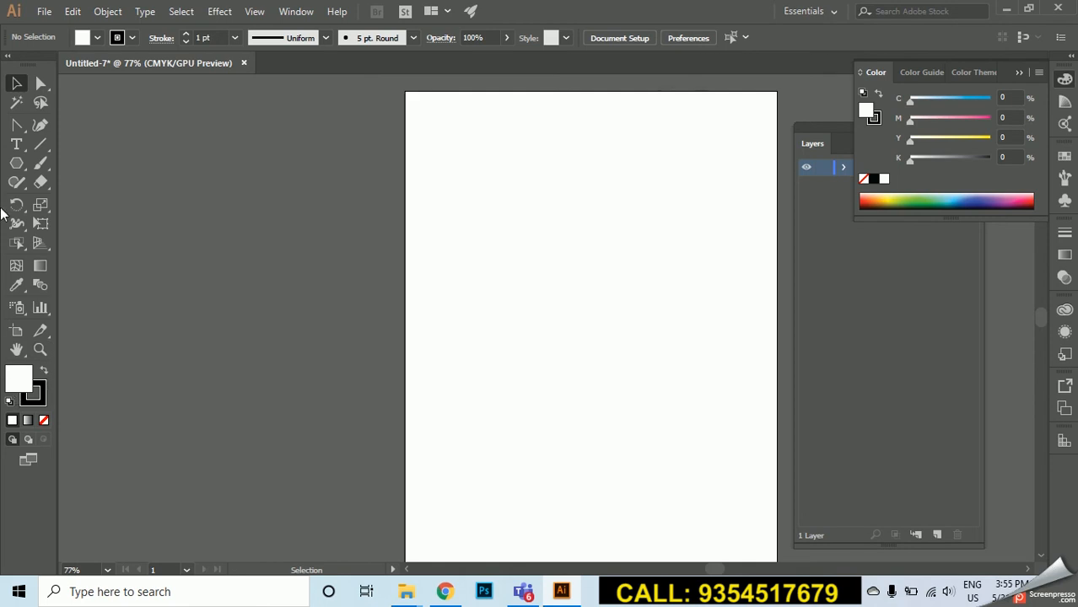
pyautogui.click(14, 84)
pyautogui.click(1067, 78)
# Hide the Control bar and show it again
pyautogui.click(288, 12)
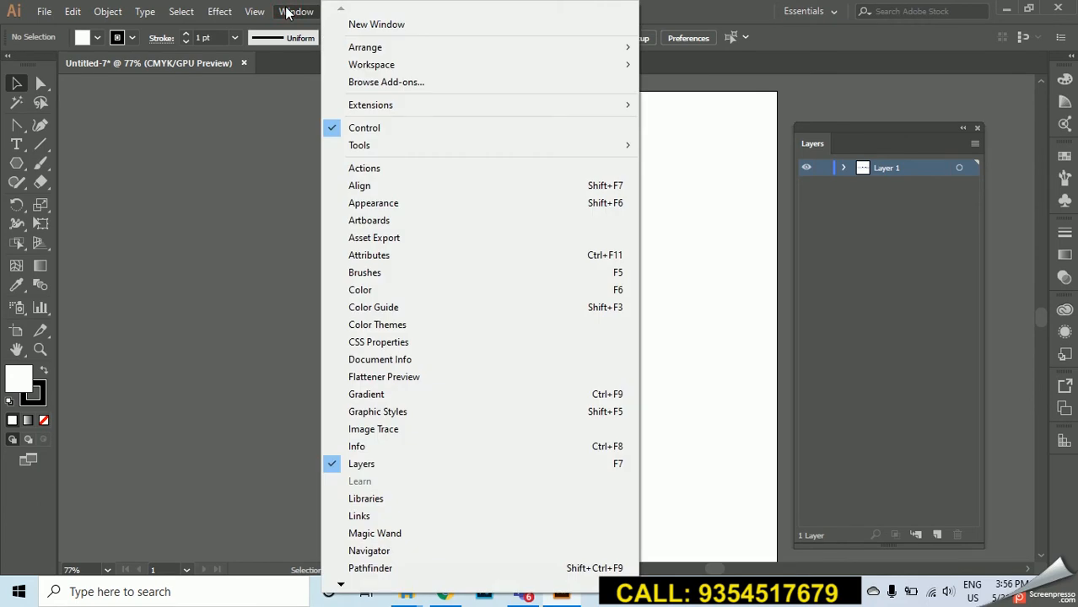
pyautogui.click(364, 128)
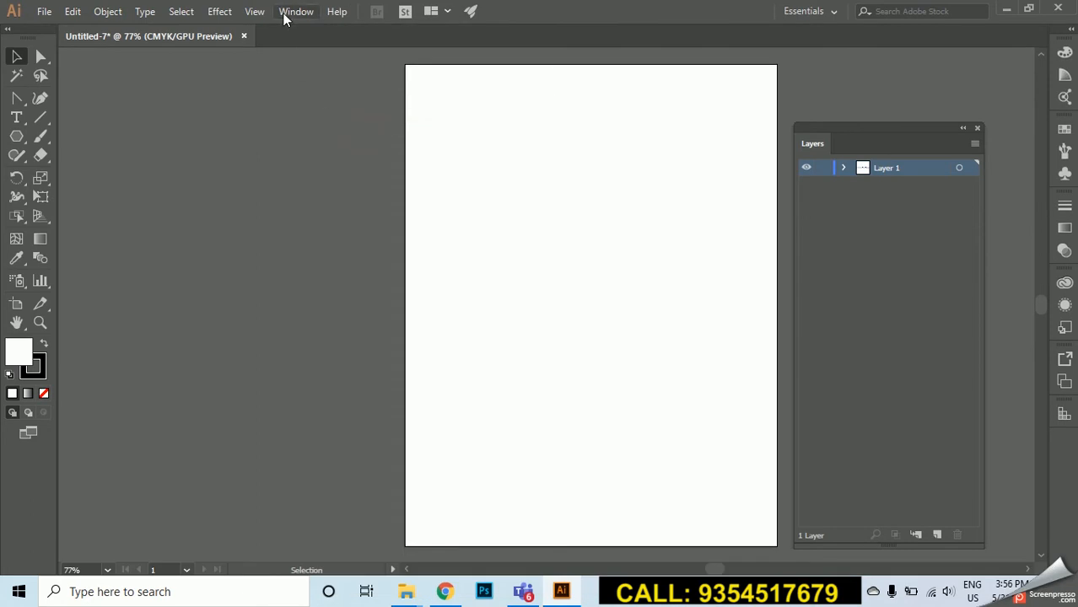
pyautogui.click(286, 15)
pyautogui.click(376, 134)
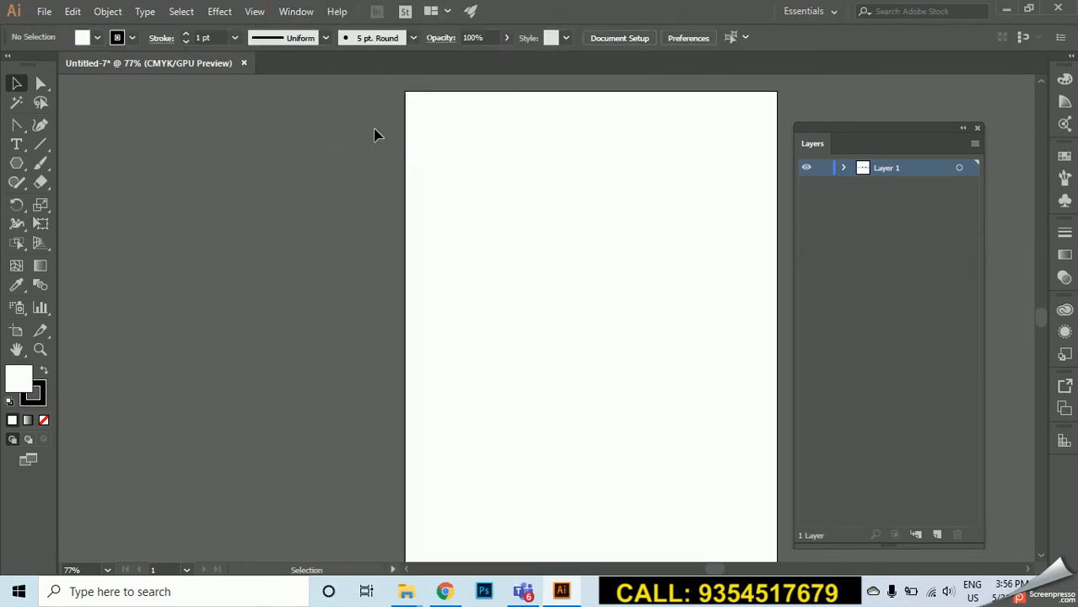
# Hide the default Tools panel and show it again
pyautogui.click(289, 12)
pyautogui.moveTo(385, 152)
pyautogui.click(663, 148)
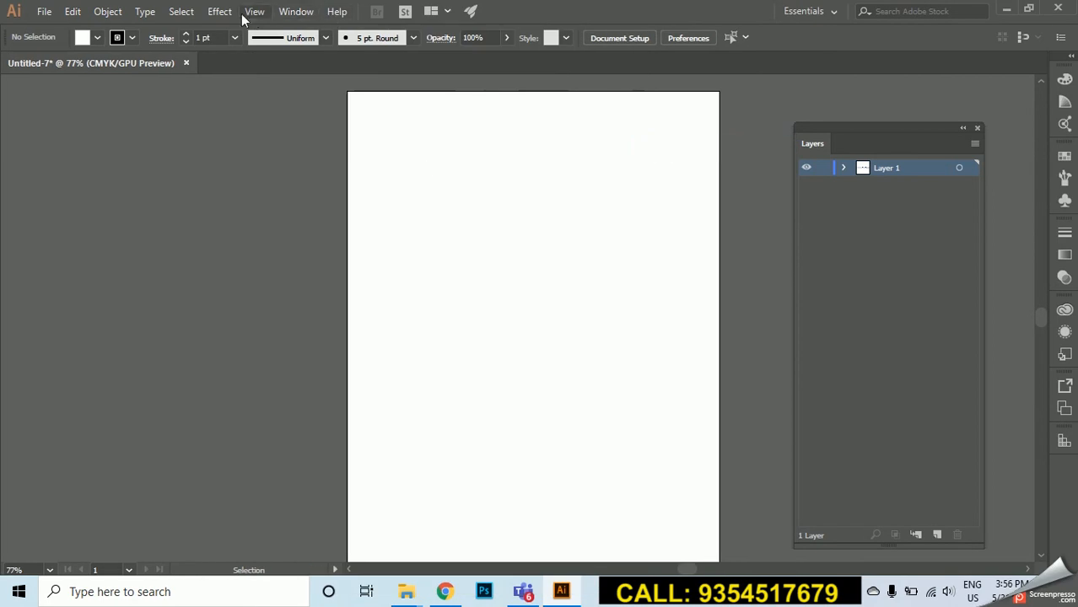
pyautogui.click(287, 13)
pyautogui.moveTo(378, 147)
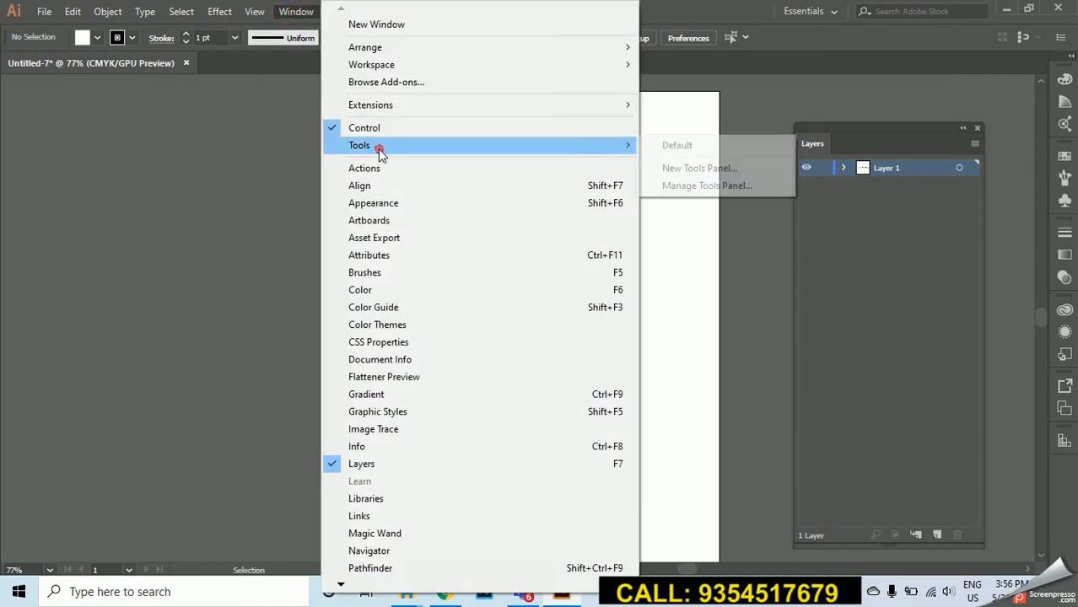
pyautogui.click(680, 145)
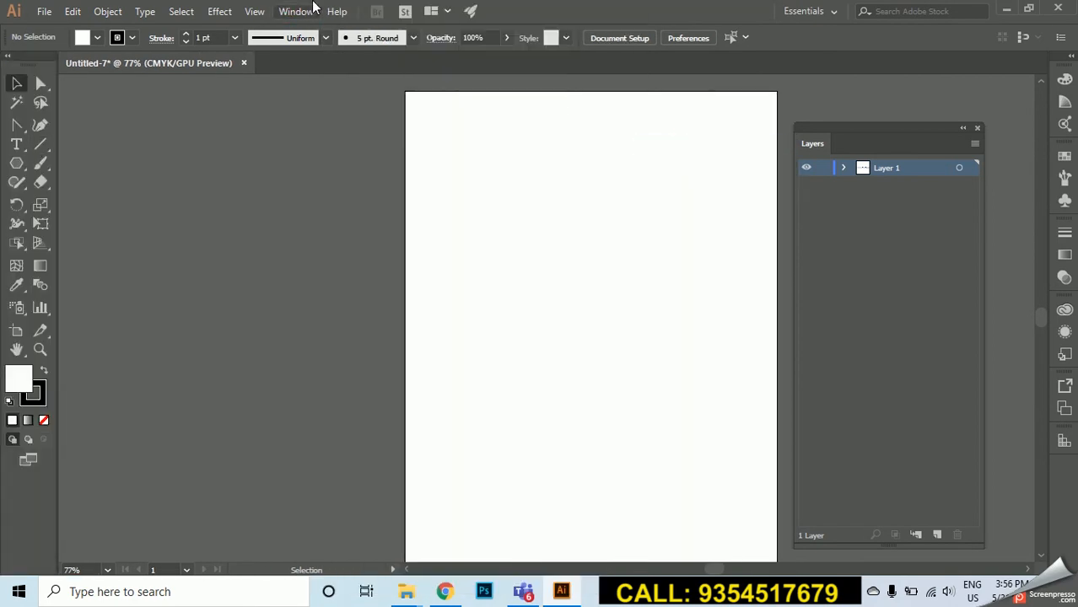
# Hide both the Control bar and the default Tools panel
pyautogui.click(295, 11)
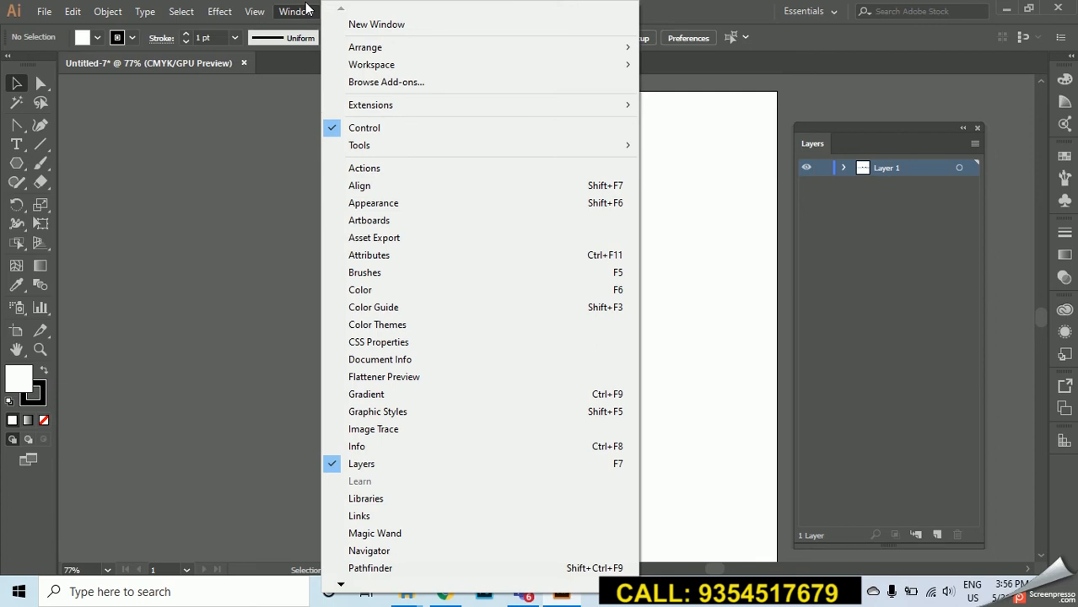
pyautogui.click(306, 9)
pyautogui.click(305, 8)
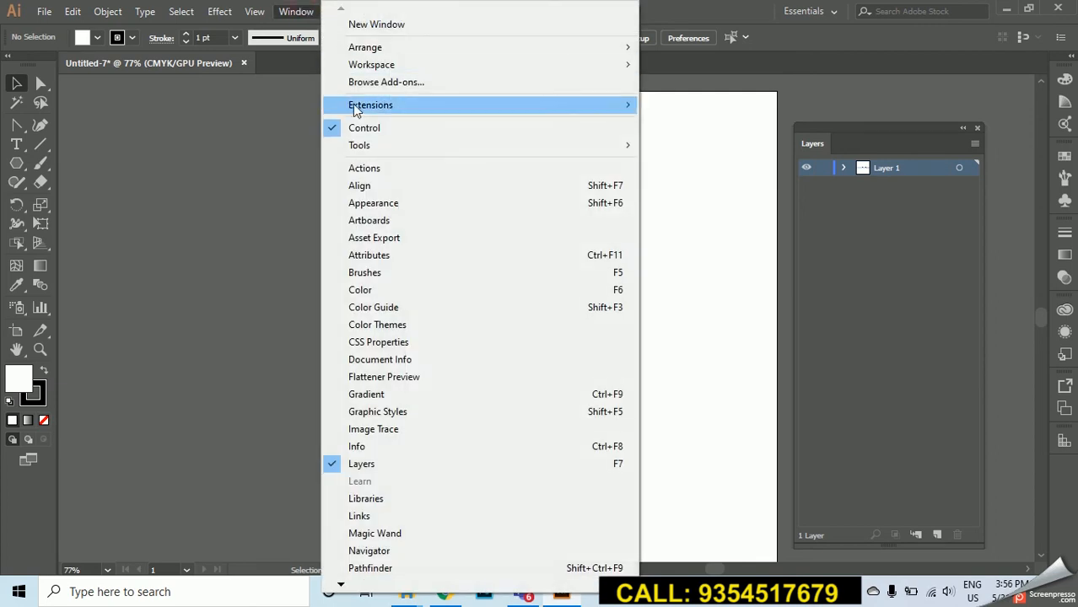
pyautogui.click(364, 127)
pyautogui.click(298, 11)
pyautogui.click(374, 146)
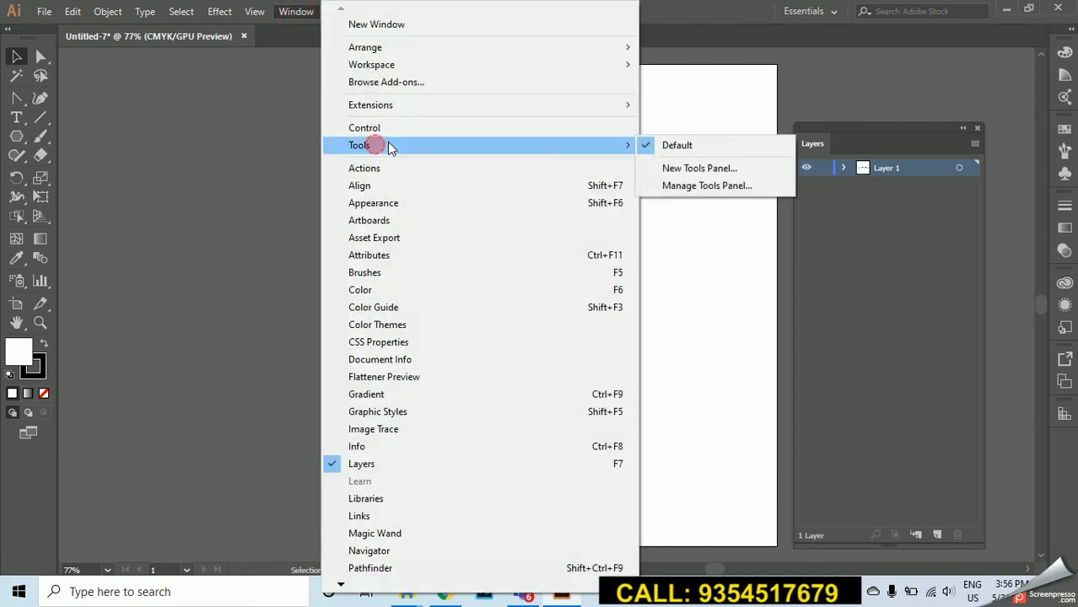
pyautogui.click(710, 145)
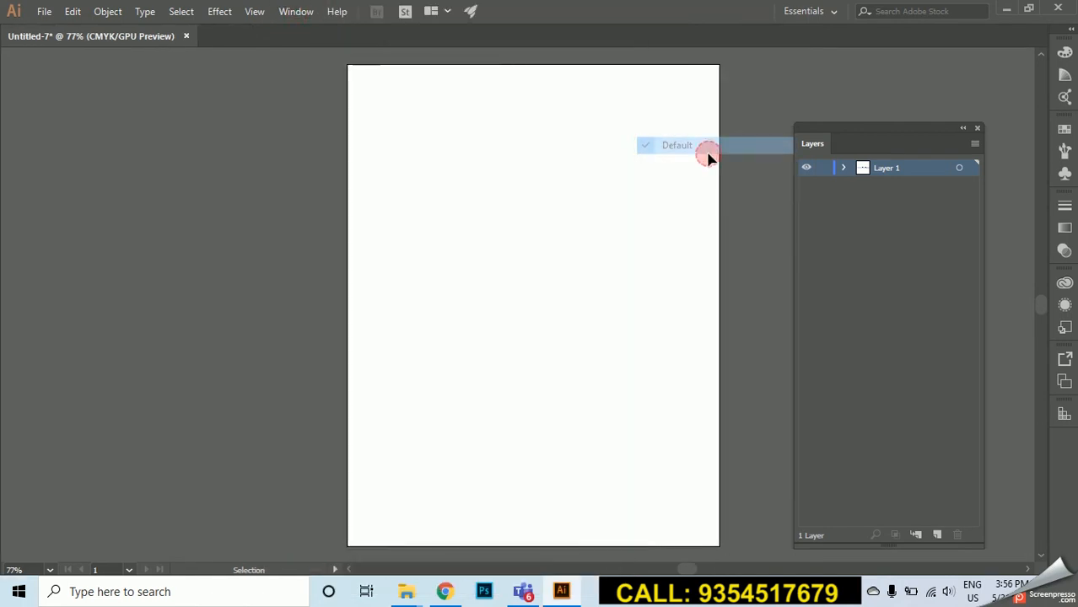
# Show the Control bar and the default Tools panel again
pyautogui.click(295, 11)
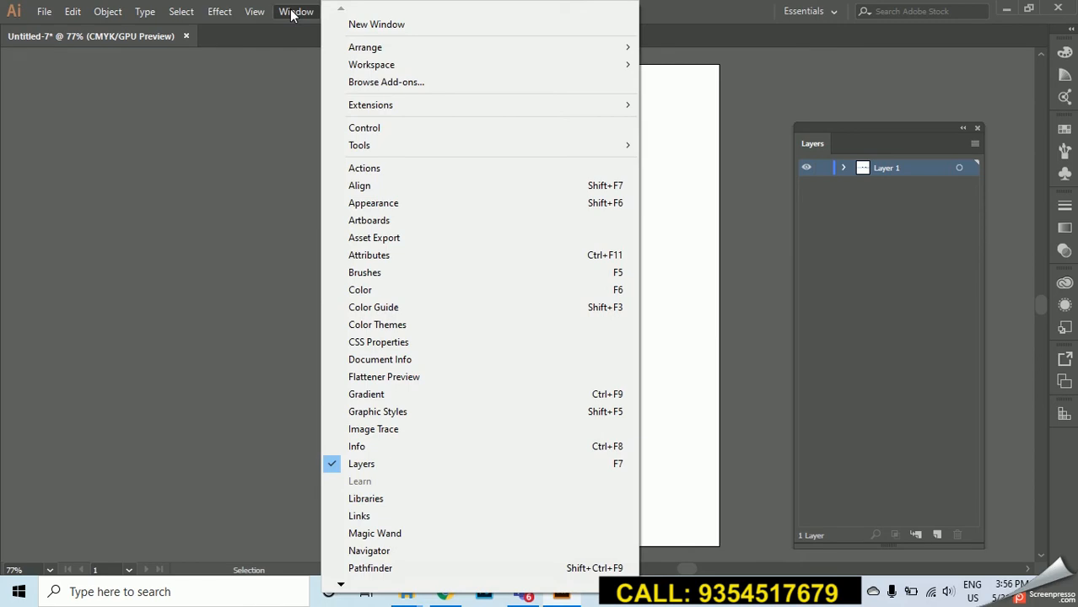
pyautogui.click(356, 128)
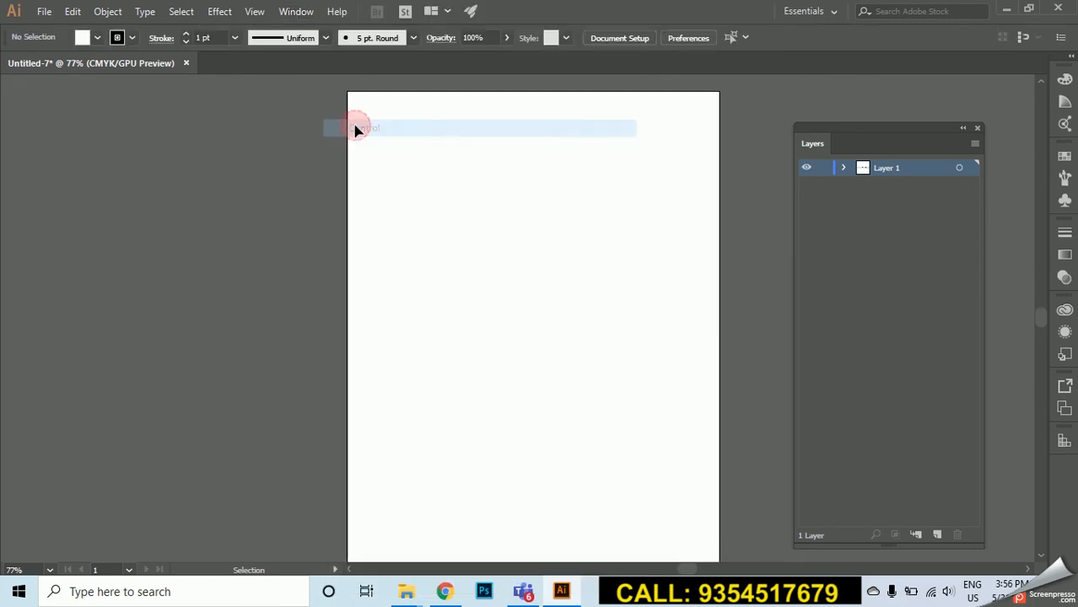
pyautogui.click(307, 13)
pyautogui.moveTo(375, 146)
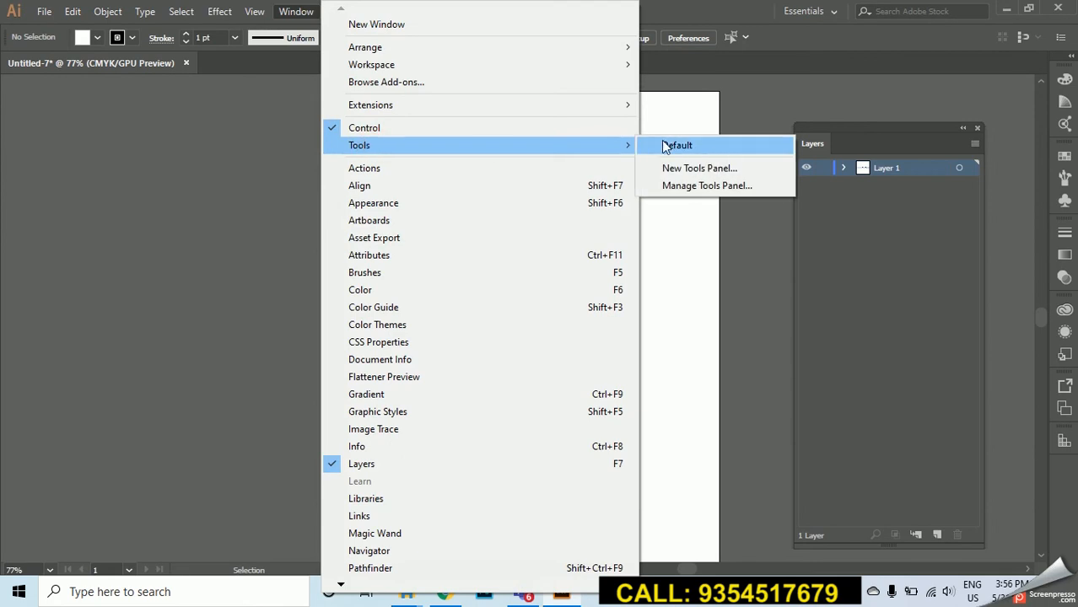
pyautogui.click(675, 145)
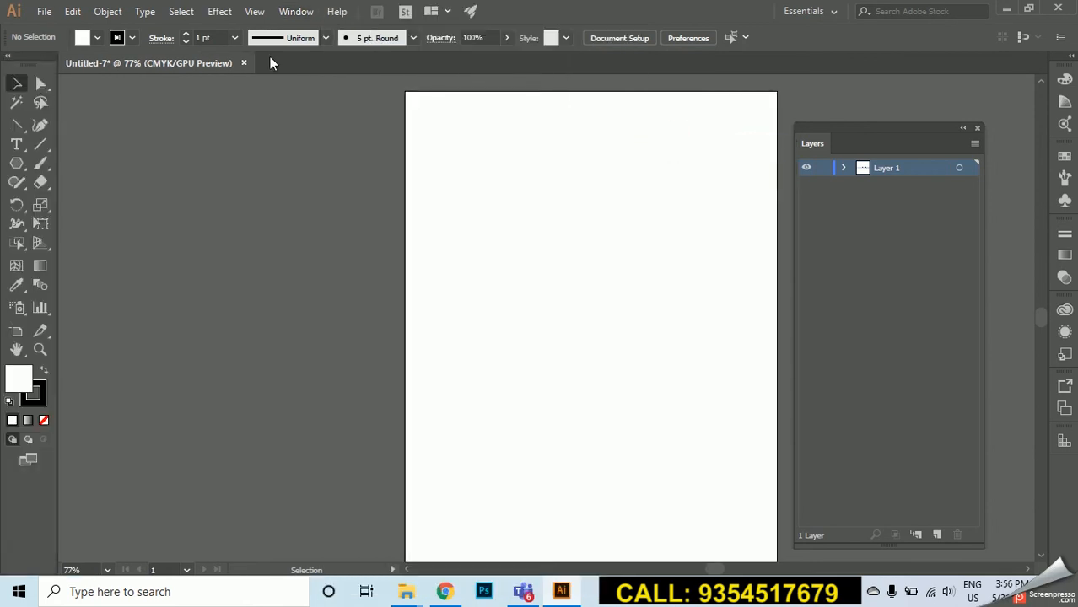
# Show the Color panel and switch to the Tracing workspace
pyautogui.click(302, 13)
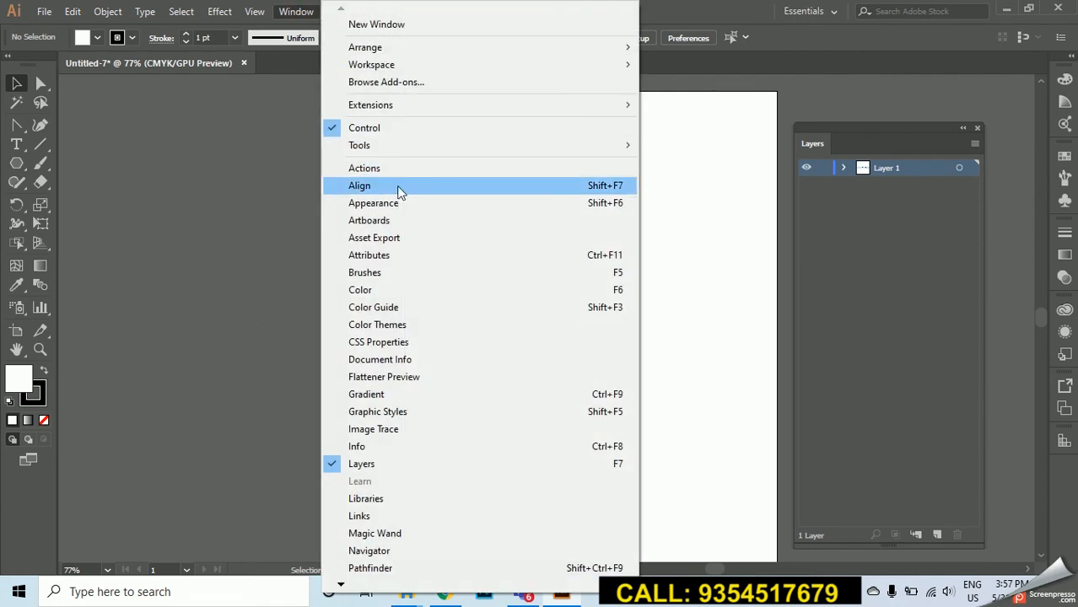
pyautogui.click(384, 296)
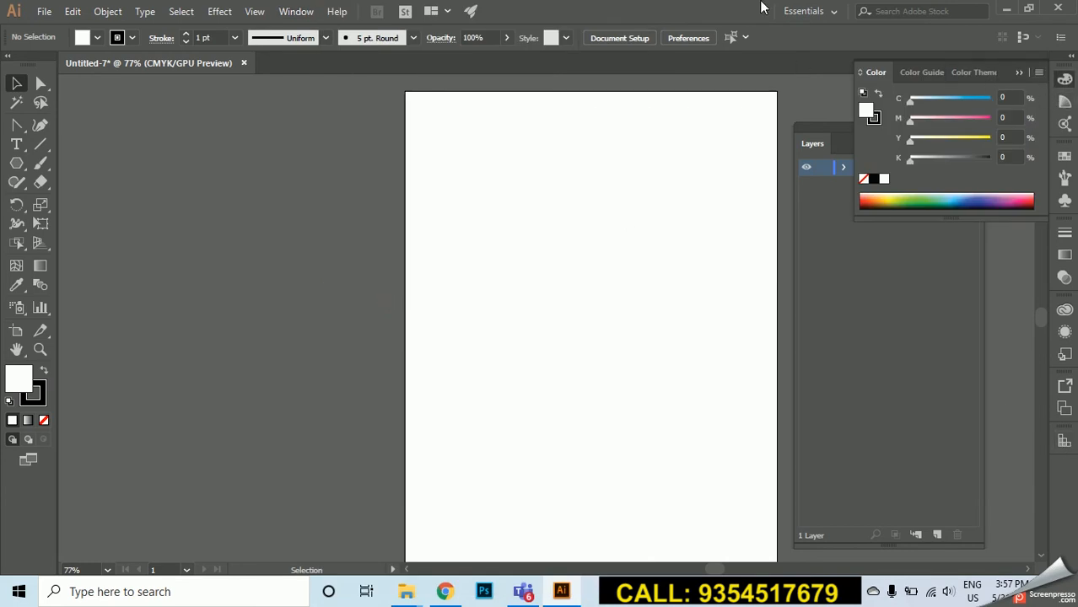
pyautogui.click(802, 11)
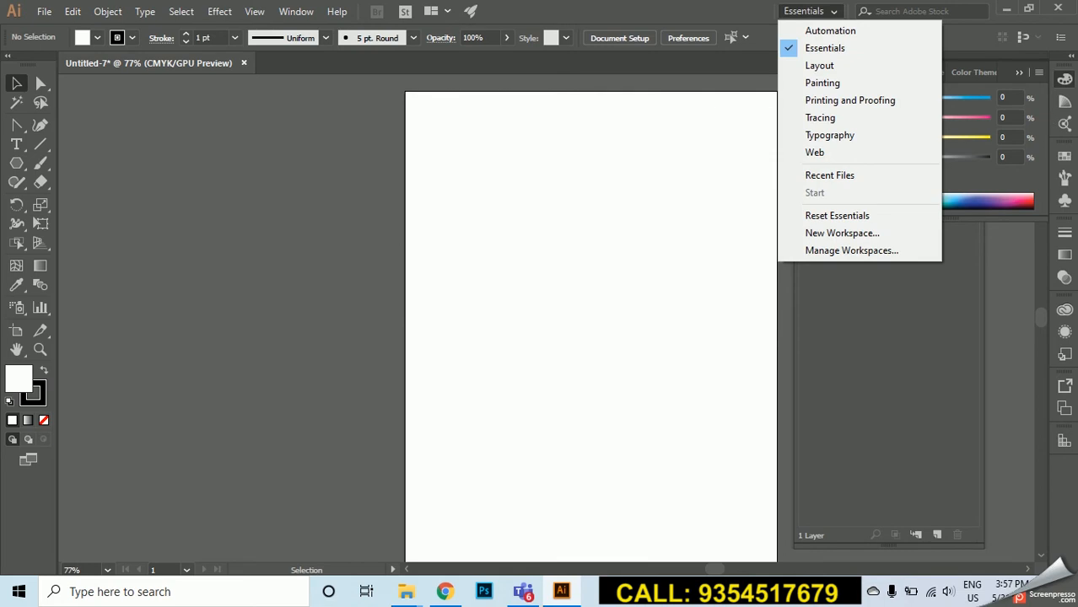
pyautogui.click(815, 120)
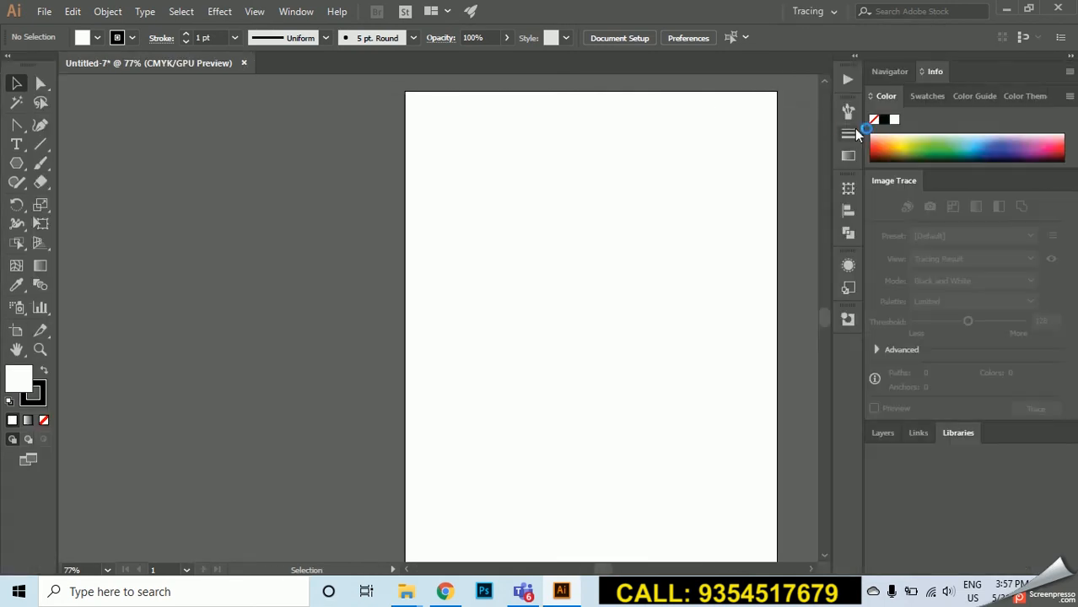
# Switch to the Typography workspace, and open and collapse the Graphic Styles panel
pyautogui.click(807, 12)
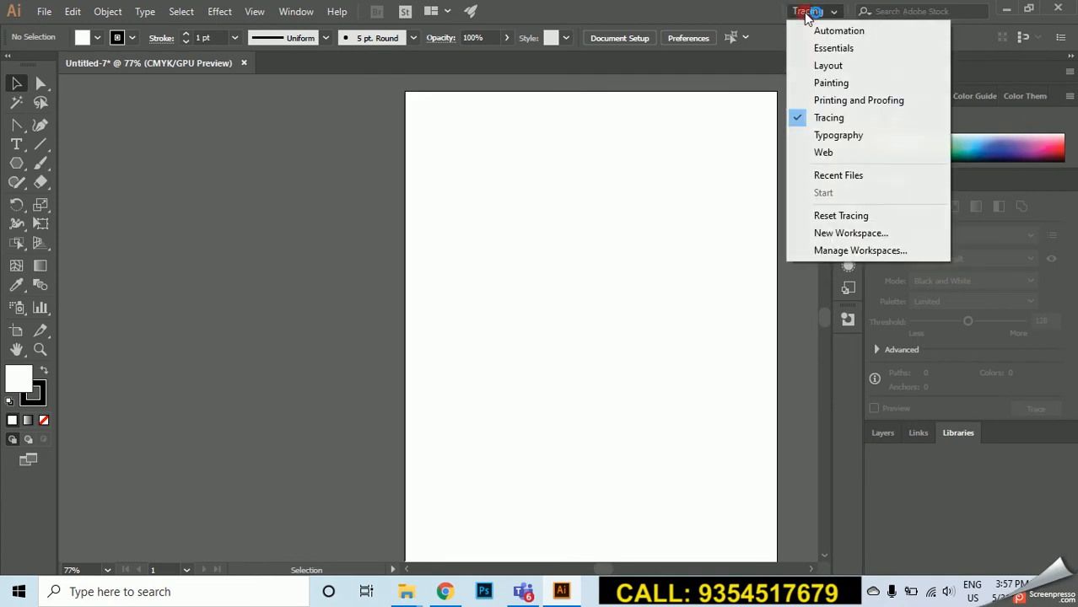
pyautogui.click(846, 139)
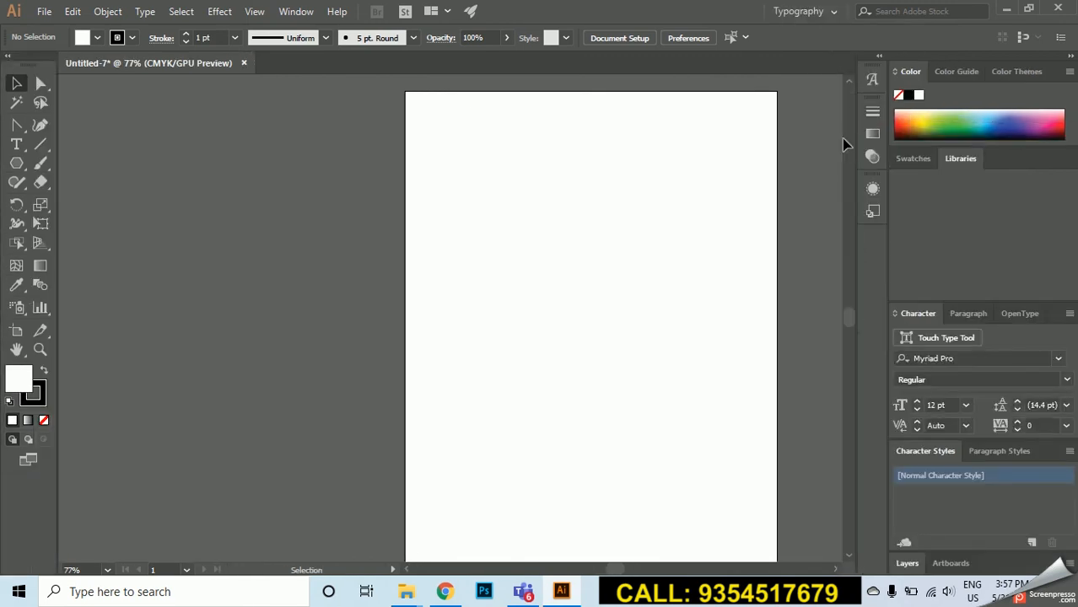
pyautogui.click(800, 11)
pyautogui.click(297, 12)
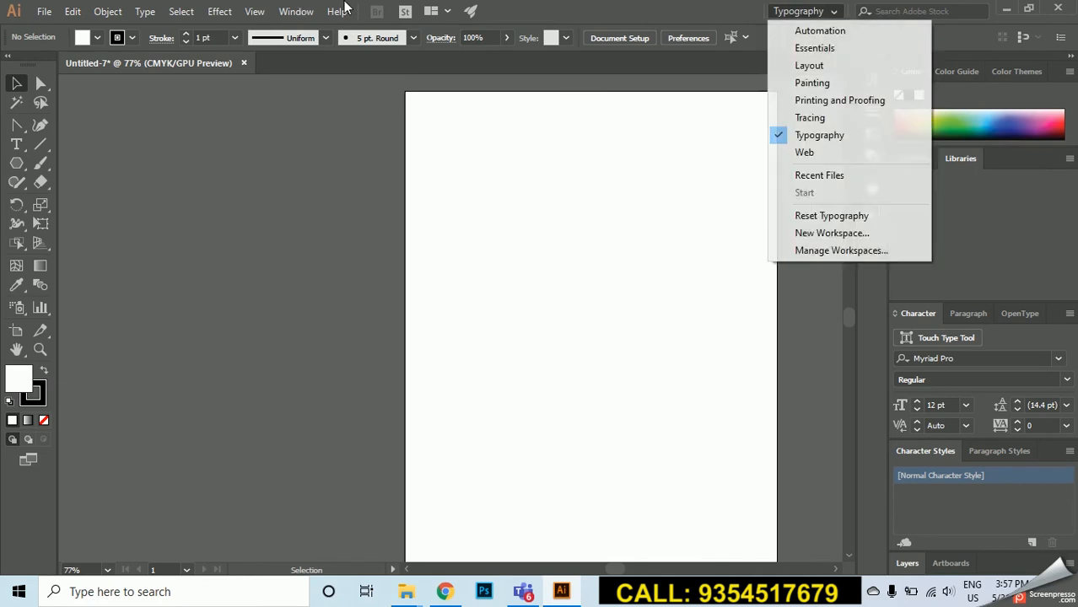
pyautogui.click(297, 11)
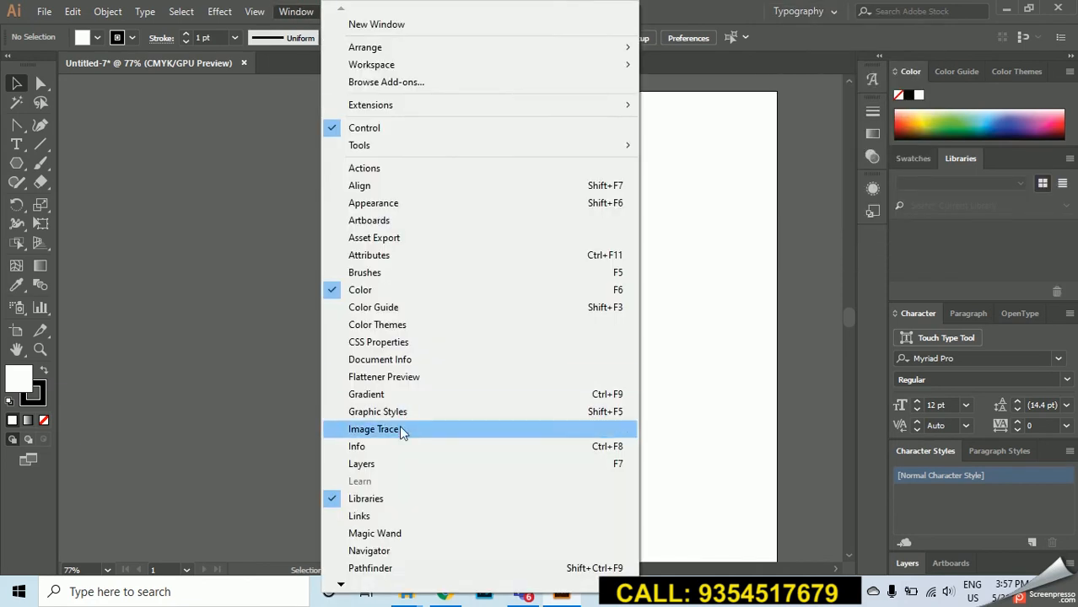
pyautogui.click(393, 413)
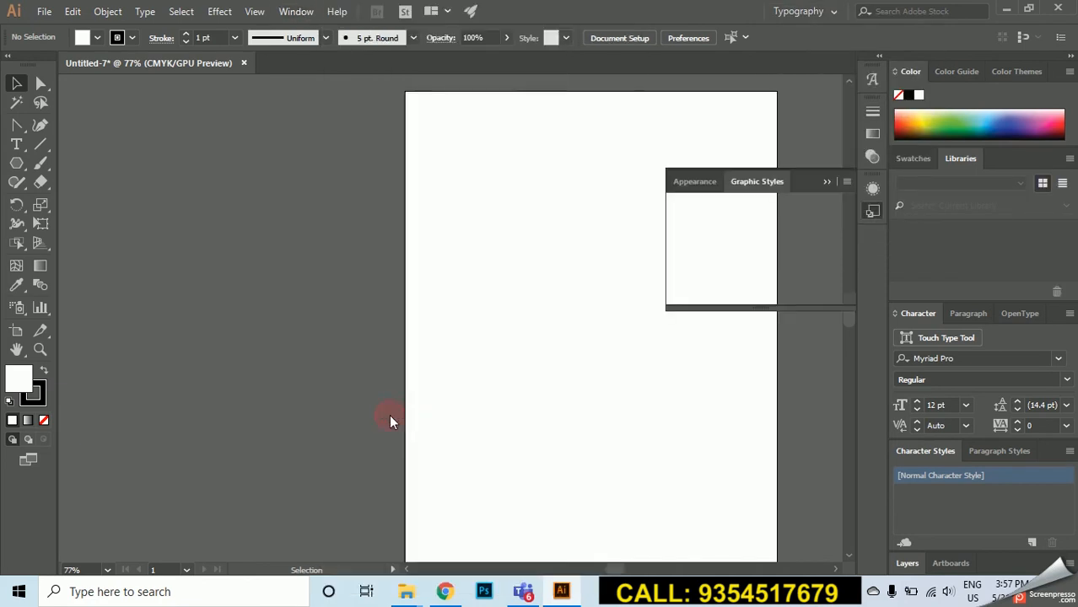
pyautogui.click(826, 183)
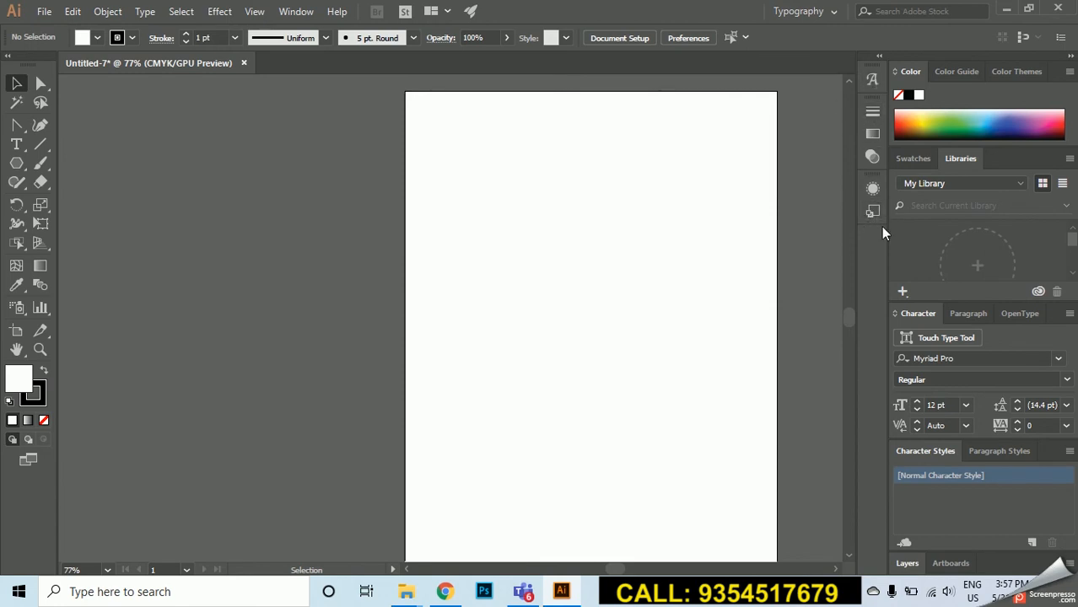
# Save the current panel layout as a new workspace named "my"
pyautogui.click(816, 13)
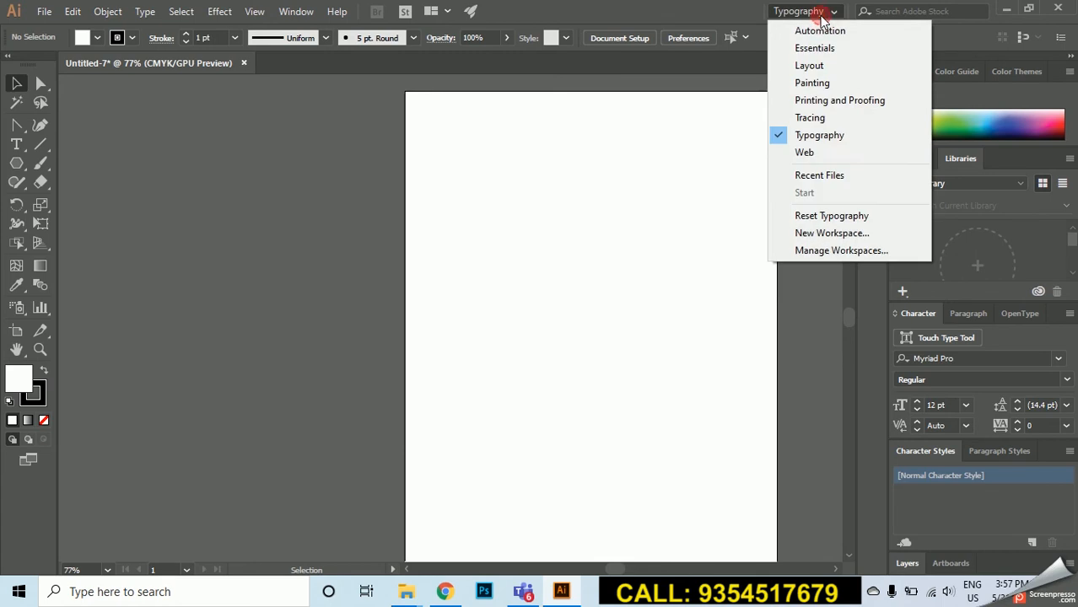
pyautogui.click(843, 231)
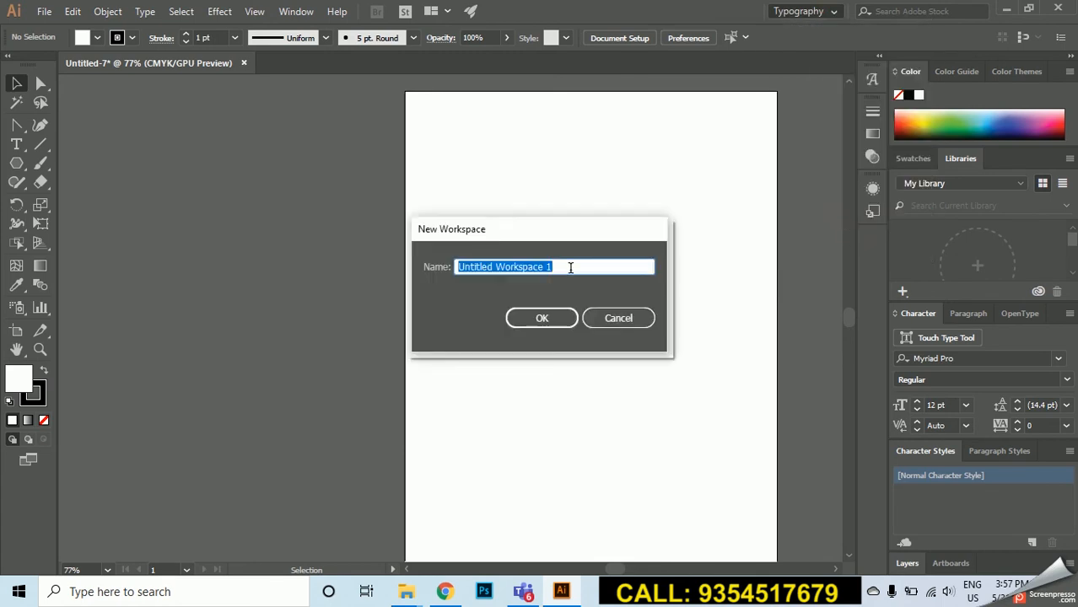
pyautogui.write('my')
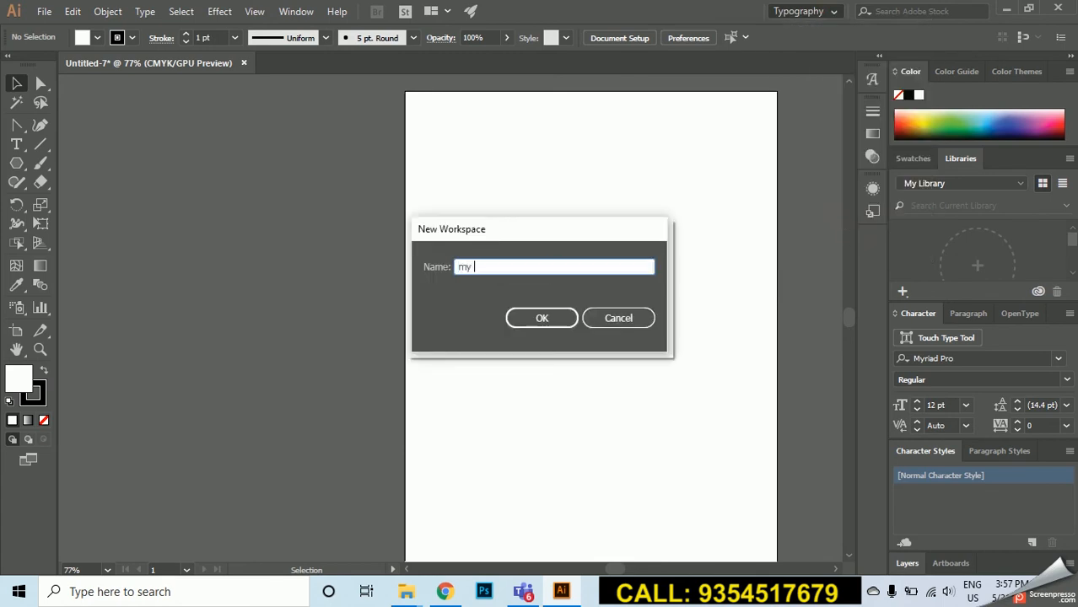
pyautogui.click(554, 317)
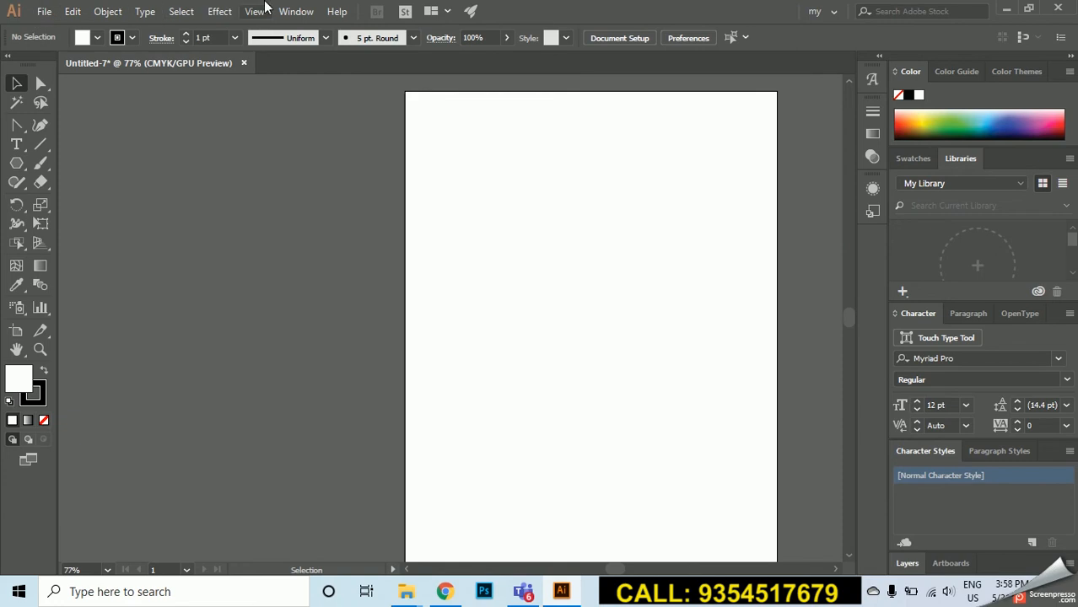
pyautogui.click(822, 11)
pyautogui.click(829, 11)
# Create a rectangle 72 pt wide and 72 pt high near the artboard's upper-left corner with the Rectangle tool, and deselect it
pyautogui.scroll(-1, 666, 190)
pyautogui.scroll(1, 759, 147)
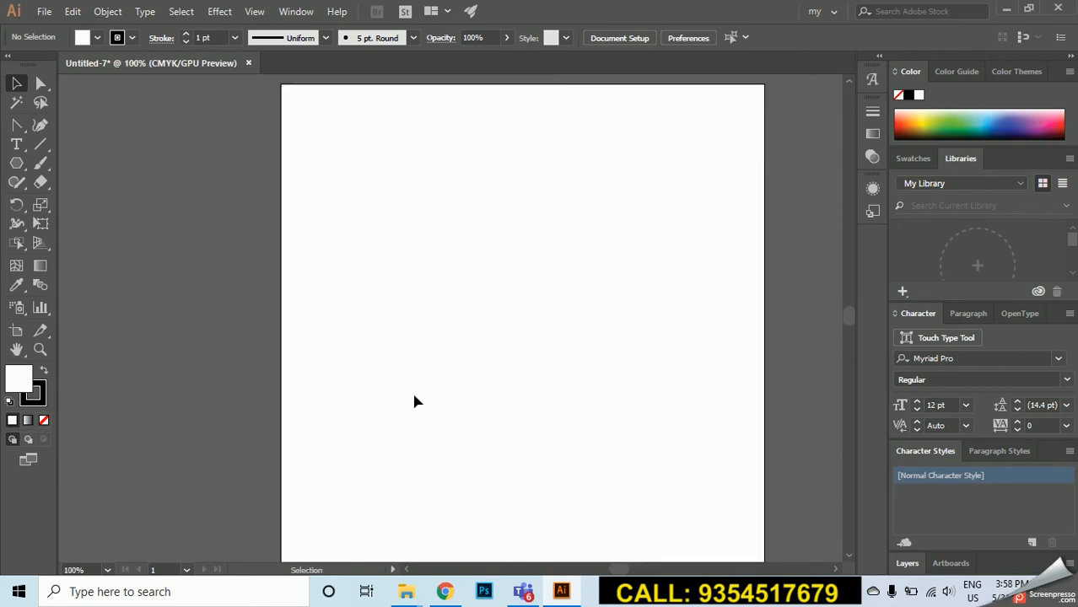
pyautogui.scroll(-1, 120, 164)
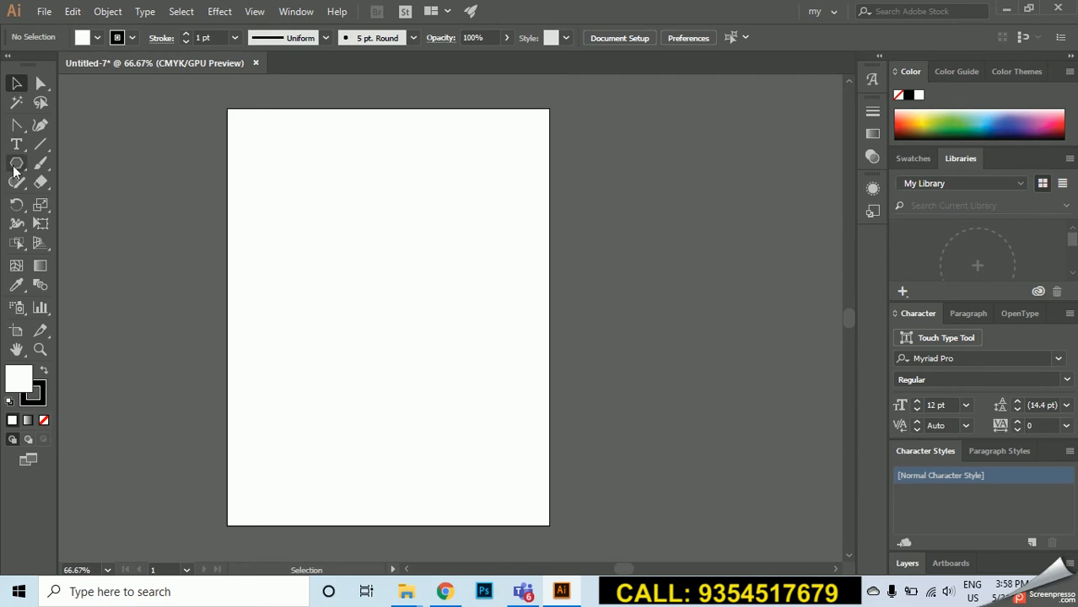
pyautogui.moveTo(16, 162); pyautogui.dragTo(93, 168)
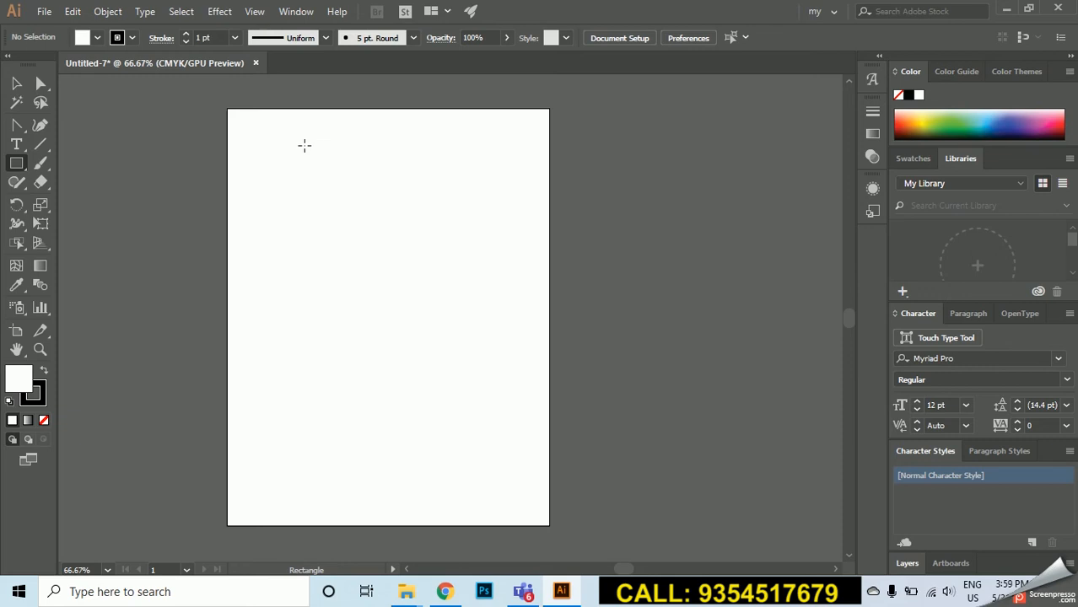
pyautogui.click(259, 151)
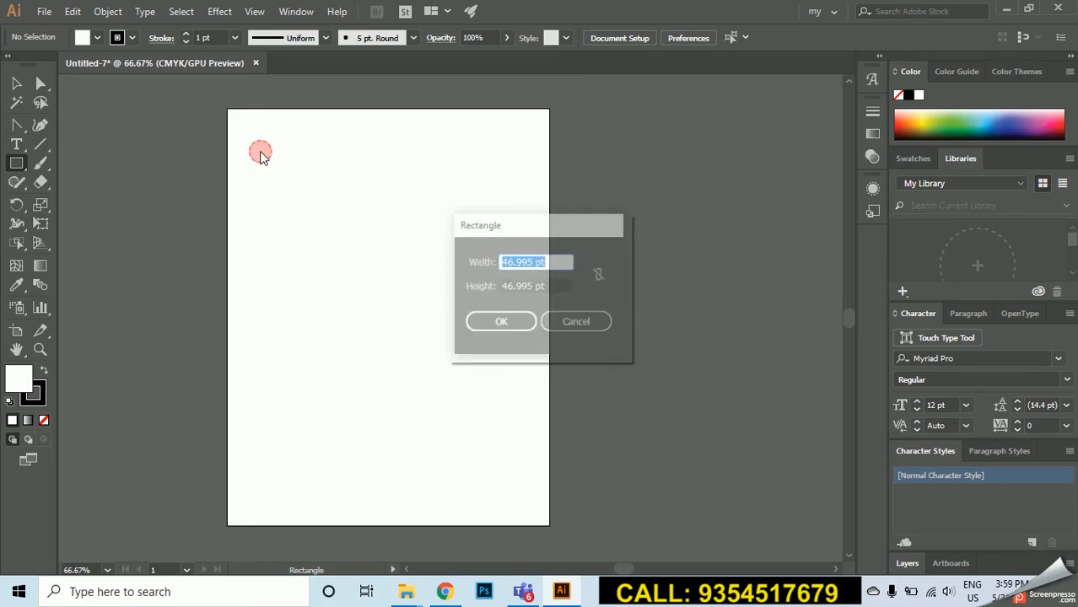
pyautogui.moveTo(549, 262); pyautogui.dragTo(495, 262)
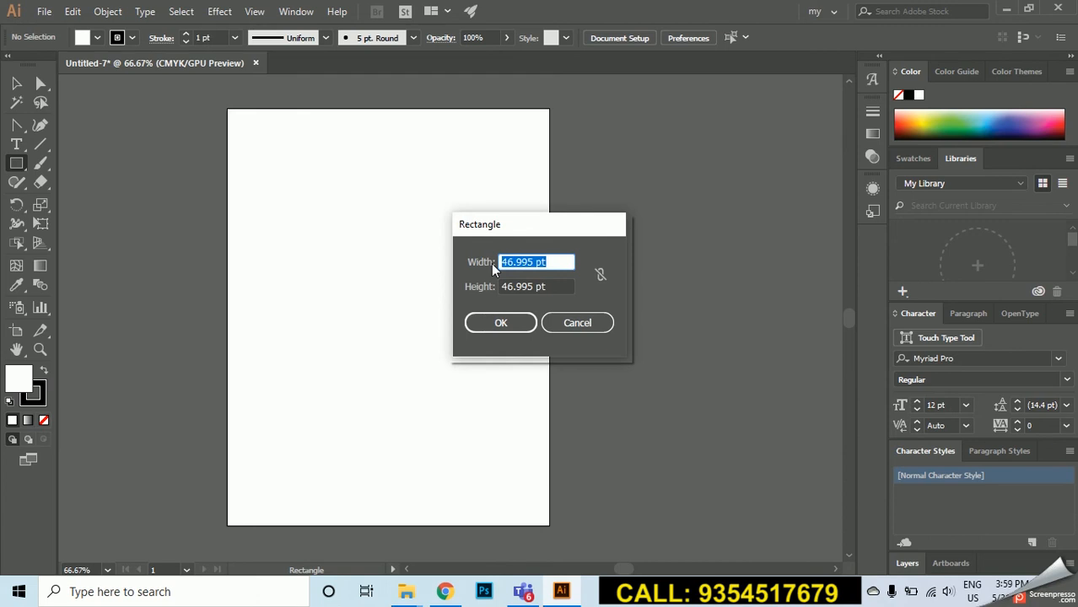
pyautogui.write('72')
pyautogui.press('Tab')
pyautogui.write('72')
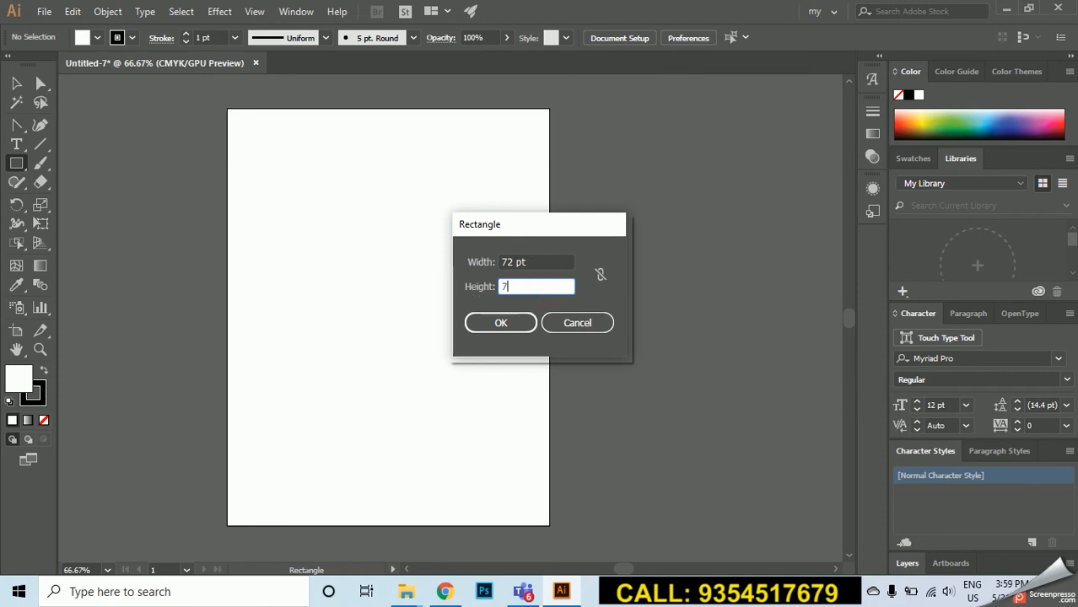
pyautogui.click(509, 321)
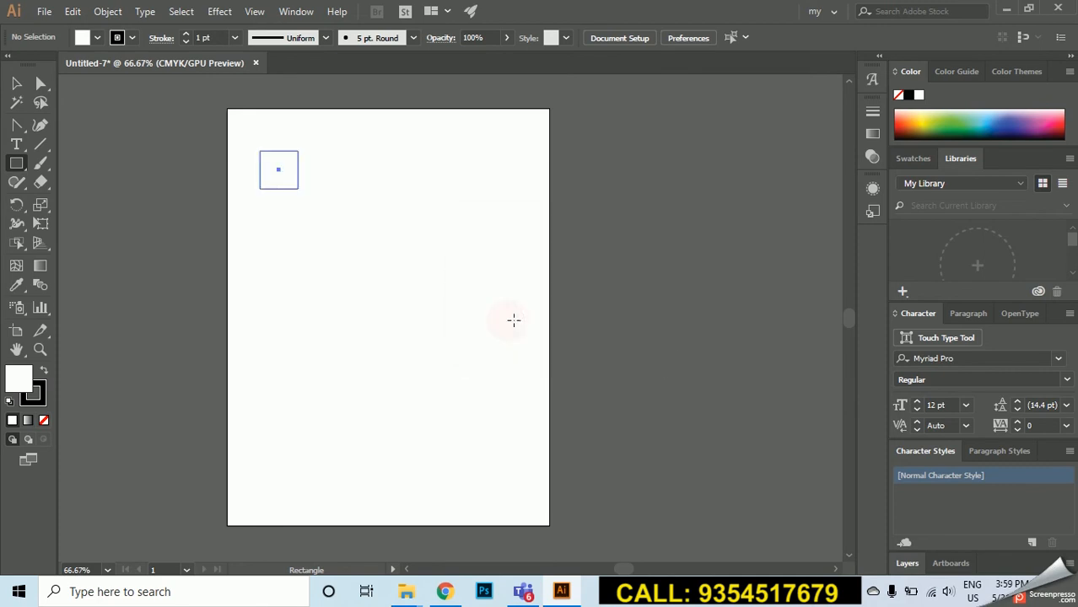
pyautogui.click(16, 83)
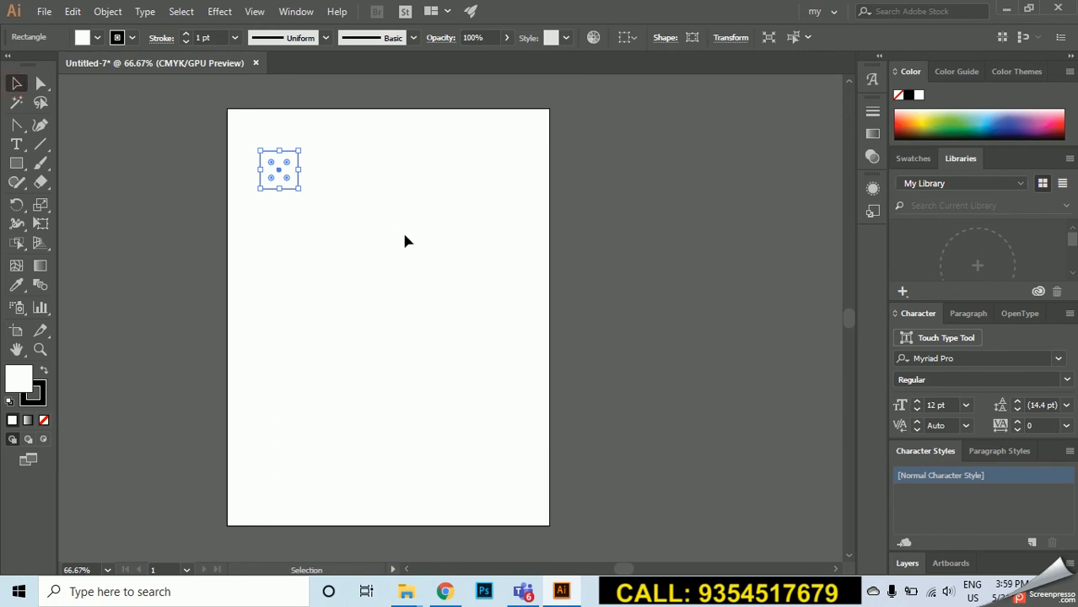
pyautogui.click(402, 232)
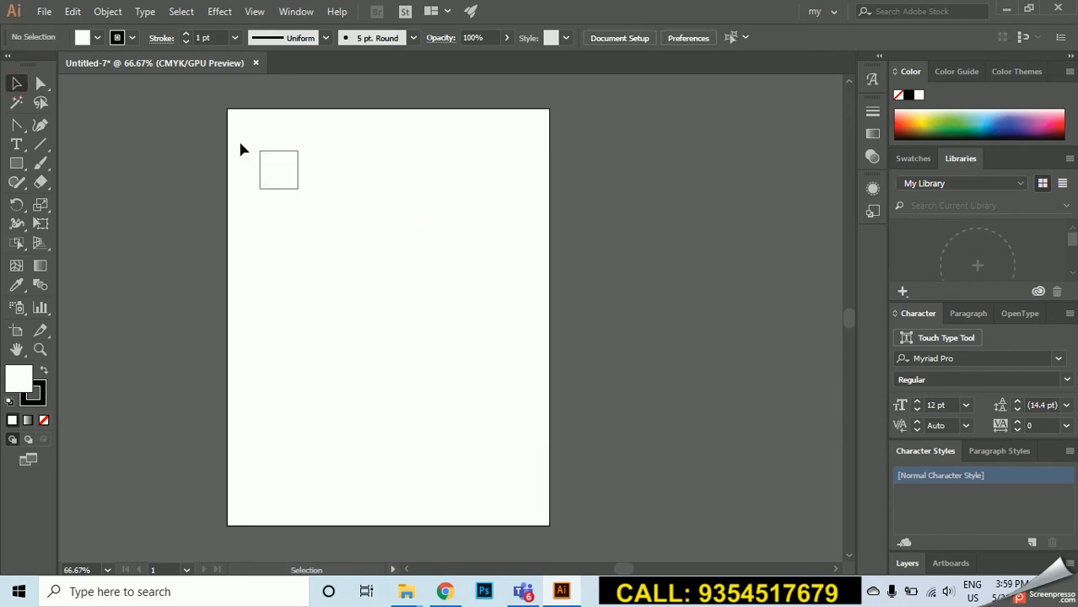
pyautogui.click(16, 164)
pyautogui.click(348, 222)
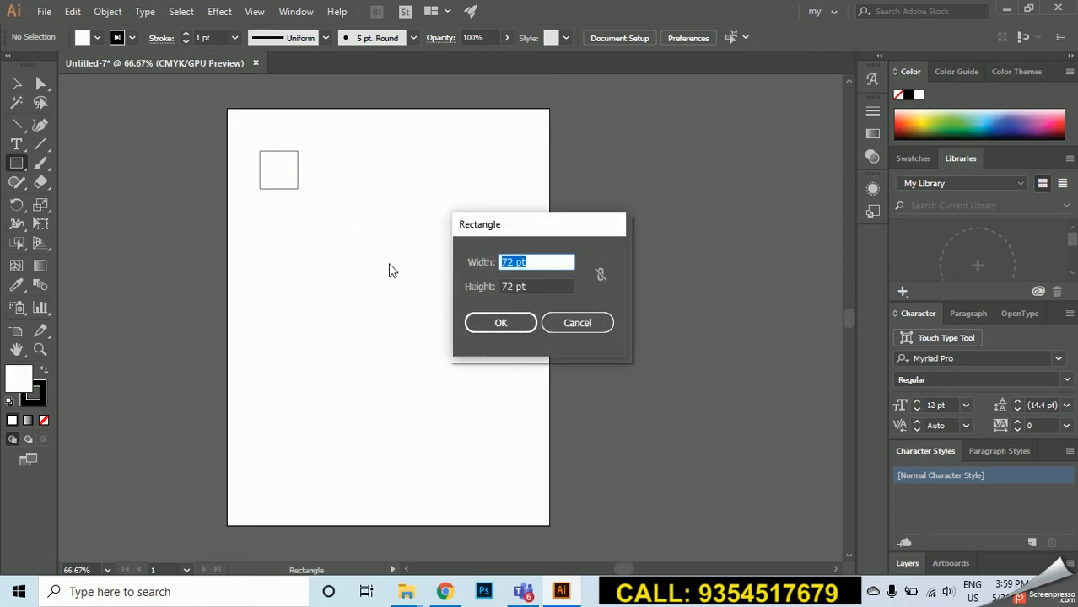
pyautogui.click(577, 323)
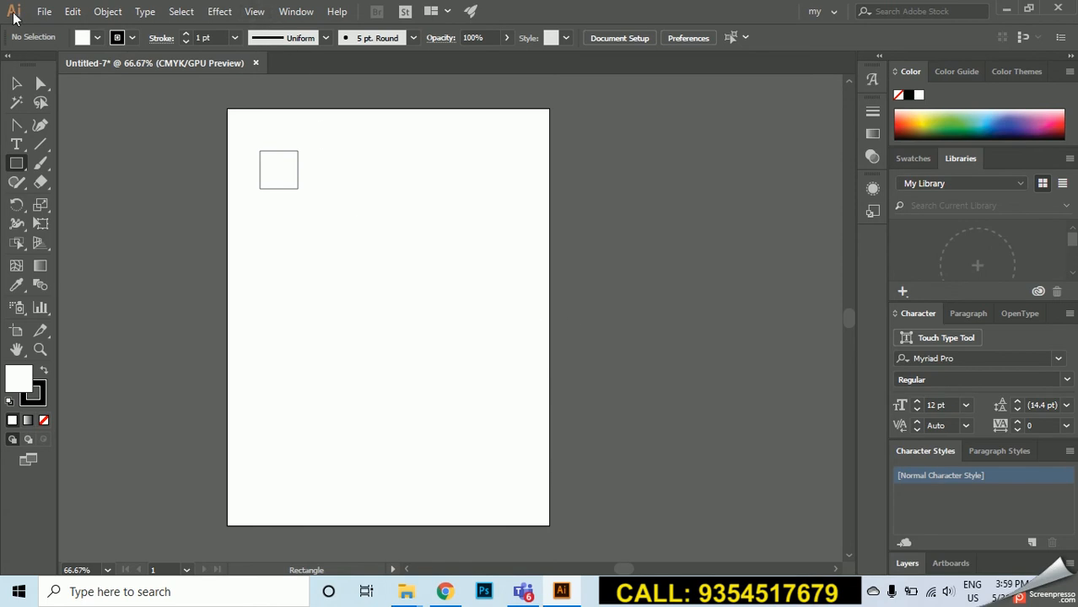
# Set the document units to inches in Document Setup
pyautogui.click(45, 12)
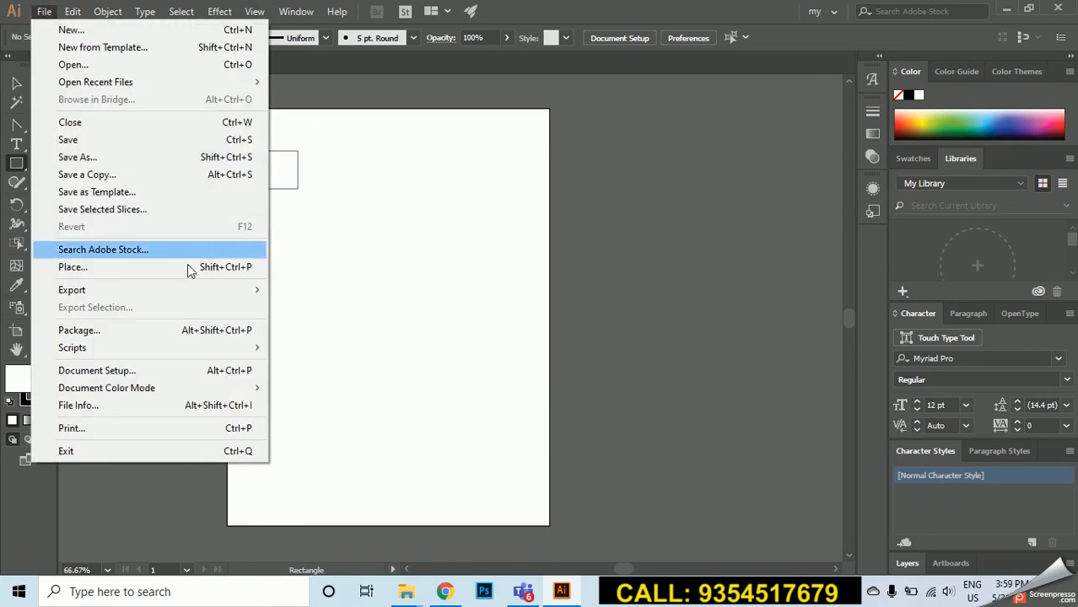
pyautogui.click(218, 380)
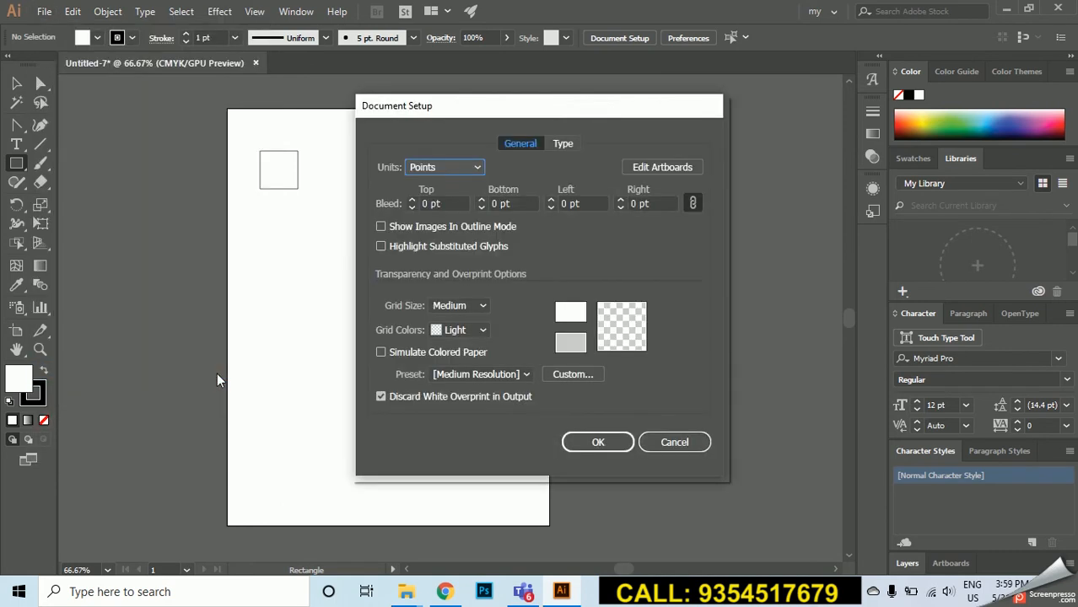
pyautogui.click(459, 167)
pyautogui.click(463, 167)
pyautogui.click(463, 167)
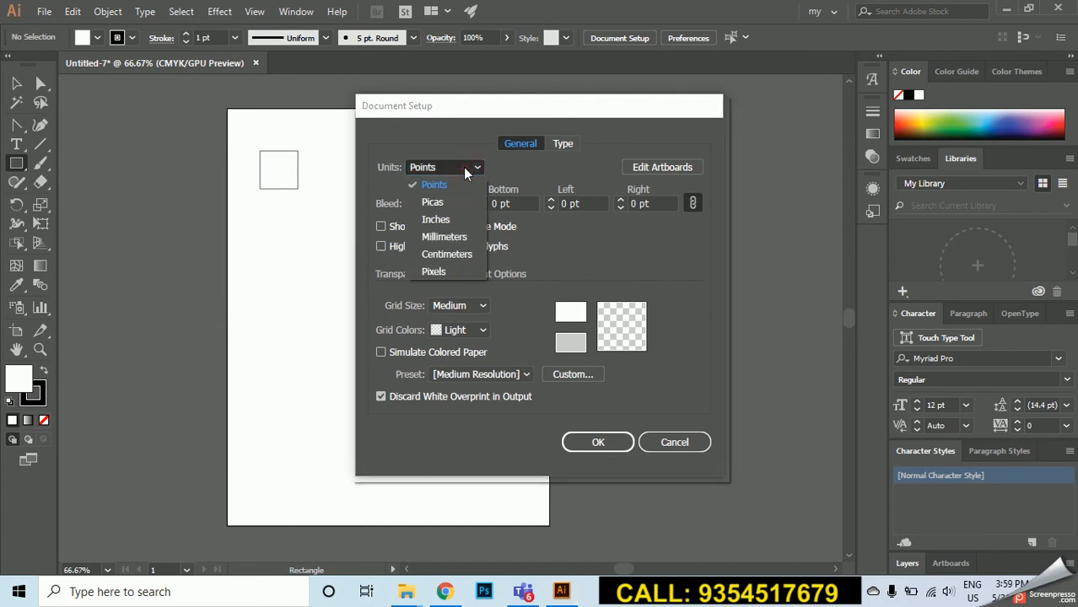
pyautogui.click(437, 219)
pyautogui.click(599, 442)
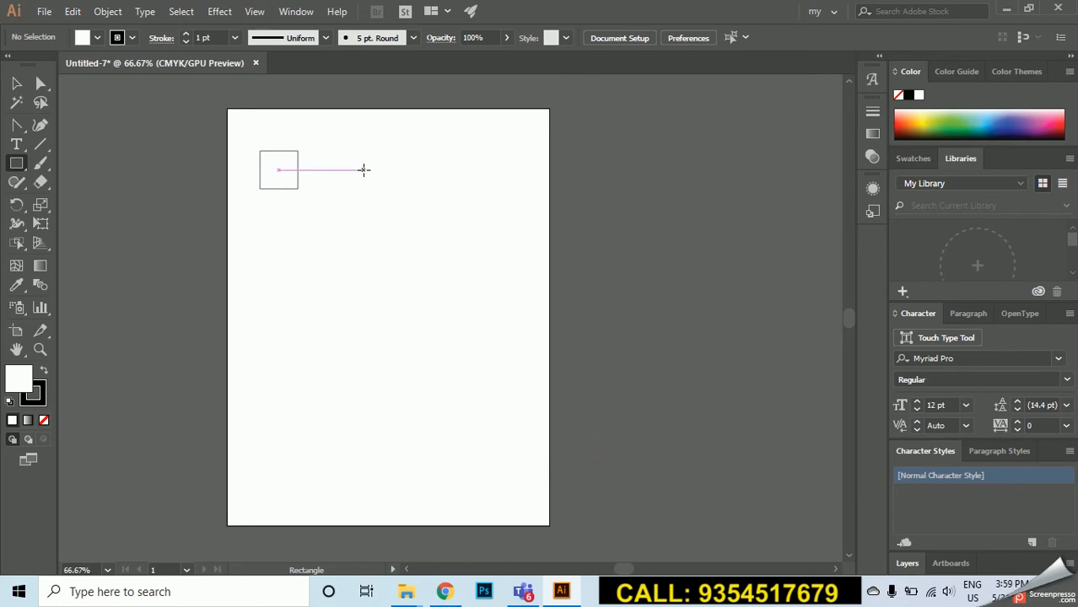
# Create a rectangle 2 in wide and 2 in high beside the small square with the Rectangle tool, and deselect it
pyautogui.click(363, 170)
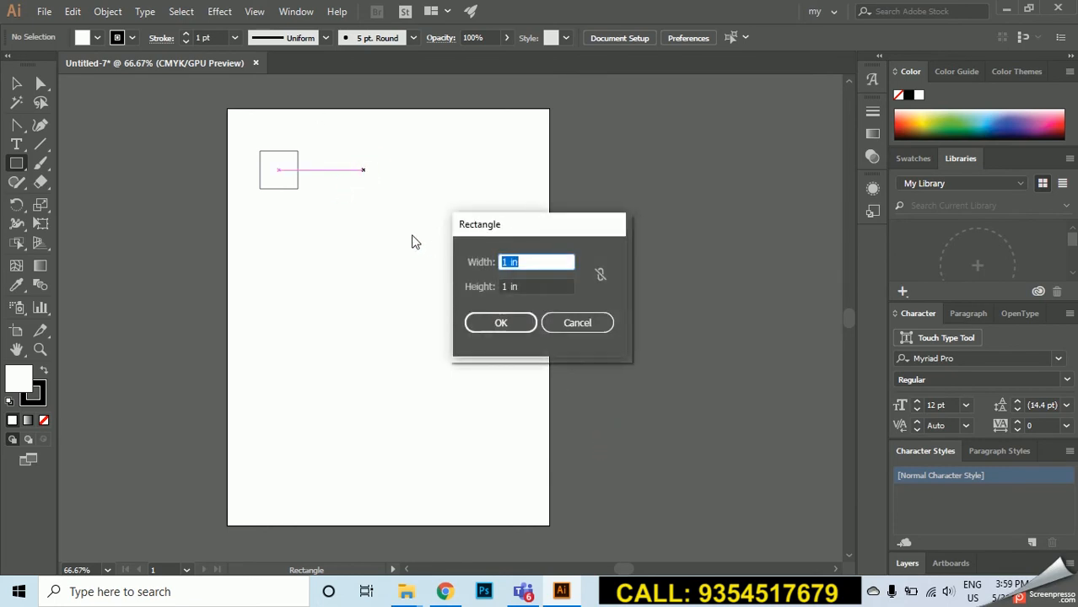
pyautogui.moveTo(518, 262); pyautogui.dragTo(490, 293)
pyautogui.click(522, 263)
pyautogui.write('2')
pyautogui.click(505, 287)
pyautogui.write('2')
pyautogui.click(501, 326)
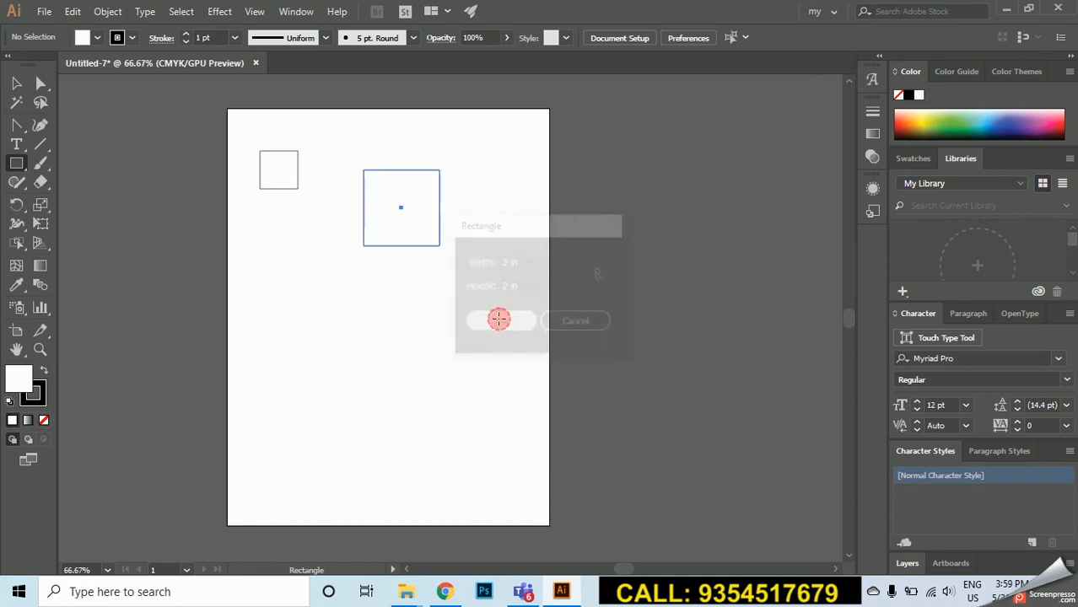
pyautogui.click(17, 83)
pyautogui.click(452, 120)
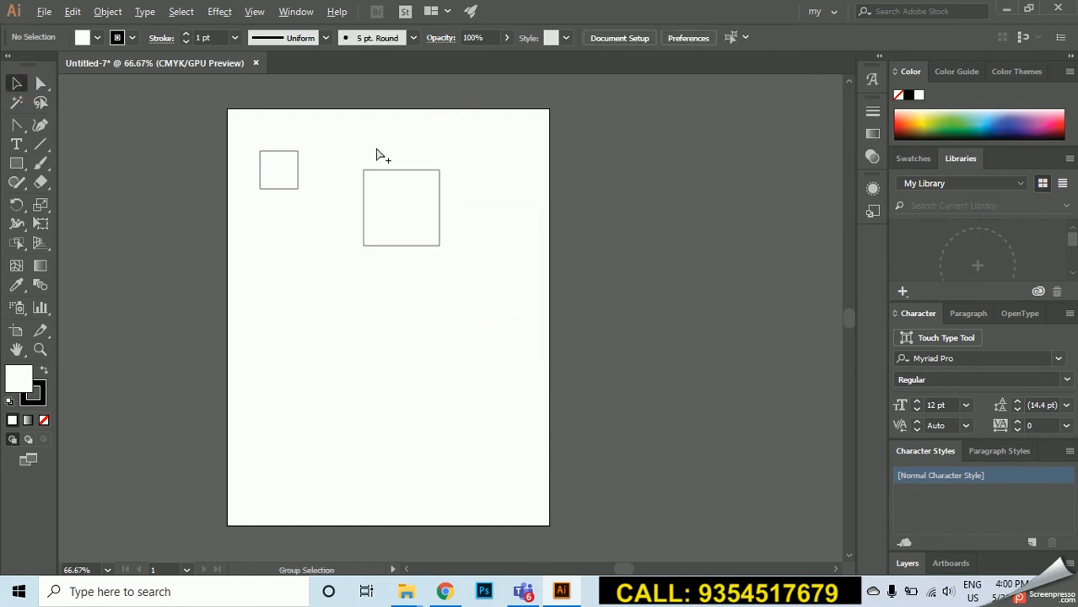
# Draw a wide, flat rectangle freehand below the two squares with the Rectangle tool
pyautogui.scroll(1, 376, 151)
pyautogui.click(16, 165)
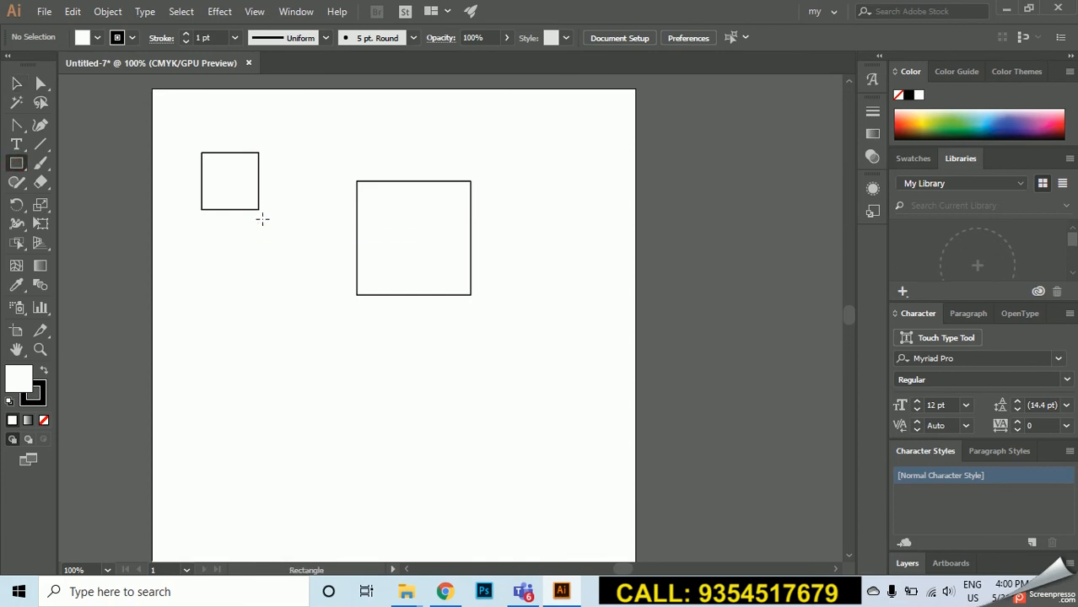
pyautogui.scroll(-1, 264, 237)
pyautogui.moveTo(240, 291); pyautogui.dragTo(472, 335)
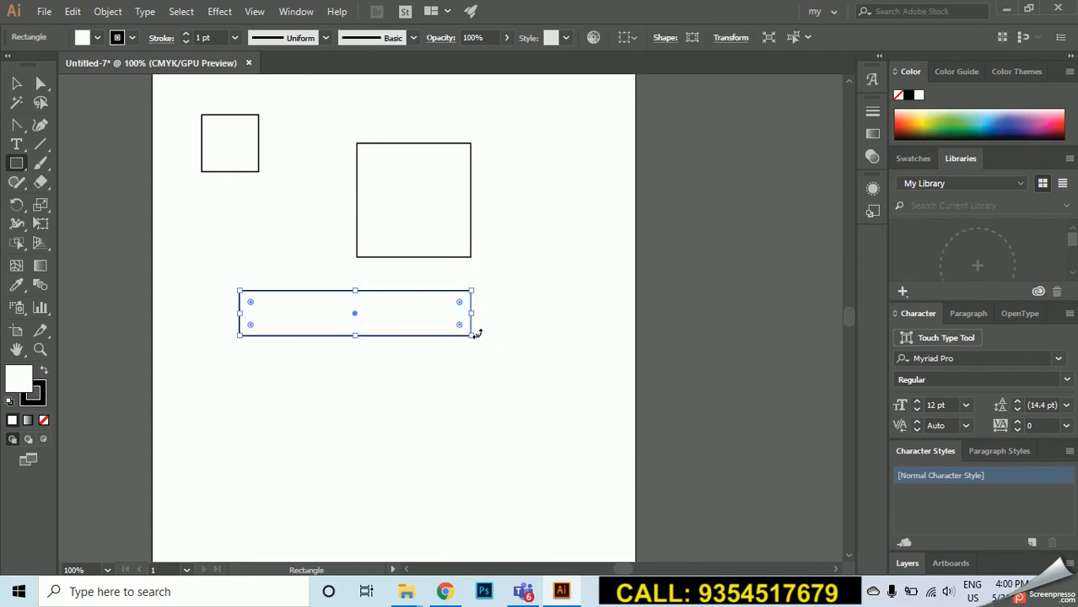
# Draw a large square below the wide rectangle and a second square of similar size beside it, drawn out from its center
pyautogui.scroll(-2, 476, 334)
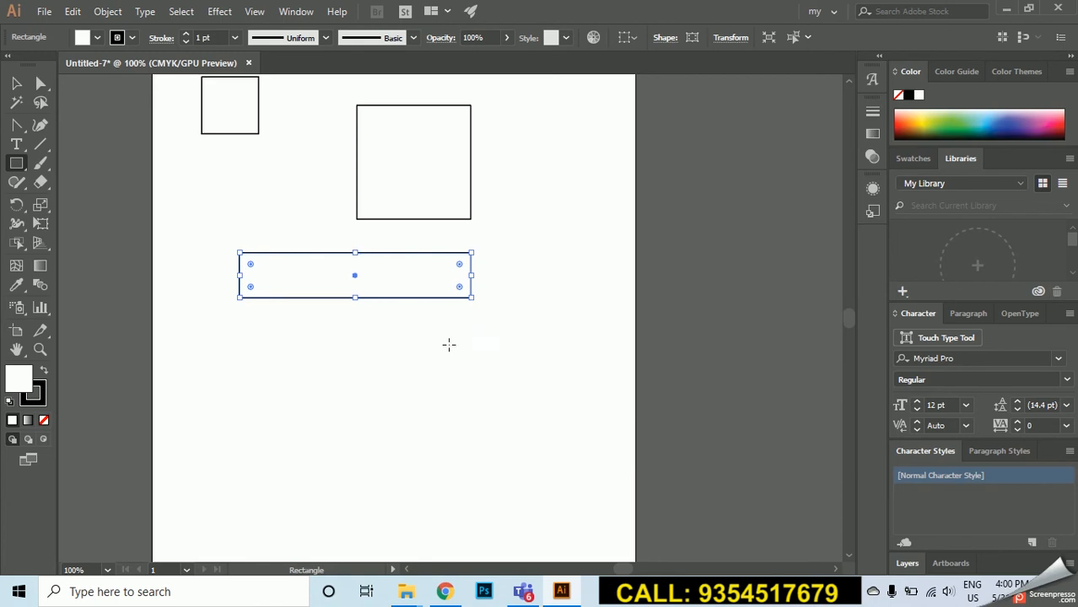
pyautogui.scroll(-1, 368, 306)
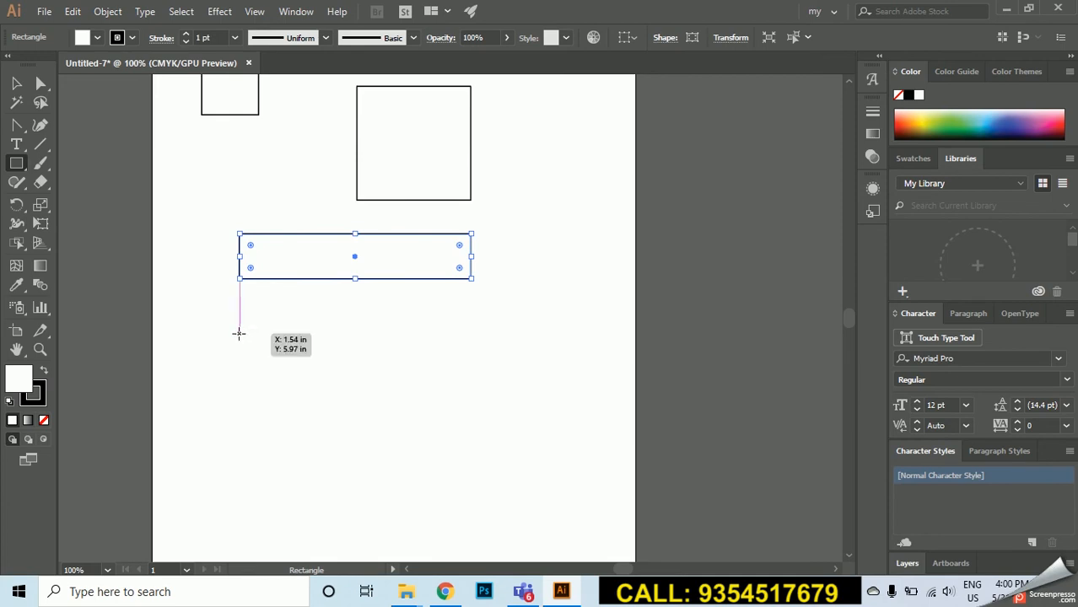
pyautogui.moveTo(240, 334); pyautogui.dragTo(414, 469)
pyautogui.click(414, 469)
pyautogui.click(563, 325)
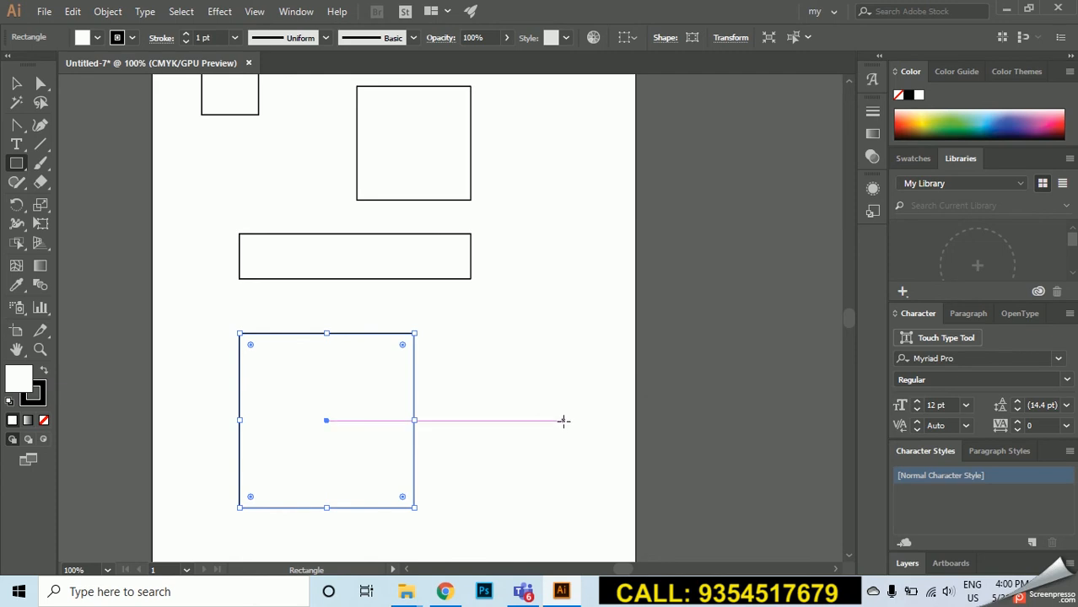
pyautogui.moveTo(564, 420); pyautogui.dragTo(613, 334)
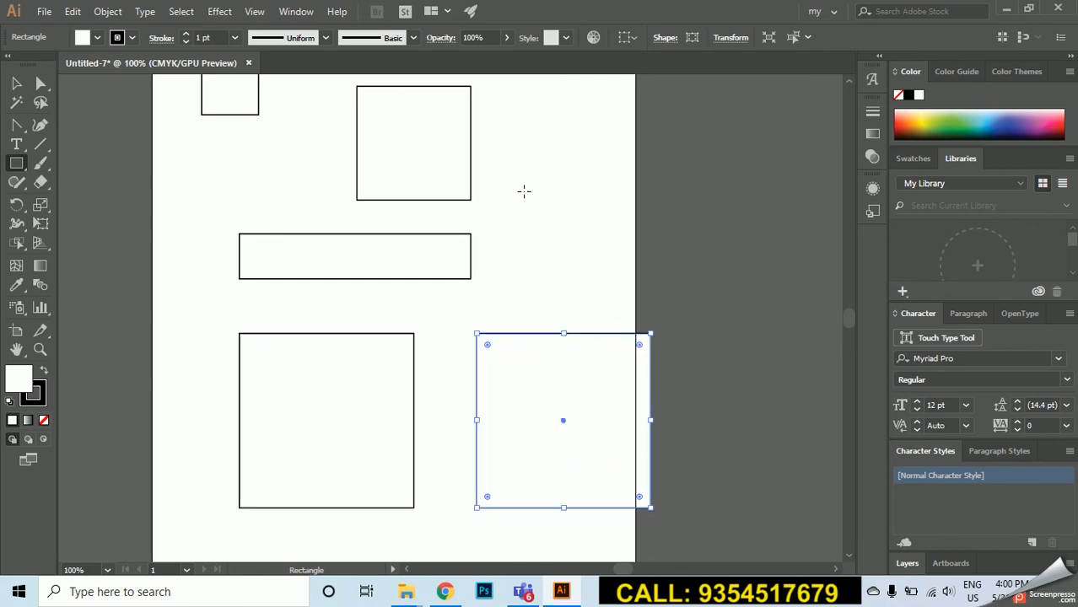
# Draw two small squares side by side near the artboard's right edge, and deselect them
pyautogui.moveTo(524, 191)
pyautogui.mouseDown()
pyautogui.moveTo(560, 227)
pyautogui.moveTo(625, 190)
pyautogui.mouseUp()
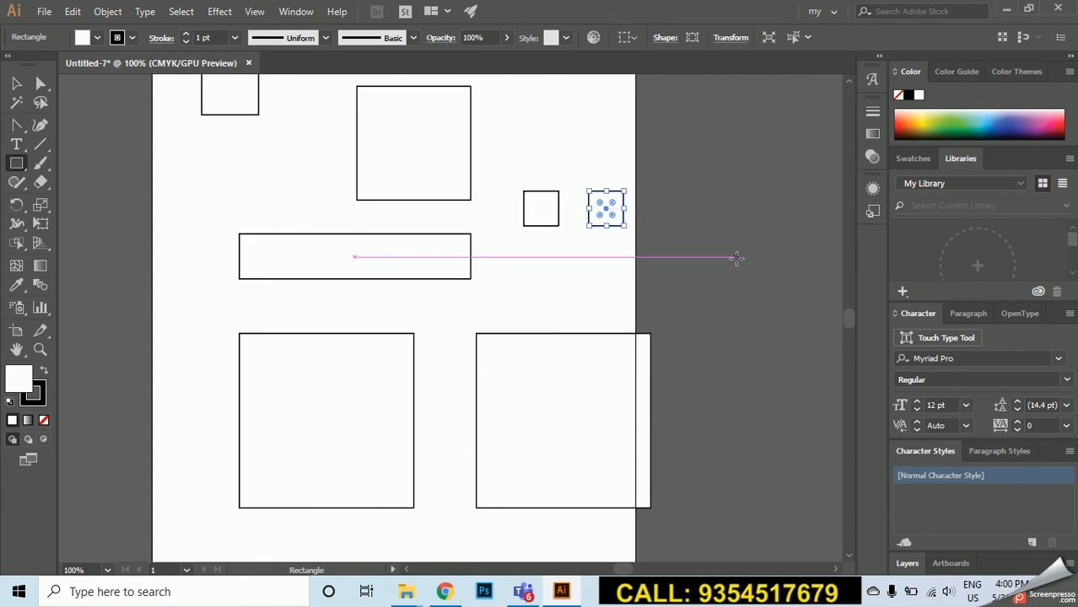
pyautogui.click(16, 84)
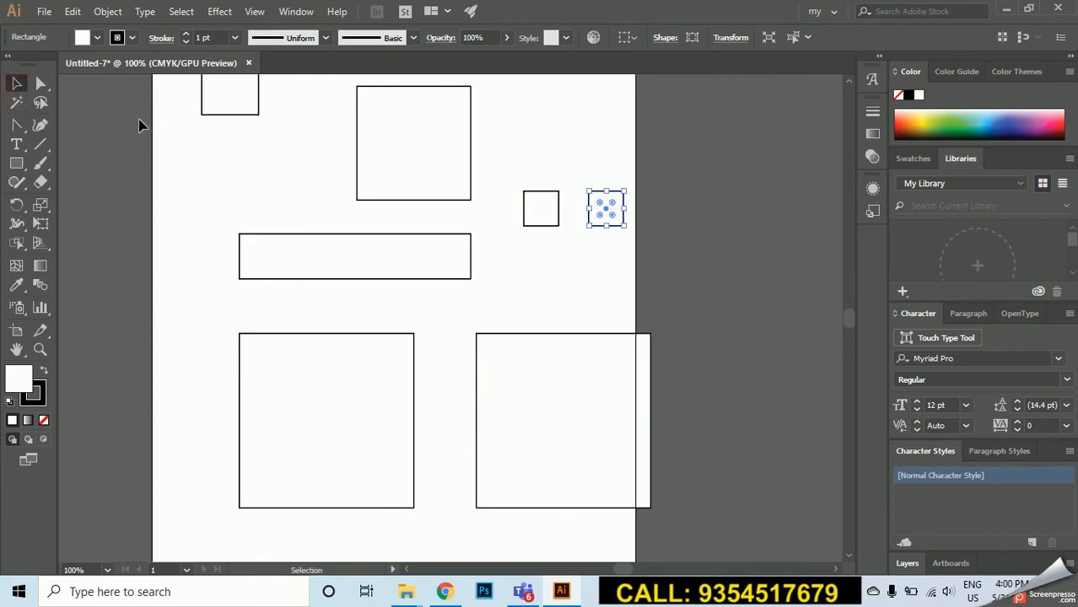
pyautogui.click(225, 159)
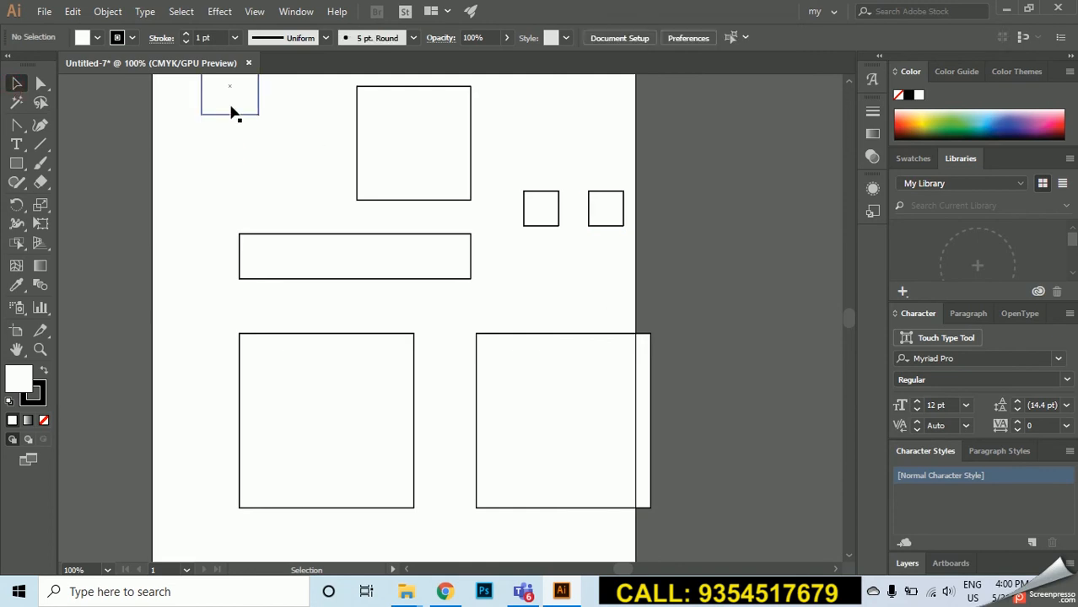
# Select each of the drawn rectangles in turn with the Selection tool, and clear the selection
pyautogui.click(231, 101)
pyautogui.click(429, 143)
pyautogui.click(542, 209)
pyautogui.click(596, 209)
pyautogui.click(316, 272)
pyautogui.click(354, 374)
pyautogui.click(584, 366)
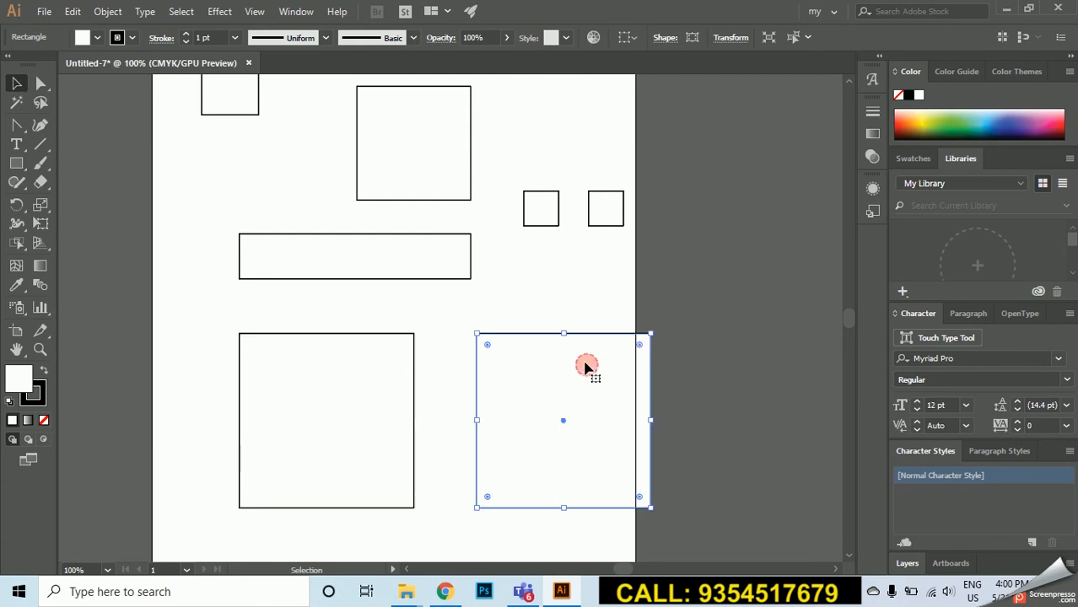
pyautogui.click(84, 183)
# Select all the rectangles on and around the artboard and delete them
pyautogui.moveTo(171, 96); pyautogui.dragTo(688, 438)
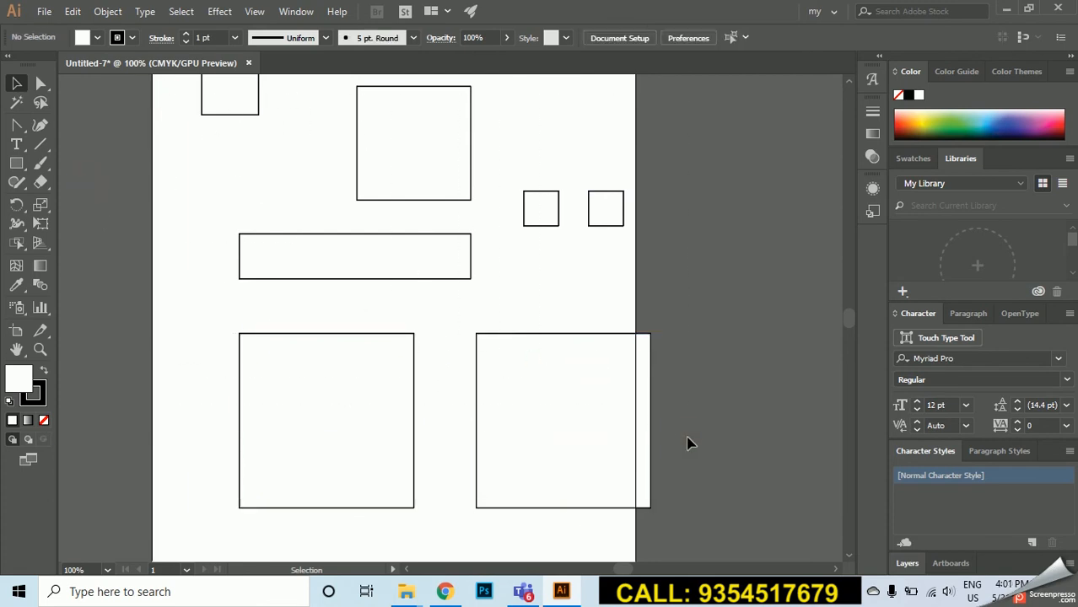
pyautogui.moveTo(243, 171); pyautogui.dragTo(700, 458)
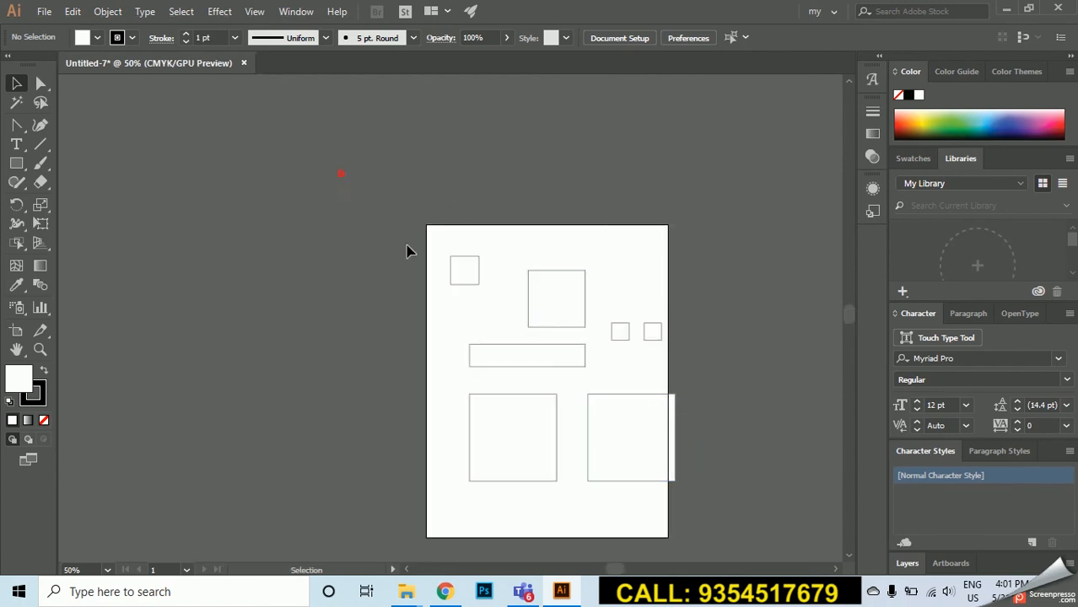
pyautogui.hotkey('ctrl', 'a')
pyautogui.press('Delete')
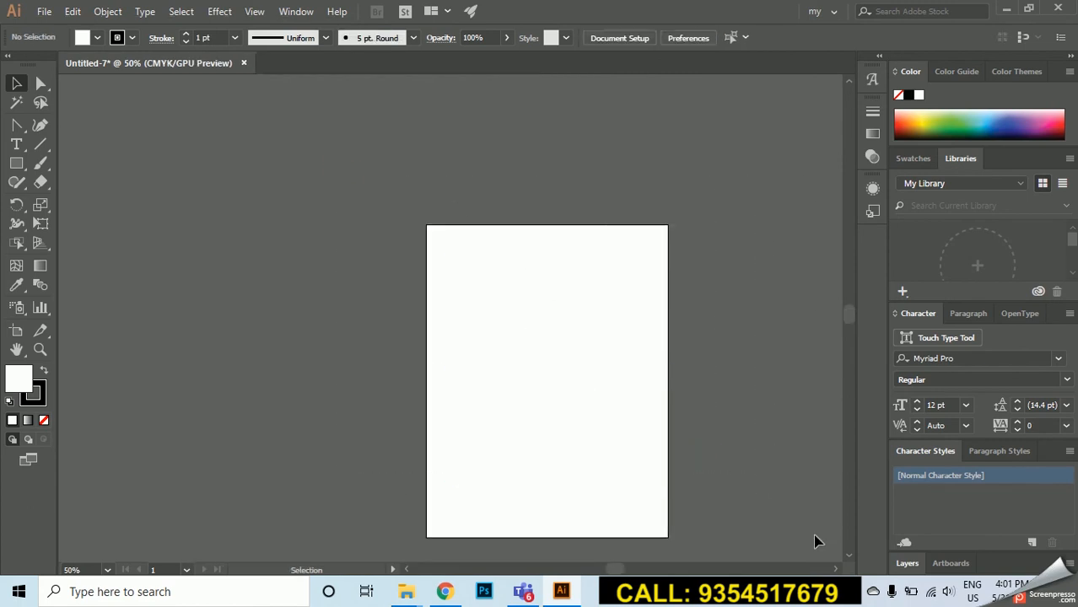
# Draw a square in the upper-left part of the empty artboard with the Rectangle tool
pyautogui.scroll(1, 610, 356)
pyautogui.scroll(-2, 610, 356)
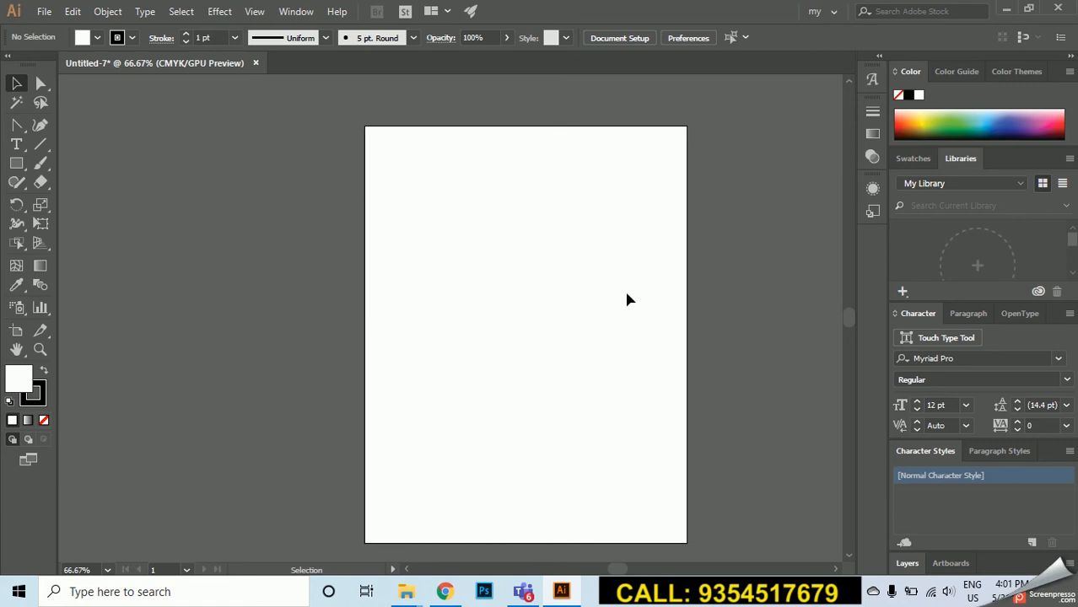
pyautogui.click(16, 164)
pyautogui.moveTo(426, 183); pyautogui.dragTo(502, 257)
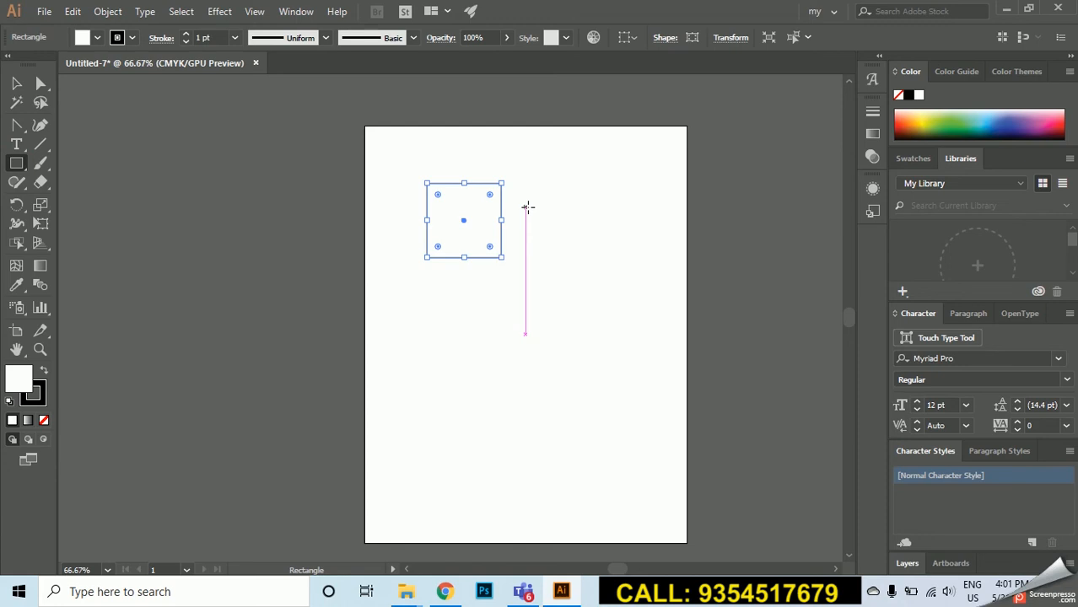
# Fit the artboard in the window, zoom in to 150%, and zoom back out until the whole artboard is shown
pyautogui.click(253, 12)
pyautogui.click(253, 11)
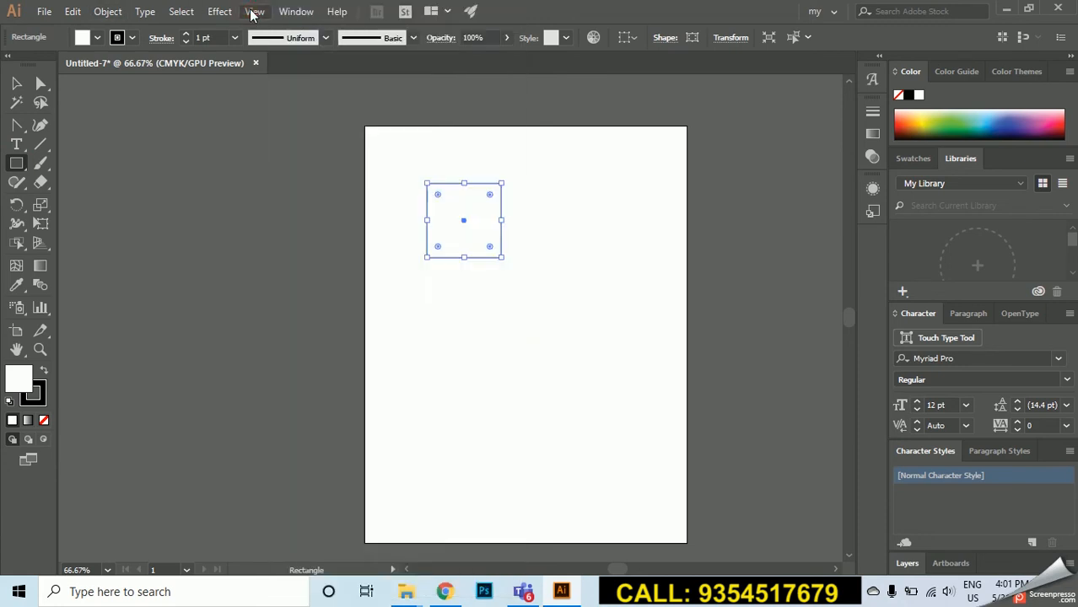
pyautogui.click(253, 12)
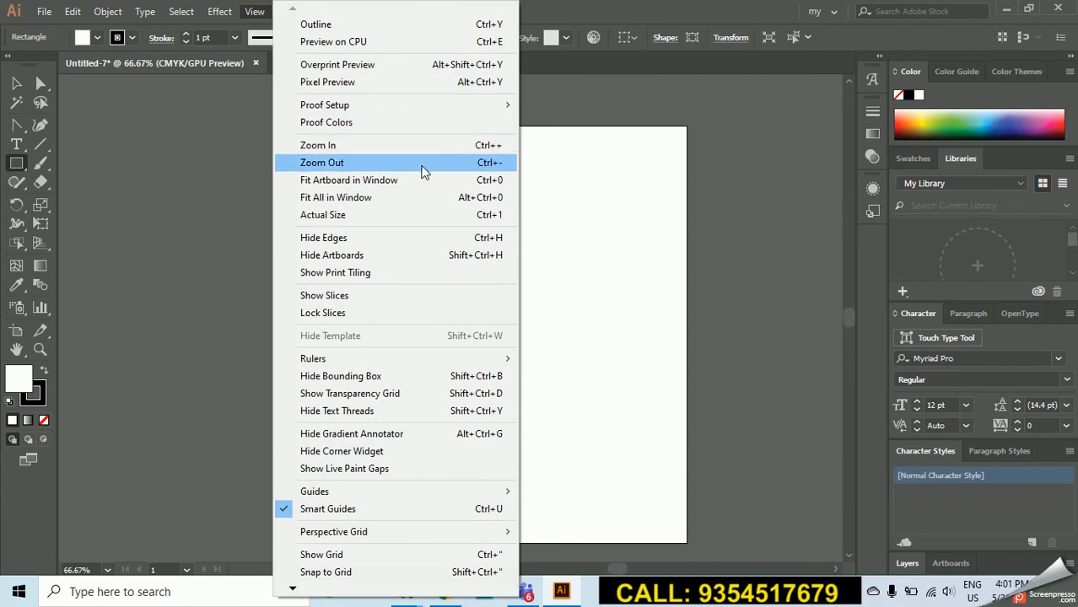
pyautogui.click(509, 186)
pyautogui.press('v')
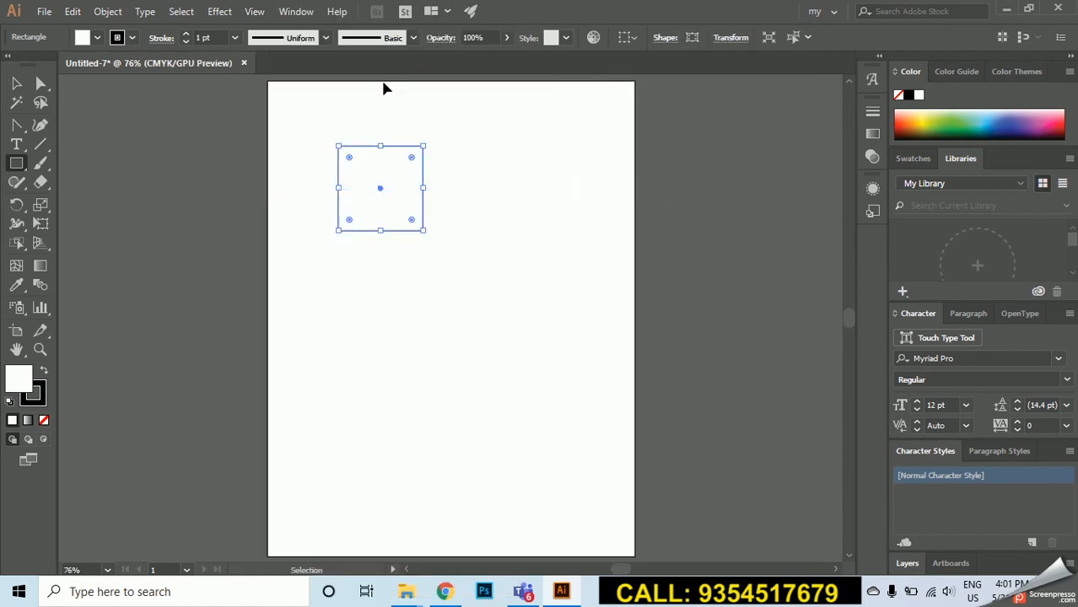
pyautogui.hotkey('ctrl', '=')
pyautogui.hotkey('ctrl', '=')
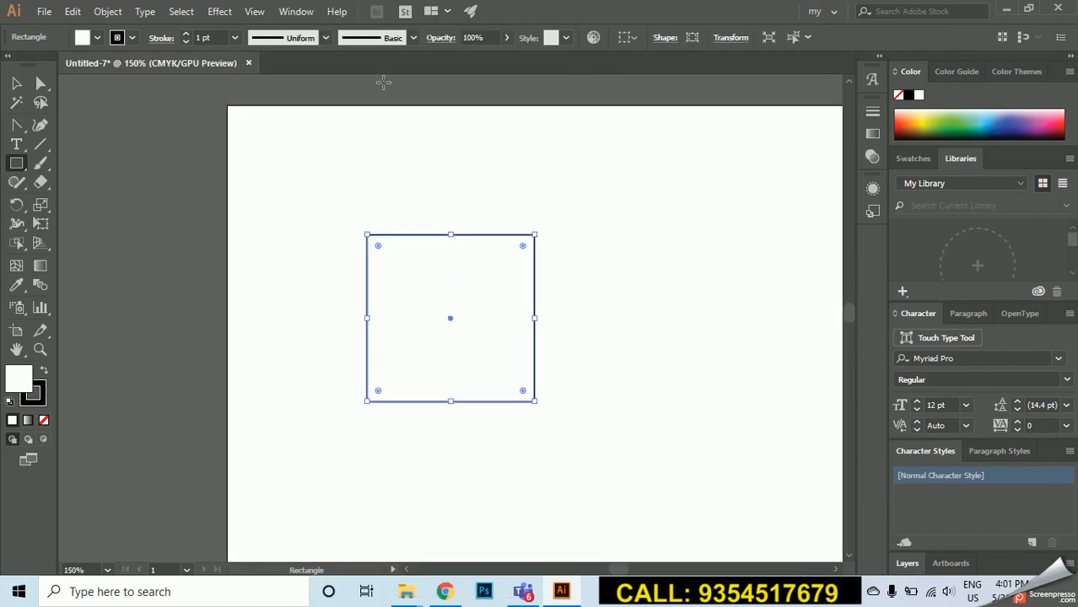
pyautogui.hotkey('ctrl', '-')
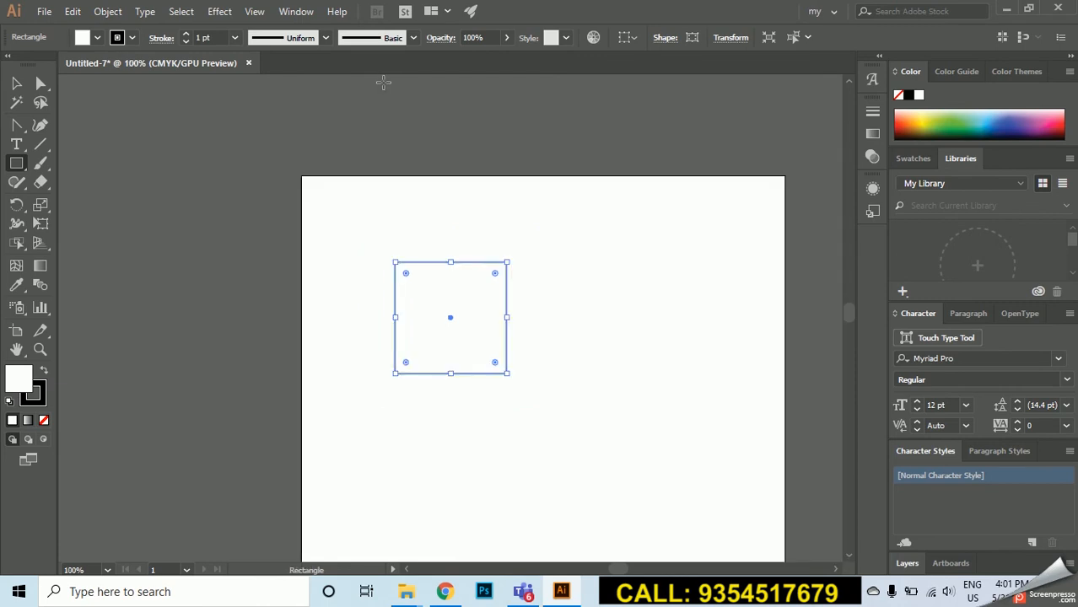
pyautogui.hotkey('ctrl', '-')
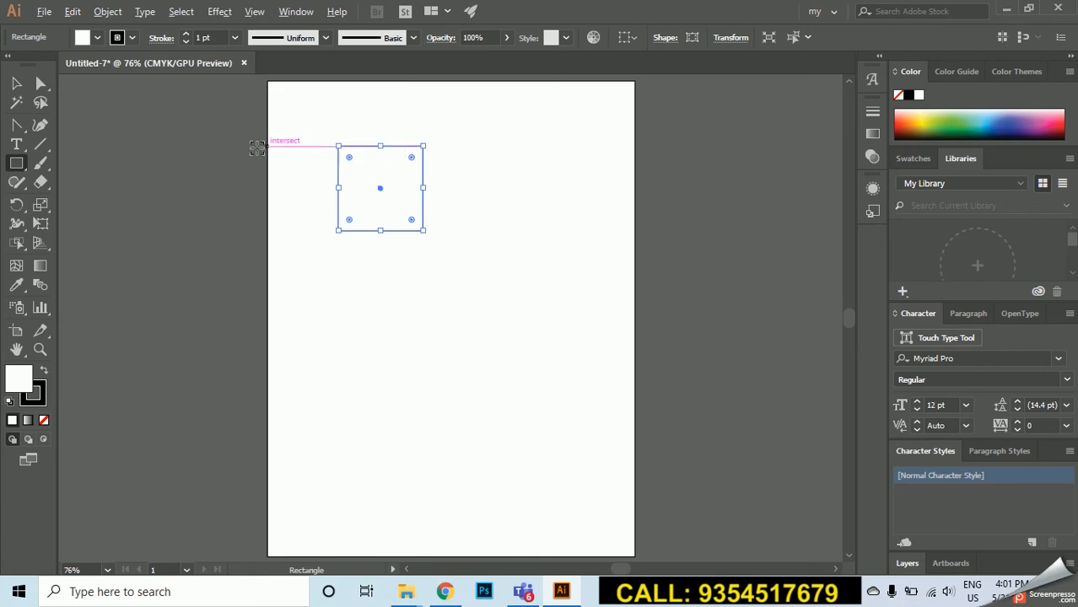
# Zoom in on the square to 400% and back out to 100%
pyautogui.scroll(2, 363, 155)
pyautogui.scroll(3, 363, 155)
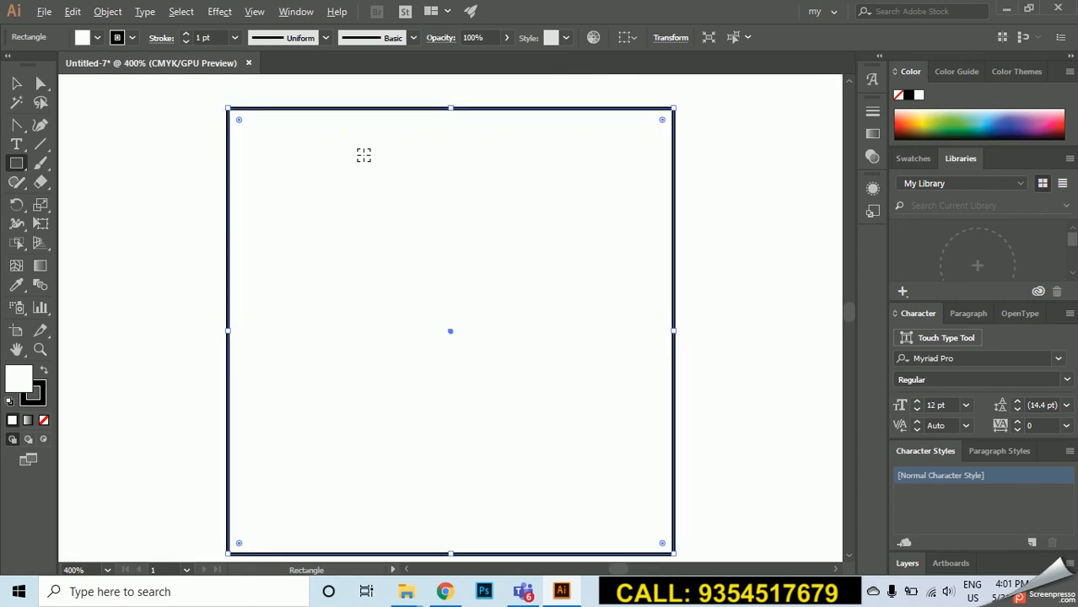
pyautogui.scroll(-1, 363, 155)
pyautogui.scroll(-4, 362, 154)
pyautogui.scroll(2, 362, 155)
pyautogui.scroll(-2, 363, 154)
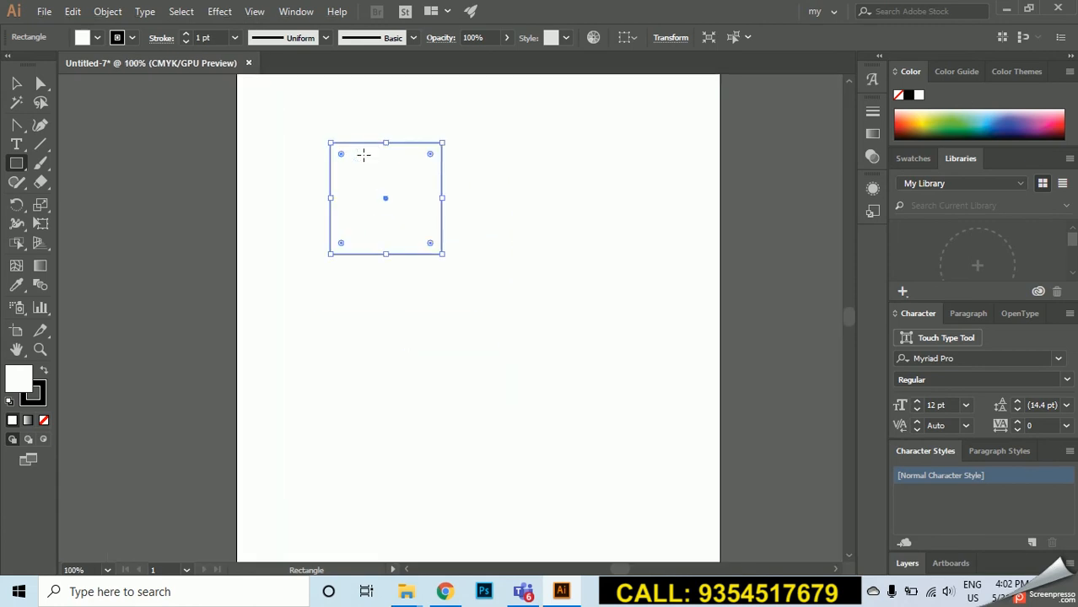
# Deselect the square and undo its creation
pyautogui.click(16, 82)
pyautogui.click(275, 152)
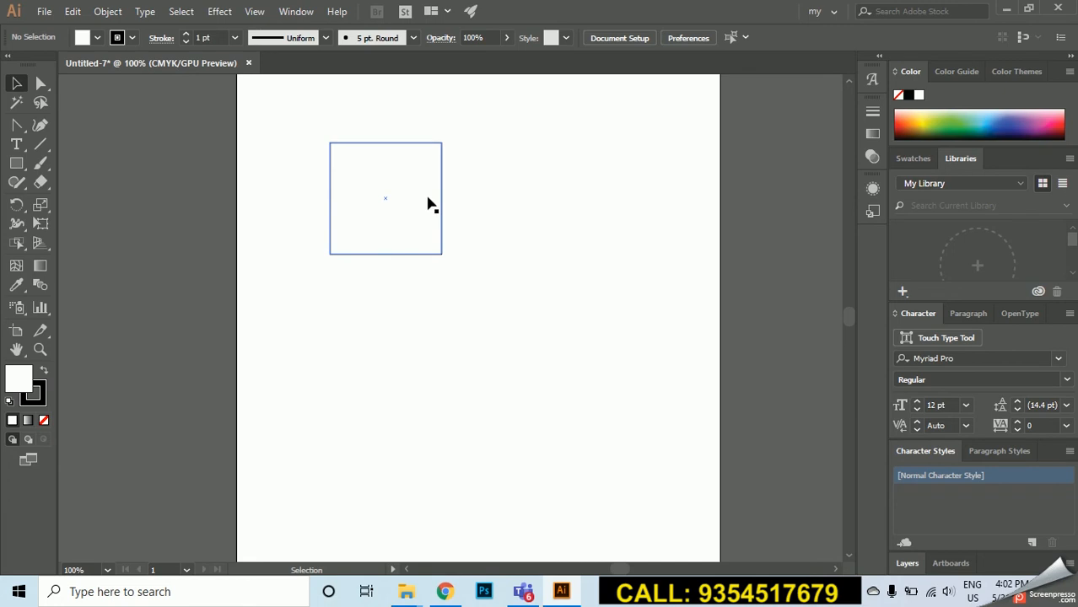
pyautogui.click(72, 11)
pyautogui.moveTo(108, 11)
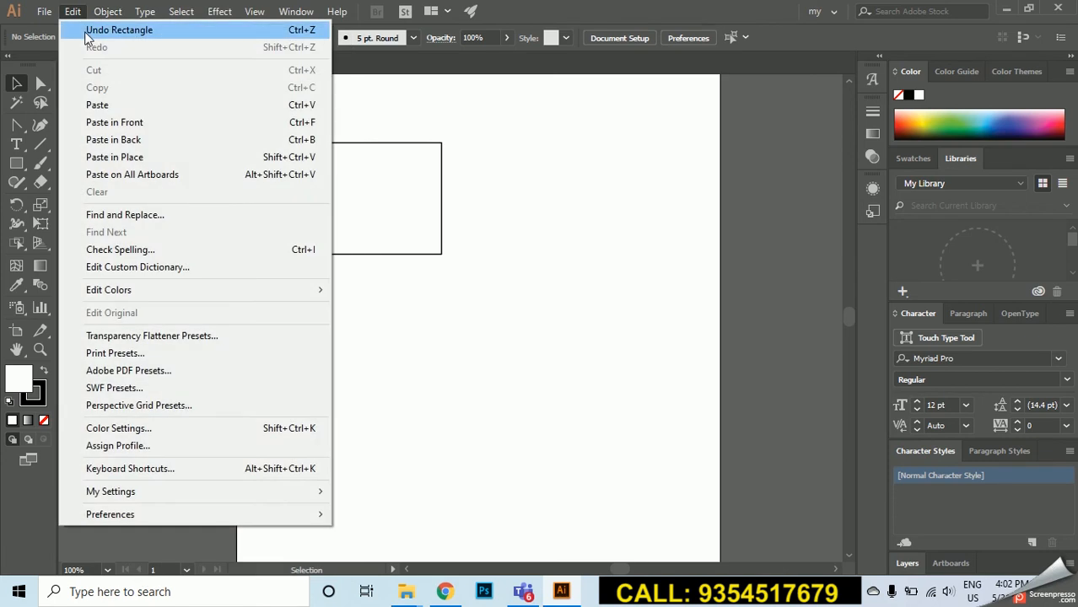
pyautogui.click(85, 32)
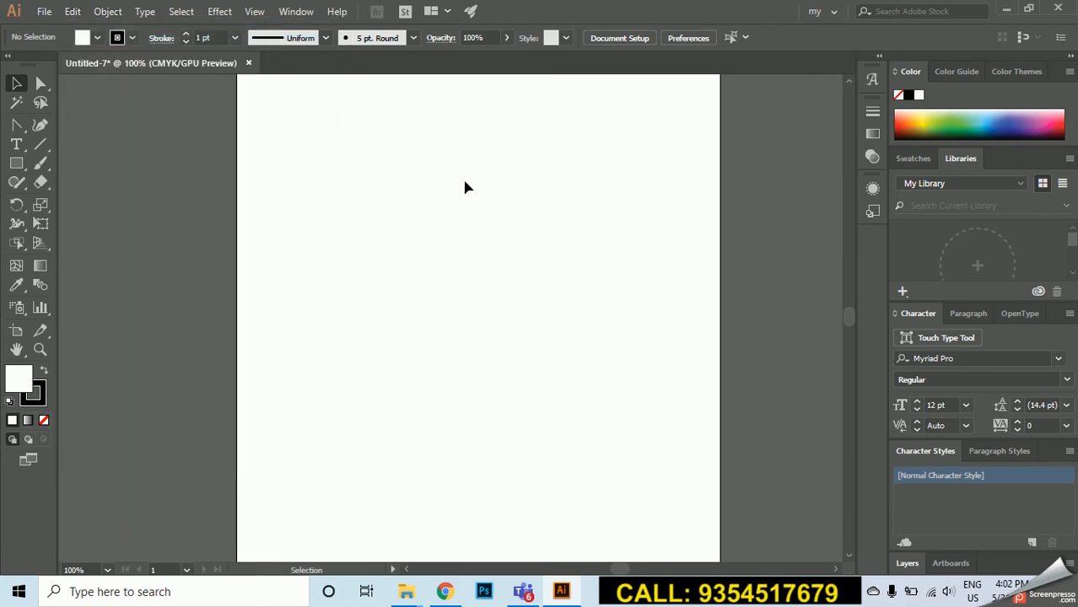
# Draw five separate rectangles of different sizes across the upper half of the artboard with the Rectangle tool
pyautogui.click(16, 163)
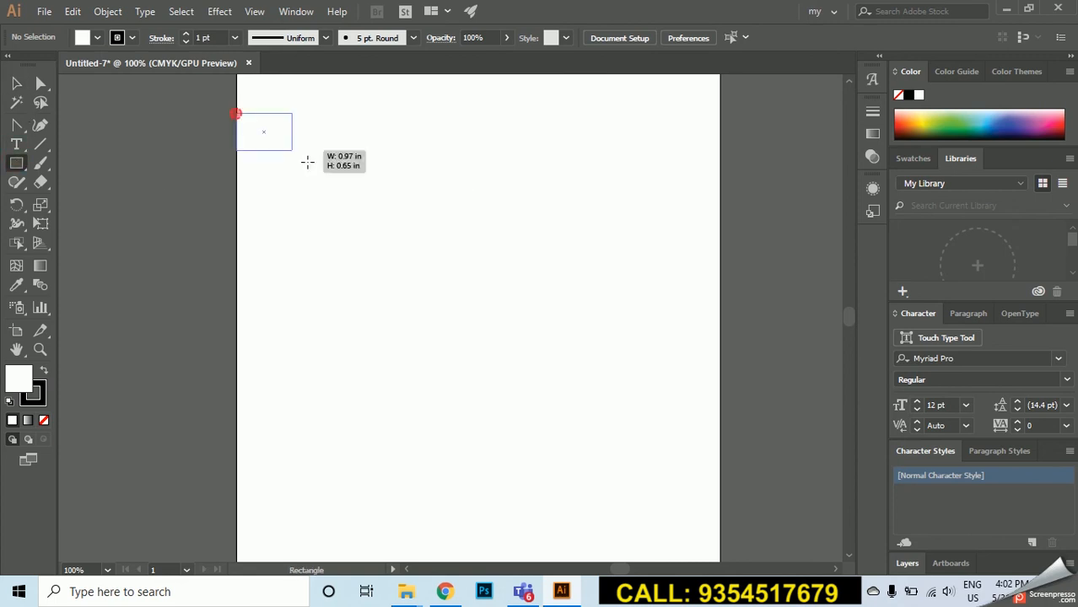
pyautogui.moveTo(237, 112); pyautogui.dragTo(311, 162)
pyautogui.moveTo(401, 126); pyautogui.dragTo(477, 197)
pyautogui.moveTo(374, 215); pyautogui.dragTo(434, 302)
pyautogui.moveTo(469, 271); pyautogui.dragTo(592, 365)
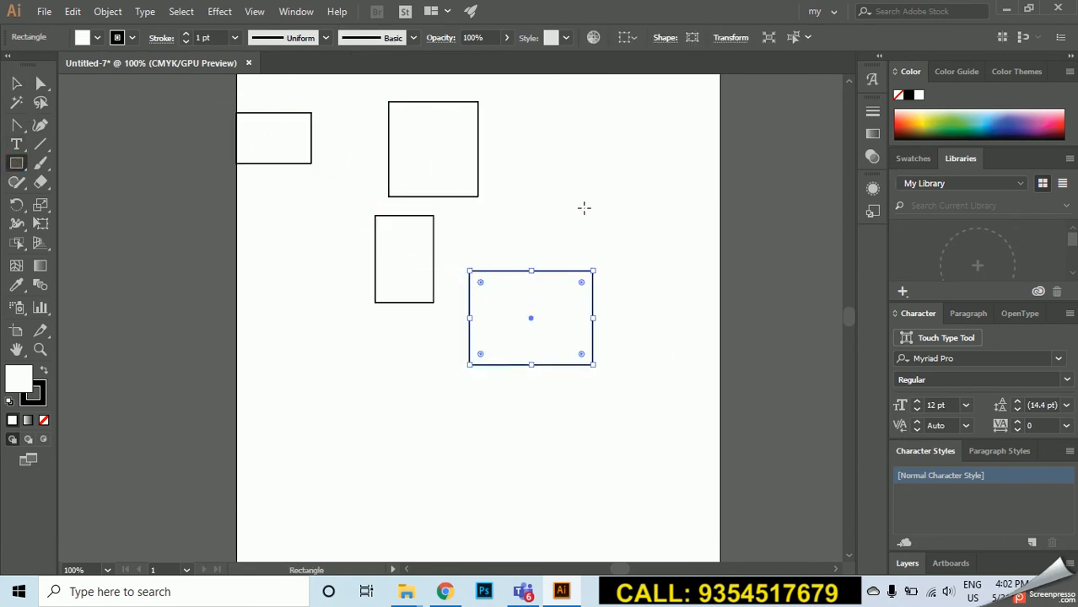
pyautogui.moveTo(584, 208); pyautogui.dragTo(672, 271)
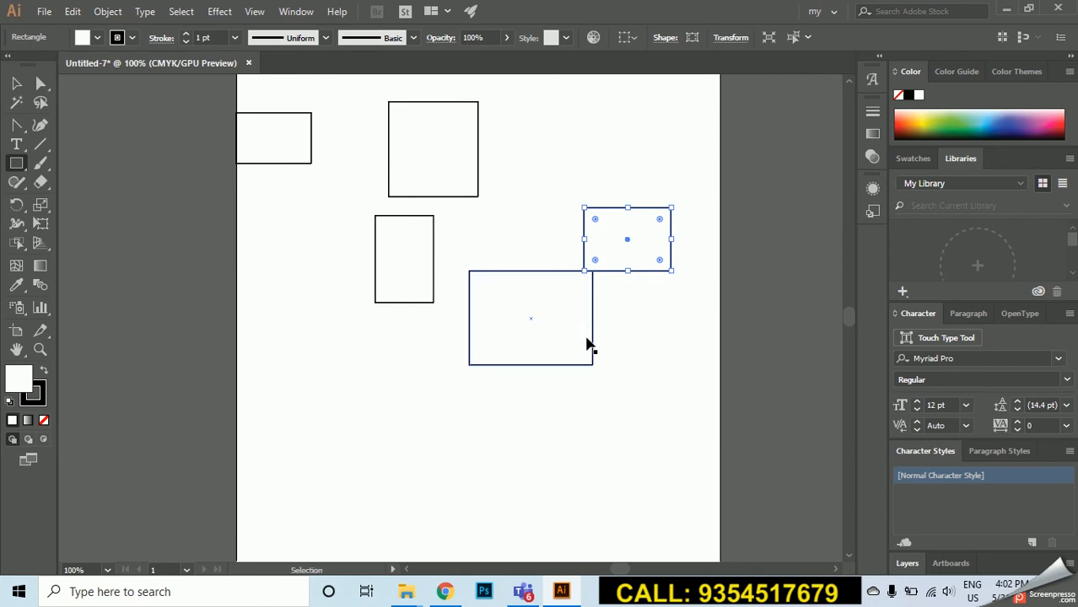
# Undo the last four rectangles one after another and redo all four
pyautogui.hotkey('ctrl', 'z')
pyautogui.hotkey('ctrl', 'z')
pyautogui.hotkey('ctrl', 'z')
pyautogui.hotkey('ctrl', 'z')
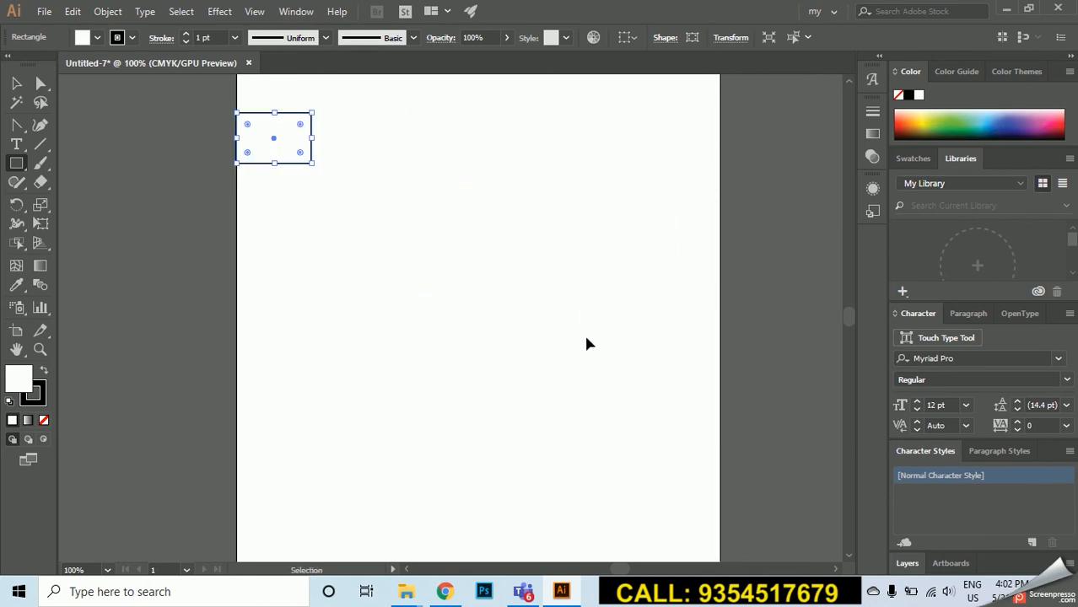
pyautogui.hotkey('ctrl', 'shift', 'z')
pyautogui.hotkey('ctrl', 'shift', 'z')
pyautogui.hotkey('ctrl', 'shift', 'z')
pyautogui.hotkey('ctrl', 'shift', 'z')
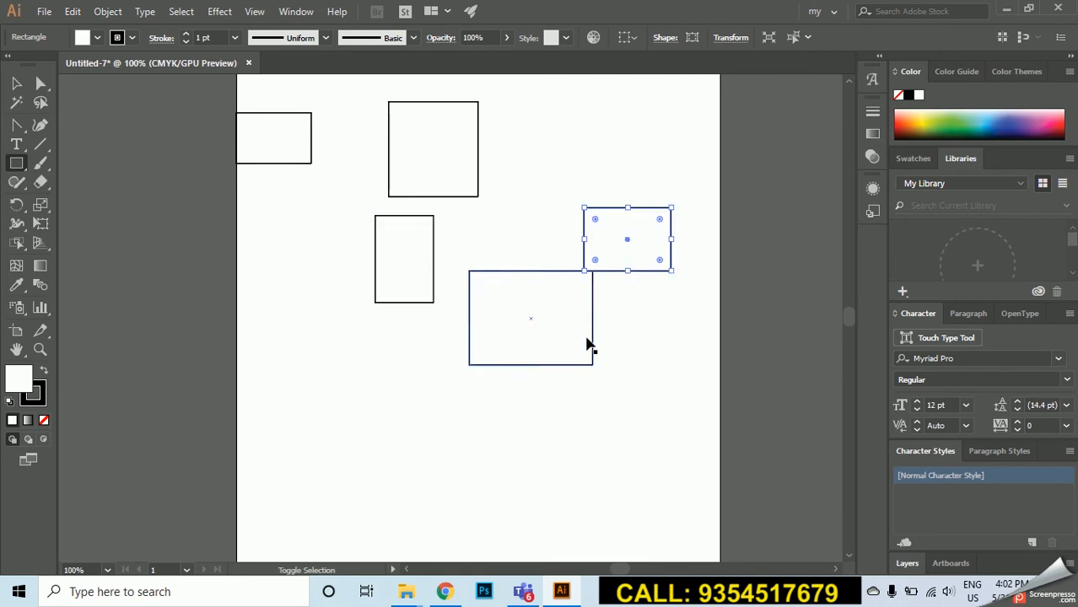
# Select all five rectangles together with the Selection tool and delete them
pyautogui.click(15, 84)
pyautogui.moveTo(152, 110); pyautogui.dragTo(744, 388)
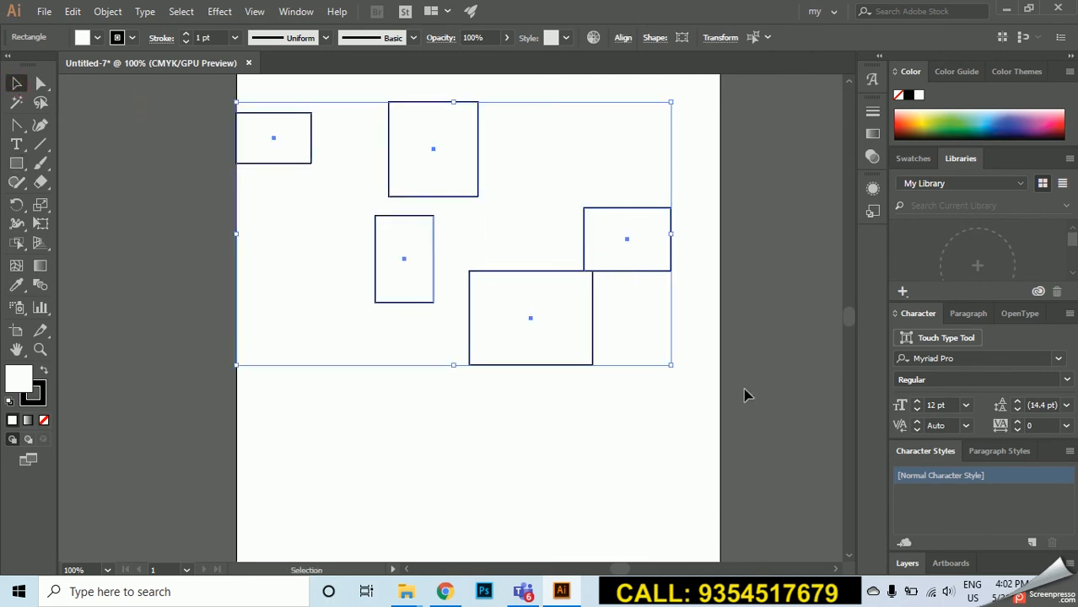
pyautogui.press('Delete')
# Draw a square in the upper-left part of the artboard, deselect it, and reselect it with the Selection tool
pyautogui.click(17, 164)
pyautogui.moveTo(297, 141); pyautogui.dragTo(388, 230)
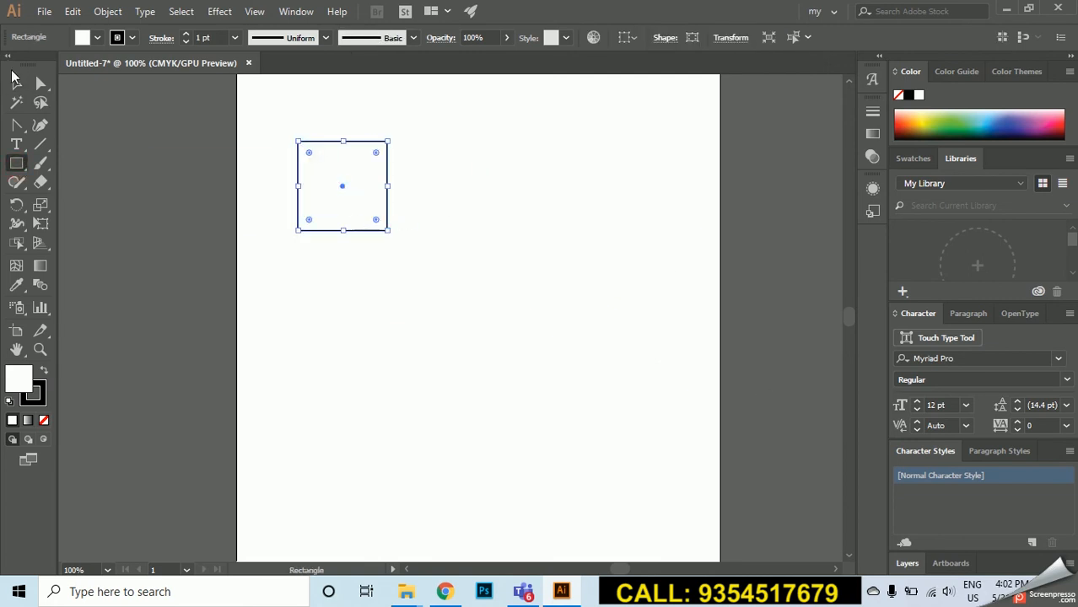
pyautogui.click(16, 84)
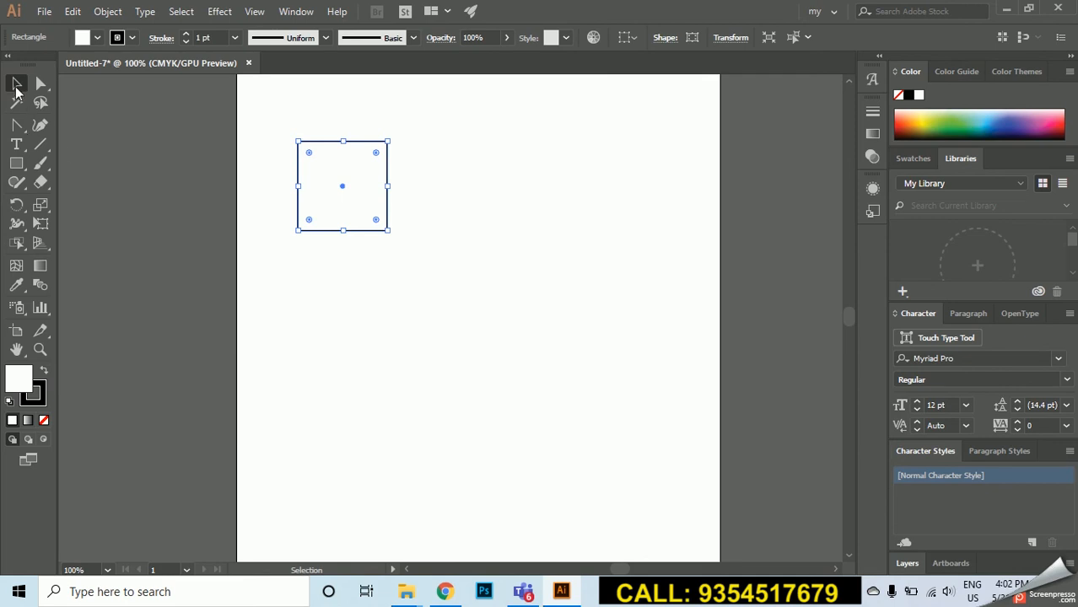
pyautogui.click(243, 220)
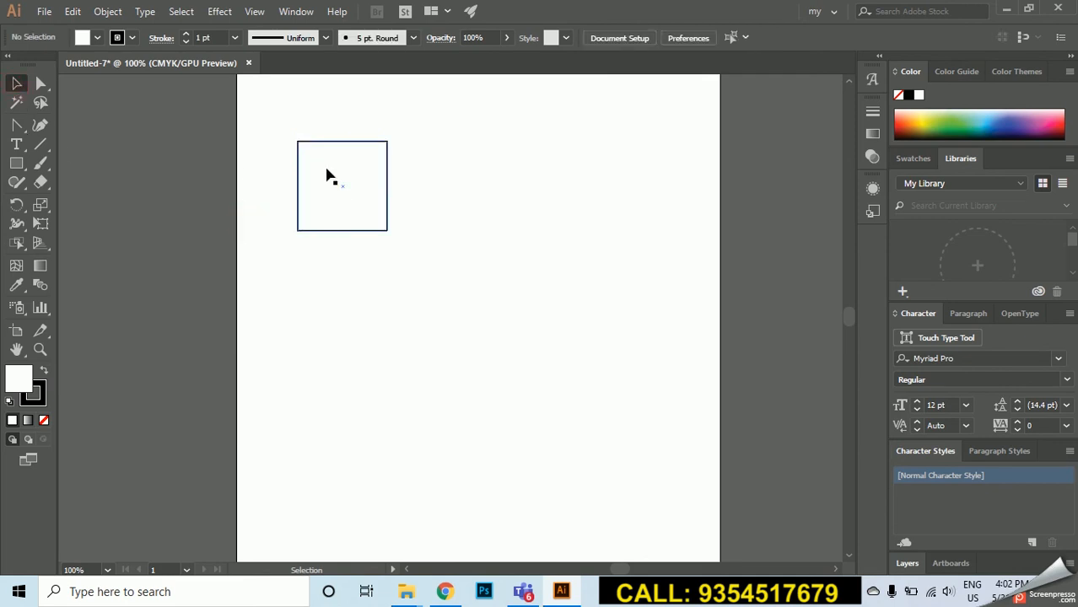
pyautogui.click(303, 154)
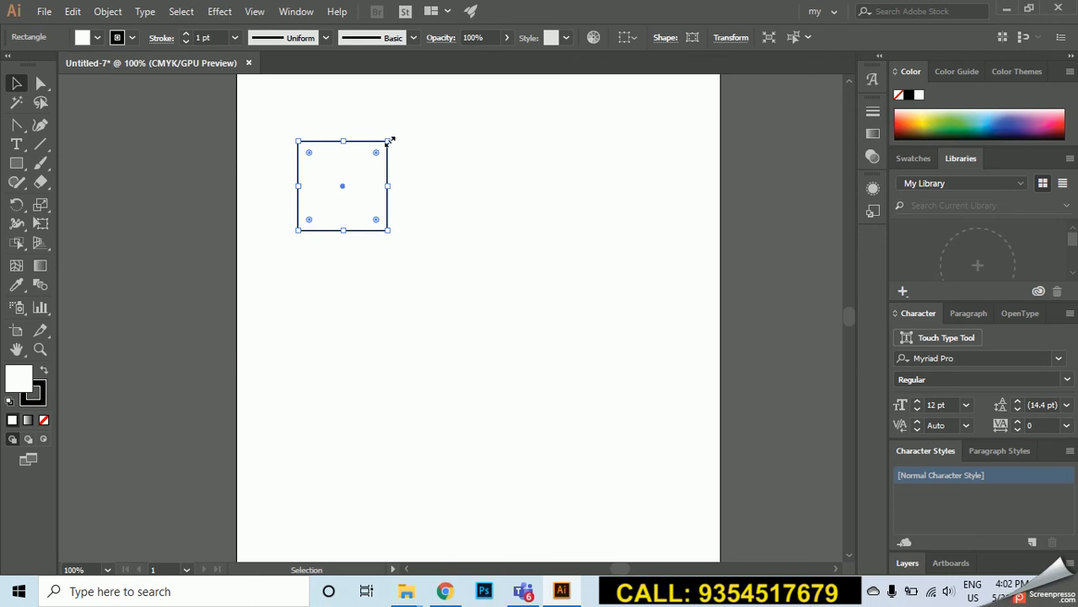
# Stretch the square into a wide, taller rectangle from its corner and side handles, and deselect it
pyautogui.moveTo(389, 140); pyautogui.dragTo(497, 172)
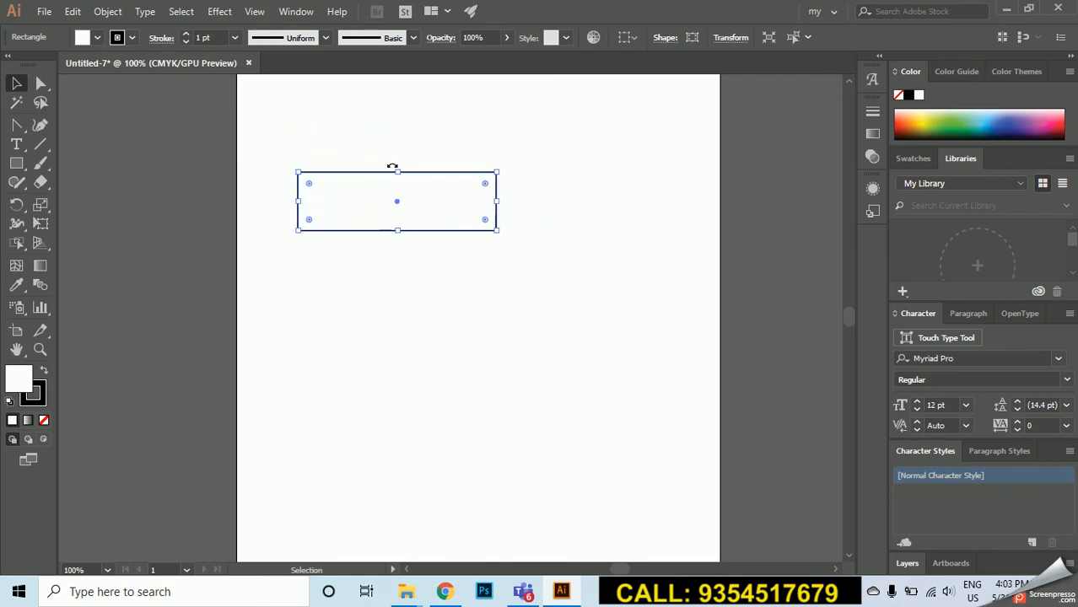
pyautogui.moveTo(397, 172); pyautogui.dragTo(399, 130)
pyautogui.moveTo(498, 180); pyautogui.dragTo(544, 182)
pyautogui.moveTo(421, 229); pyautogui.dragTo(425, 322)
pyautogui.click(561, 348)
# Undo all the resizing so the original square is selected again
pyautogui.hotkey('ctrl', 'z')
pyautogui.hotkey('ctrl', 'z')
pyautogui.hotkey('ctrl', 'z')
pyautogui.hotkey('ctrl', 'z')
pyautogui.hotkey('ctrl', 'z')
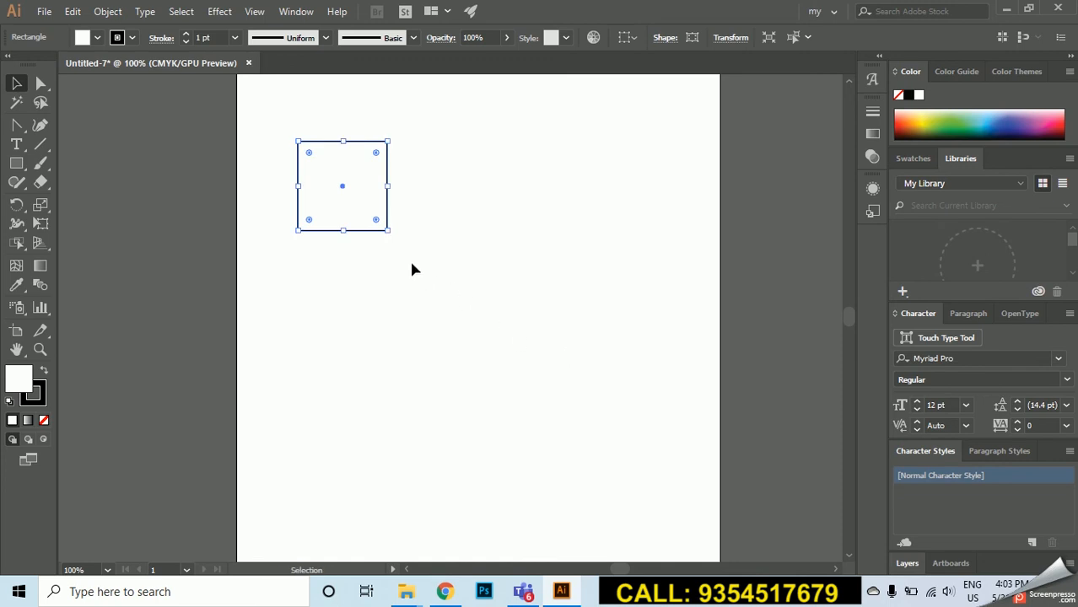
# Shrink the square proportionally, place it slightly closer to the artboard's centre, and deselect it
pyautogui.moveTo(387, 230); pyautogui.dragTo(429, 266)
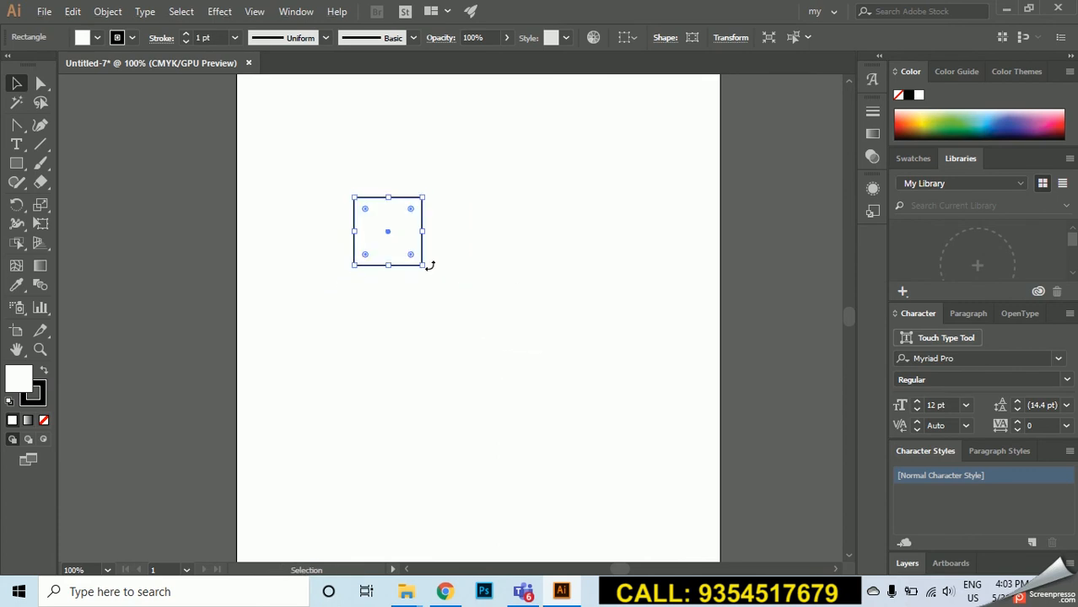
pyautogui.click(345, 160)
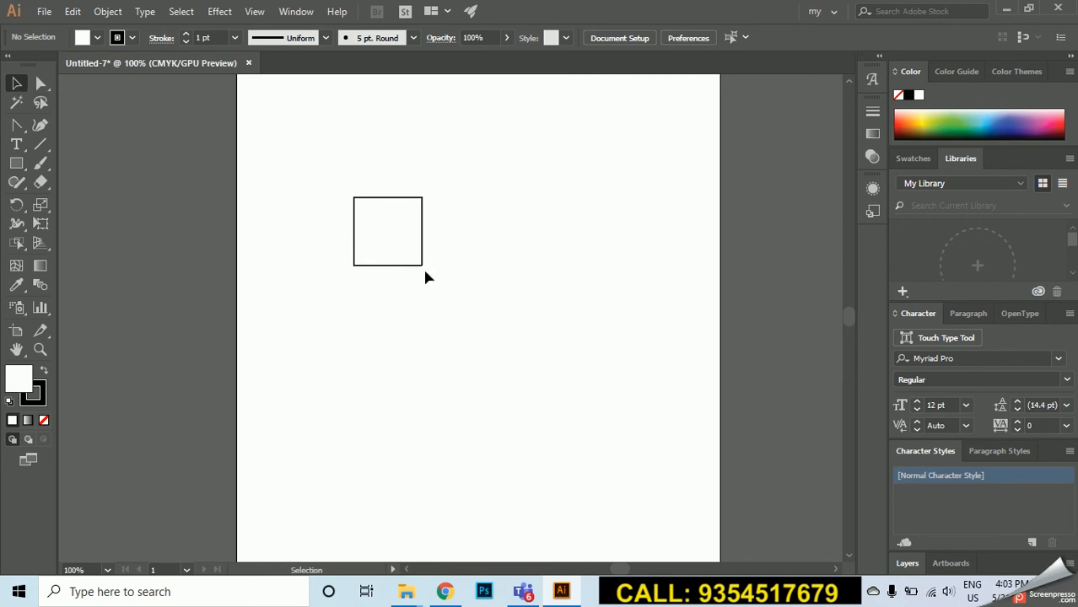
# Select the square, rotate it freely to a clockwise tilt around its centre, and deselect it
pyautogui.click(404, 248)
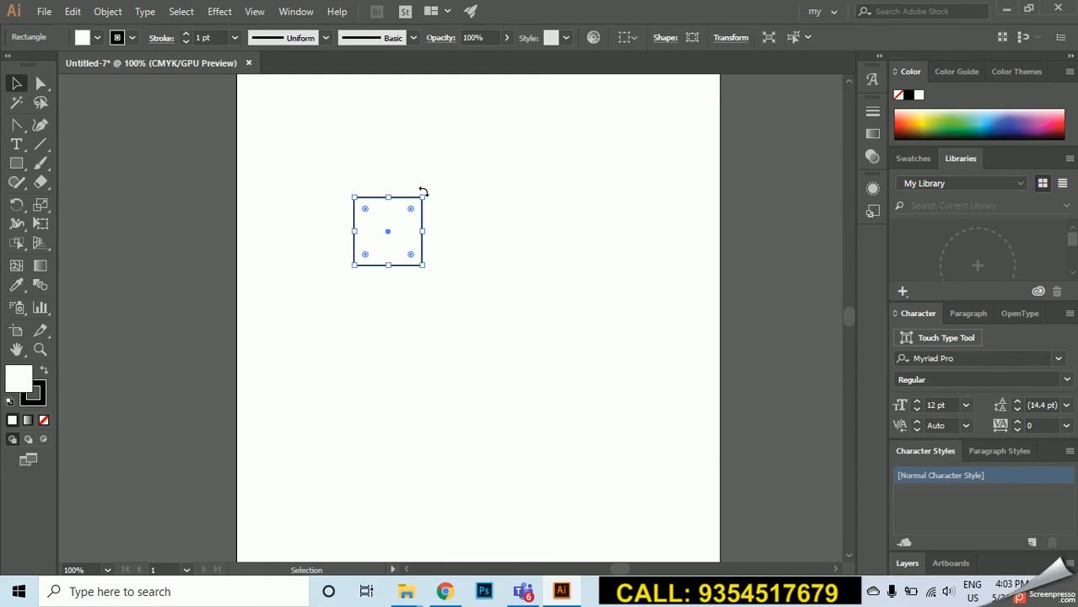
pyautogui.press('shift')
pyautogui.moveTo(423, 192); pyautogui.dragTo(320, 267)
pyautogui.moveTo(428, 187); pyautogui.dragTo(438, 209)
pyautogui.hotkey('ctrl', 'shift', 'a')
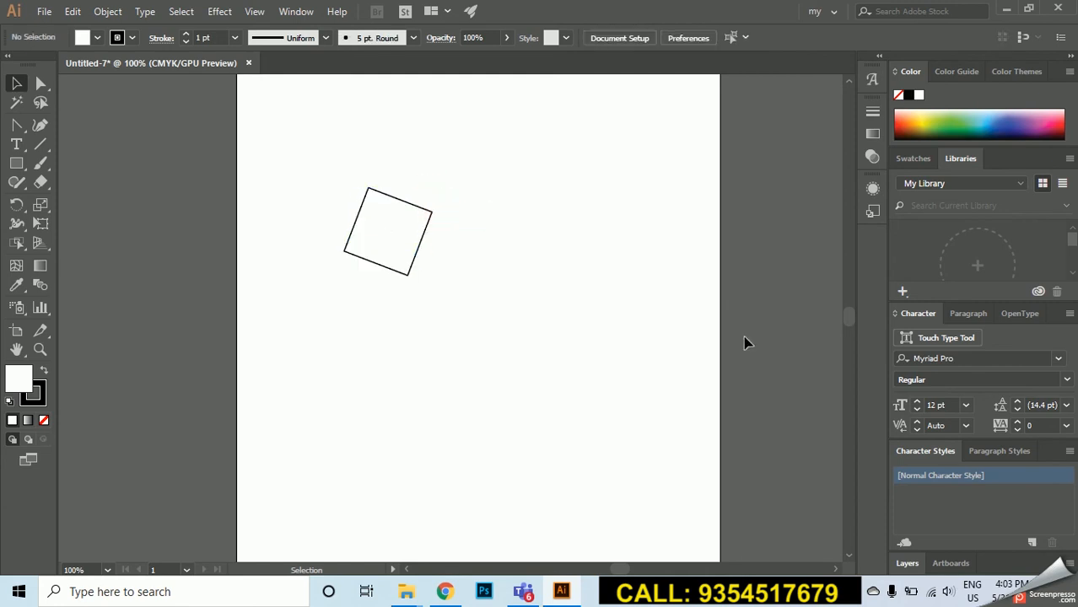
# Undo the square's rotation and delete the square
pyautogui.hotkey('ctrl', 'z')
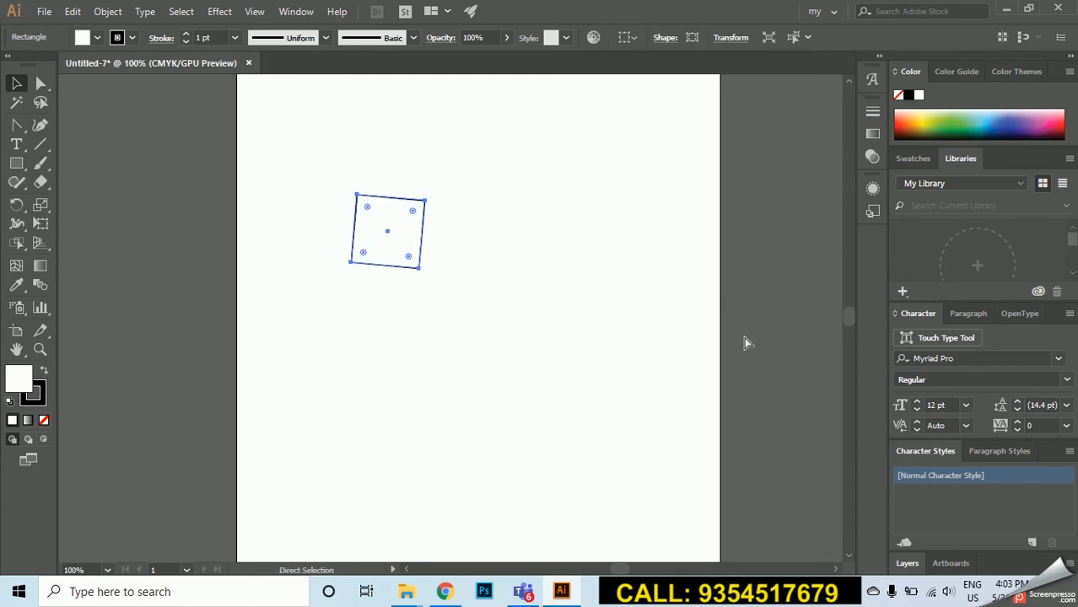
pyautogui.hotkey('ctrl', 'z')
pyautogui.click(607, 301)
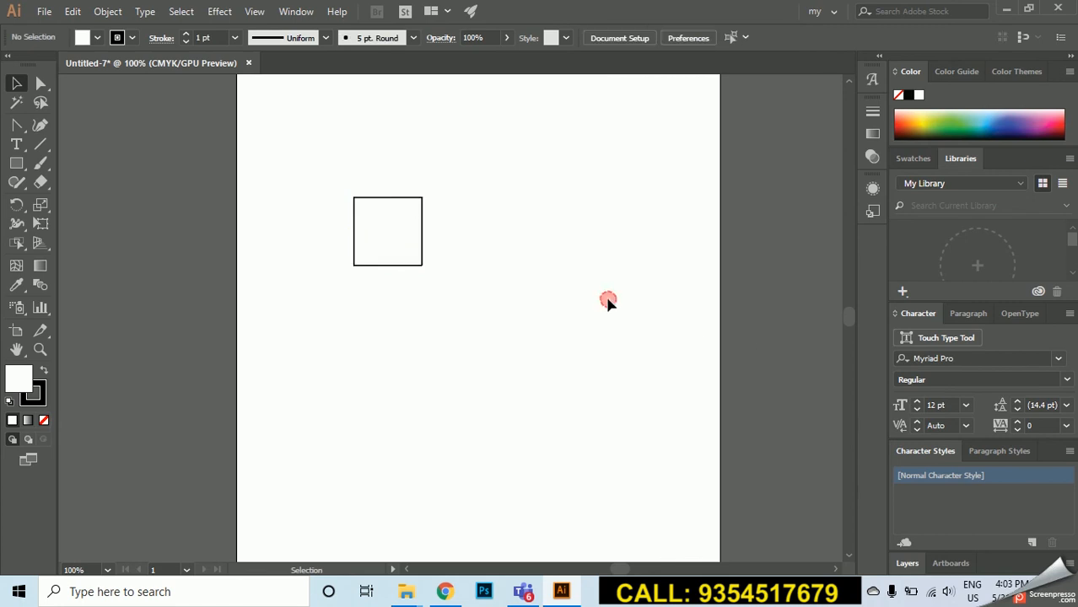
pyautogui.moveTo(306, 161); pyautogui.dragTo(518, 375)
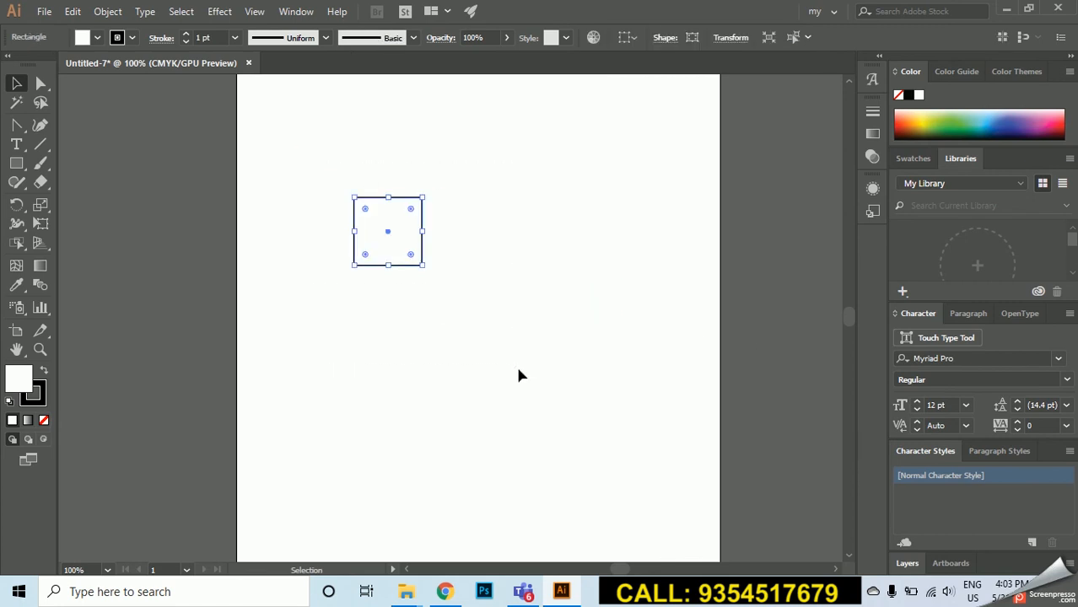
pyautogui.press('Delete')
# Draw a new square in the upper-left part of the empty artboard and deselect it with the Selection tool
pyautogui.click(16, 162)
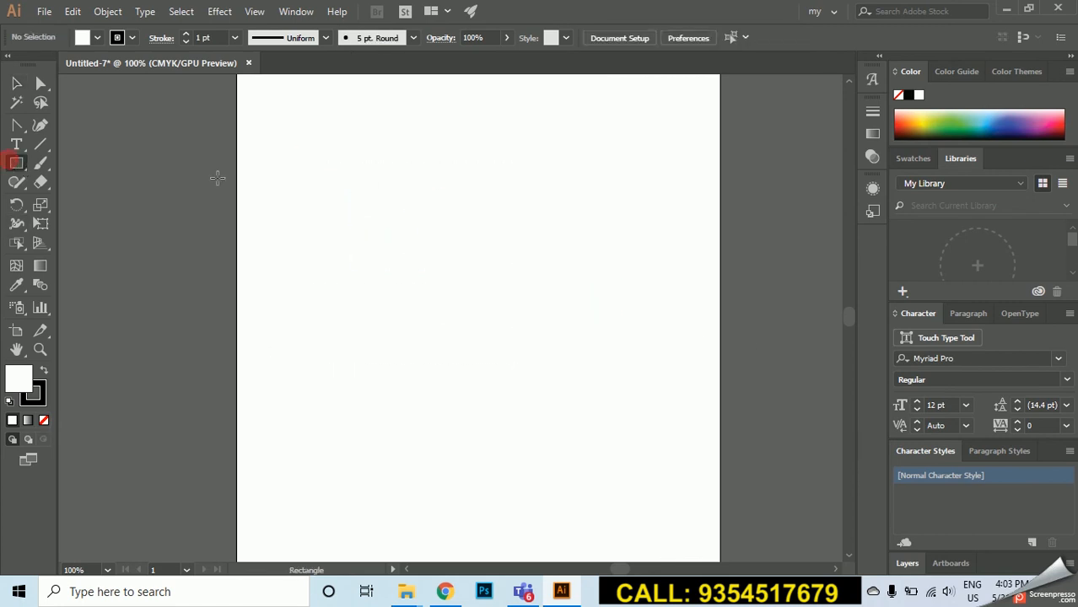
pyautogui.moveTo(303, 147); pyautogui.dragTo(371, 224)
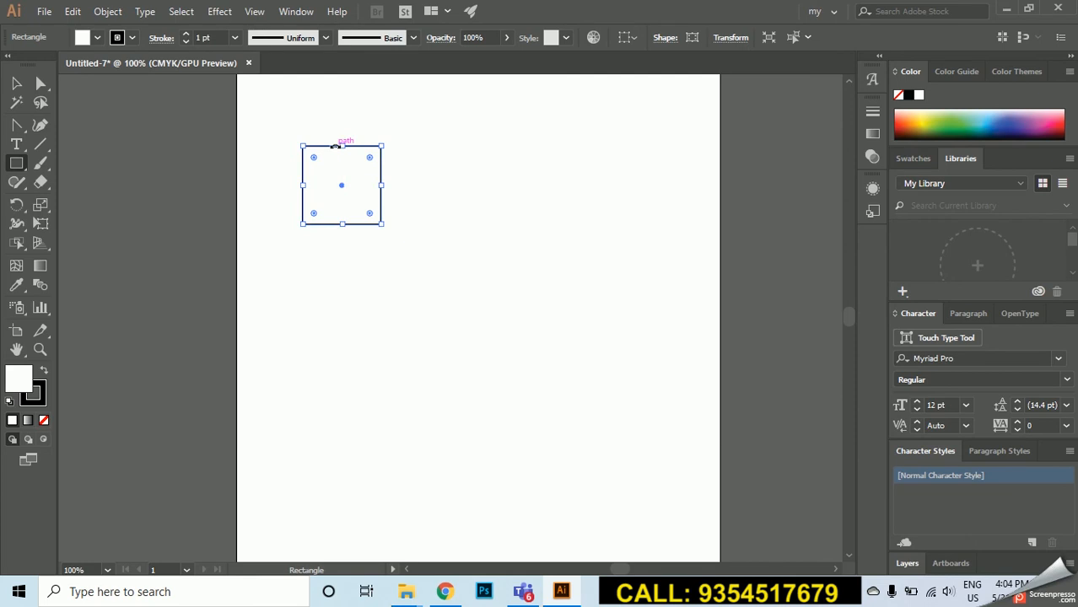
pyautogui.press('v')
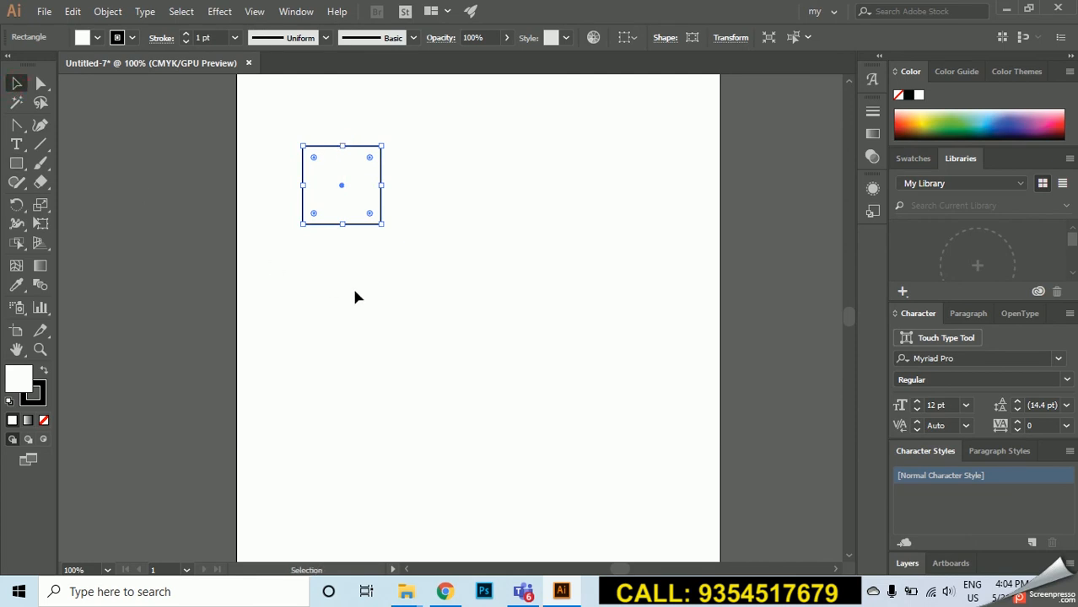
pyautogui.click(453, 325)
# Move the square completely off the artboard's left side and back inside, close to the left edge
pyautogui.moveTo(337, 201); pyautogui.dragTo(215, 210)
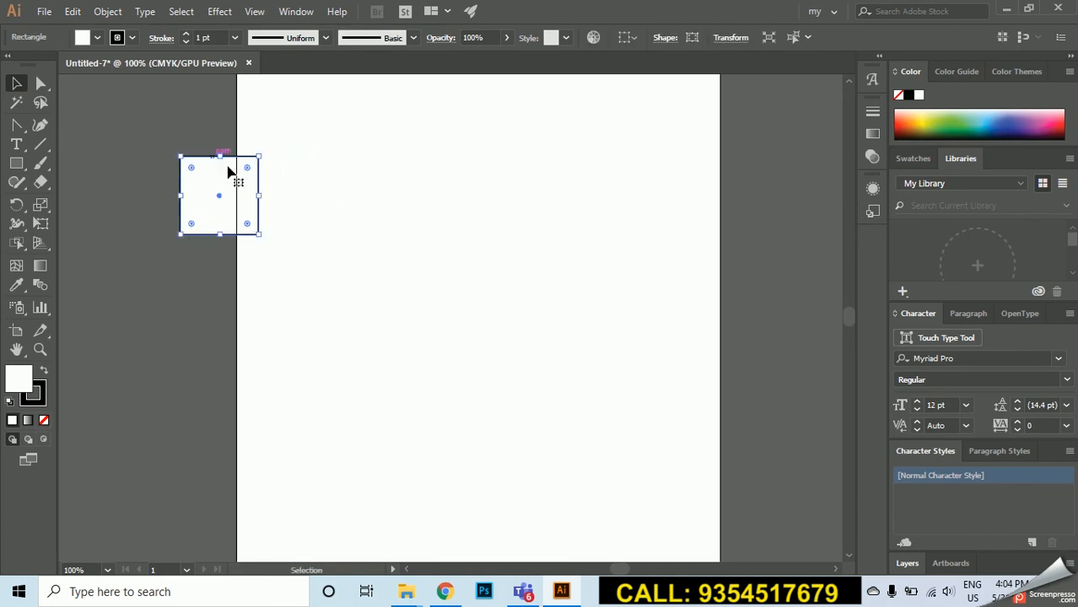
pyautogui.moveTo(215, 205); pyautogui.dragTo(161, 217)
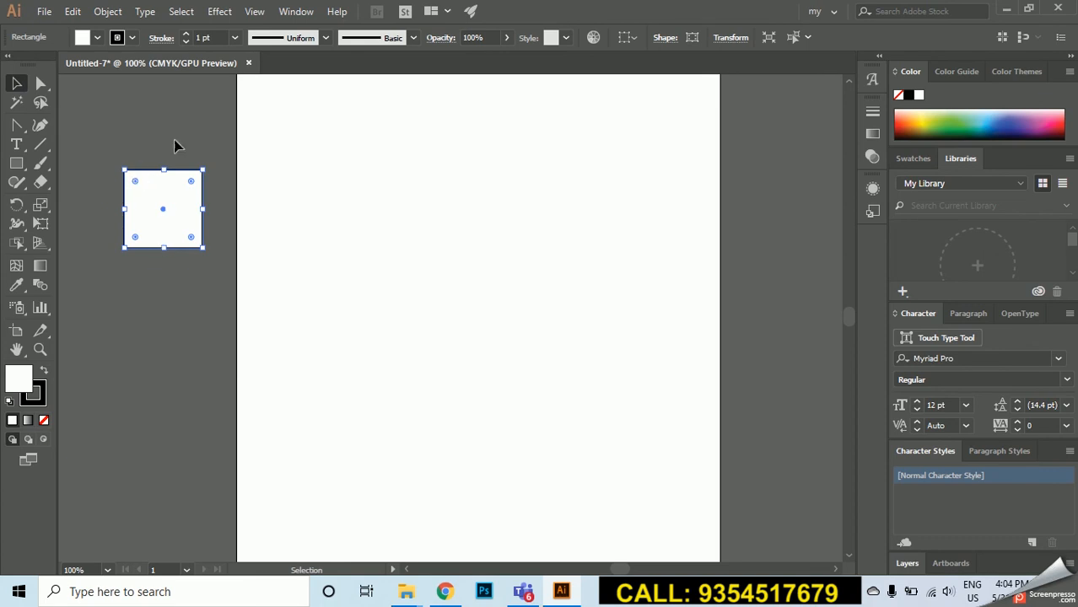
pyautogui.moveTo(204, 210); pyautogui.dragTo(339, 211)
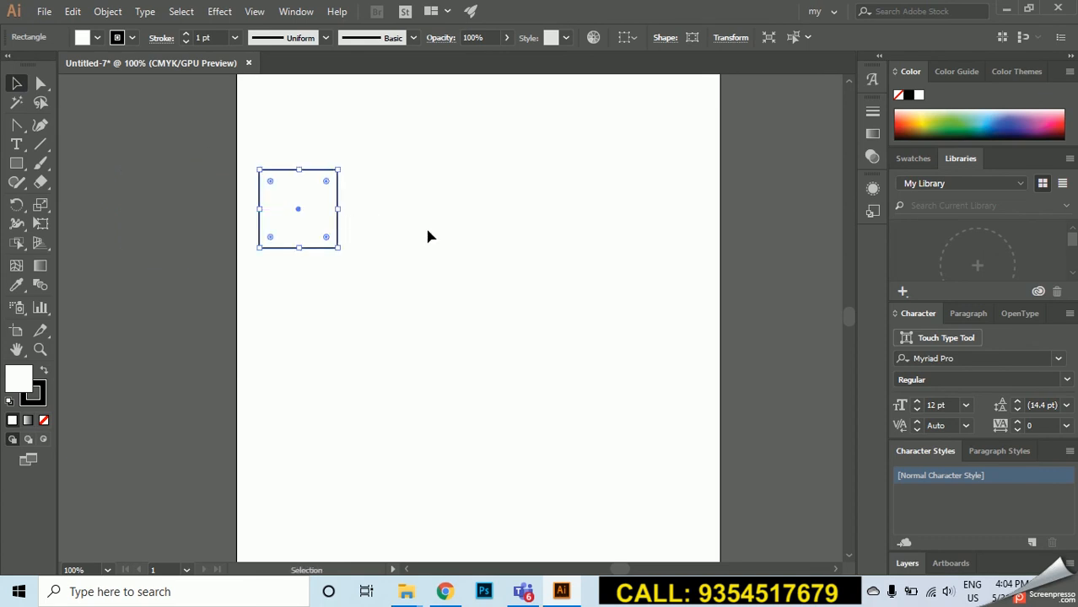
# Fill the square with the yellow colour CCBF1D
pyautogui.doubleClick(19, 379)
pyautogui.click(482, 255)
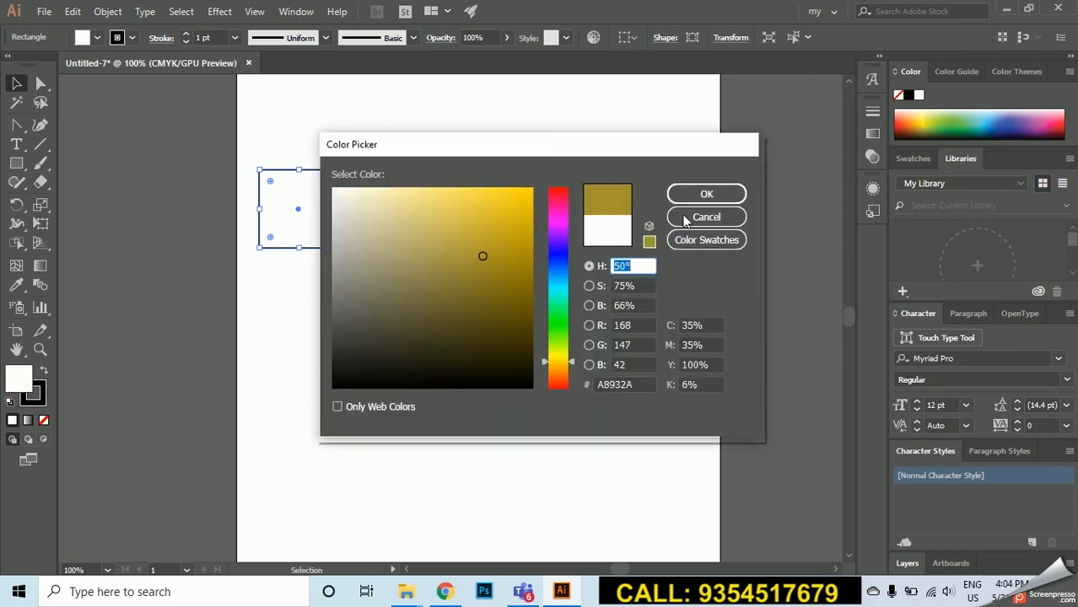
pyautogui.click(507, 227)
pyautogui.moveTo(558, 234); pyautogui.dragTo(565, 363)
pyautogui.click(705, 194)
# Change the square's fill to the dark blue colour 1612B2
pyautogui.doubleClick(16, 380)
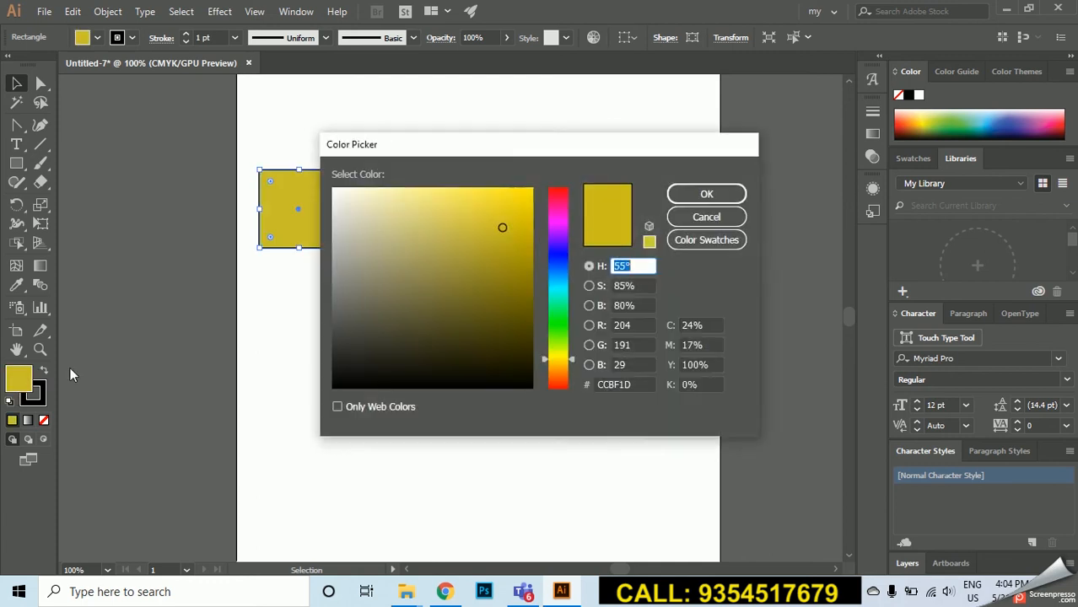
pyautogui.click(559, 253)
pyautogui.click(513, 247)
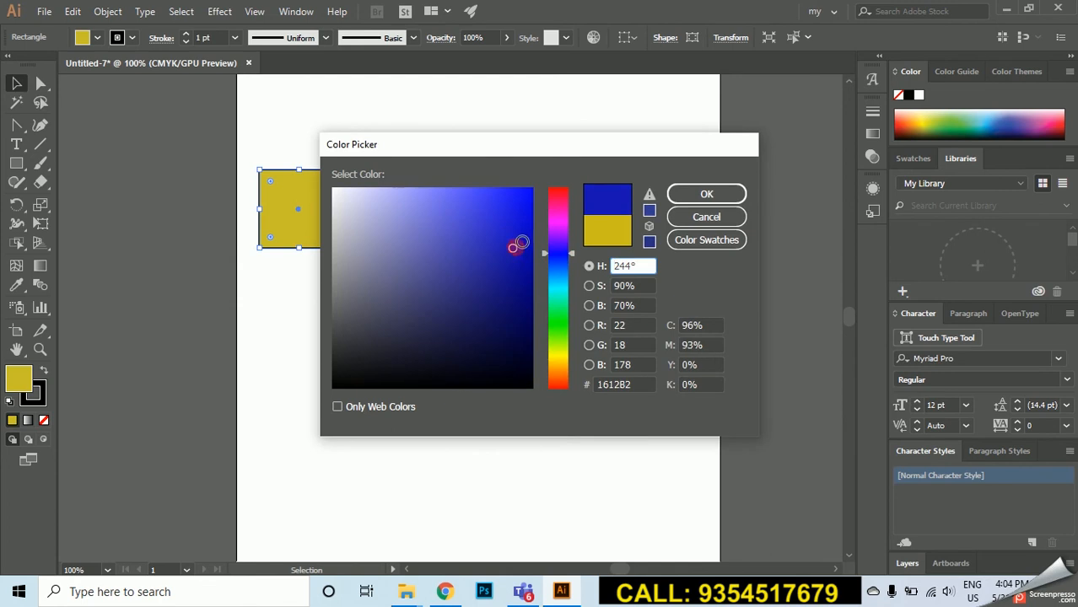
pyautogui.click(706, 194)
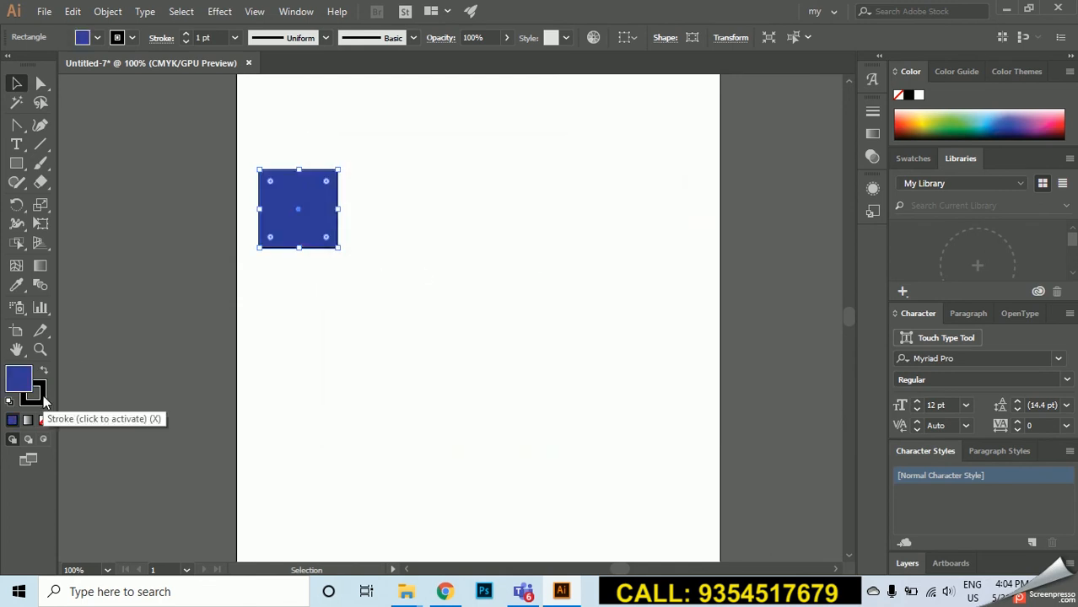
# Set the square's stroke to the crimson colour C12350
pyautogui.doubleClick(42, 402)
pyautogui.click(497, 236)
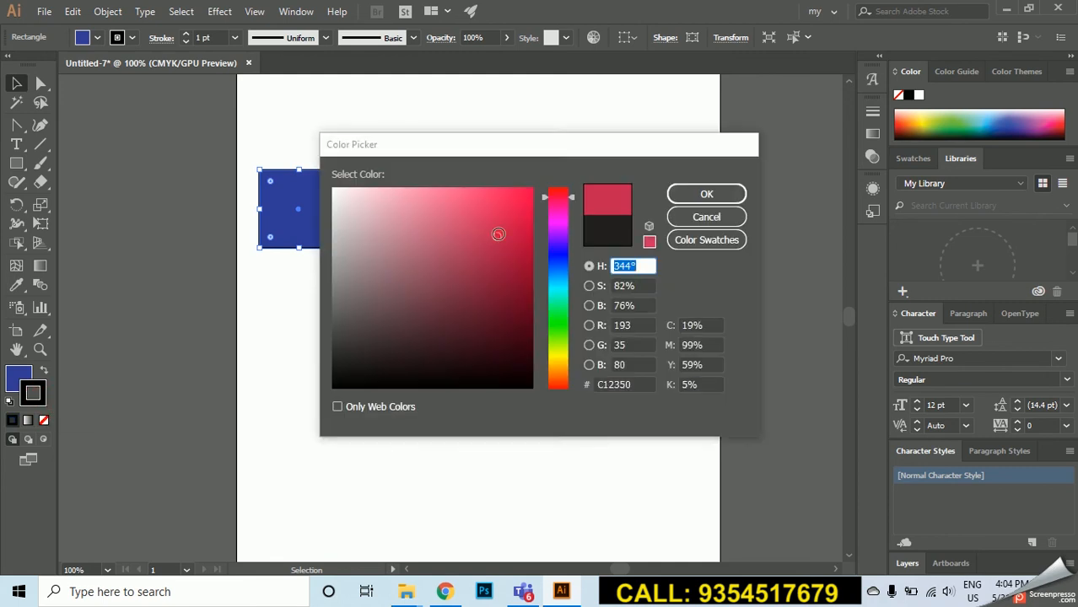
pyautogui.click(707, 195)
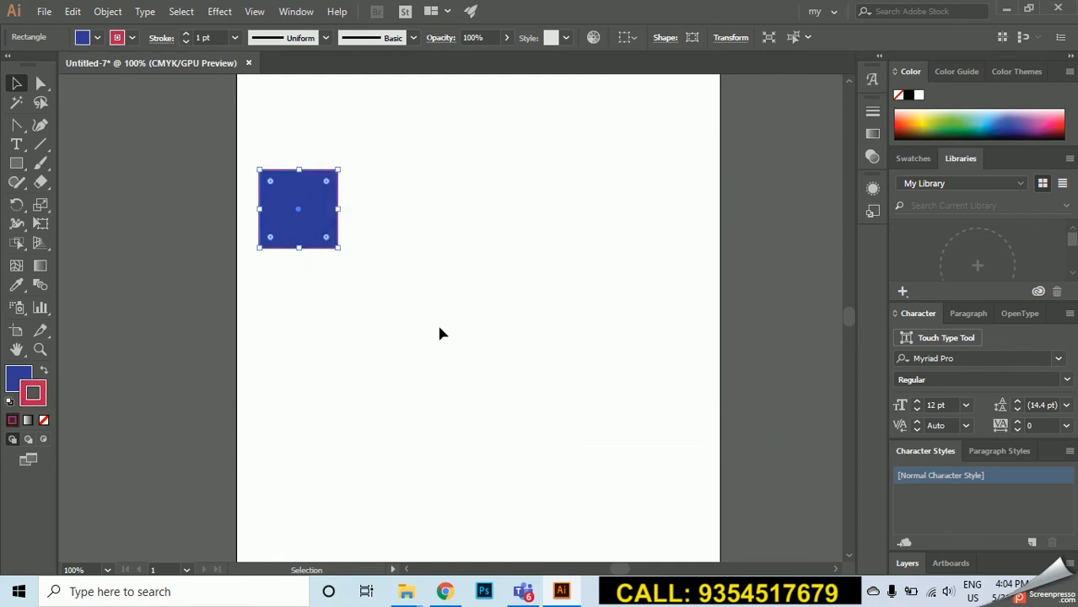
# Move the blue square toward the middle of the artboard's width, deselect it, and select it again
pyautogui.click(439, 328)
pyautogui.moveTo(263, 221); pyautogui.dragTo(421, 237)
pyautogui.click(533, 246)
pyautogui.click(462, 249)
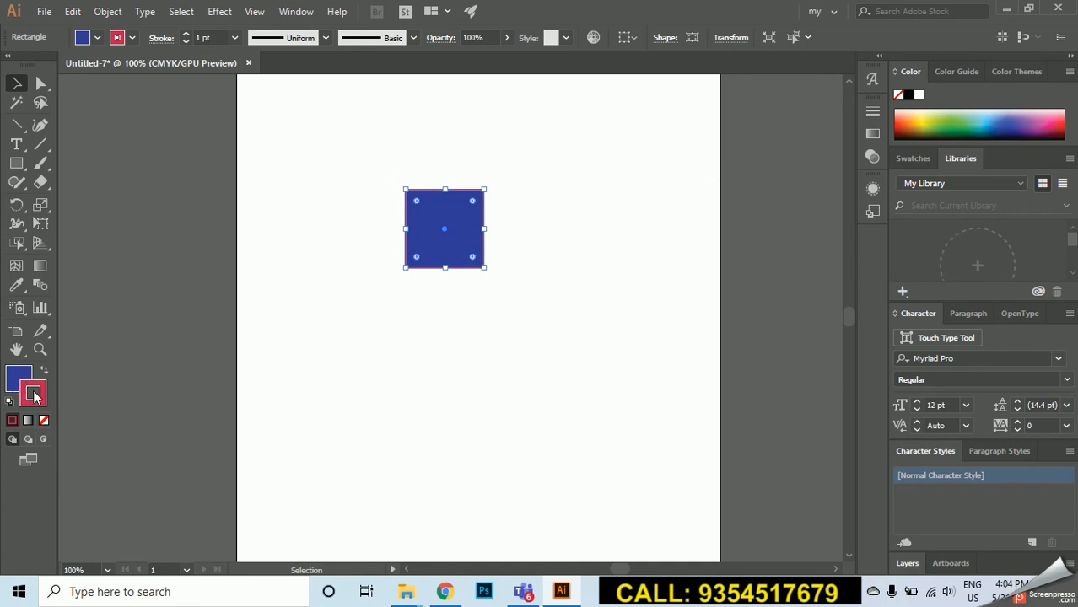
# Switch the active colour attribute back and forth between stroke and fill, ending with the fill active
pyautogui.press('x')
pyautogui.press('x')
pyautogui.press('x')
pyautogui.press('x')
pyautogui.press('x')
pyautogui.press('x')
pyautogui.press('x')
pyautogui.press('x')
pyautogui.press('x')
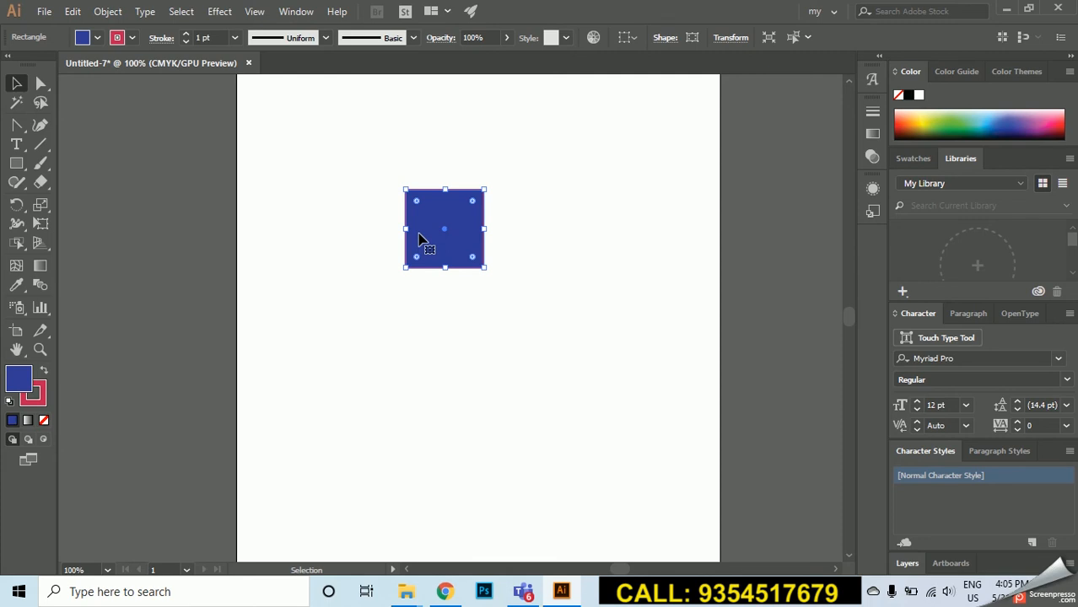
# Remove the square's fill and undo the removal
pyautogui.click(45, 422)
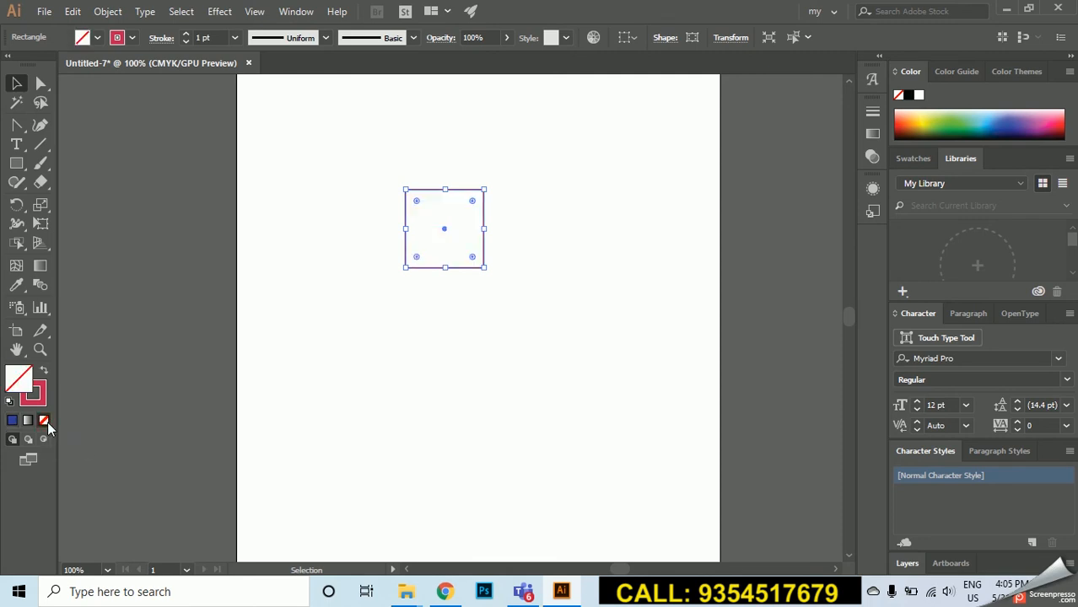
pyautogui.hotkey('ctrl', 'z')
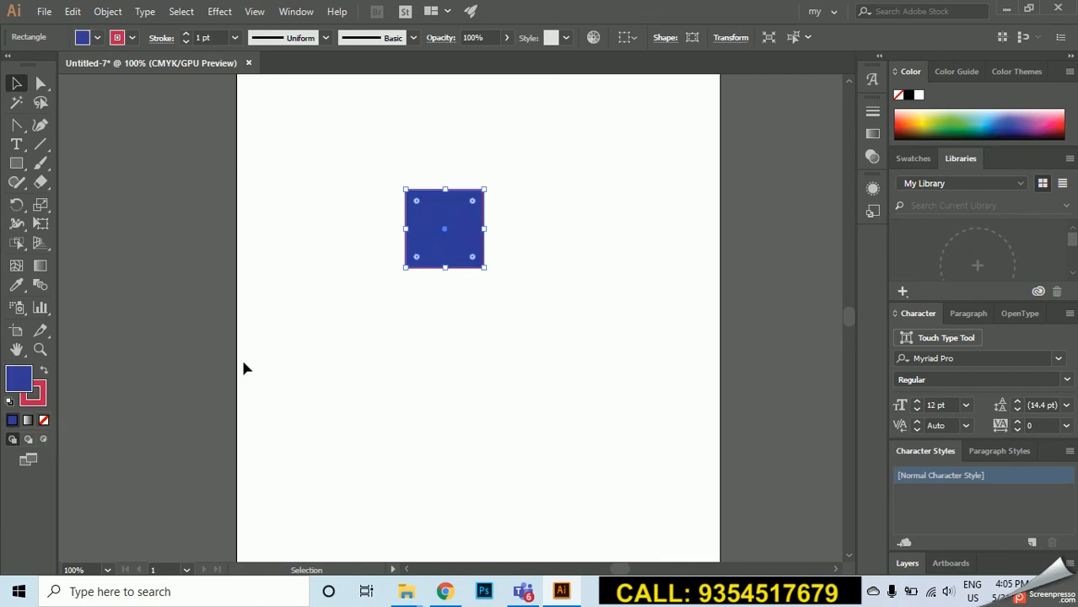
# Redo and undo the square's fill removal, and shift the blue square slightly toward the artboard's left edge
pyautogui.hotkey('ctrl', 'shift', 'z')
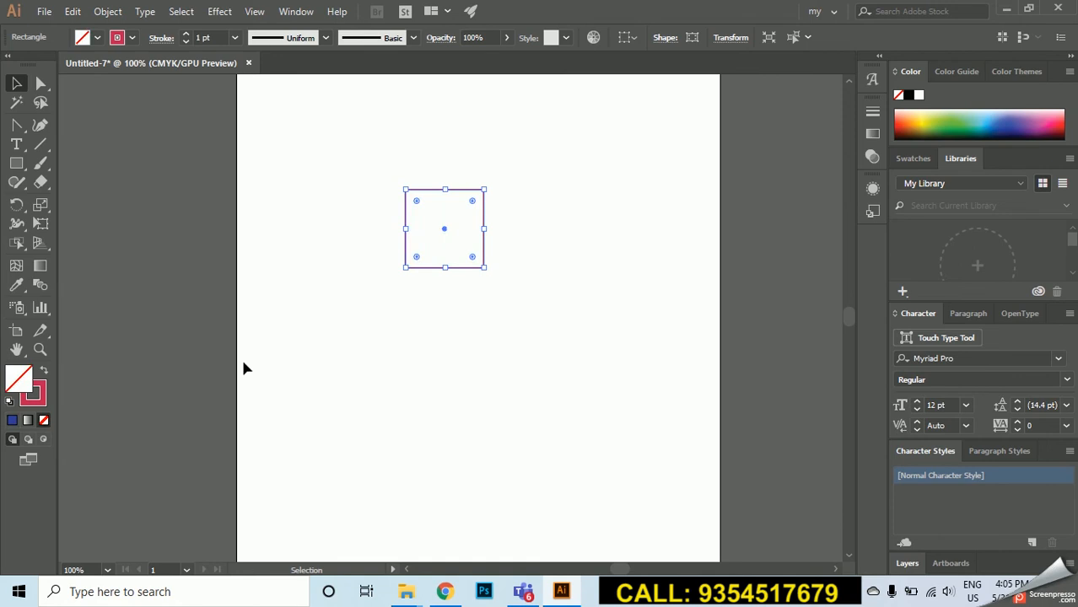
pyautogui.hotkey('ctrl', 'z')
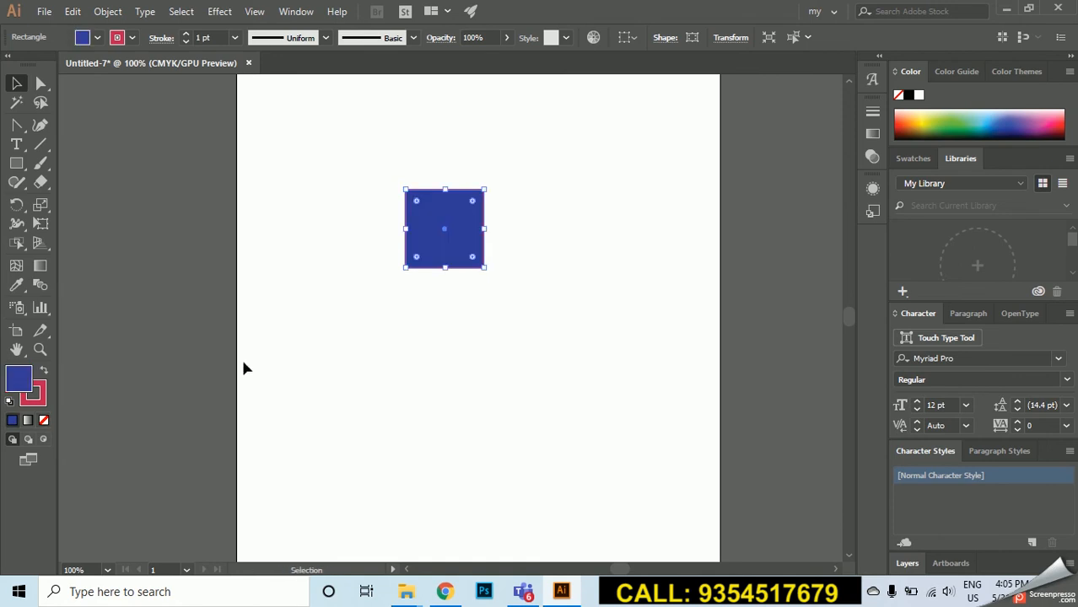
pyautogui.click(289, 343)
pyautogui.moveTo(449, 243); pyautogui.dragTo(435, 241)
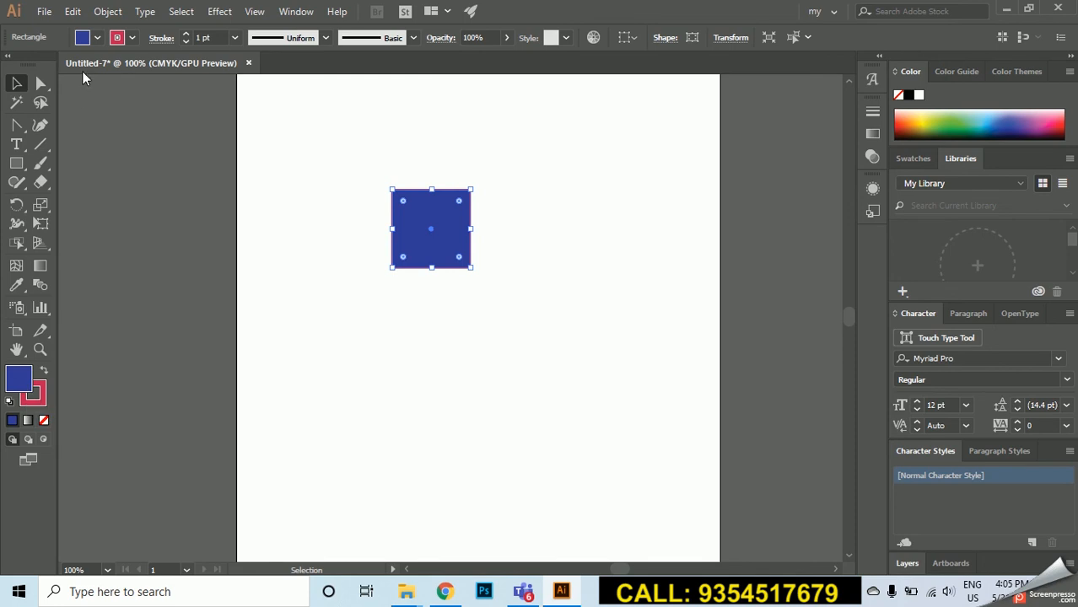
# Try a series of swatch colours as the square's fill, ending with the dark brown
pyautogui.click(98, 37)
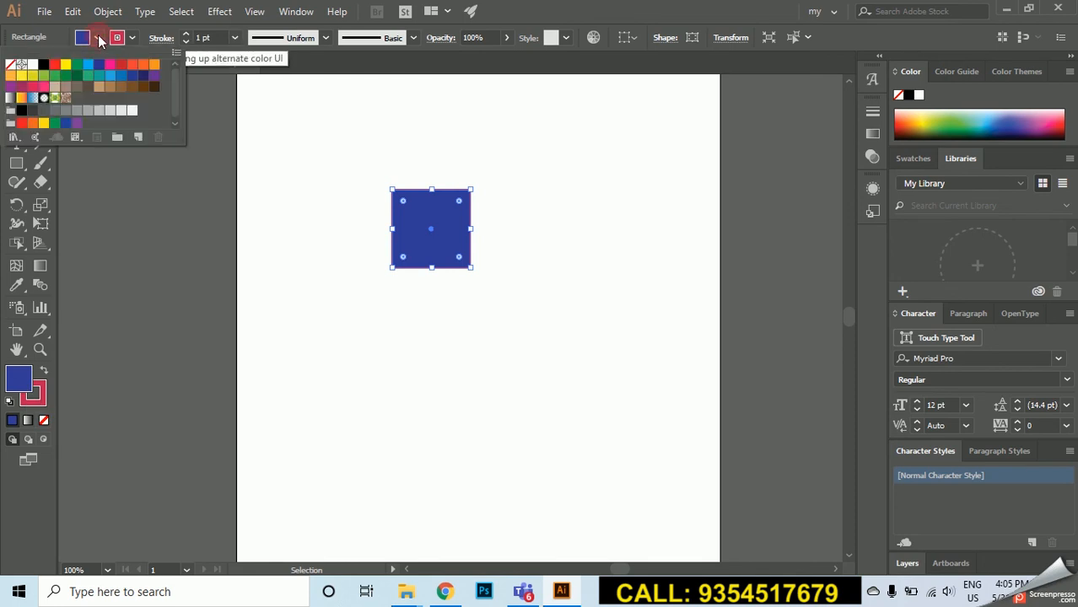
pyautogui.click(55, 65)
pyautogui.click(66, 65)
pyautogui.click(76, 65)
pyautogui.click(88, 65)
pyautogui.click(99, 65)
pyautogui.click(110, 65)
pyautogui.click(121, 65)
pyautogui.click(132, 65)
pyautogui.click(143, 65)
pyautogui.click(154, 86)
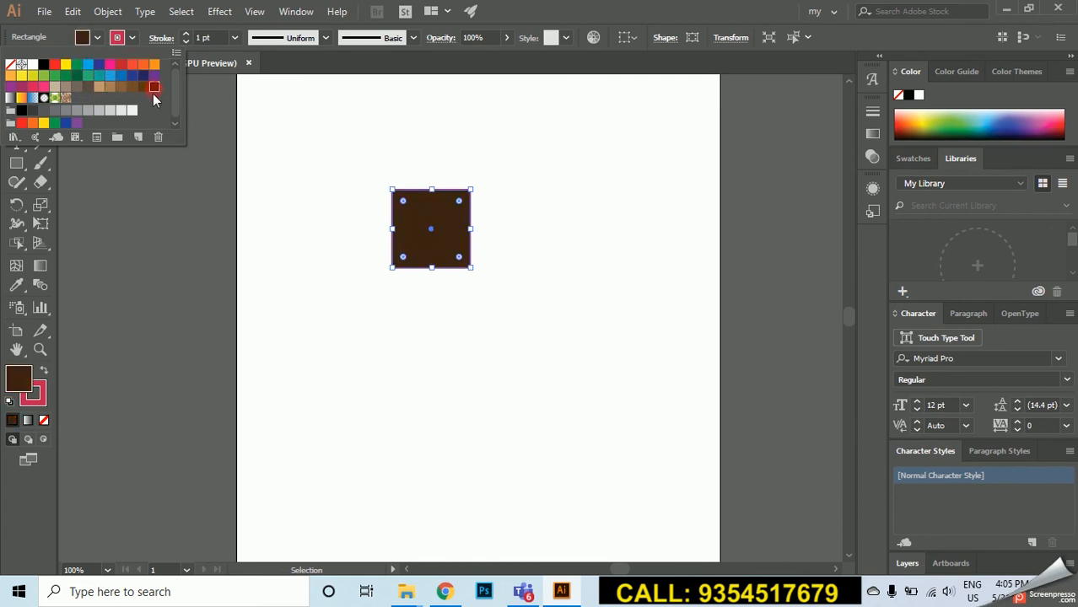
pyautogui.click(209, 124)
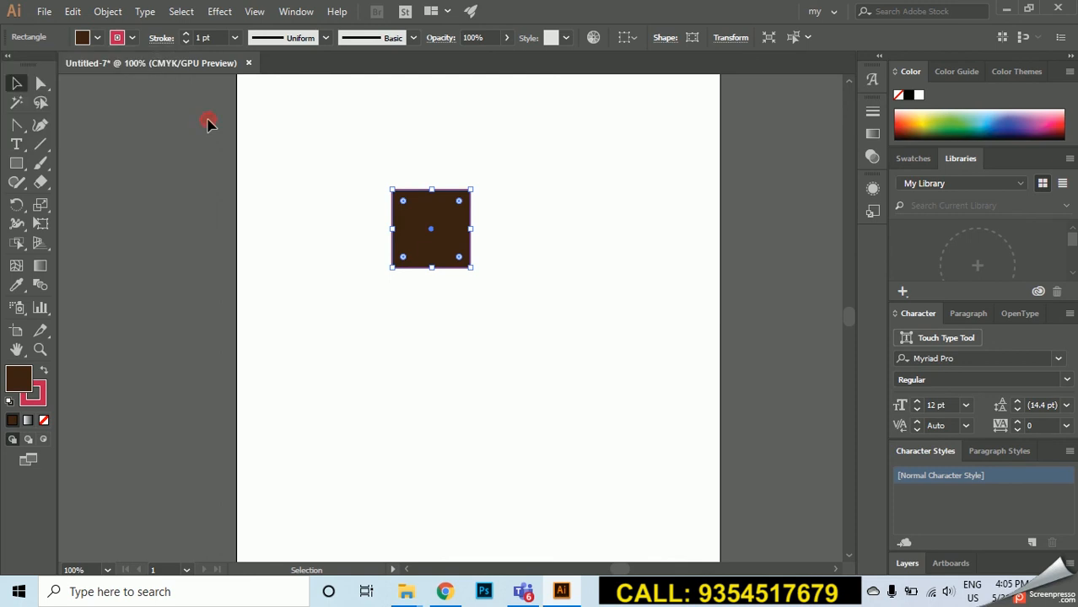
# Try blue, green and yellow swatches on the square's stroke, set the stroke to None, and deselect the square
pyautogui.click(132, 37)
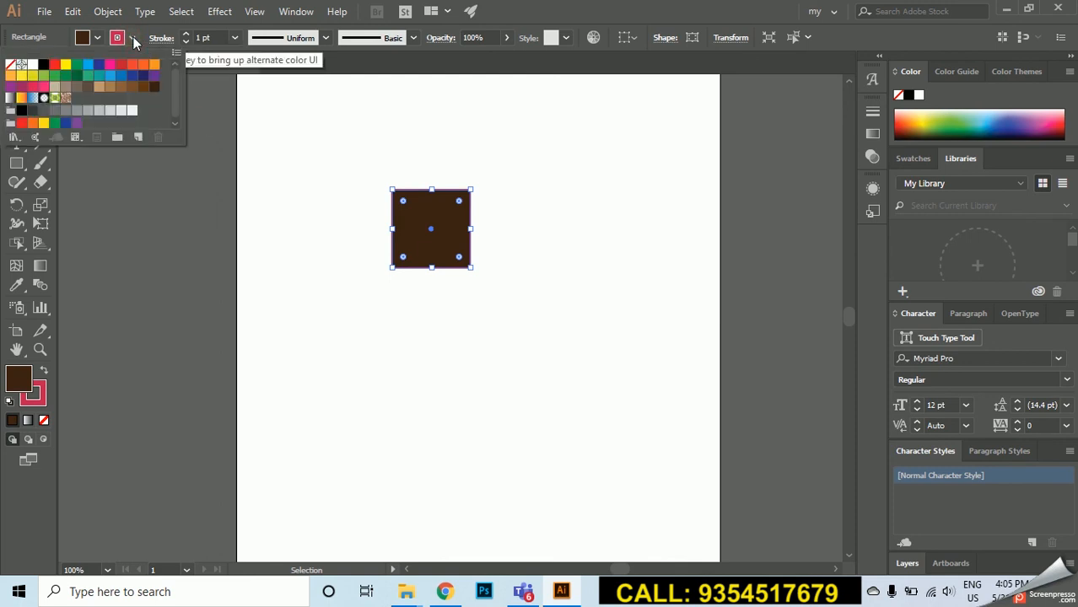
pyautogui.click(98, 65)
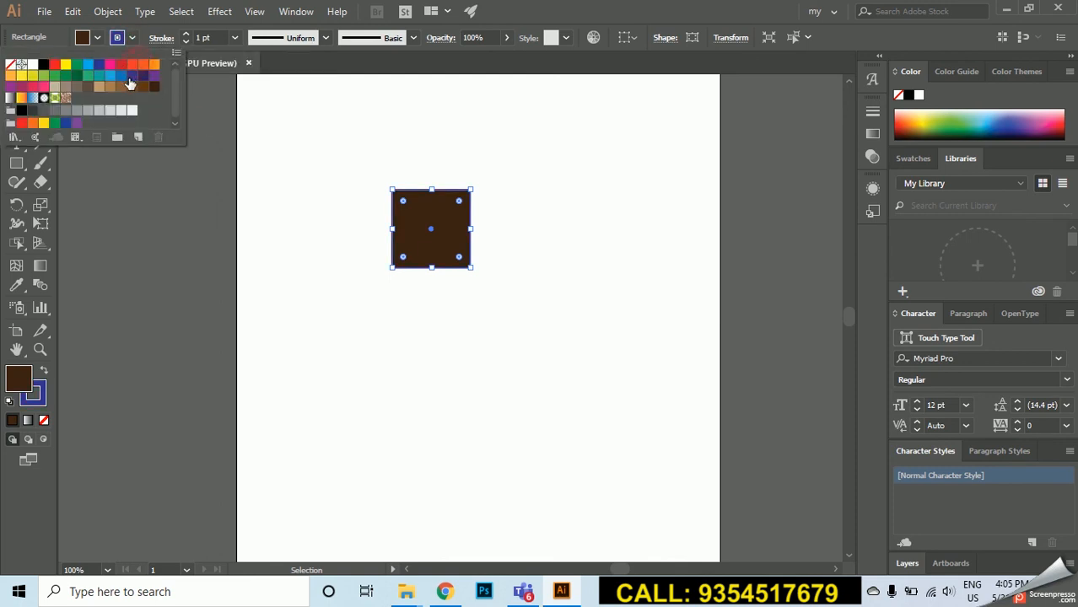
pyautogui.click(65, 75)
pyautogui.click(33, 76)
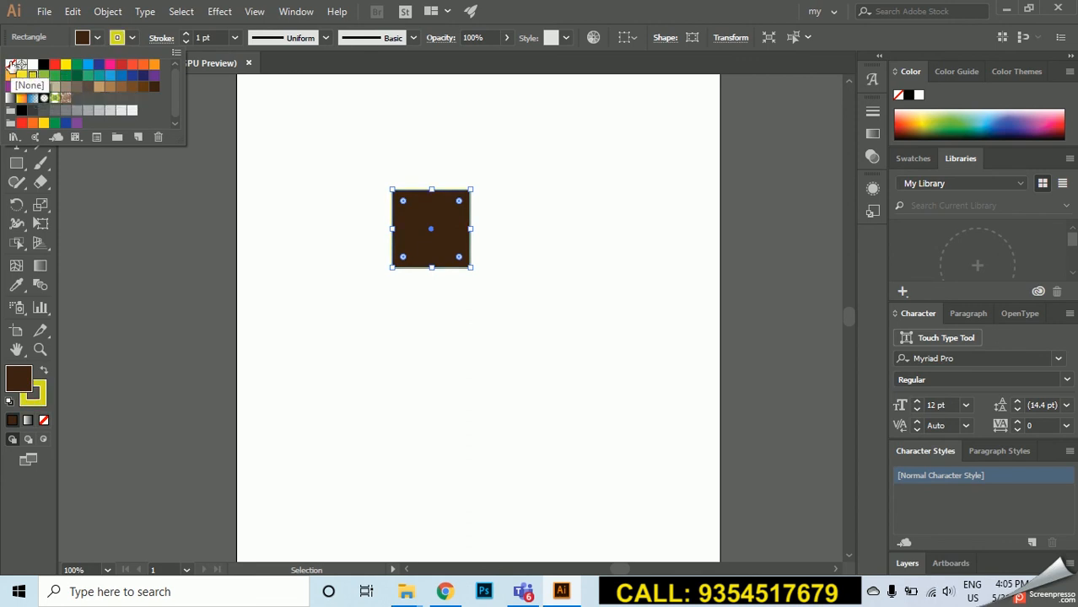
pyautogui.click(11, 65)
pyautogui.click(674, 250)
pyautogui.click(675, 249)
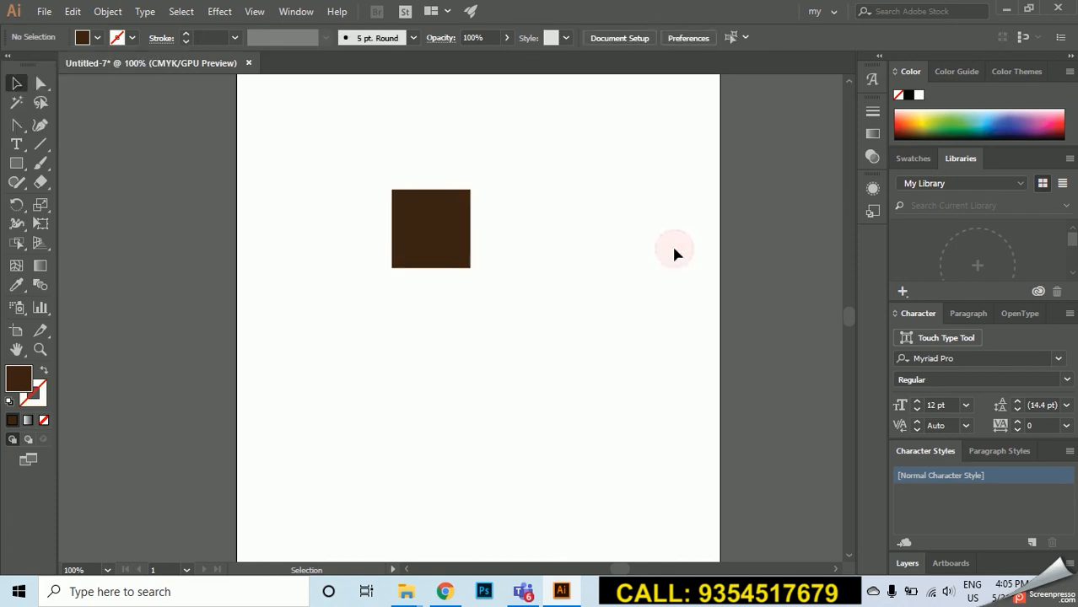
# Reset the brown square to the default white fill and black stroke, and deselect it
pyautogui.click(430, 245)
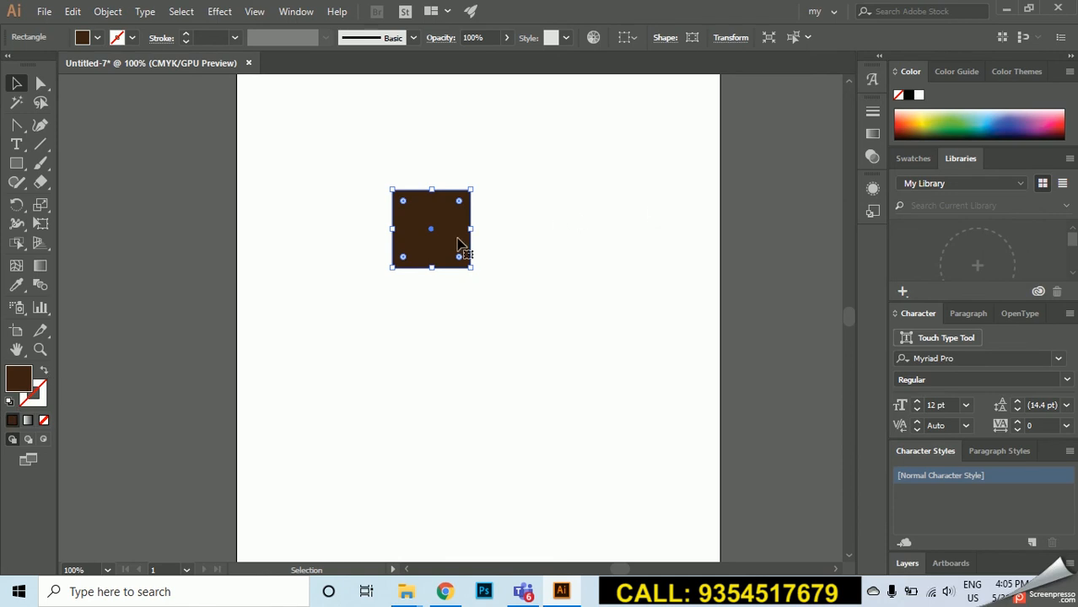
pyautogui.press('d')
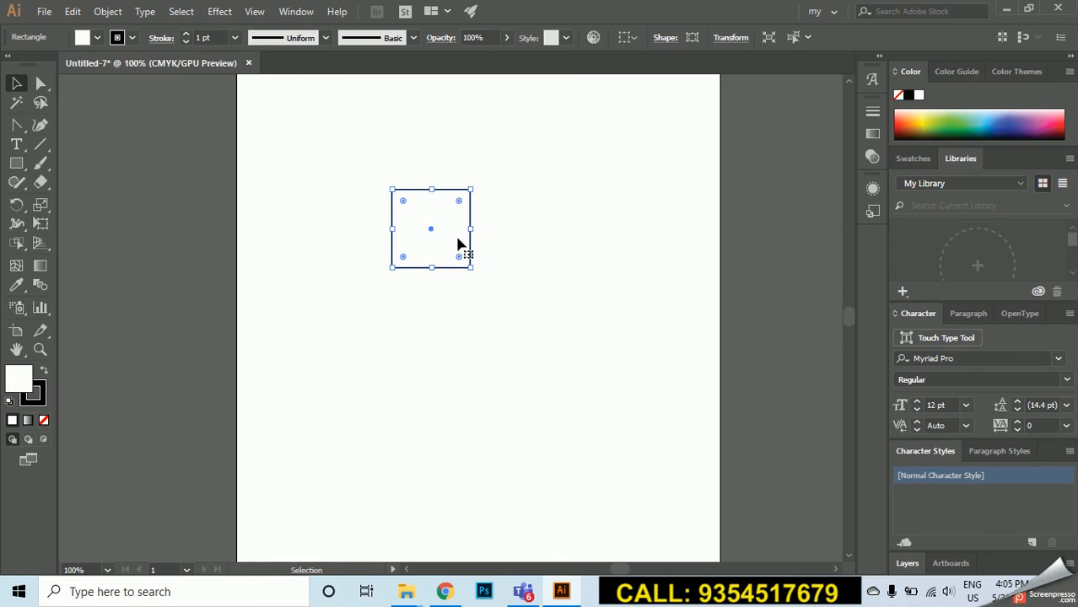
pyautogui.click(517, 221)
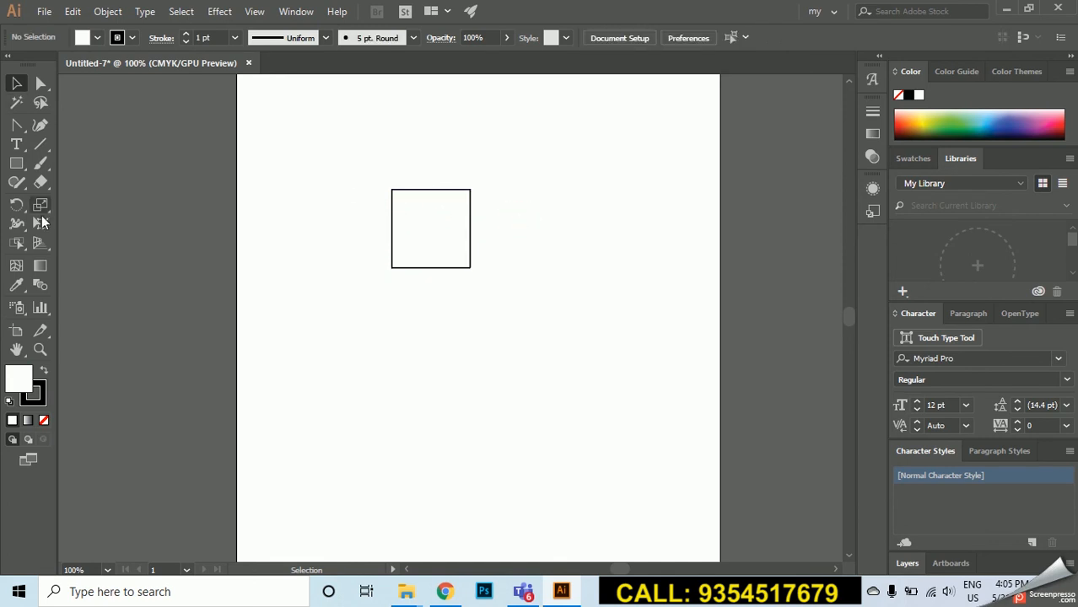
# Draw a rounded square with the Rounded Rectangle tool to the right of the plain square, level with it and about the same size
pyautogui.click(16, 166)
pyautogui.click(15, 168)
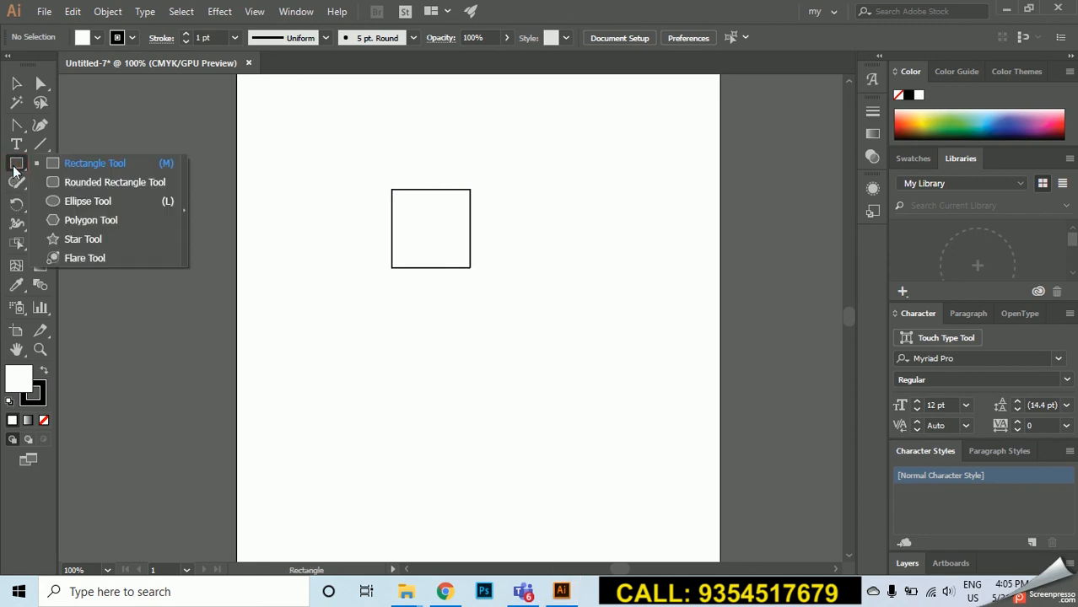
pyautogui.click(77, 184)
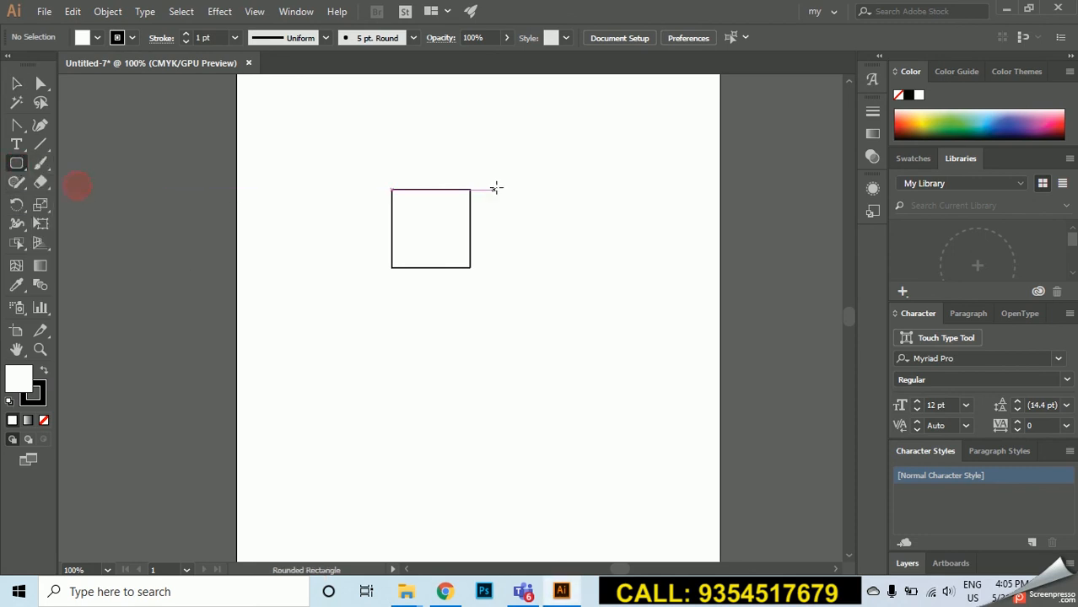
pyautogui.moveTo(521, 191); pyautogui.dragTo(601, 268)
# Round all four corners of the plain square to about 0.45 in and move it farther away from the drawn rounded square
pyautogui.click(16, 83)
pyautogui.click(443, 219)
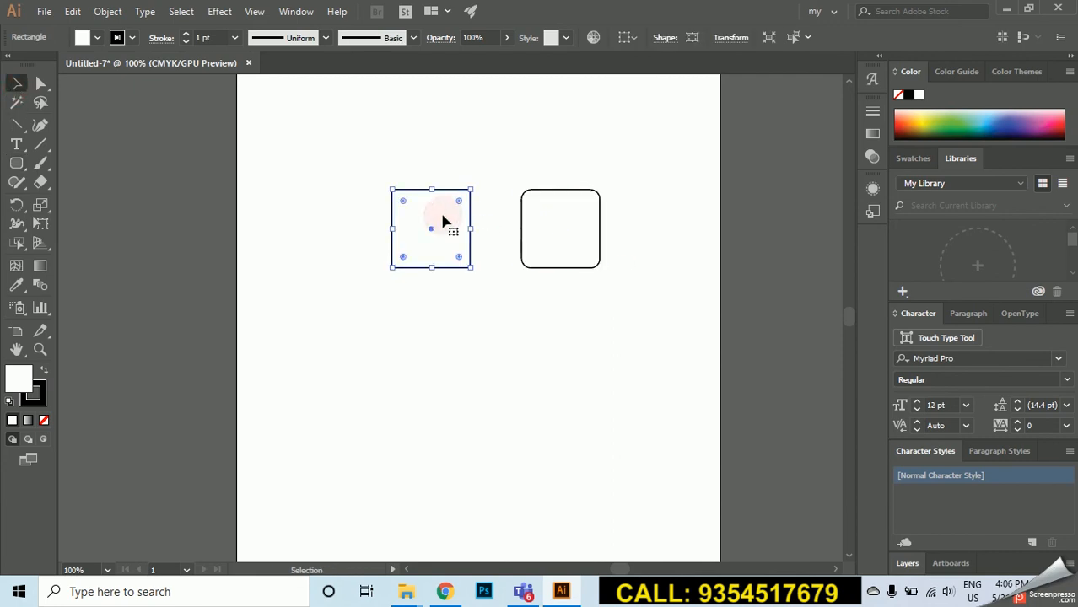
pyautogui.scroll(2, 433, 213)
pyautogui.moveTo(361, 186); pyautogui.dragTo(404, 229)
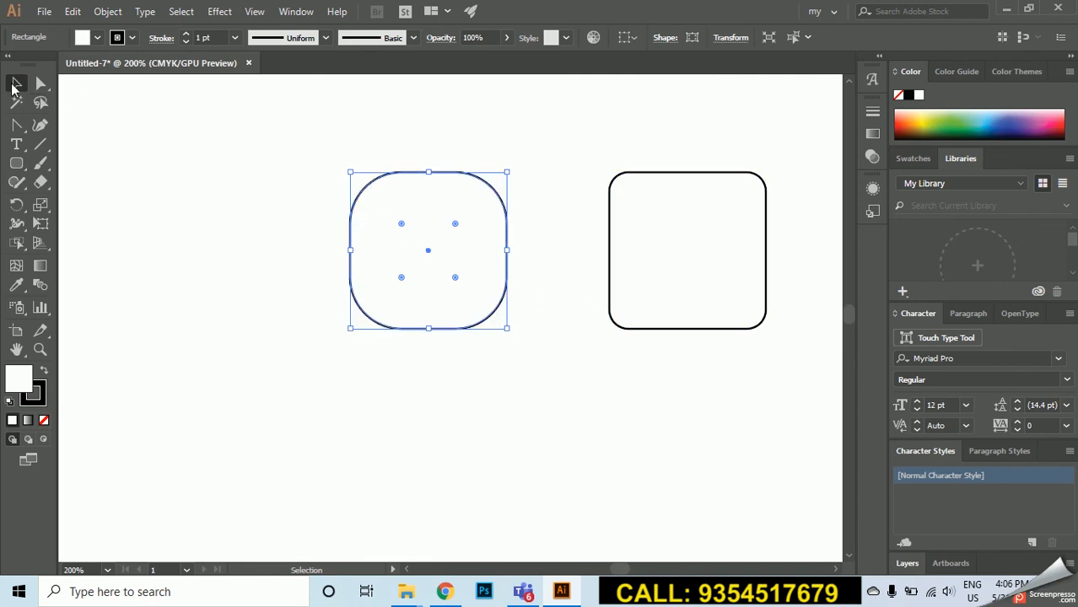
pyautogui.moveTo(460, 202); pyautogui.dragTo(382, 203)
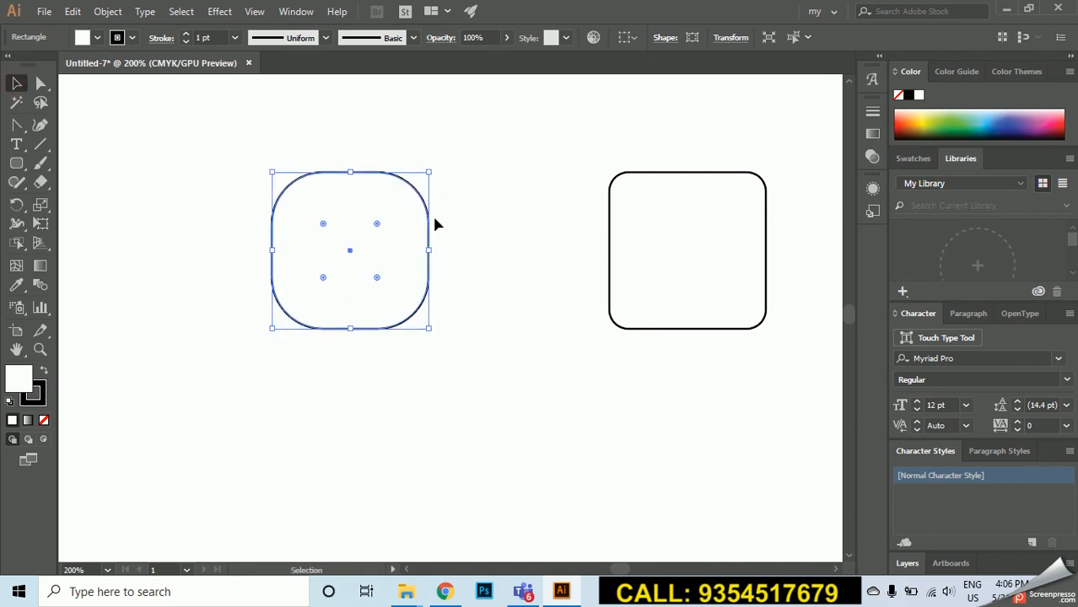
pyautogui.click(41, 84)
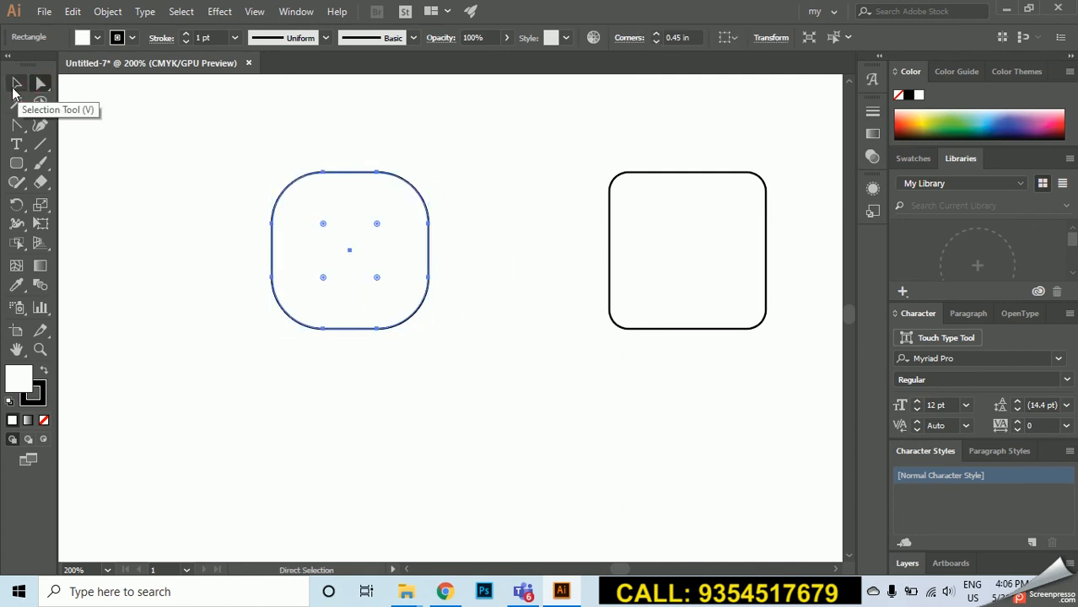
pyautogui.click(17, 85)
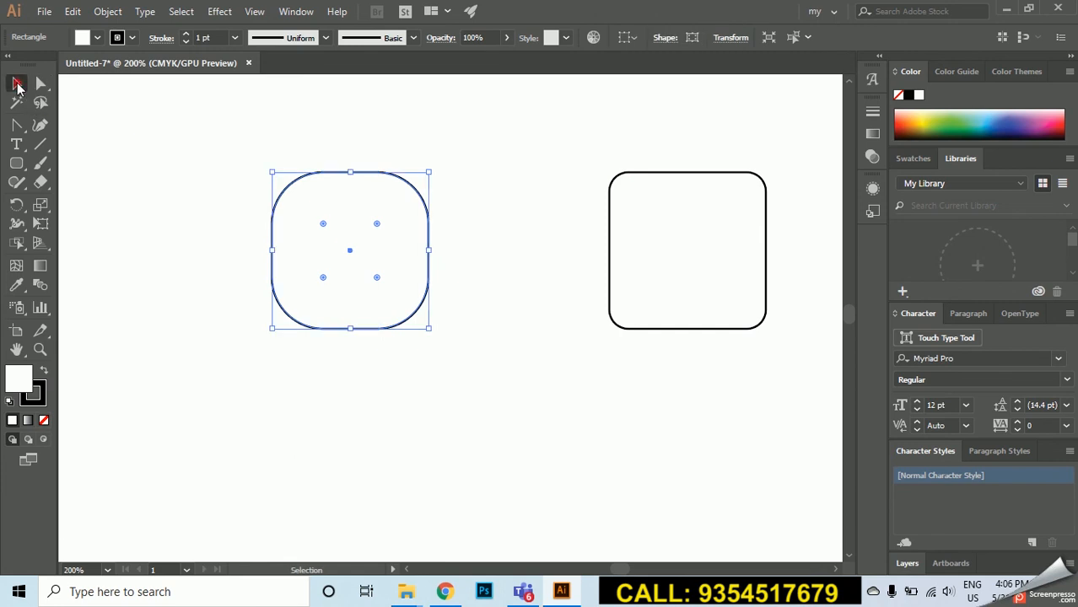
# Raise the selected shape's stroke weight to 6 pt, and bring it back down to 1 pt
pyautogui.click(186, 34)
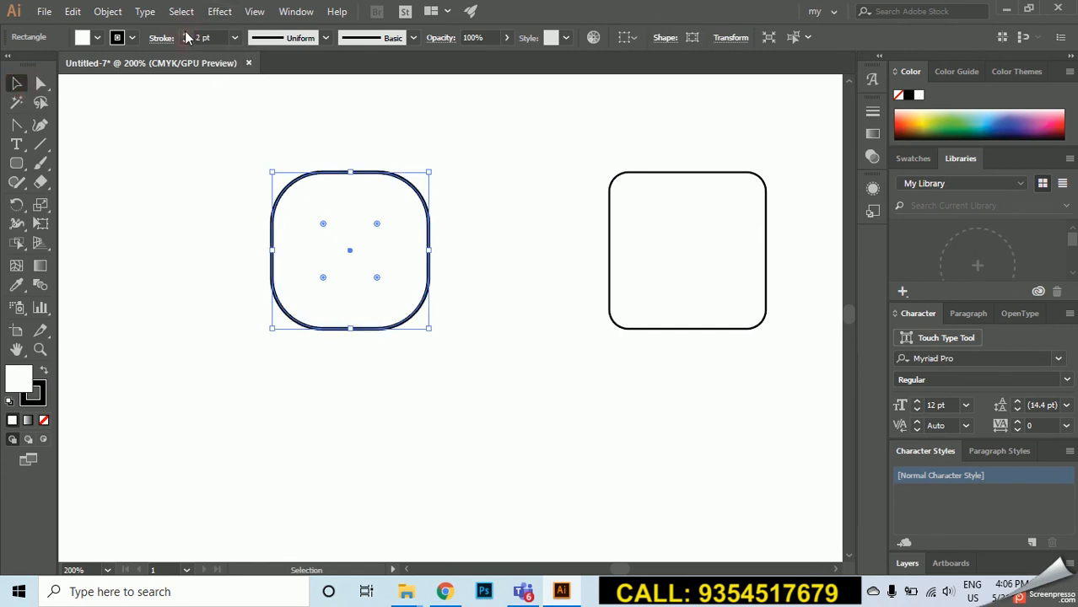
pyautogui.click(185, 34)
pyautogui.click(185, 33)
pyautogui.click(186, 34)
pyautogui.click(186, 34)
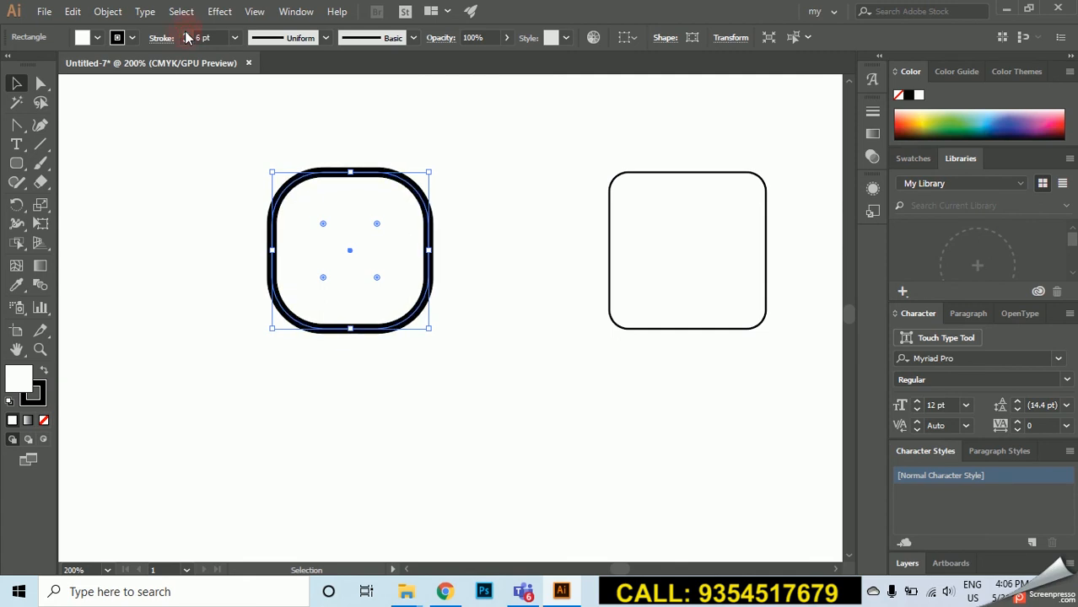
pyautogui.click(185, 42)
pyautogui.click(186, 41)
pyautogui.click(186, 42)
pyautogui.click(185, 42)
pyautogui.click(186, 41)
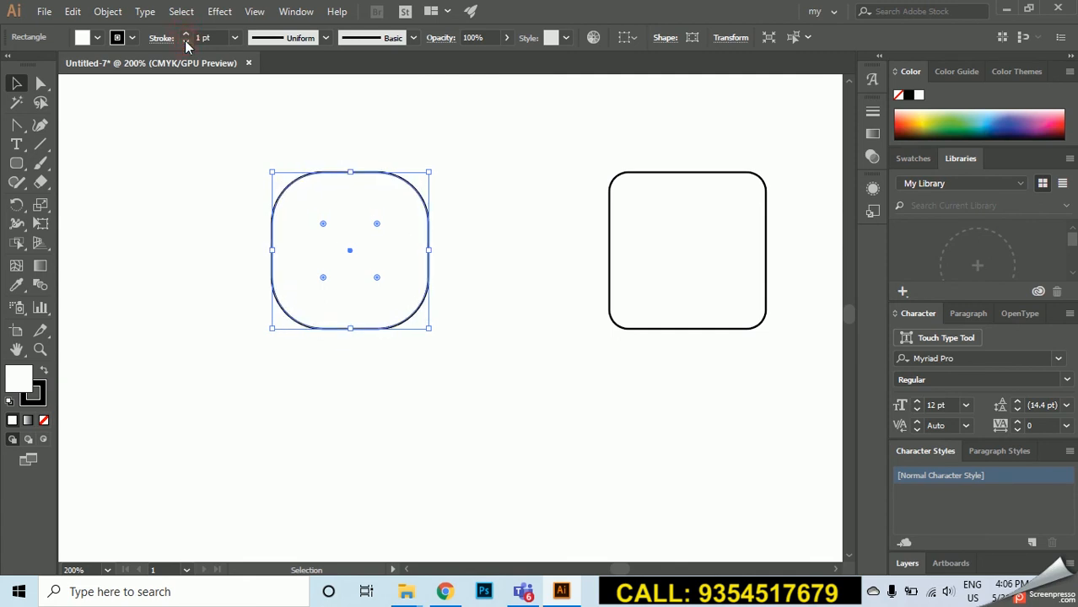
# Try Width Profile 1 and the triangular tapered profile on the shape's stroke, and return it to Uniform
pyautogui.click(326, 37)
pyautogui.click(295, 91)
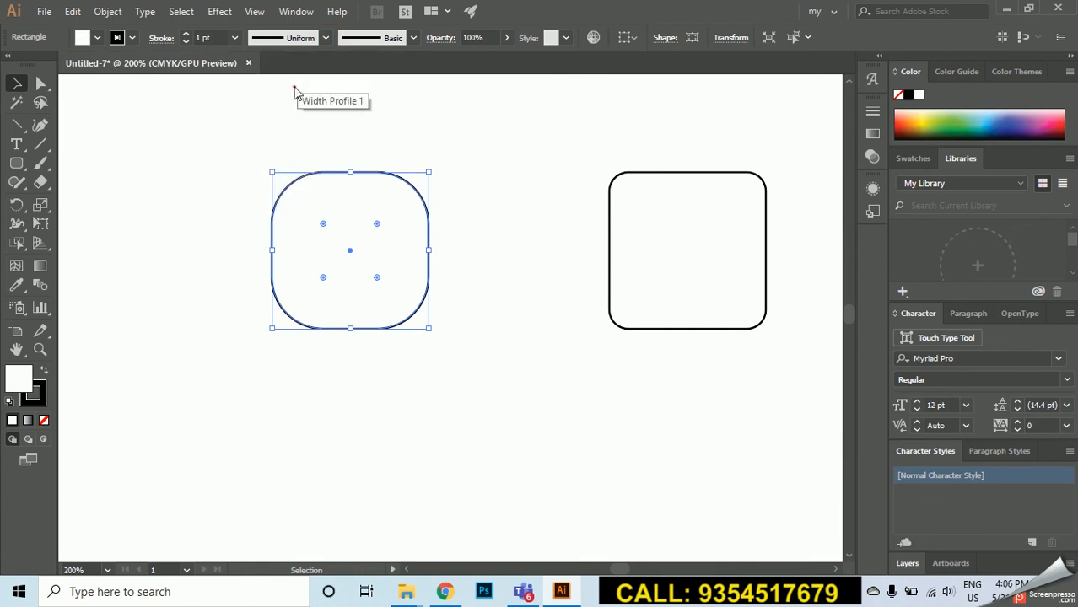
pyautogui.click(314, 37)
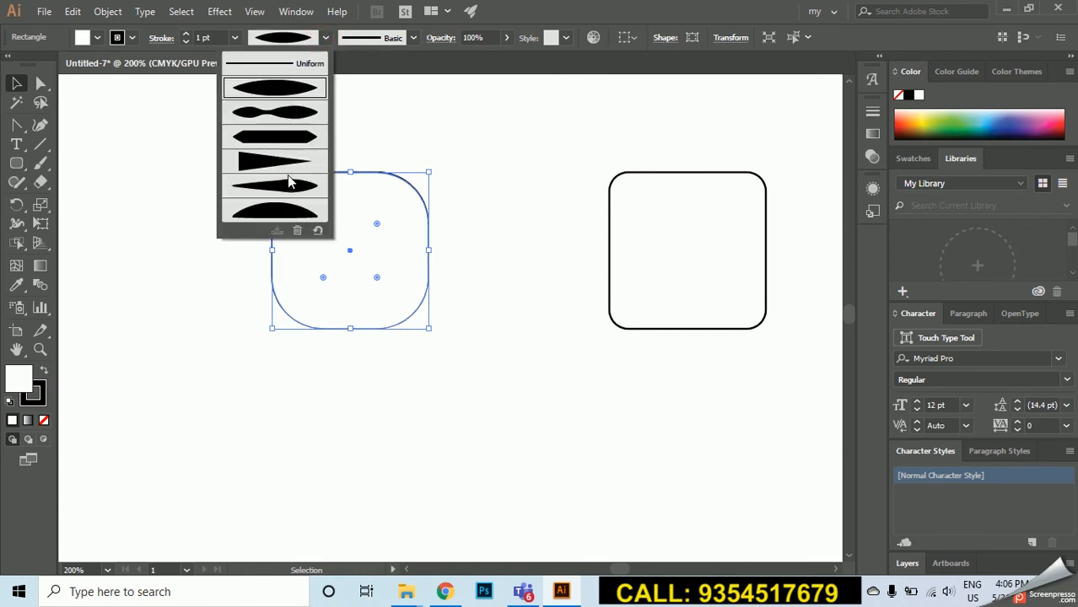
pyautogui.click(284, 165)
pyautogui.click(469, 155)
pyautogui.scroll(1, 408, 157)
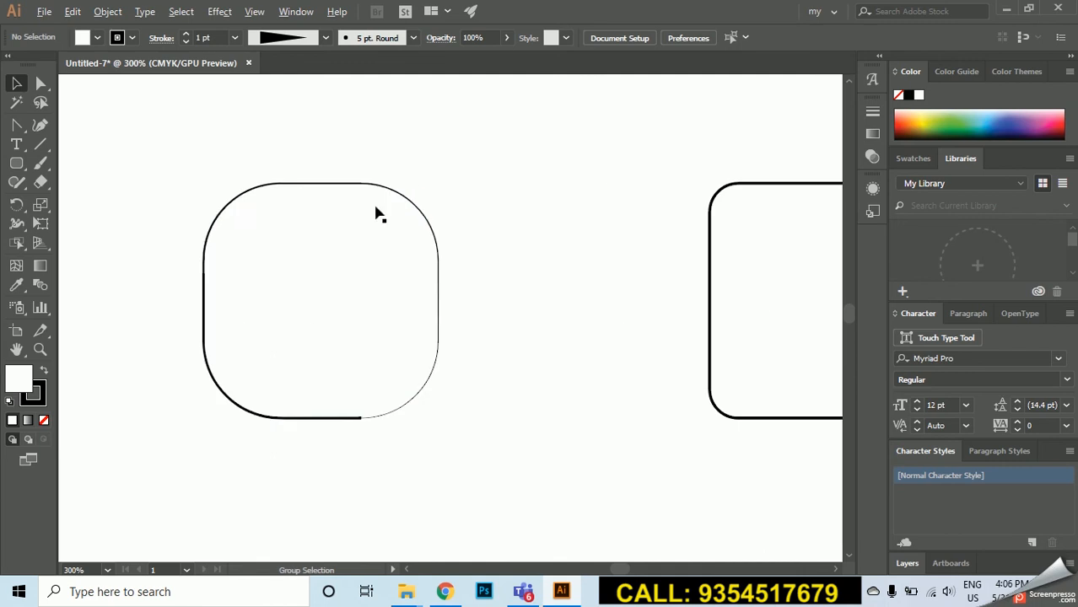
pyautogui.click(372, 222)
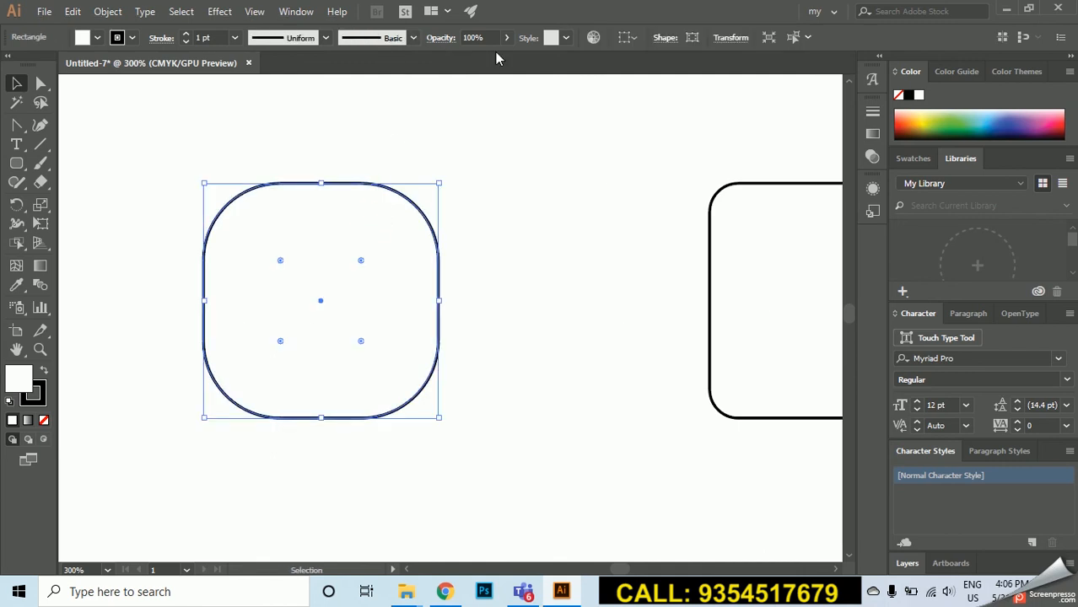
# Set all four corner radii of the selected shape to 0.5 in
pyautogui.click(666, 39)
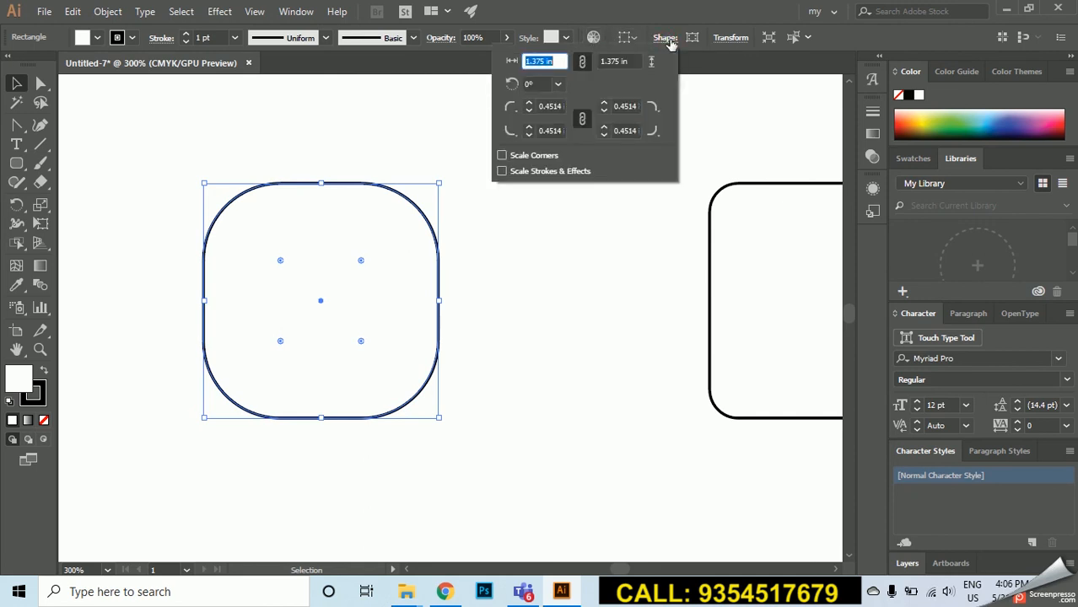
pyautogui.click(530, 106)
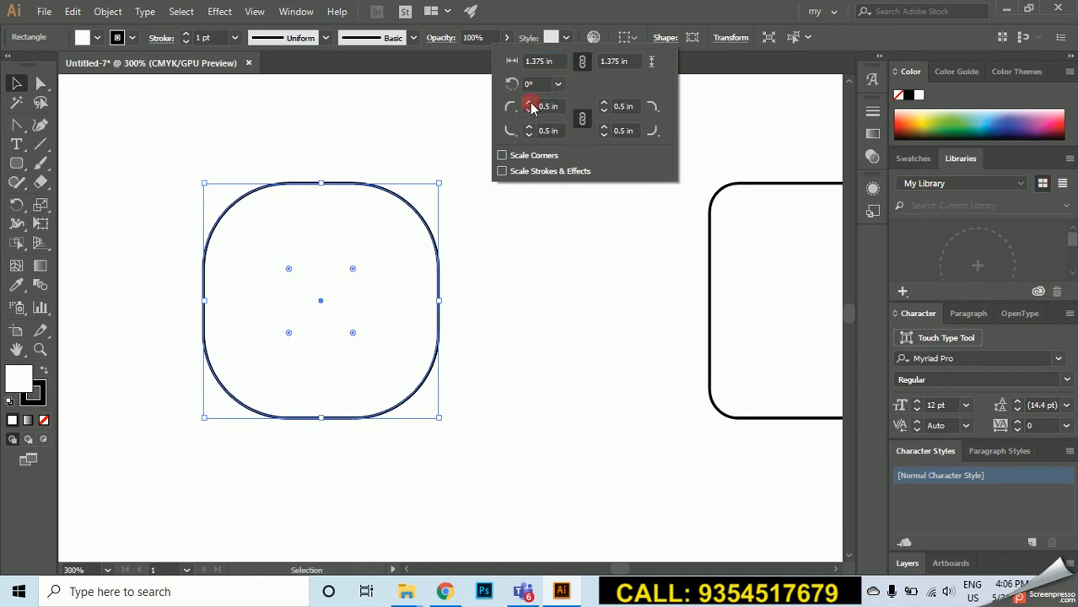
pyautogui.click(529, 110)
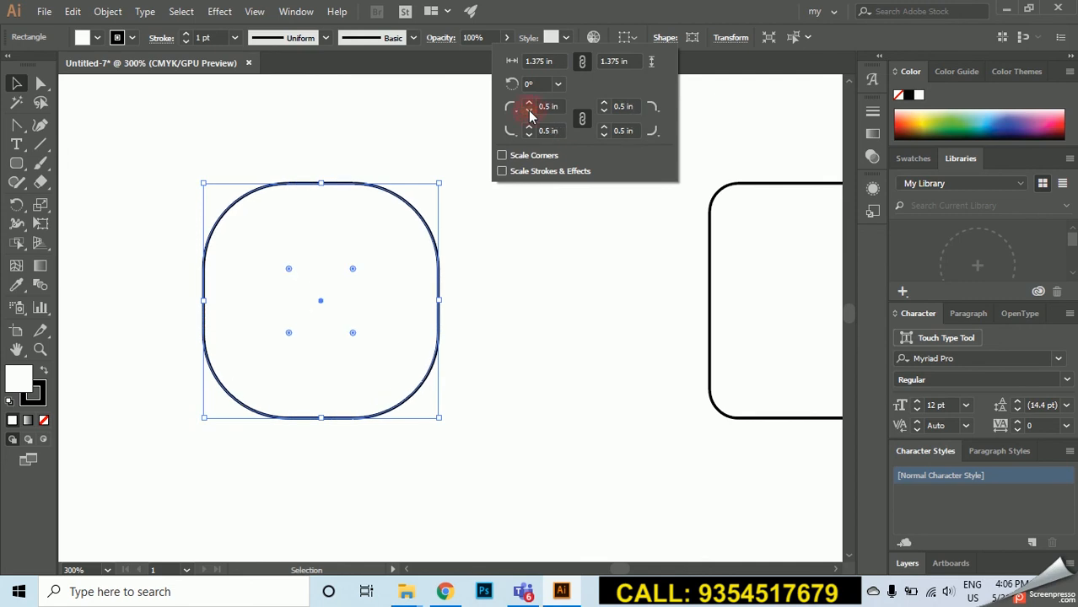
# Unlink the corner radii, reduce only the shape's lower-right corner to a sharp point, and deselect the shape
pyautogui.click(585, 121)
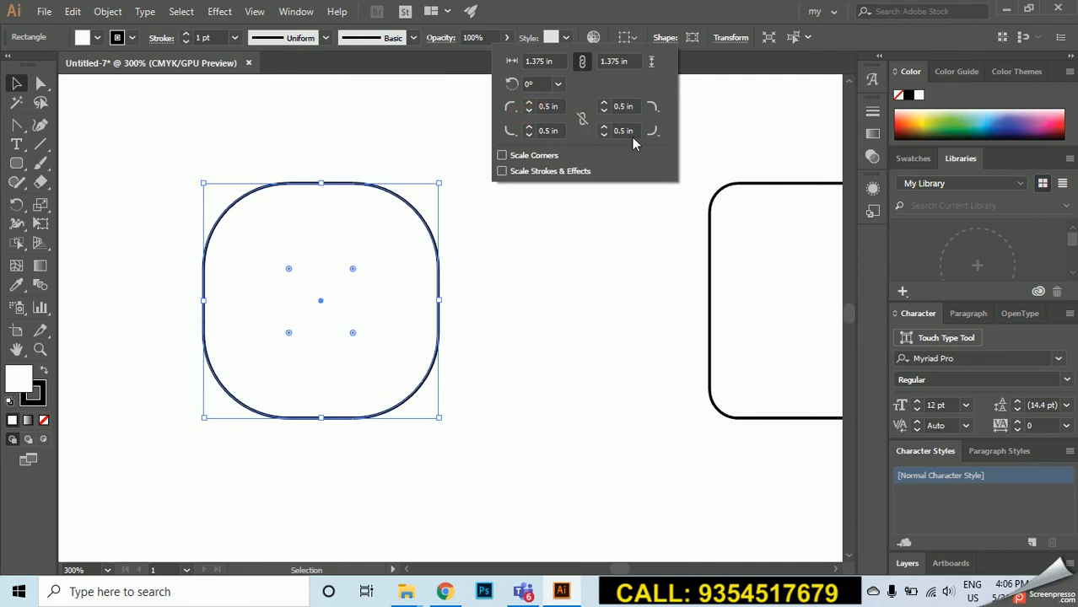
pyautogui.click(604, 134)
pyautogui.click(604, 134)
pyautogui.click(604, 134)
pyautogui.click(604, 134)
pyautogui.click(559, 246)
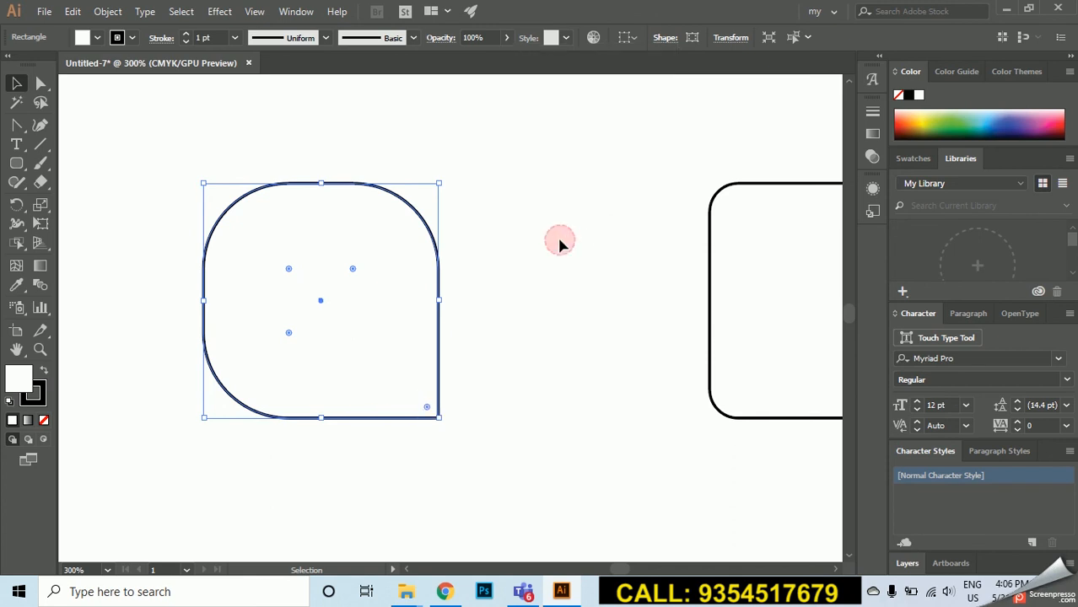
pyautogui.click(559, 246)
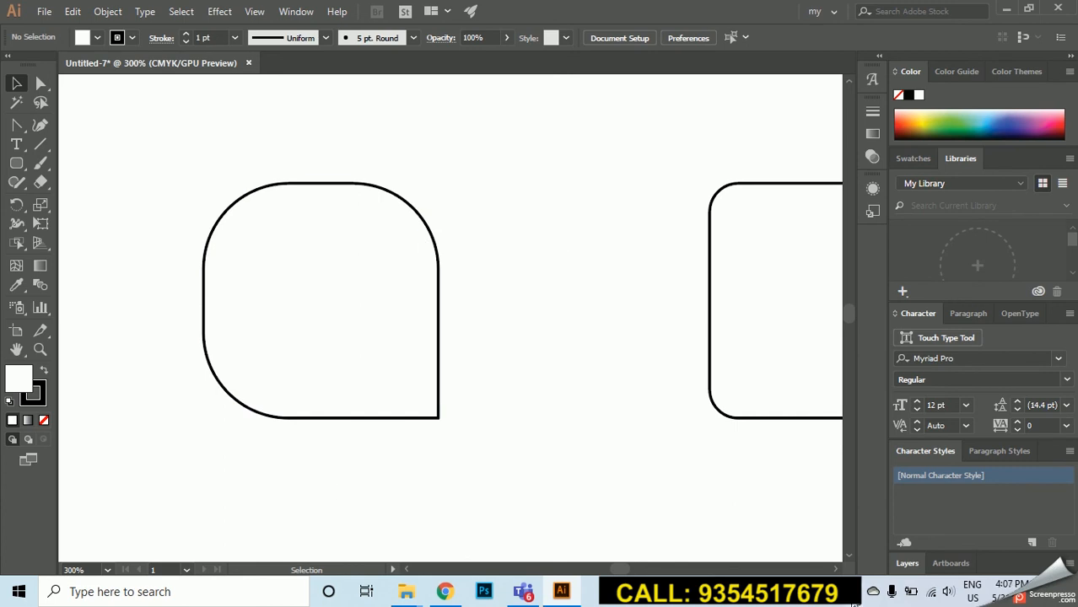
pyautogui.click(858, 591)
pyautogui.rightClick(883, 524)
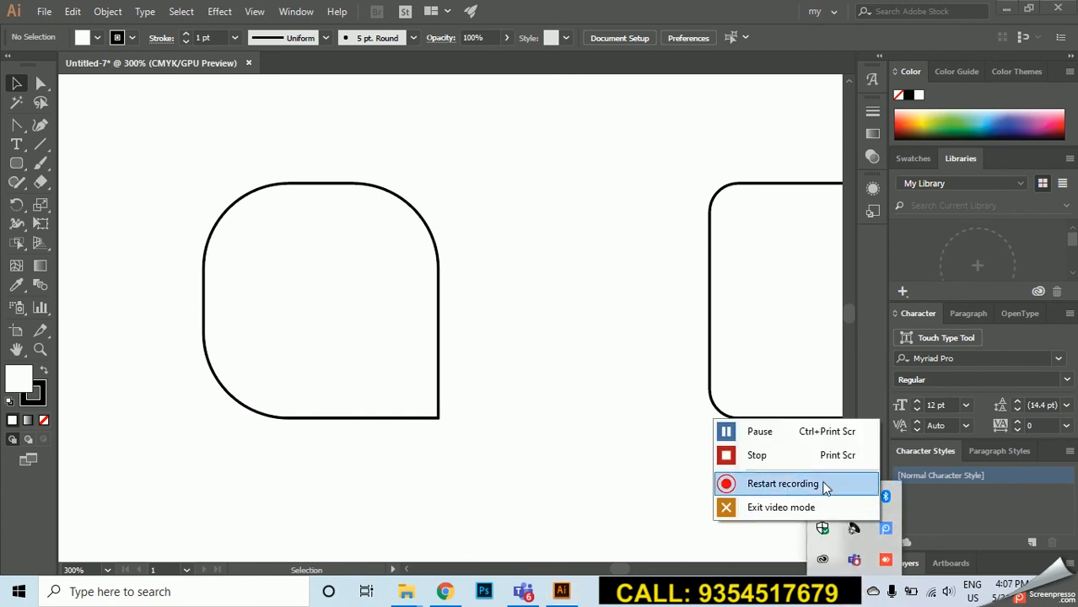
pyautogui.click(801, 432)
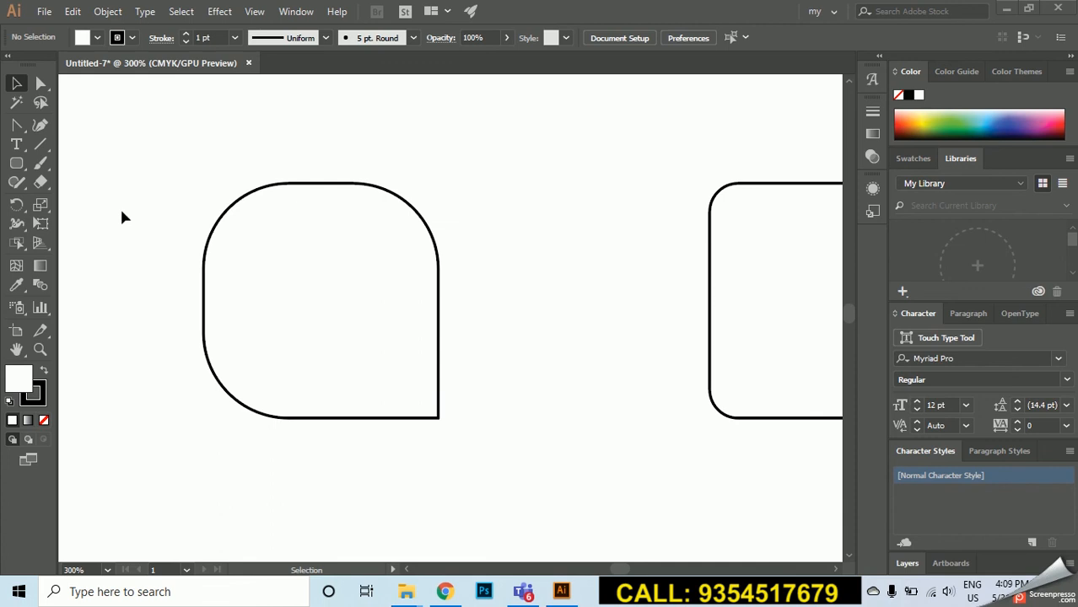
# Draw four circles around the two rounded shapes with the Ellipse tool, the last three about 0.99, 0.74 and 0.93 in wide, and deselect
pyautogui.click(16, 163)
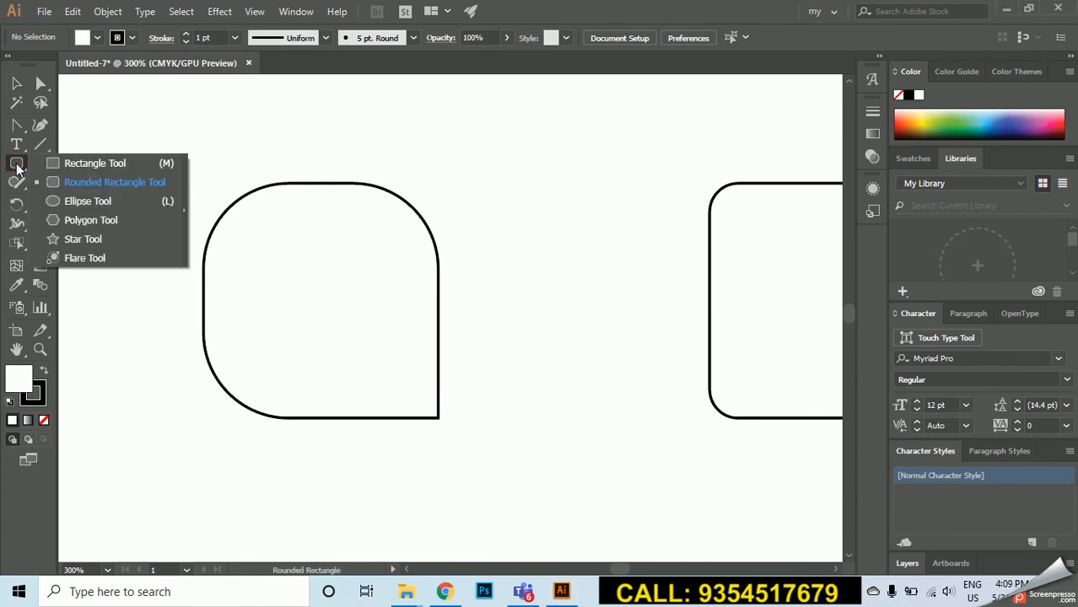
pyautogui.click(106, 202)
pyautogui.scroll(-2, 202, 205)
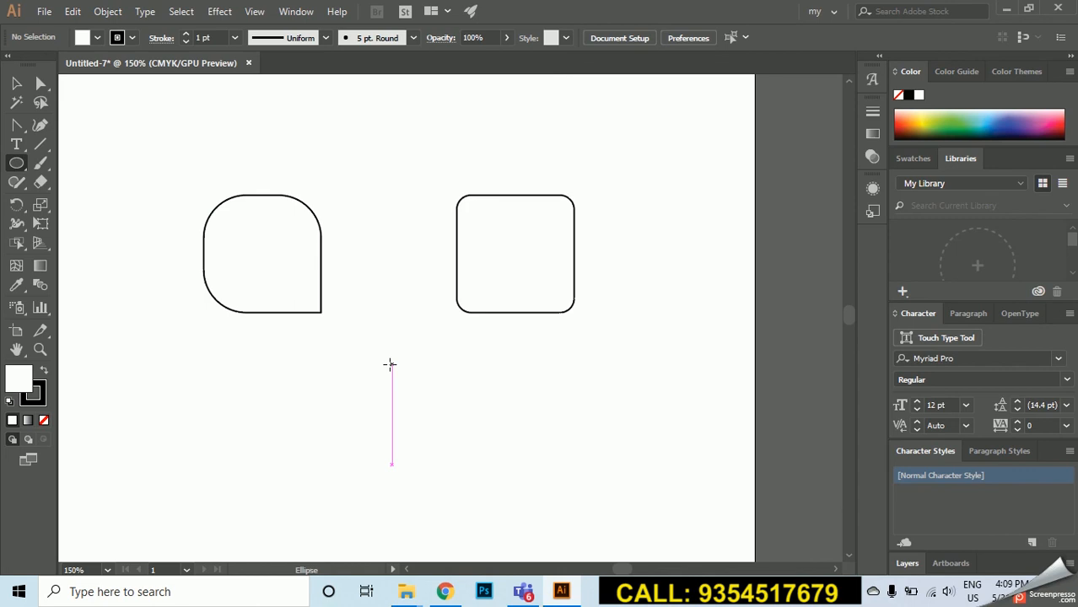
pyautogui.moveTo(389, 364); pyautogui.dragTo(444, 313)
pyautogui.moveTo(512, 370); pyautogui.dragTo(558, 421)
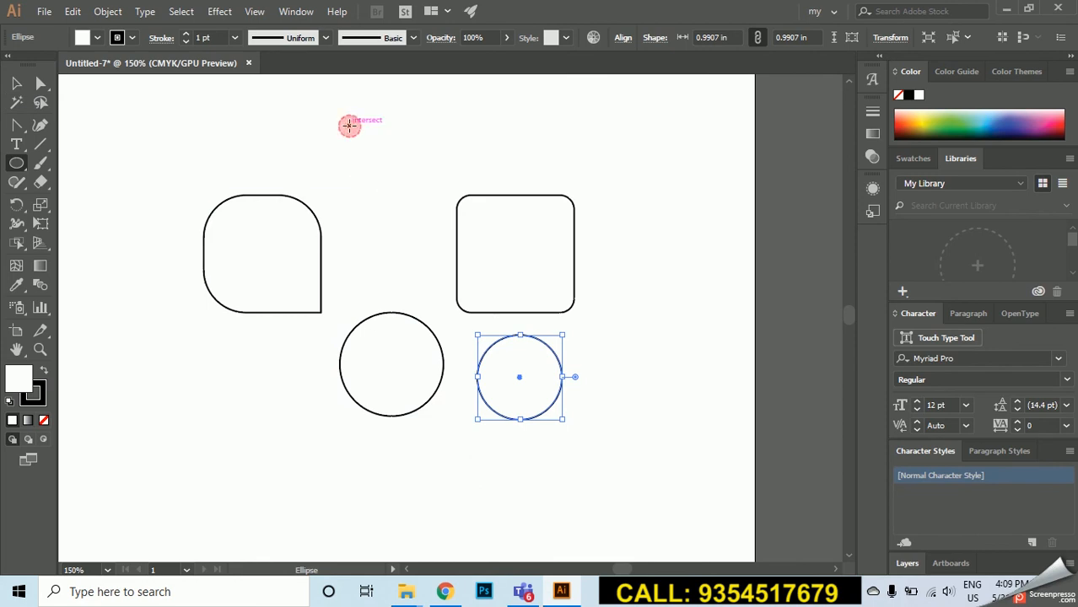
pyautogui.moveTo(348, 125); pyautogui.dragTo(414, 189)
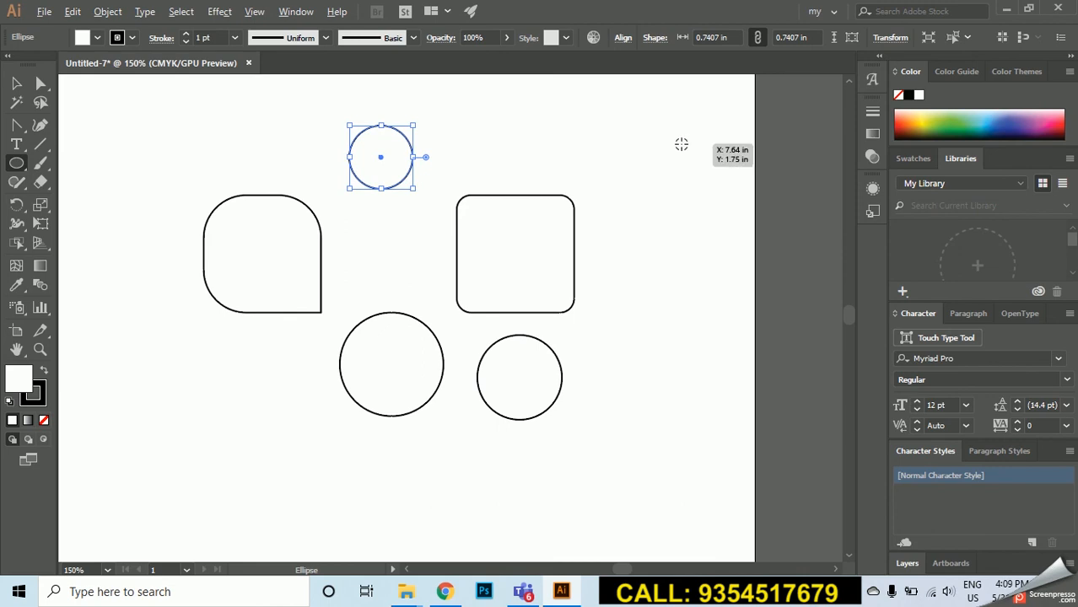
pyautogui.moveTo(669, 149); pyautogui.dragTo(709, 109)
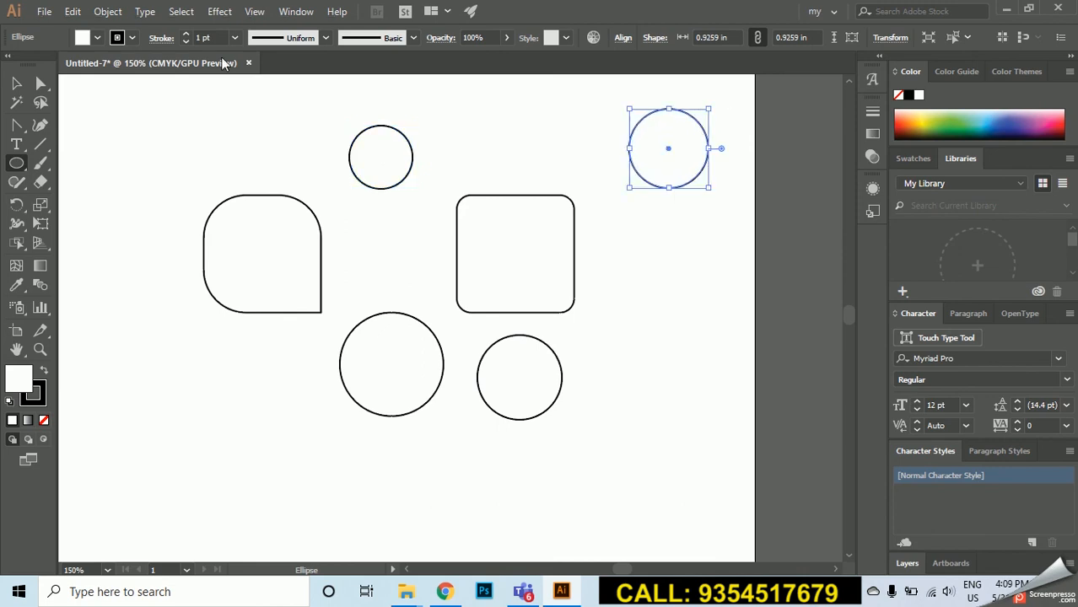
pyautogui.click(16, 83)
pyautogui.click(234, 120)
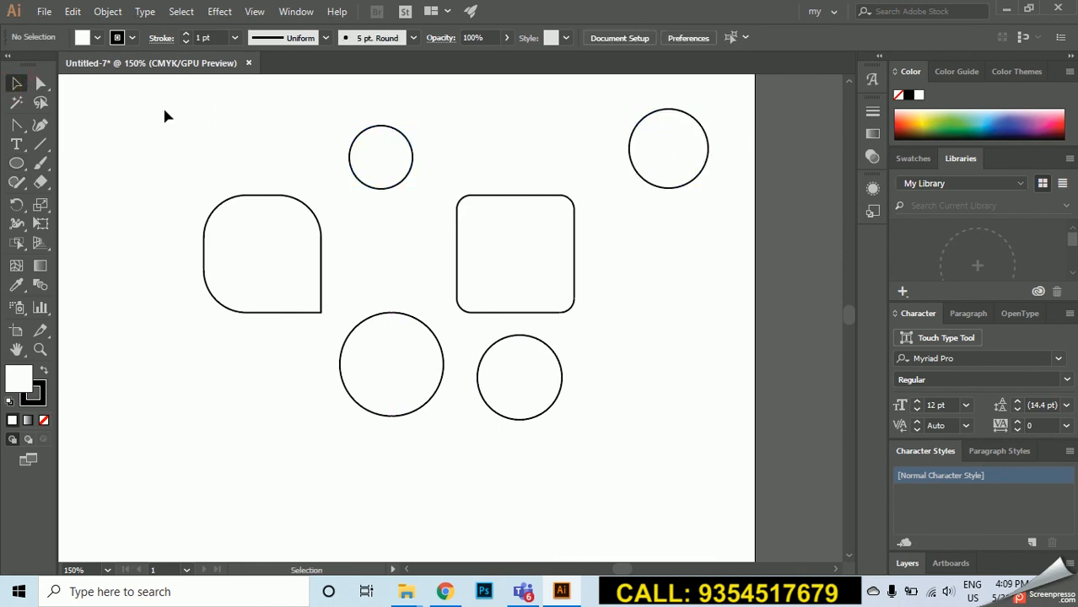
# Place a six-sided polygon with a radius of 0.2314 in to the right of the rounded square
pyautogui.click(16, 163)
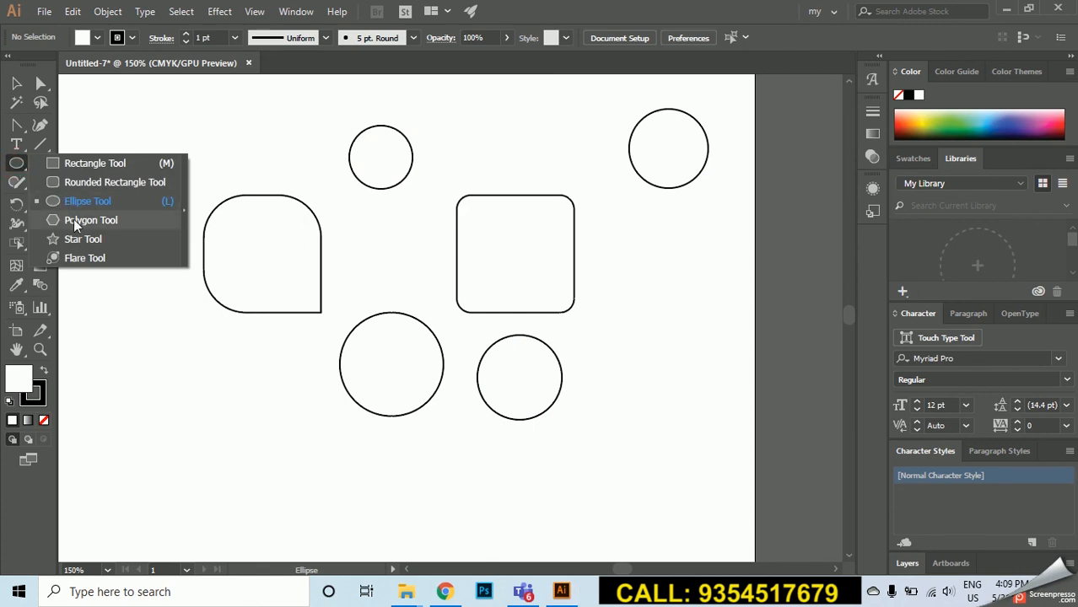
pyautogui.click(77, 223)
pyautogui.scroll(-1, 405, 211)
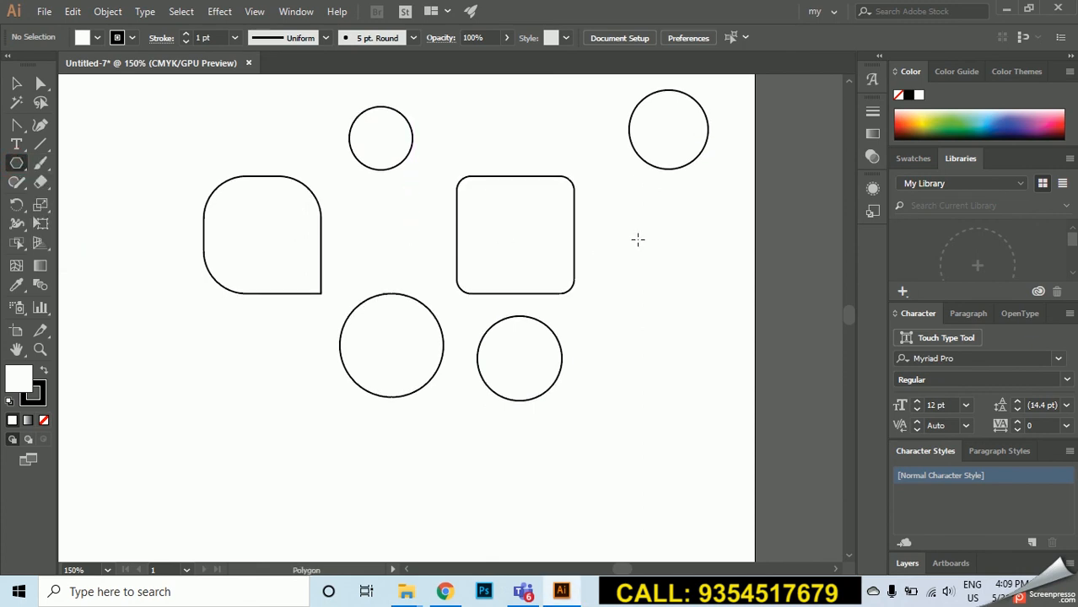
pyautogui.click(636, 239)
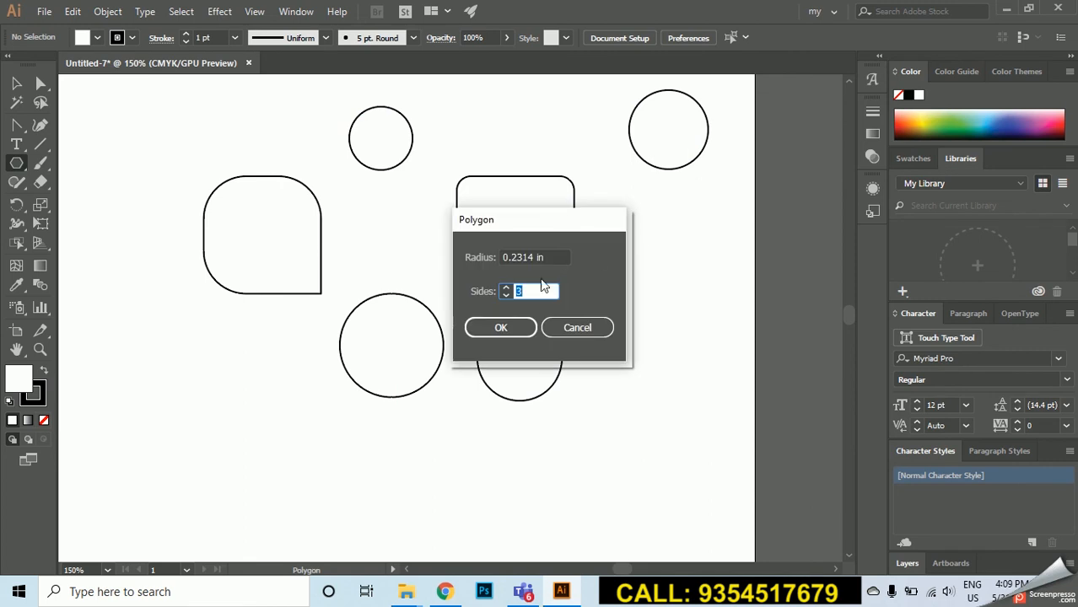
pyautogui.write('6')
pyautogui.click(511, 327)
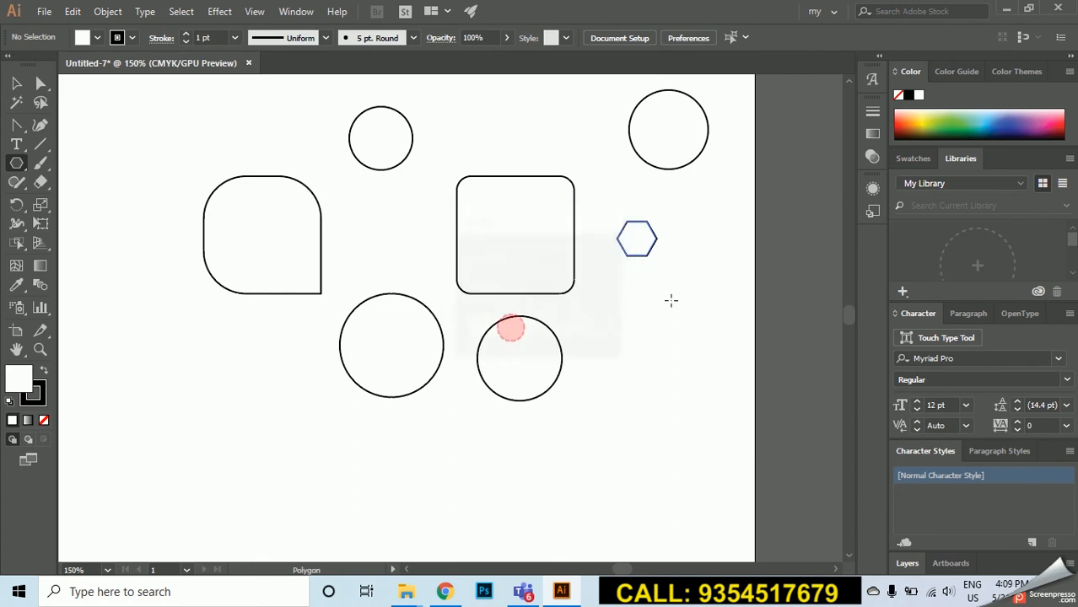
# Place a triangle just below the hexagon using the Polygon tool with 3 sides and a radius of 0.2314 in
pyautogui.click(656, 292)
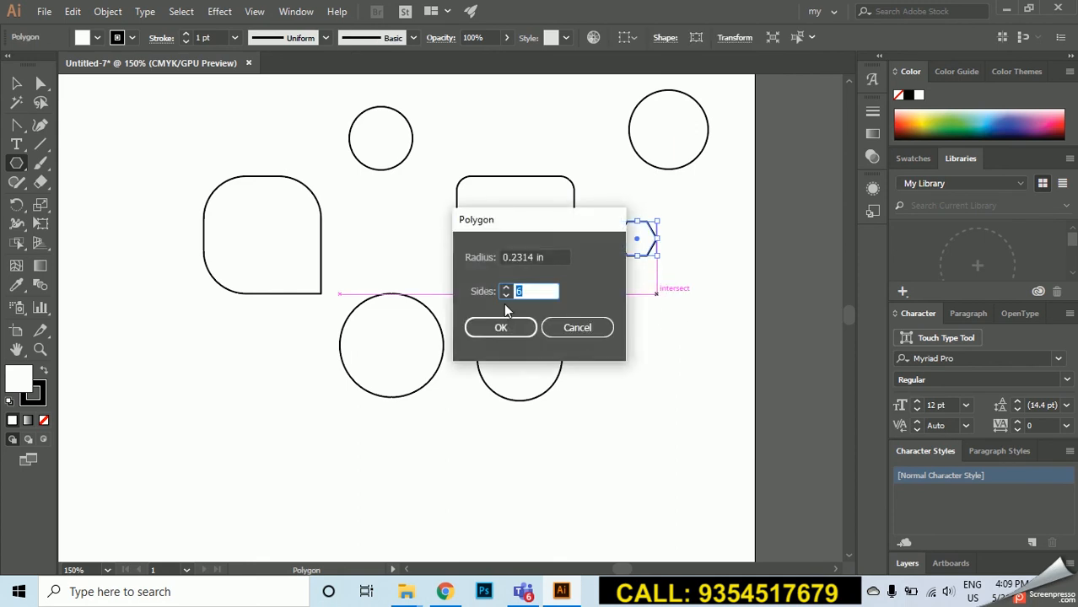
pyautogui.click(505, 296)
pyautogui.click(505, 295)
pyautogui.click(500, 327)
# Delete every shape on the artboard
pyautogui.click(16, 83)
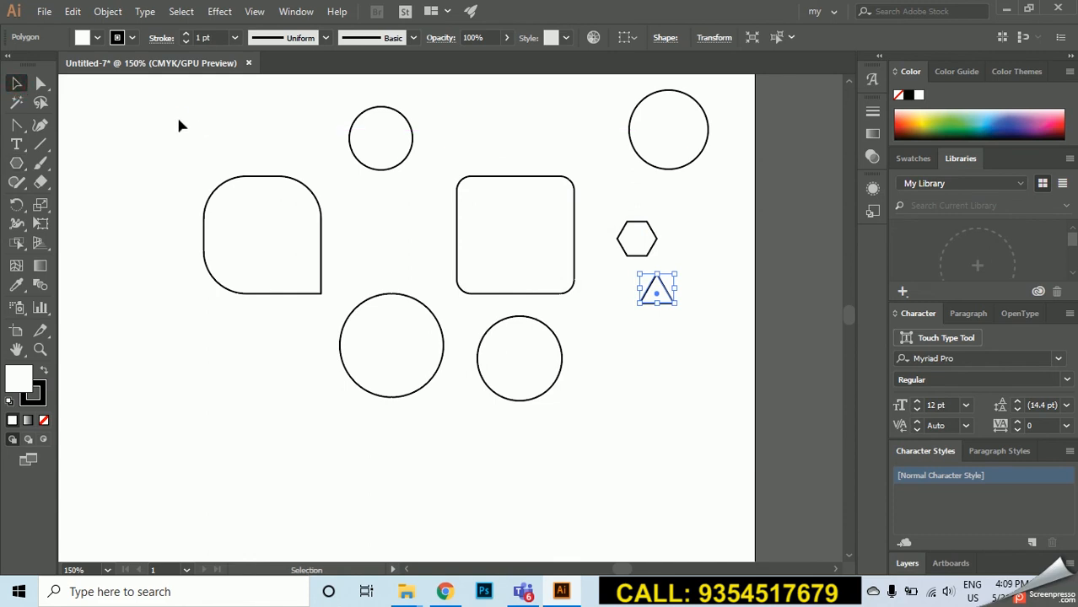
pyautogui.moveTo(198, 135); pyautogui.dragTo(336, 246)
pyautogui.hotkey('ctrl', 'a')
pyautogui.press('Delete')
# Draw a five-pointed star and, to its right, an 8-point star with radii of 0.7408 in and 0.283 in
pyautogui.moveTo(16, 162); pyautogui.dragTo(95, 240)
pyautogui.moveTo(301, 250); pyautogui.dragTo(342, 156)
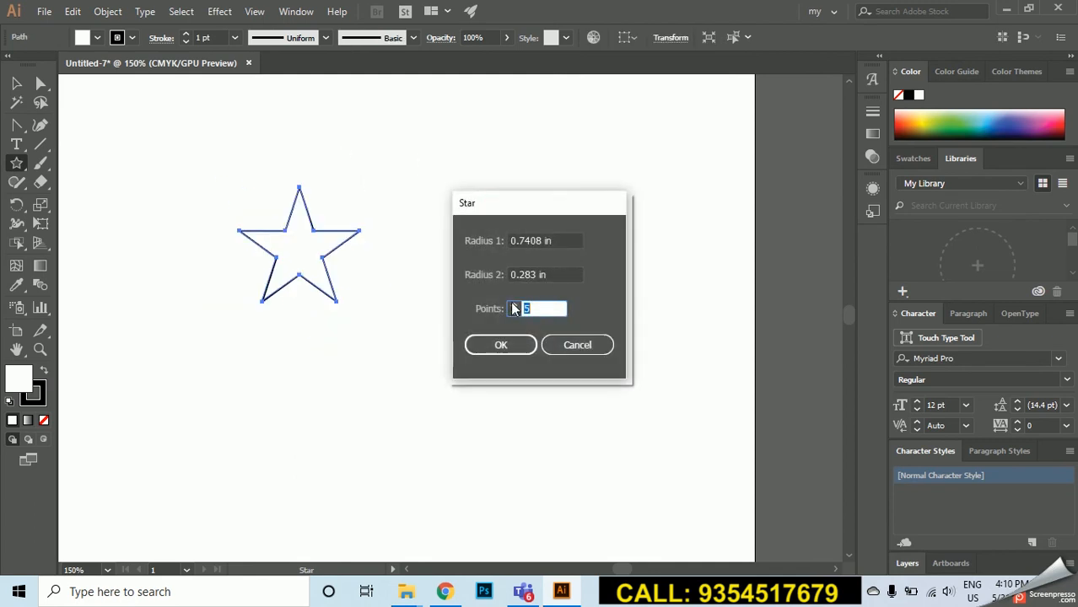
pyautogui.write('8')
pyautogui.click(510, 345)
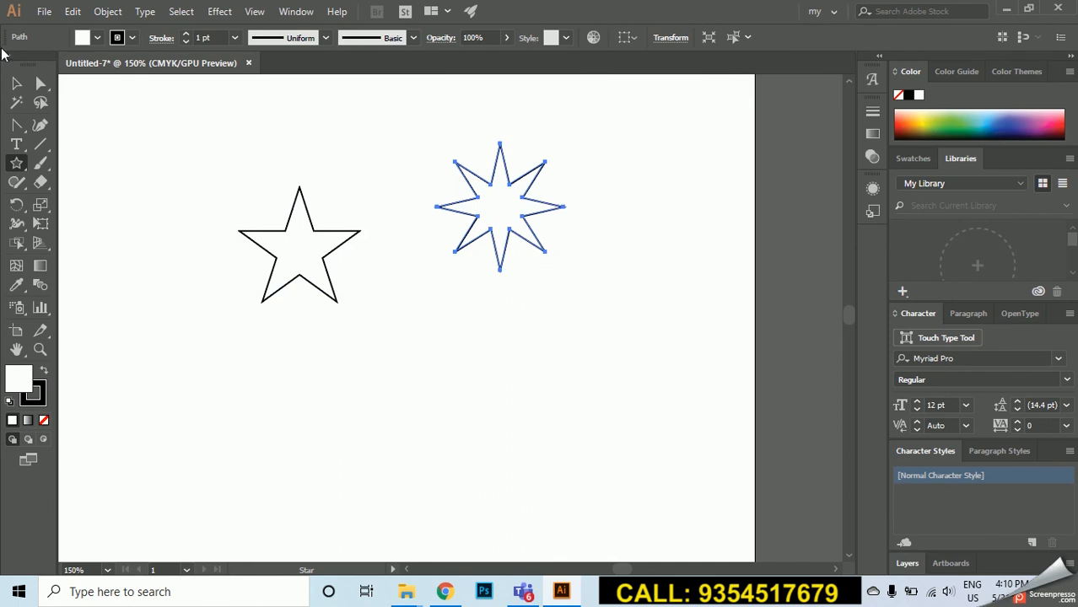
# Replace the stars with a square and pull its upper-left anchor point outward with the Direct Selection tool
pyautogui.click(16, 83)
pyautogui.click(289, 157)
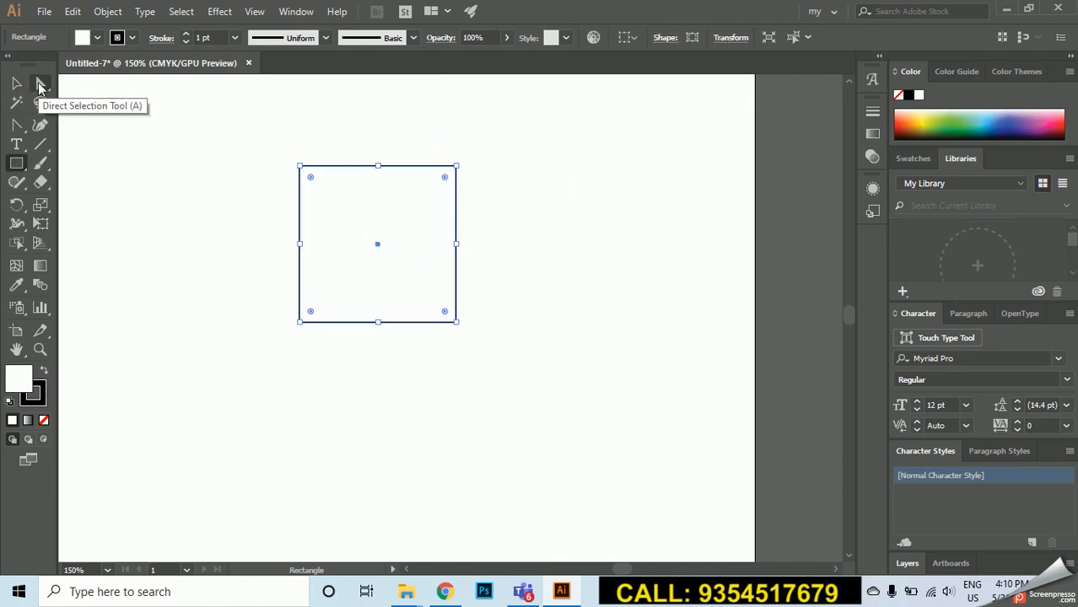
pyautogui.click(39, 84)
pyautogui.moveTo(271, 141)
pyautogui.mouseDown()
pyautogui.moveTo(323, 193)
pyautogui.moveTo(262, 127)
pyautogui.mouseUp()
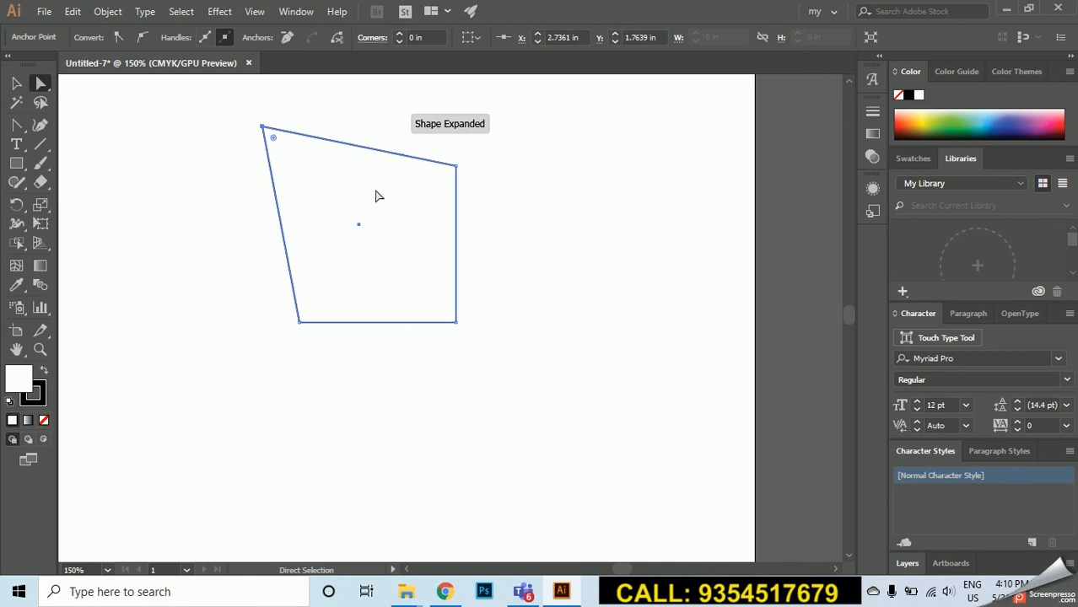
# Convert the shape's upper-left anchor point to smooth, and clear the shape from the artboard
pyautogui.click(141, 36)
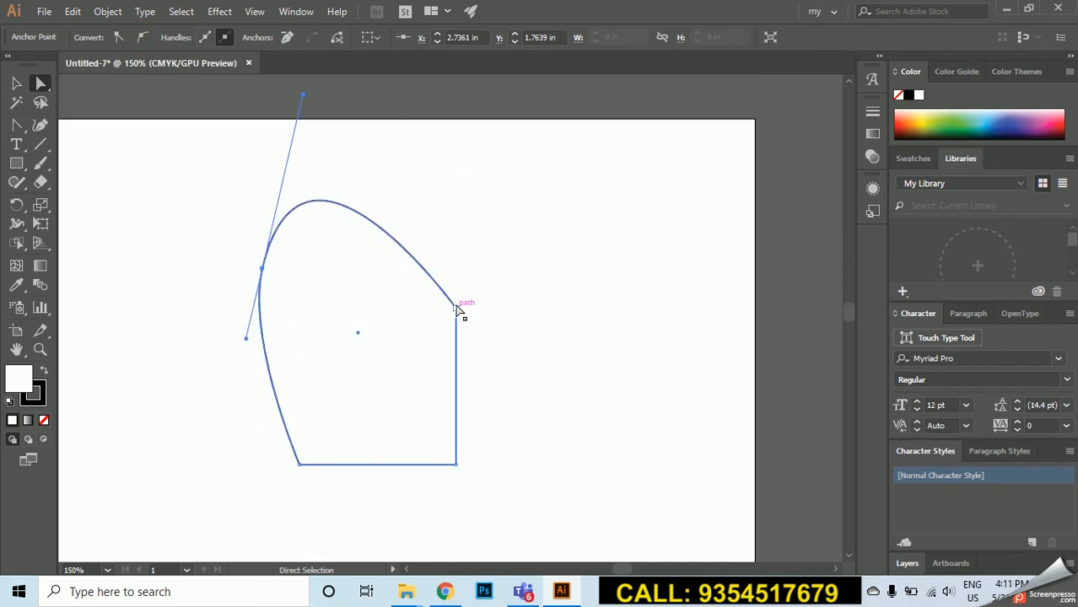
pyautogui.click(457, 309)
pyautogui.moveTo(441, 313); pyautogui.dragTo(375, 343)
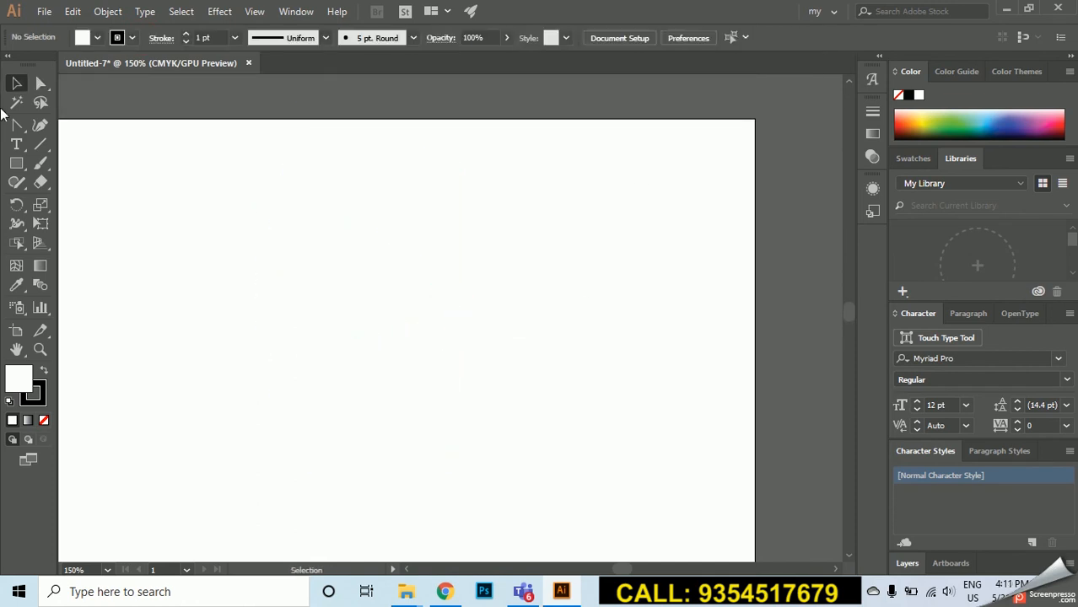
# Draw seven separate squares of different sizes across the artboard, with the largest at the lower left
pyautogui.click(16, 106)
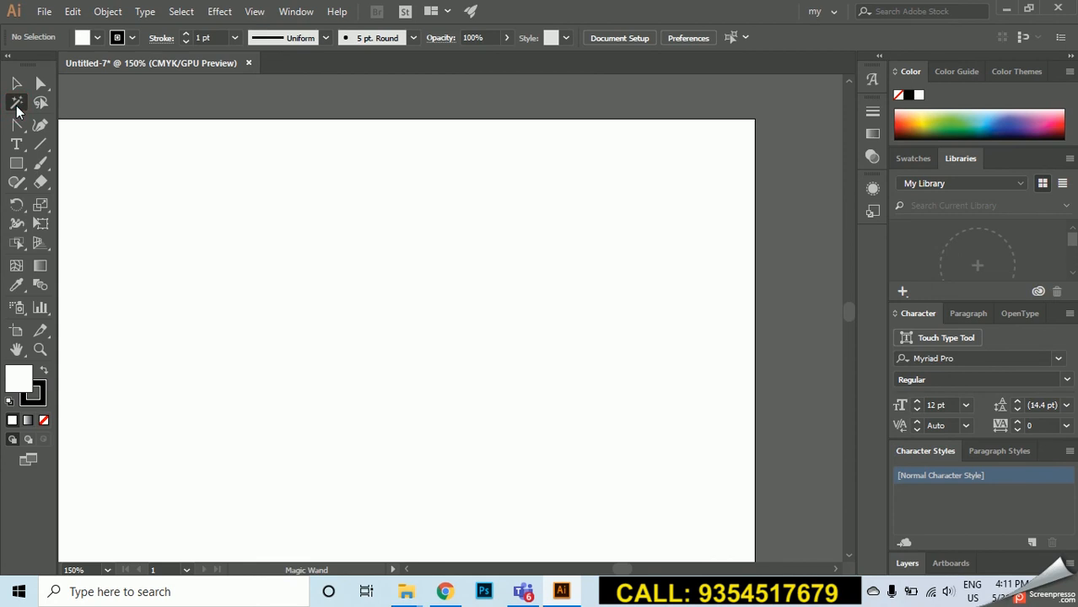
pyautogui.click(16, 163)
pyautogui.moveTo(208, 169); pyautogui.dragTo(257, 217)
pyautogui.moveTo(322, 177); pyautogui.dragTo(371, 226)
pyautogui.moveTo(433, 160); pyautogui.dragTo(482, 209)
pyautogui.moveTo(515, 149); pyautogui.dragTo(577, 209)
pyautogui.moveTo(490, 268); pyautogui.dragTo(540, 319)
pyautogui.moveTo(339, 309); pyautogui.dragTo(406, 374)
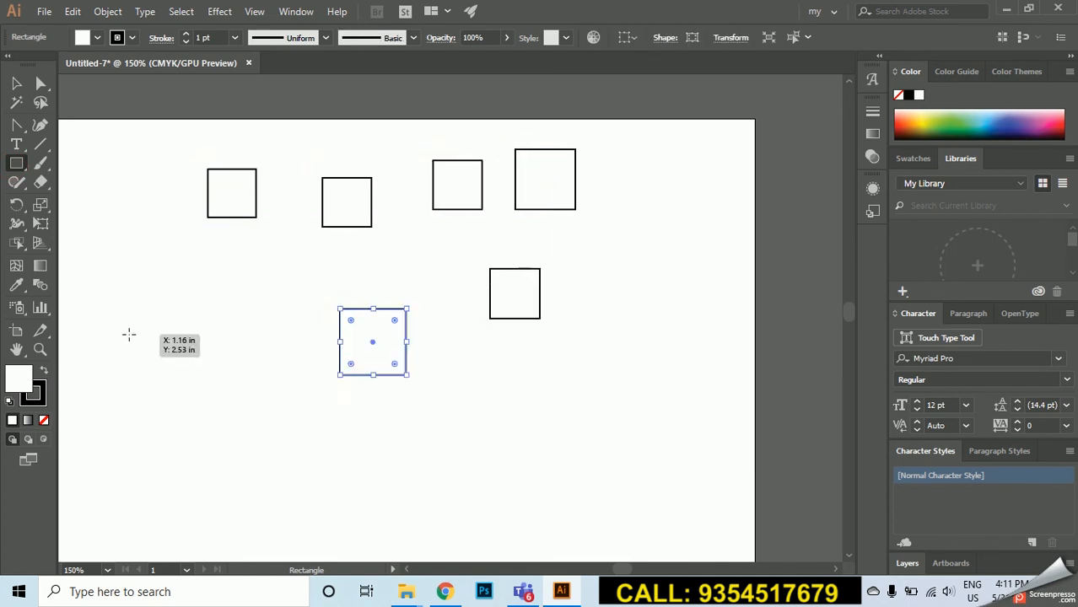
pyautogui.moveTo(129, 333); pyautogui.dragTo(228, 432)
# Fill the five squares in the middle and right of the artboard with dark blue
pyautogui.click(16, 81)
pyautogui.moveTo(268, 118); pyautogui.dragTo(616, 373)
pyautogui.click(90, 37)
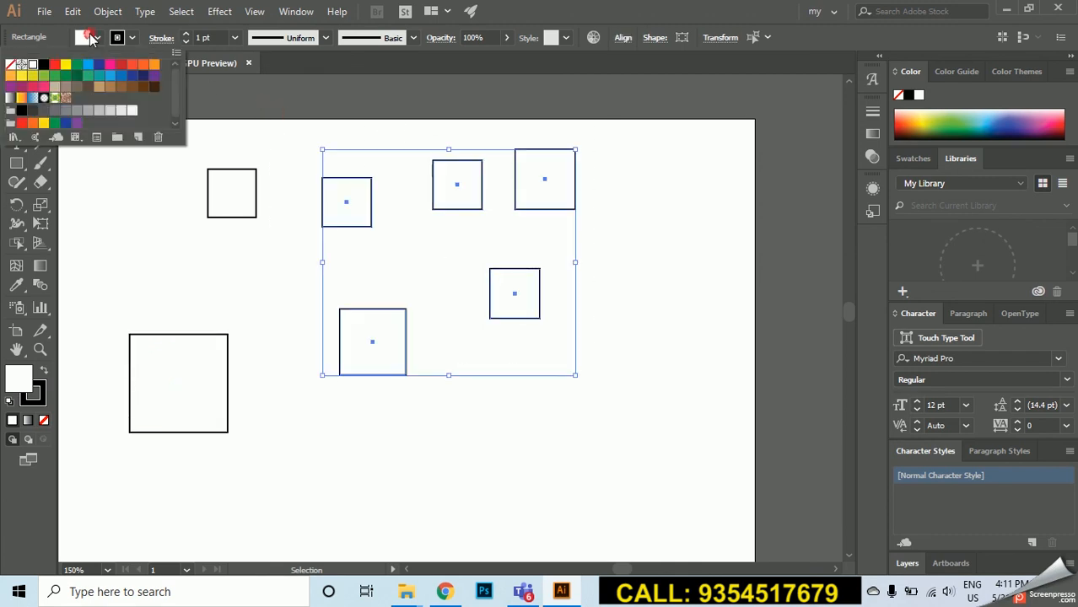
pyautogui.click(99, 68)
pyautogui.click(125, 219)
# Fill the two leftmost squares with red and deselect them
pyautogui.moveTo(106, 177); pyautogui.dragTo(270, 470)
pyautogui.click(92, 37)
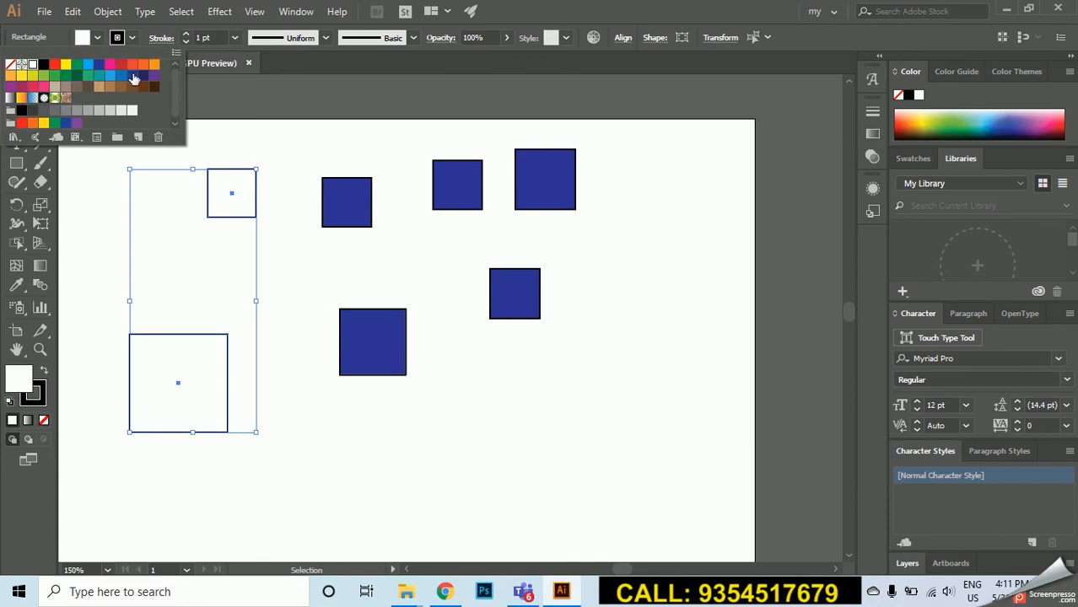
pyautogui.click(123, 65)
pyautogui.click(502, 448)
pyautogui.click(504, 448)
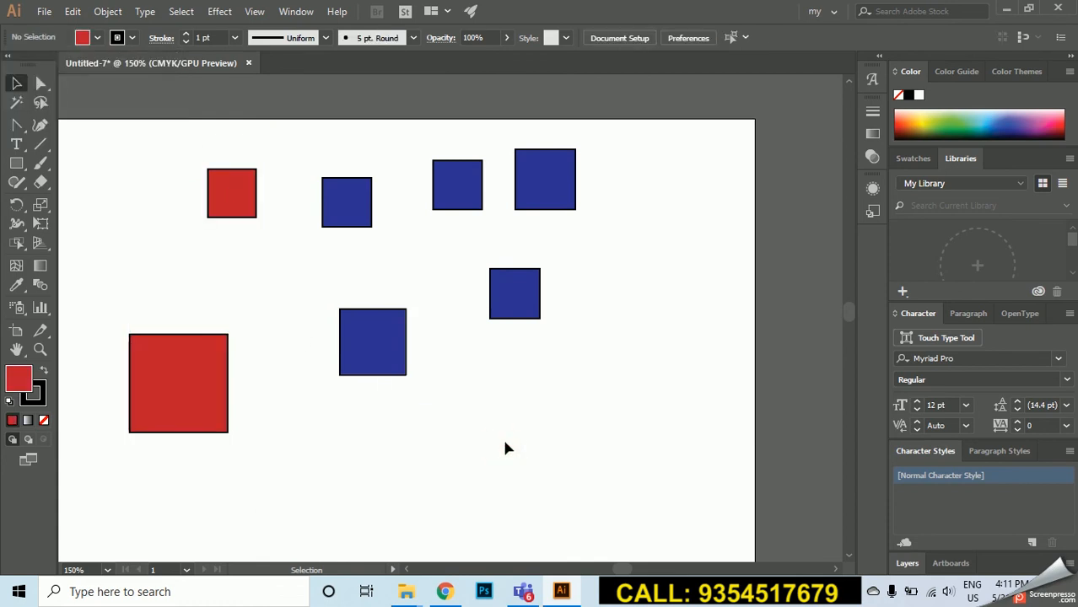
# Select all the blue squares at once with the Magic Wand tool, and open the tool's options
pyautogui.click(16, 102)
pyautogui.click(332, 187)
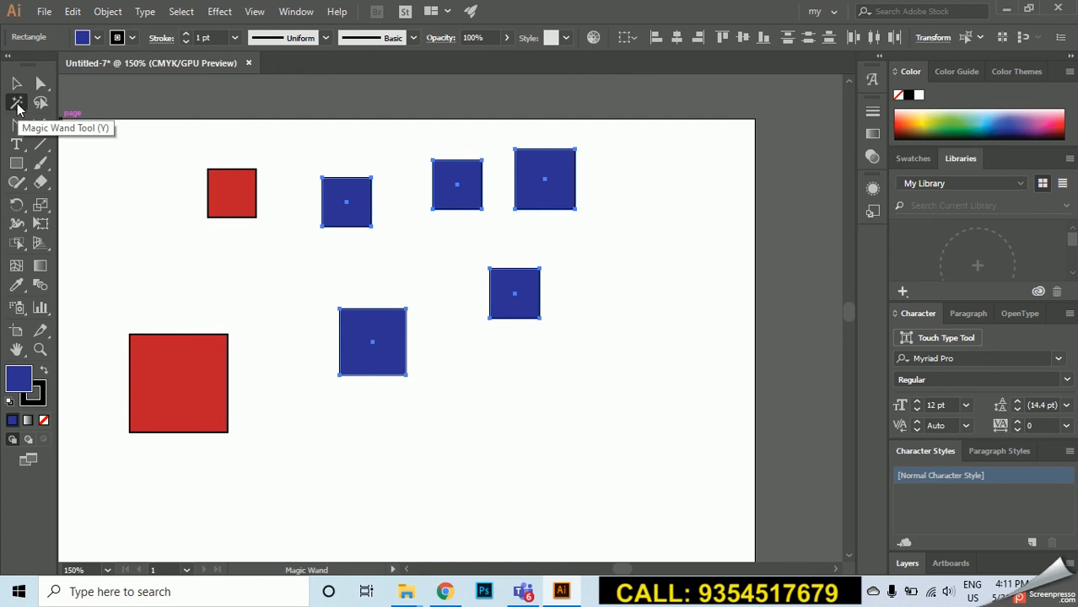
pyautogui.doubleClick(16, 102)
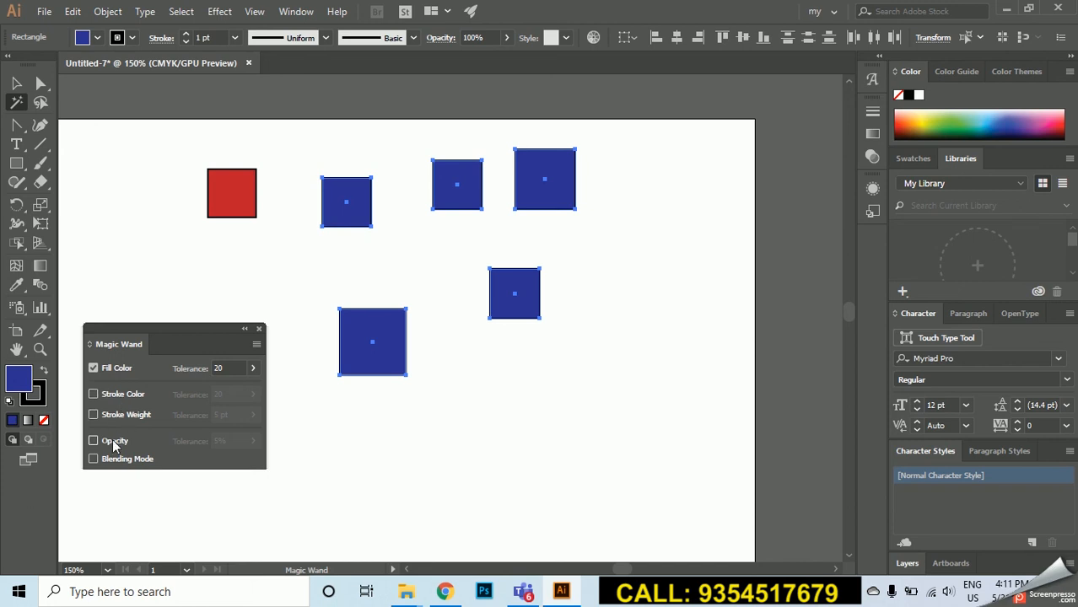
# Delete all the red and blue squares, and close the Magic Wand options
pyautogui.click(16, 83)
pyautogui.moveTo(133, 144); pyautogui.dragTo(663, 408)
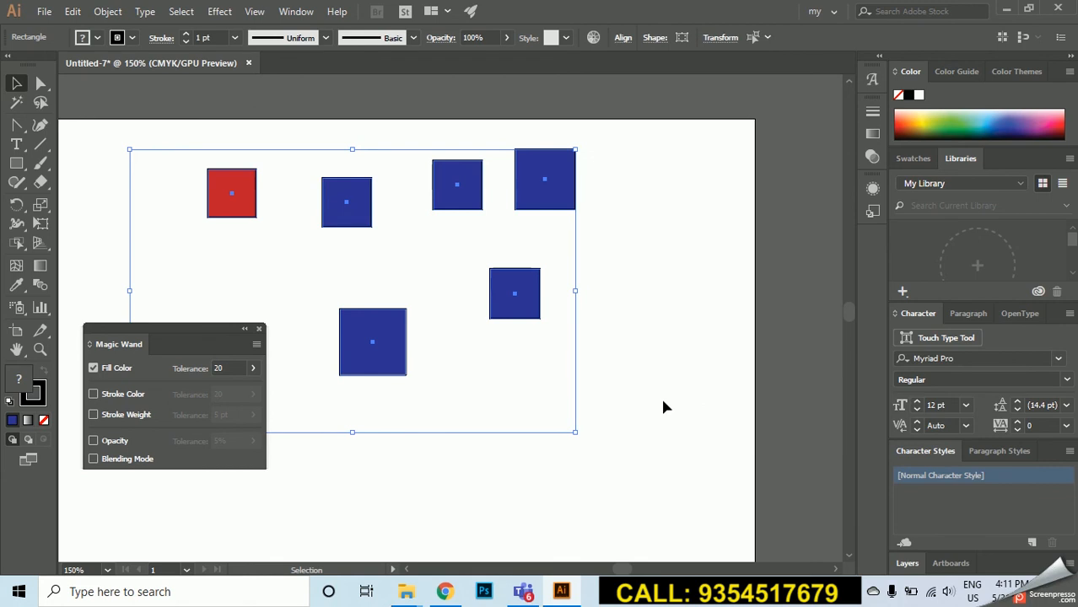
pyautogui.press('Delete')
pyautogui.click(259, 328)
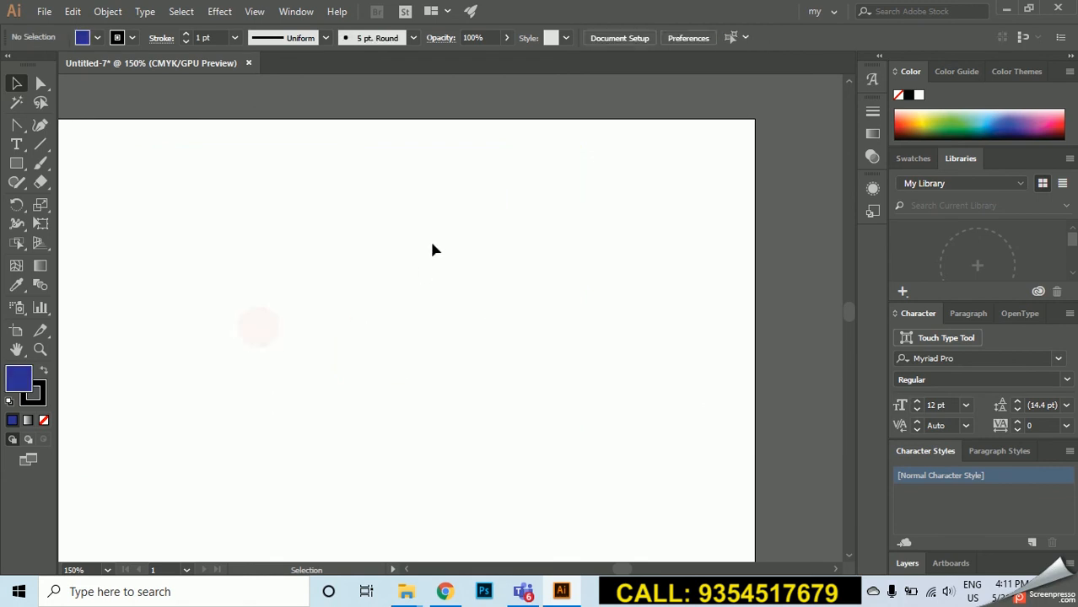
# Draw five separate blue squares of different sizes on the empty artboard
pyautogui.scroll(-1, 434, 237)
pyautogui.moveTo(322, 235); pyautogui.dragTo(429, 190)
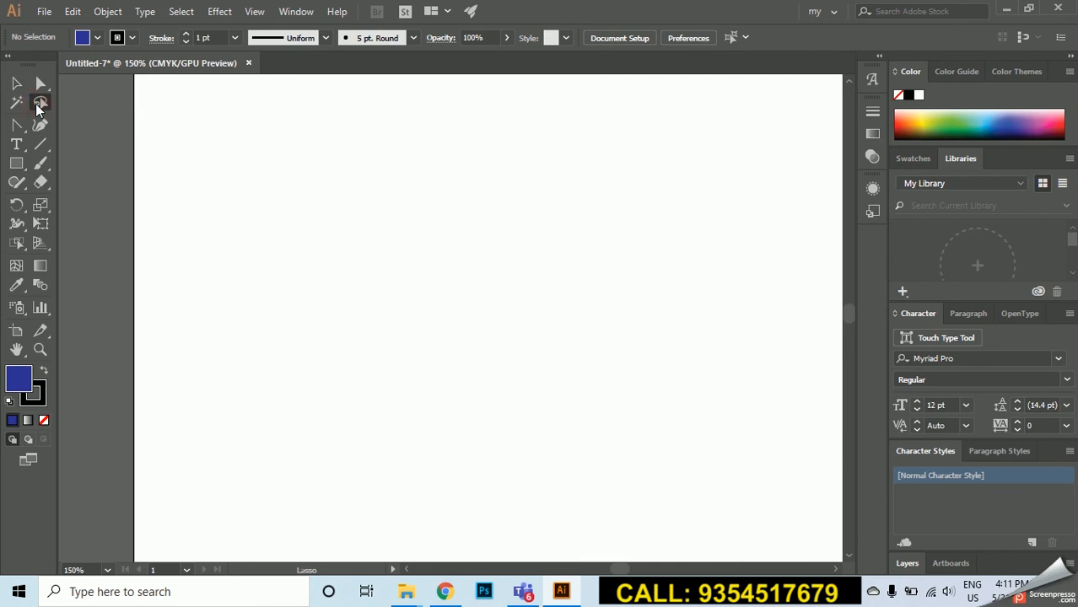
pyautogui.click(16, 162)
pyautogui.moveTo(307, 162); pyautogui.dragTo(344, 205)
pyautogui.moveTo(392, 159); pyautogui.dragTo(446, 211)
pyautogui.moveTo(472, 195); pyautogui.dragTo(541, 266)
pyautogui.moveTo(418, 297)
pyautogui.mouseDown()
pyautogui.moveTo(459, 350)
pyautogui.moveTo(469, 347)
pyautogui.mouseUp()
pyautogui.moveTo(318, 318); pyautogui.dragTo(382, 382)
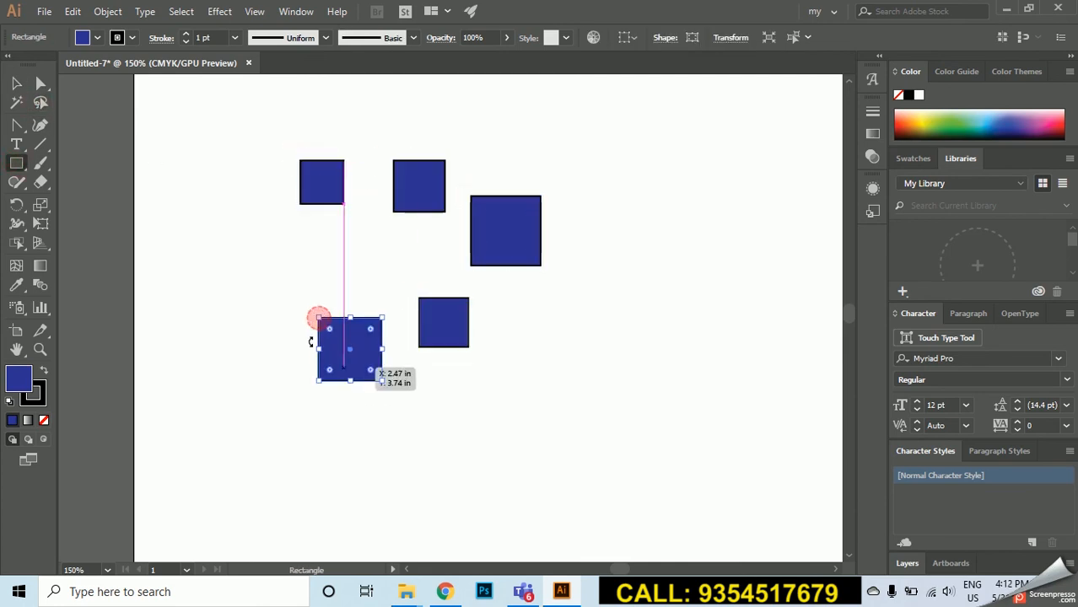
# Select only the upper-middle square and the large right-hand square with the Lasso tool
pyautogui.click(40, 102)
pyautogui.moveTo(388, 112)
pyautogui.mouseDown()
pyautogui.moveTo(363, 159)
pyautogui.moveTo(385, 219)
pyautogui.moveTo(420, 254)
pyautogui.moveTo(562, 302)
pyautogui.moveTo(580, 181)
pyautogui.moveTo(457, 108)
pyautogui.moveTo(390, 113)
pyautogui.mouseUp()
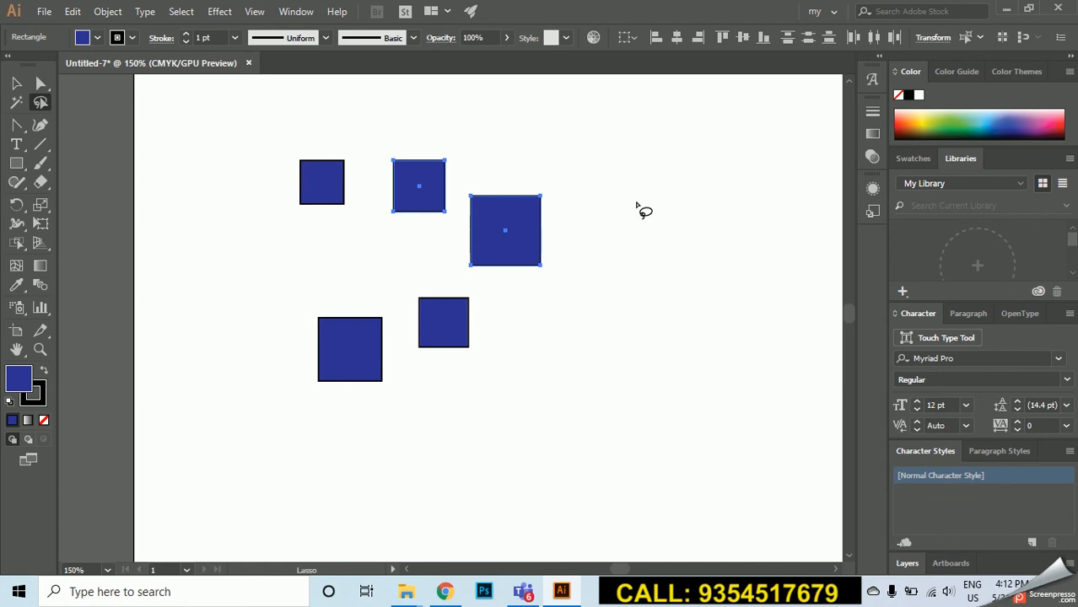
pyautogui.click(16, 84)
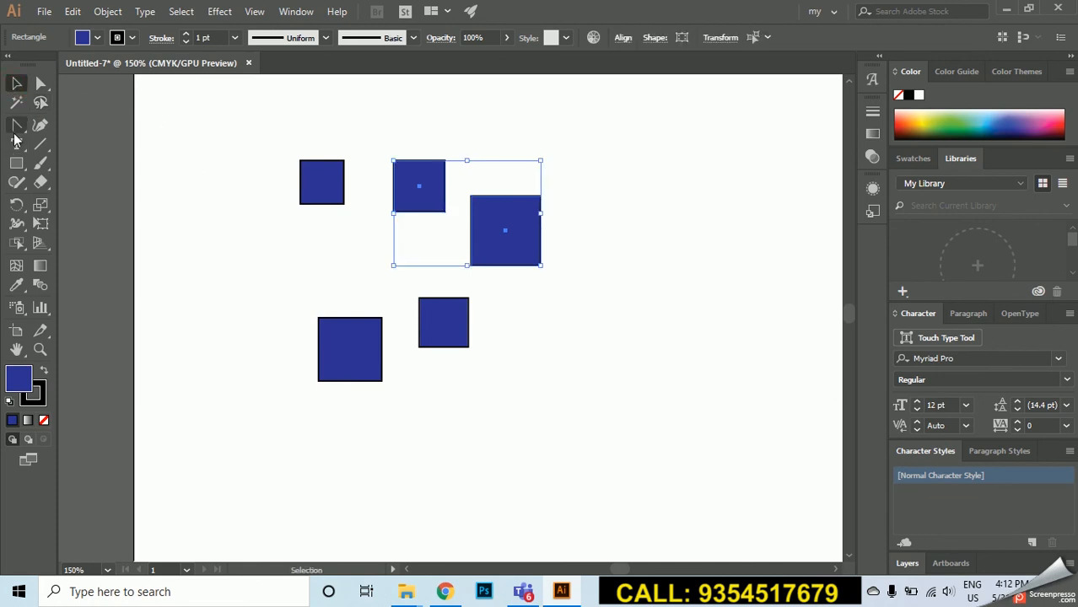
# Select all five blue squares and delete them
pyautogui.click(337, 131)
pyautogui.moveTo(450, 323); pyautogui.dragTo(719, 496)
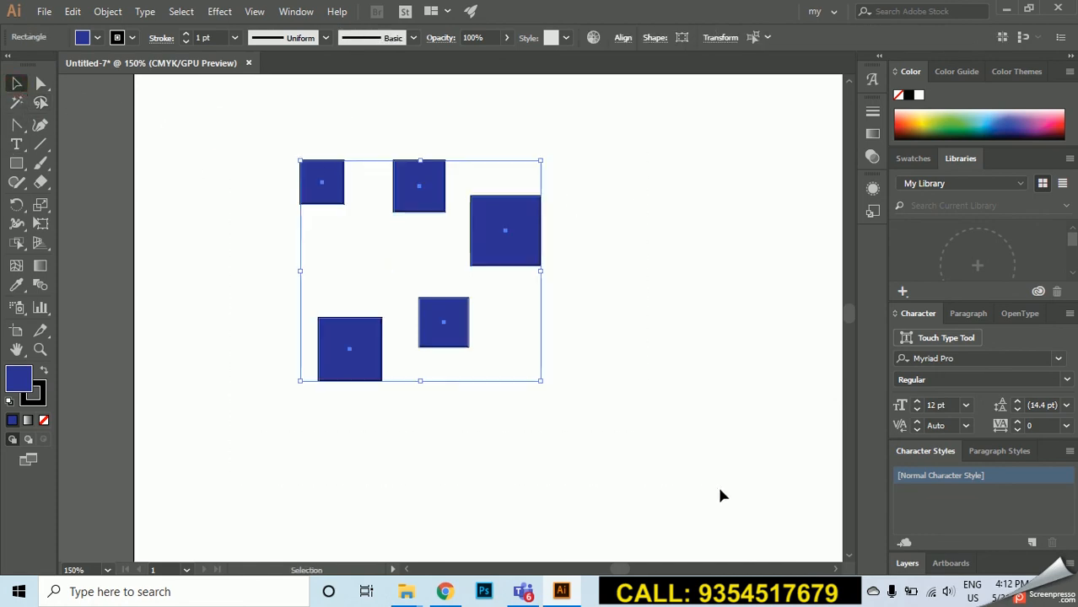
pyautogui.press('Delete')
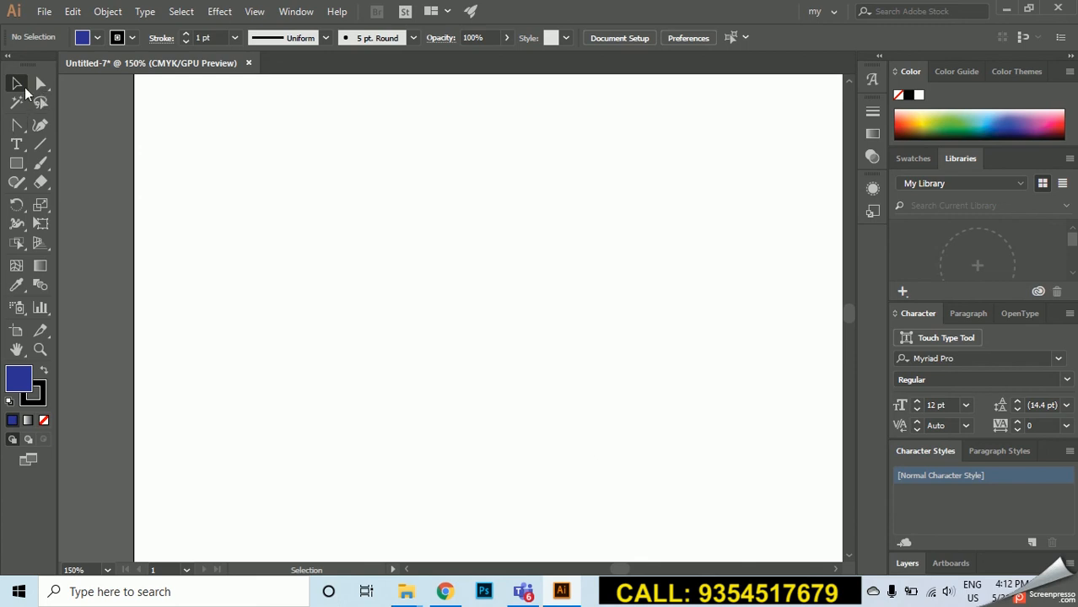
# Draw a long, thin horizontal blue rectangle across the upper part of the artboard
pyautogui.click(17, 165)
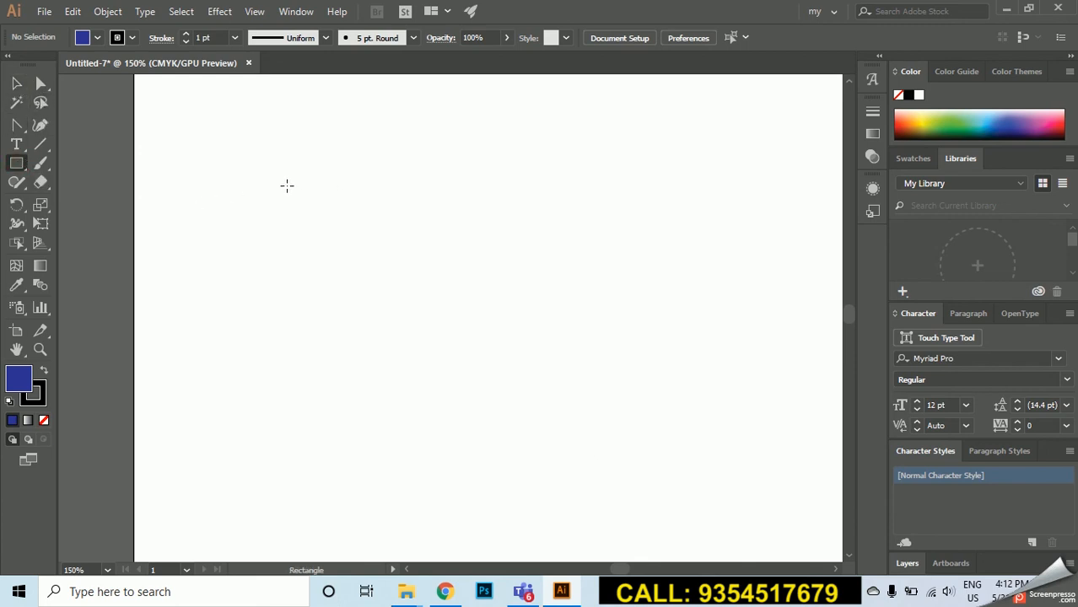
pyautogui.scroll(-1, 287, 185)
pyautogui.moveTo(287, 185); pyautogui.dragTo(550, 207)
pyautogui.scroll(1, 488, 184)
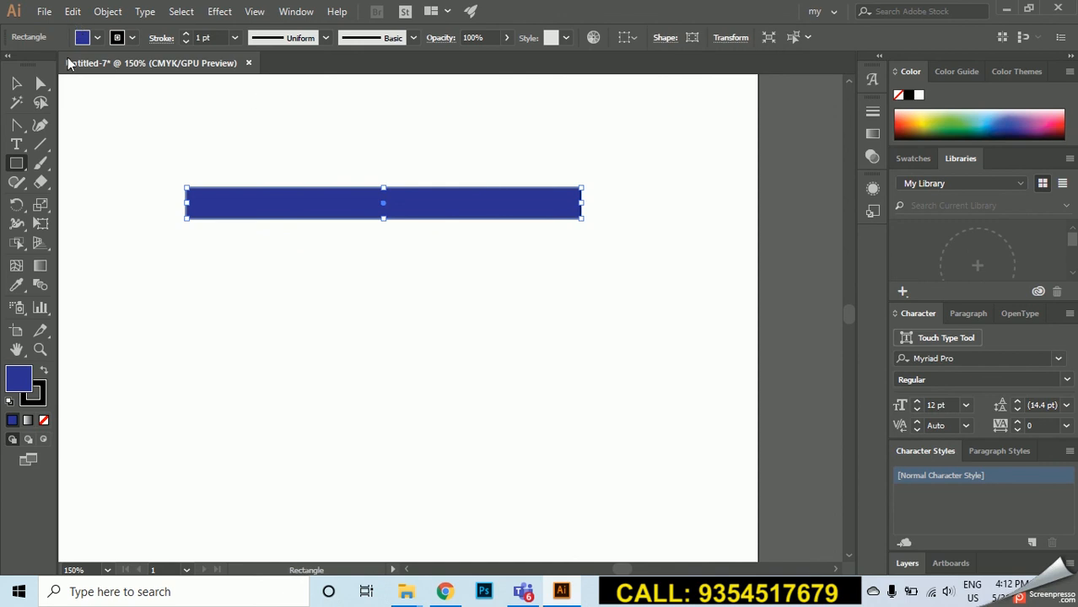
# Fill the long rectangle with the red swatch C=15 M=100 Y=90 K=10 and remove its stroke
pyautogui.click(98, 38)
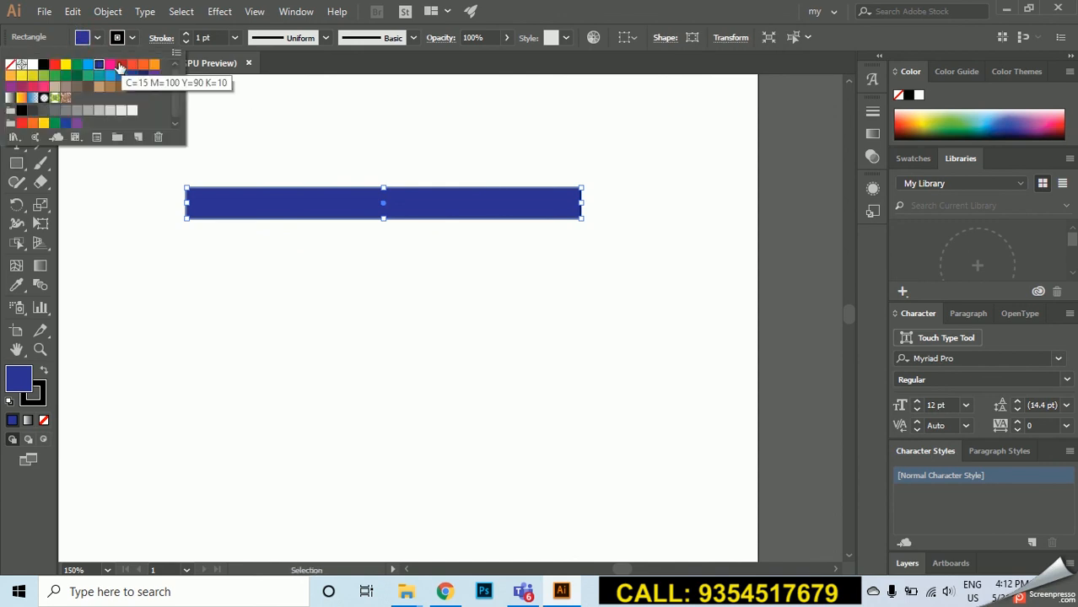
pyautogui.click(120, 65)
pyautogui.click(260, 124)
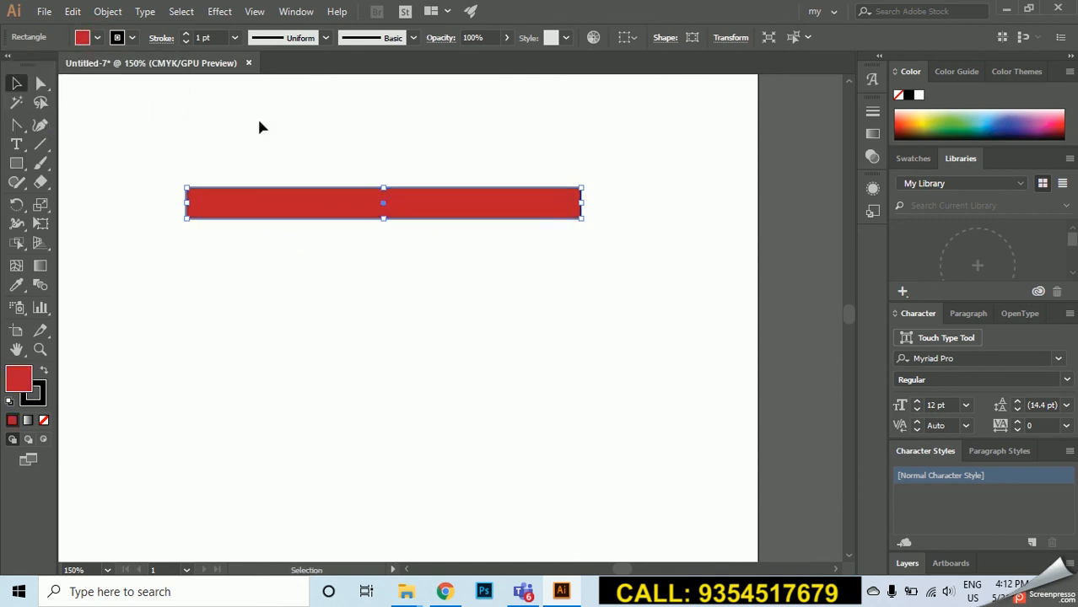
pyautogui.click(125, 37)
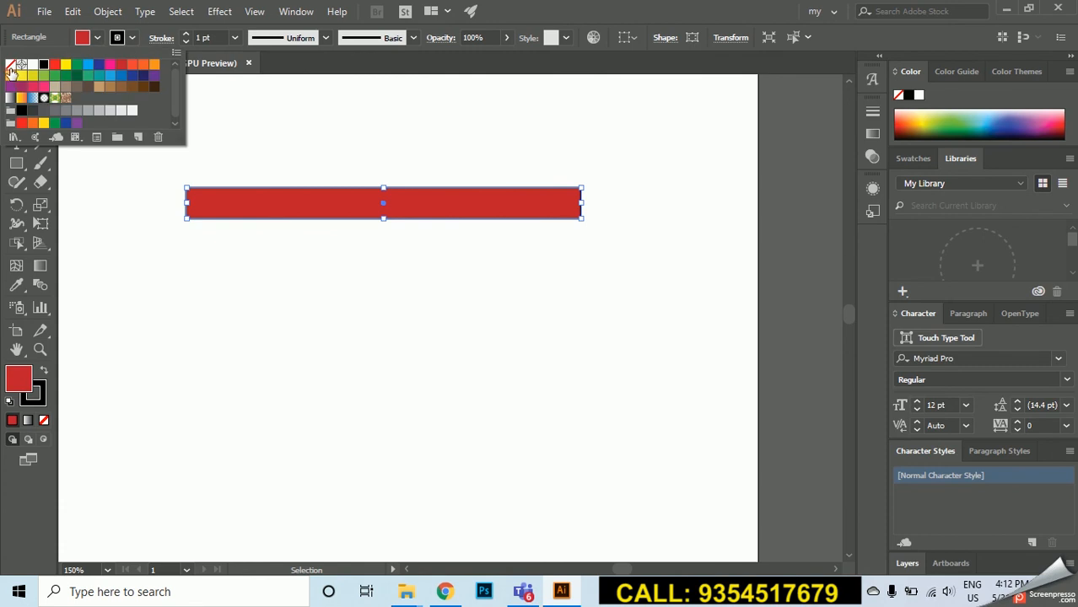
pyautogui.click(11, 67)
pyautogui.click(339, 102)
pyautogui.click(339, 102)
# Draw a narrow full-height rectangle against the red bar's left end and fill it yellow
pyautogui.click(15, 165)
pyautogui.click(72, 167)
pyautogui.moveTo(186, 187); pyautogui.dragTo(175, 219)
pyautogui.click(99, 37)
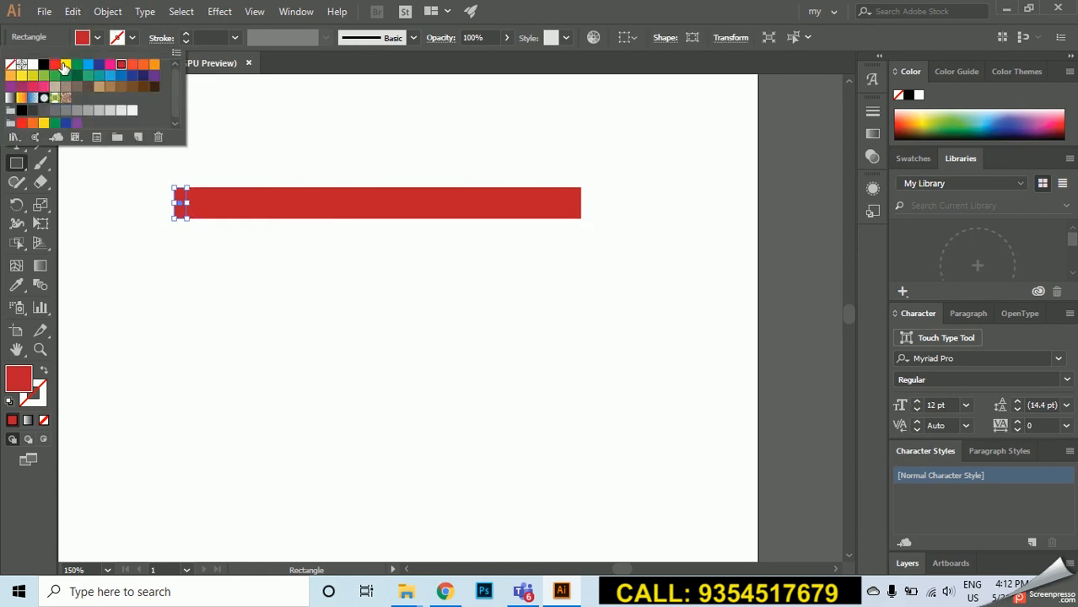
pyautogui.click(63, 66)
pyautogui.click(117, 137)
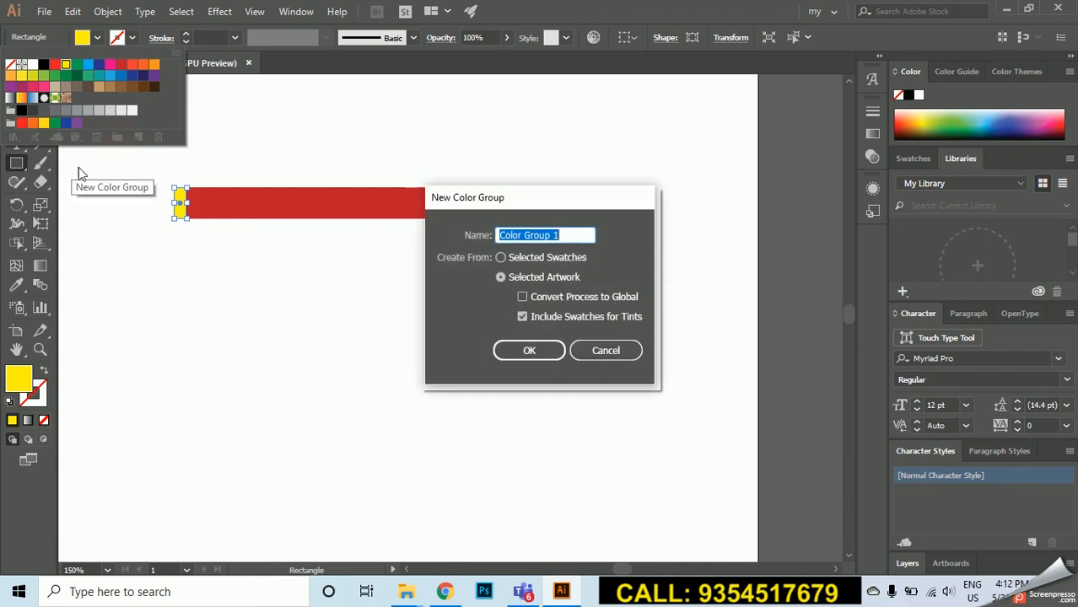
pyautogui.click(622, 351)
pyautogui.click(15, 83)
pyautogui.click(105, 108)
# Duplicate the yellow band directly to its left and fill the copy with beige
pyautogui.scroll(2, 122, 152)
pyautogui.scroll(2, 247, 251)
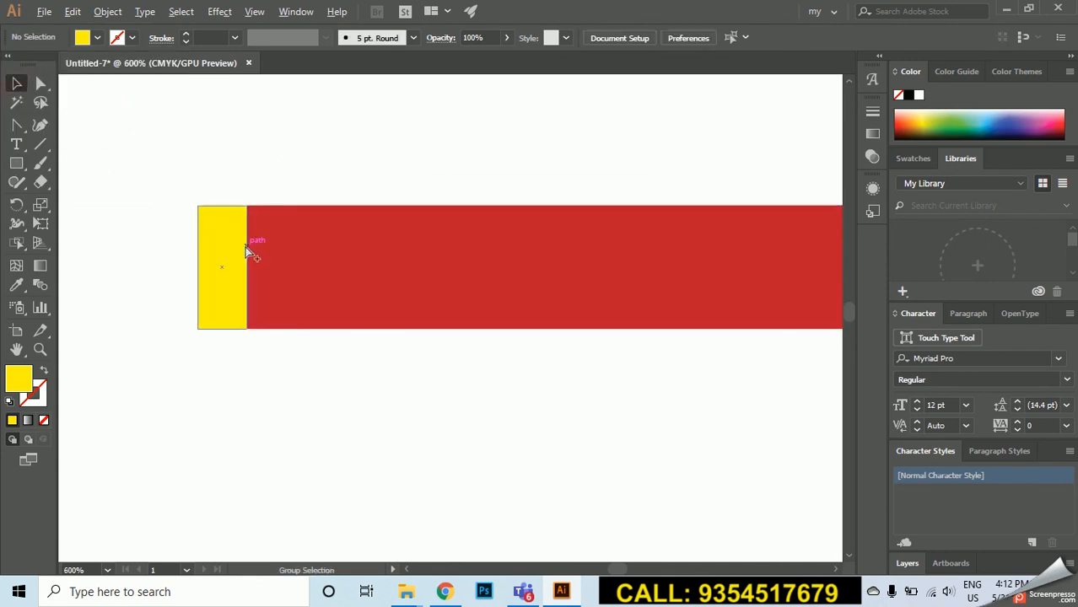
pyautogui.scroll(-4, 247, 251)
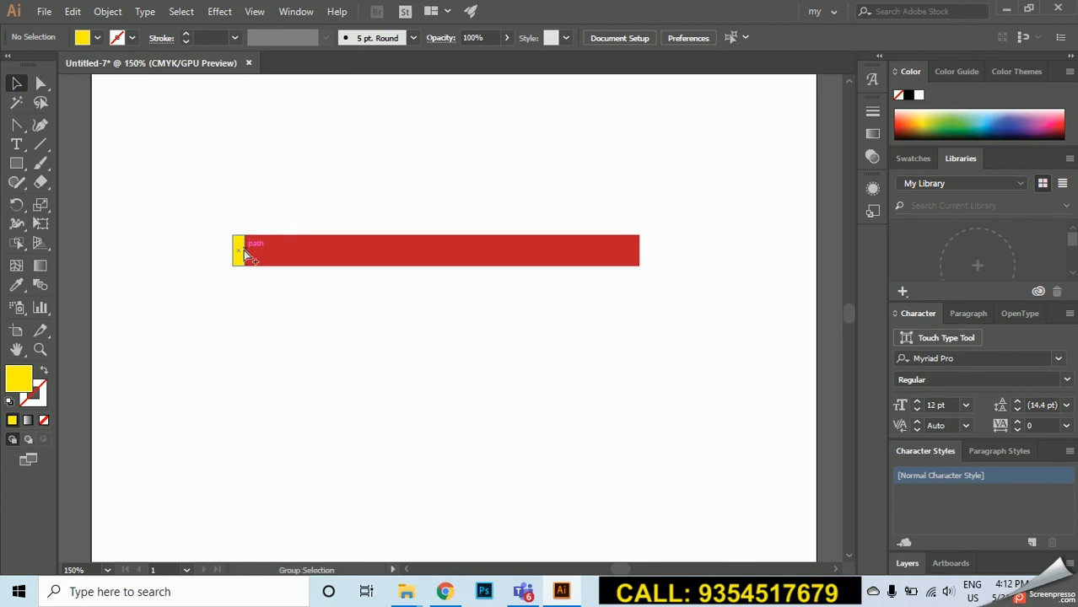
pyautogui.scroll(1, 244, 253)
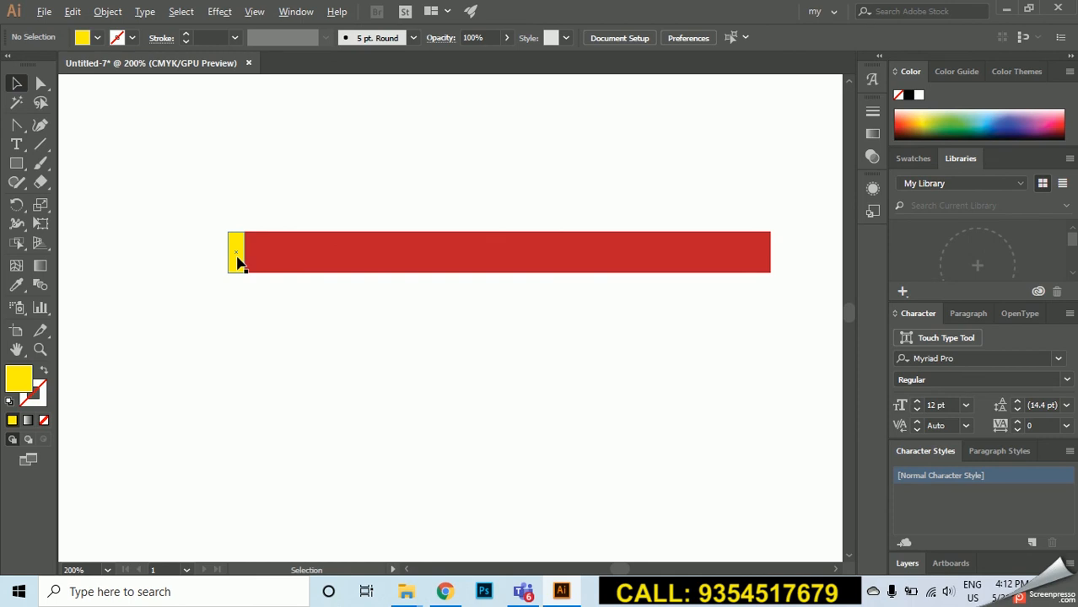
pyautogui.moveTo(237, 261); pyautogui.dragTo(221, 265)
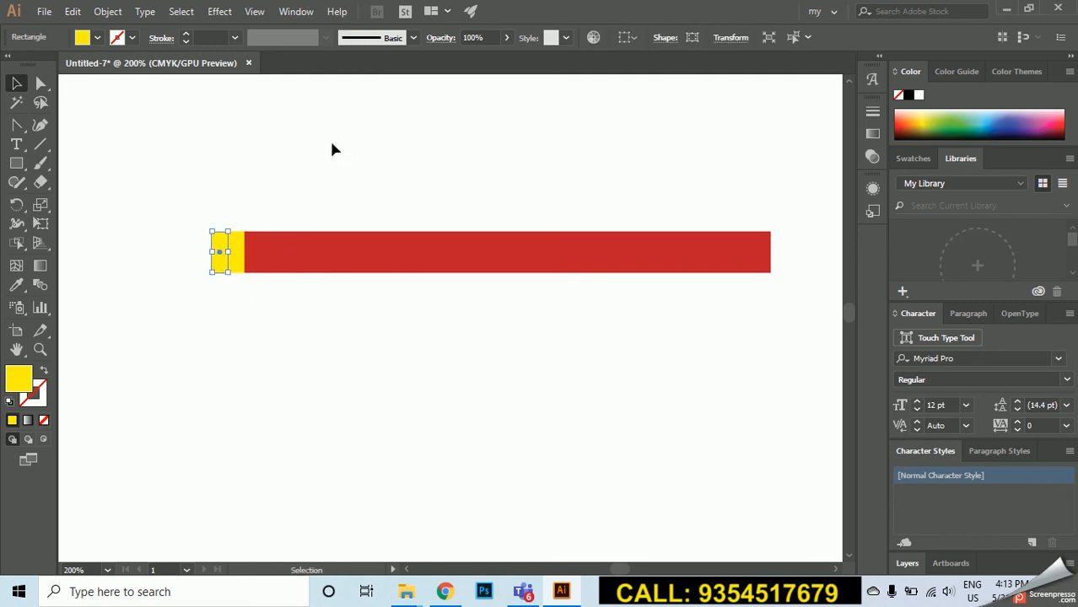
pyautogui.click(117, 39)
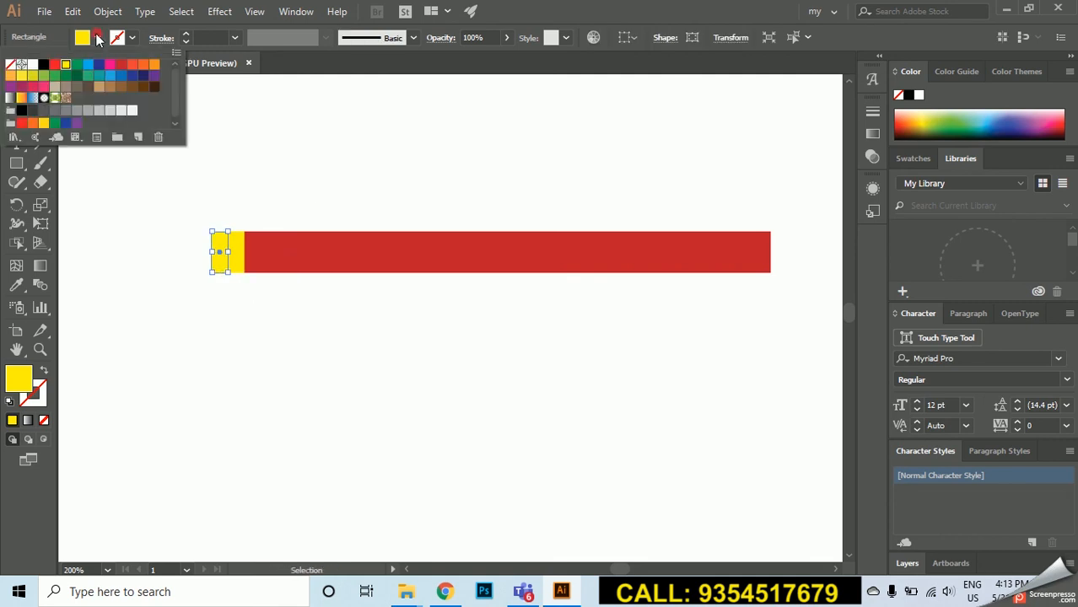
pyautogui.click(53, 89)
pyautogui.click(296, 186)
pyautogui.click(296, 185)
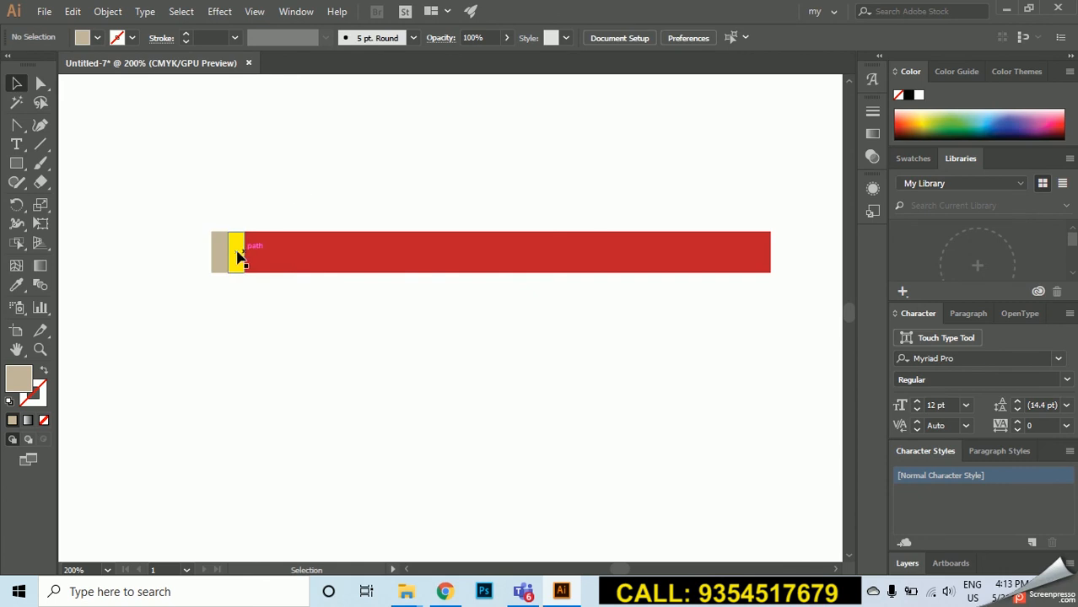
# Duplicate the beige band directly to its left and fill the copy black
pyautogui.moveTo(223, 255); pyautogui.dragTo(206, 256)
pyautogui.click(226, 174)
pyautogui.click(201, 256)
pyautogui.click(97, 38)
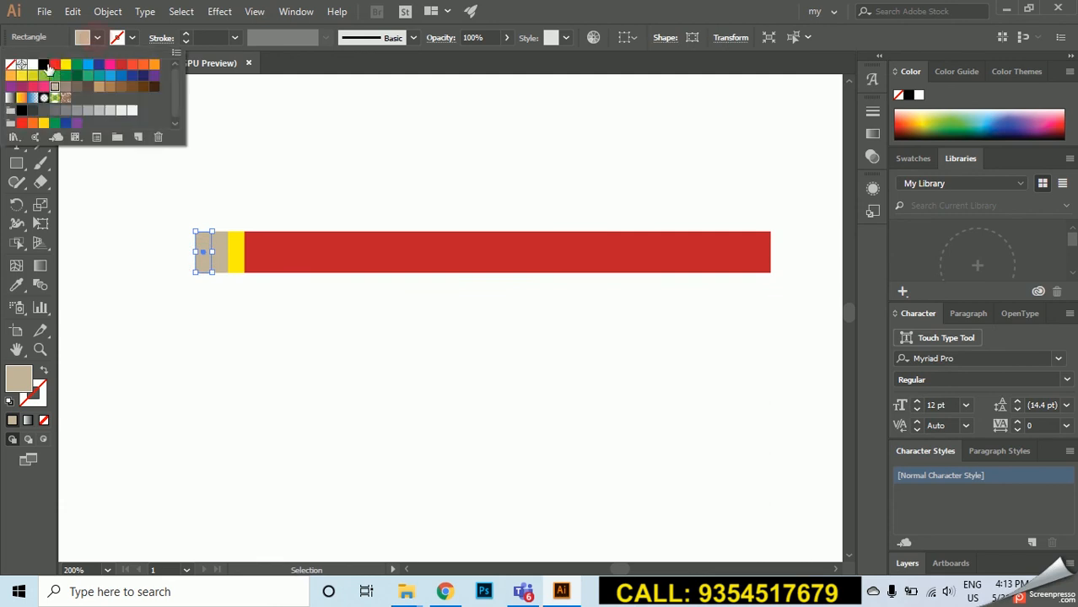
pyautogui.click(46, 70)
pyautogui.click(282, 183)
# Widen the black band to the left to about five times its width
pyautogui.moveTo(195, 252); pyautogui.dragTo(127, 248)
pyautogui.click(294, 153)
pyautogui.hotkey('ctrl', '-')
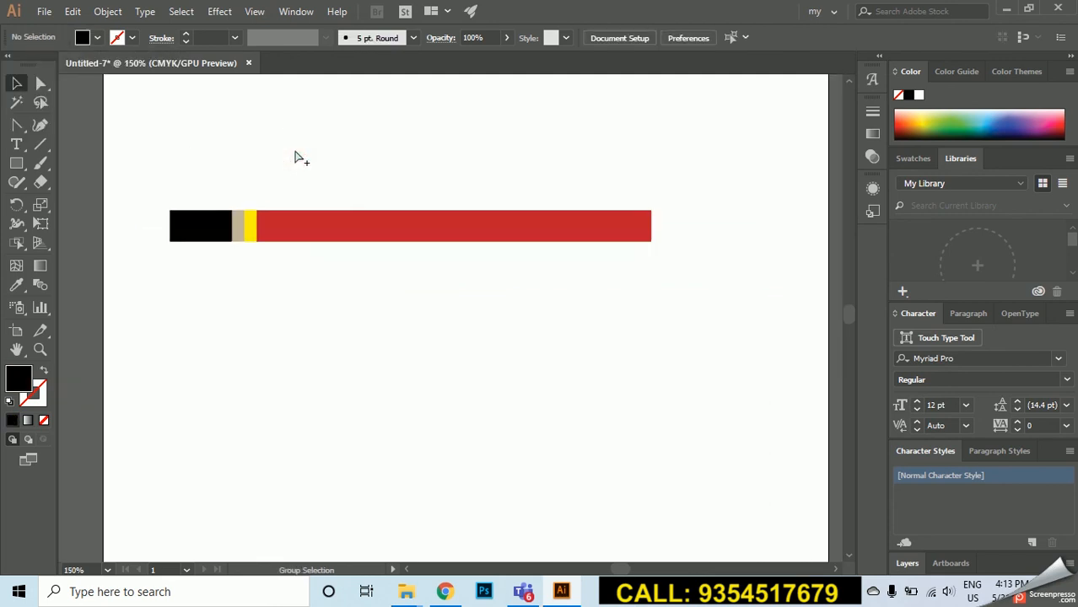
# Duplicate the beige band at the black section's left end and add a wider beige block beyond it
pyautogui.moveTo(241, 226)
pyautogui.mouseDown()
pyautogui.moveTo(161, 225)
pyautogui.moveTo(213, 238)
pyautogui.moveTo(182, 251)
pyautogui.moveTo(207, 253)
pyautogui.moveTo(207, 241)
pyautogui.moveTo(145, 240)
pyautogui.moveTo(163, 215)
pyautogui.moveTo(177, 224)
pyautogui.moveTo(158, 210)
pyautogui.moveTo(178, 226)
pyautogui.mouseUp()
pyautogui.scroll(3, 132, 222)
# Try to round the two outer left corners of the beige end block one at a time
pyautogui.click(40, 85)
pyautogui.click(190, 155)
pyautogui.click(167, 205)
pyautogui.click(159, 209)
pyautogui.click(174, 259)
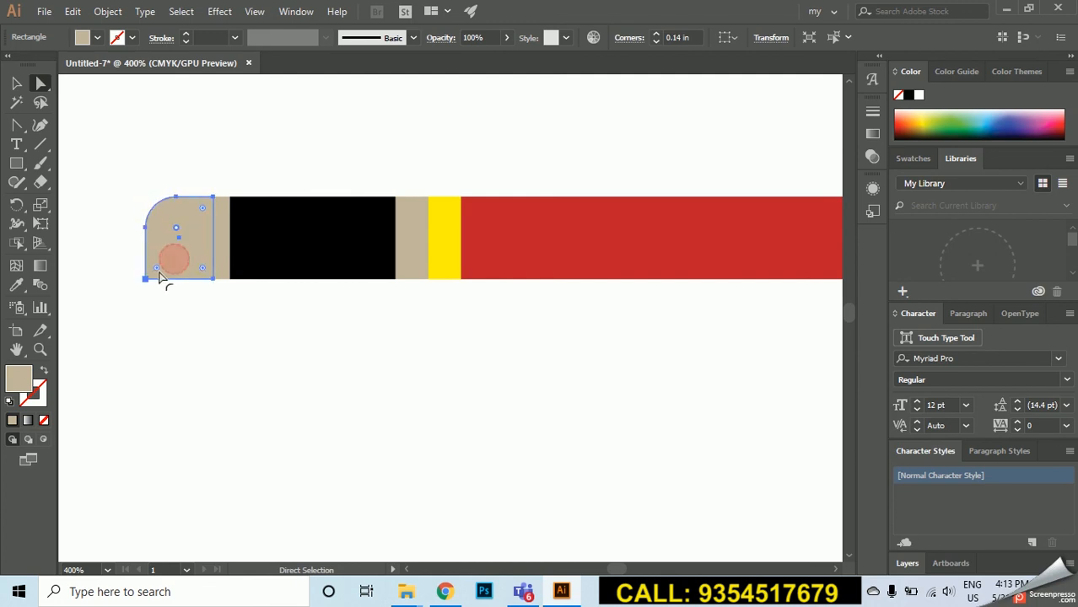
pyautogui.moveTo(157, 269); pyautogui.dragTo(169, 264)
pyautogui.hotkey('ctrl', 'z')
pyautogui.hotkey('ctrl', 'z')
pyautogui.hotkey('ctrl', 'z')
pyautogui.moveTo(160, 273); pyautogui.dragTo(172, 268)
pyautogui.click(192, 150)
pyautogui.hotkey('ctrl', 'z')
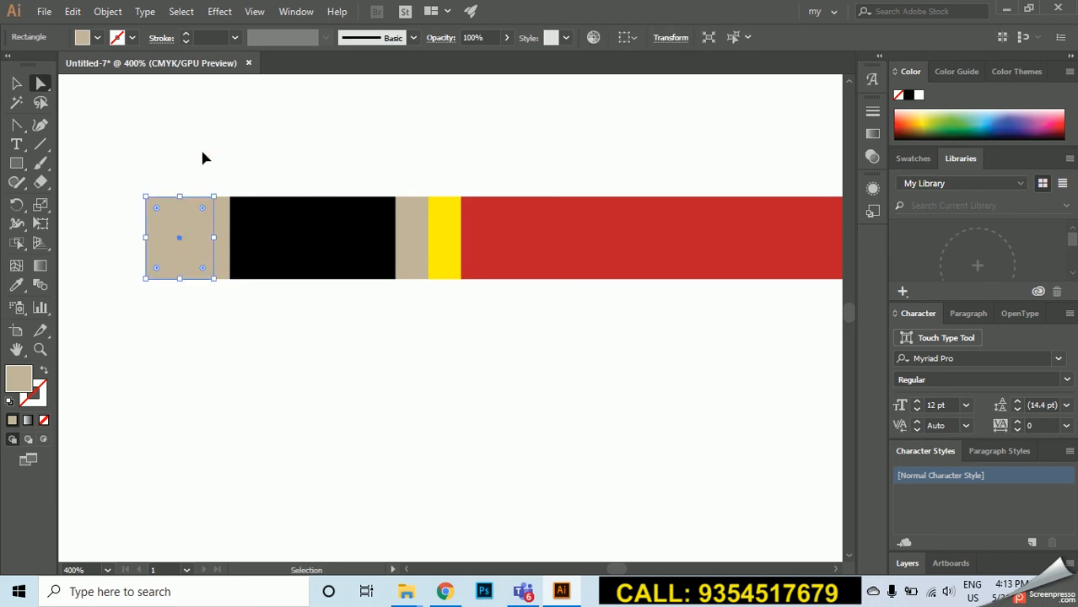
# Round the upper-left and lower-left corners of the beige end block into an eraser shape
pyautogui.click(202, 158)
pyautogui.press('a')
pyautogui.click(156, 211)
pyautogui.moveTo(156, 211); pyautogui.dragTo(179, 233)
pyautogui.moveTo(157, 273); pyautogui.dragTo(173, 263)
pyautogui.click(181, 178)
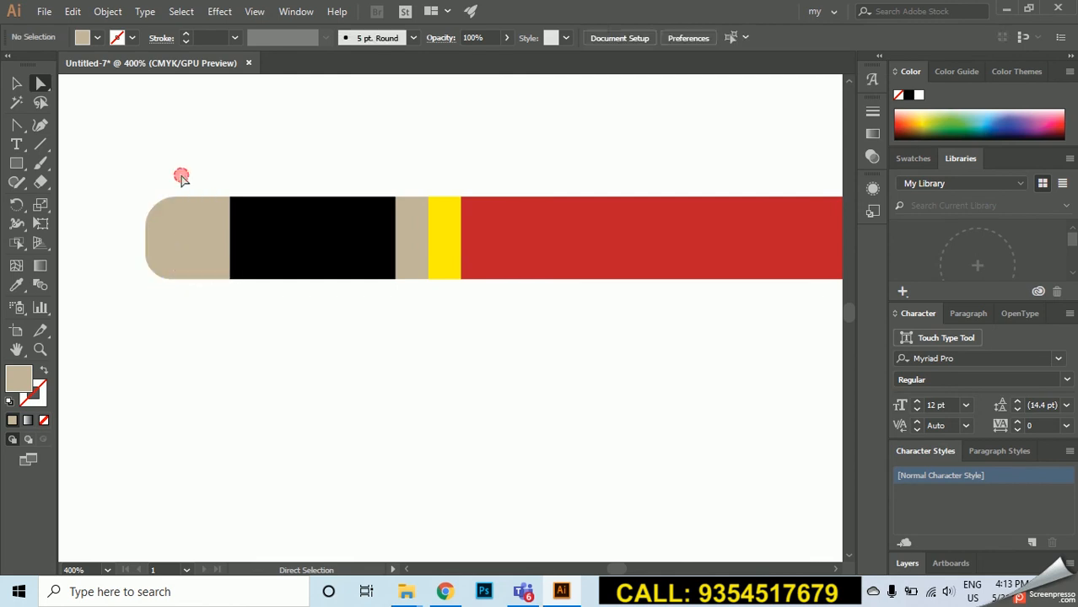
# Recolour the rounded end block orange-brown using the colour spectrum
pyautogui.click(14, 80)
pyautogui.click(169, 126)
pyautogui.click(176, 226)
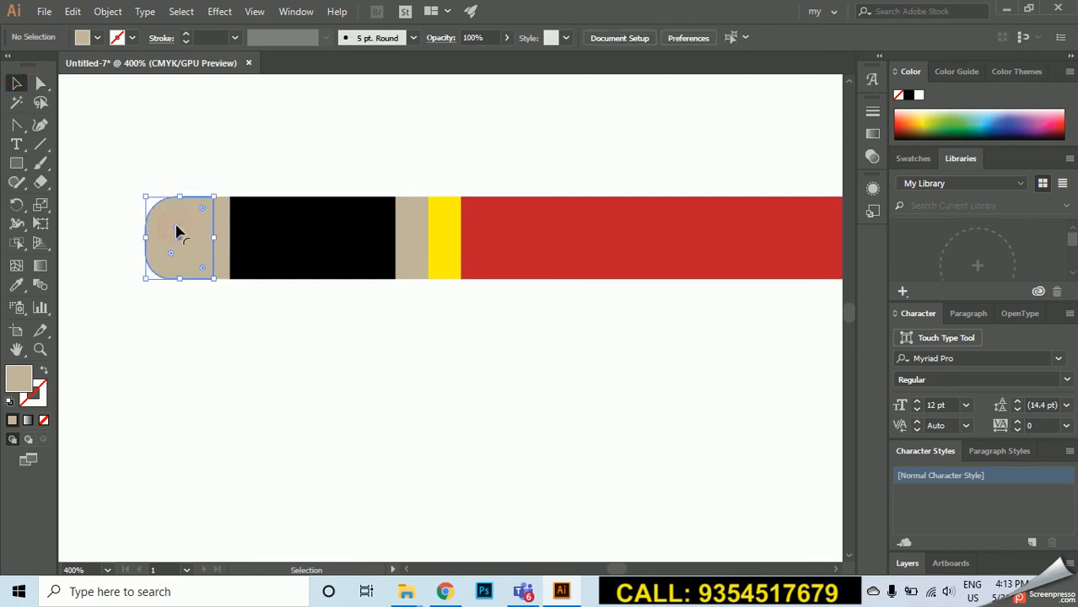
pyautogui.click(907, 122)
pyautogui.click(922, 121)
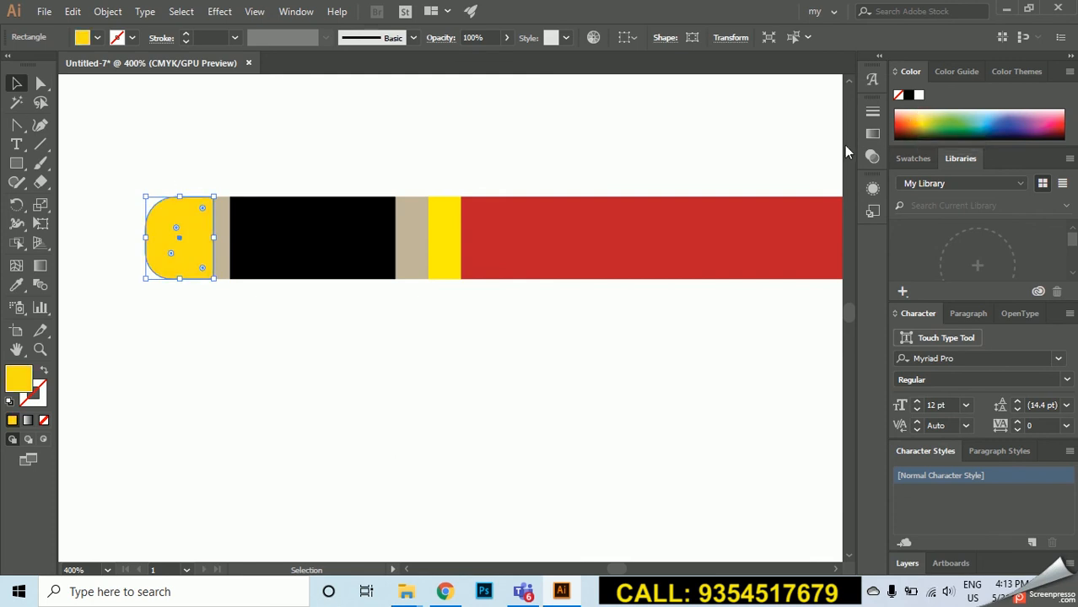
pyautogui.click(909, 123)
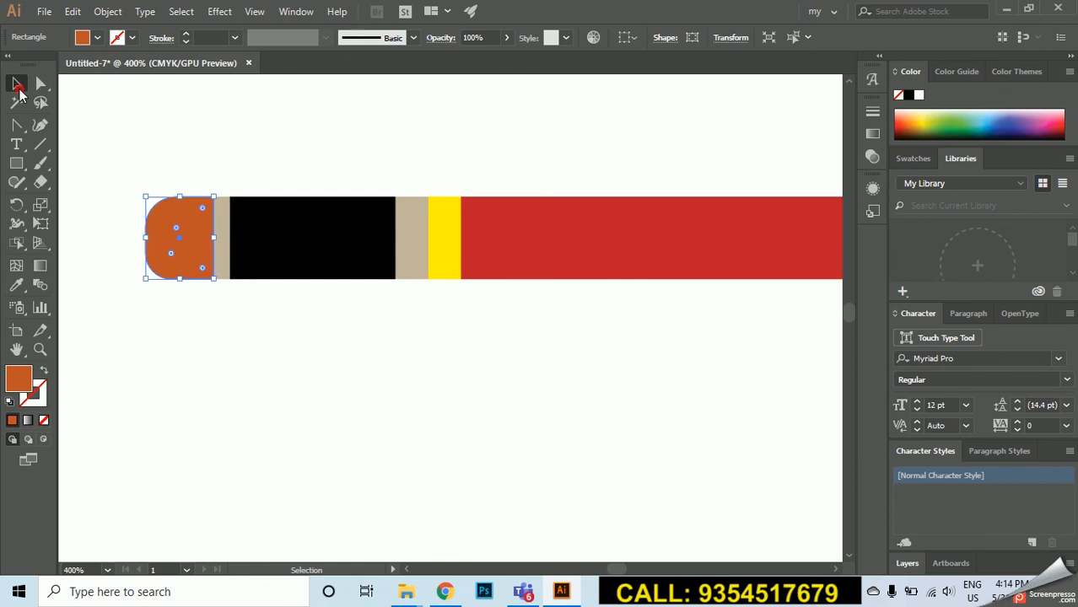
pyautogui.click(213, 117)
# Create a three-sided polygon below the red bar's right part and reduce it to a slim upright triangle
pyautogui.scroll(-3, 213, 116)
pyautogui.moveTo(599, 120); pyautogui.dragTo(525, 119)
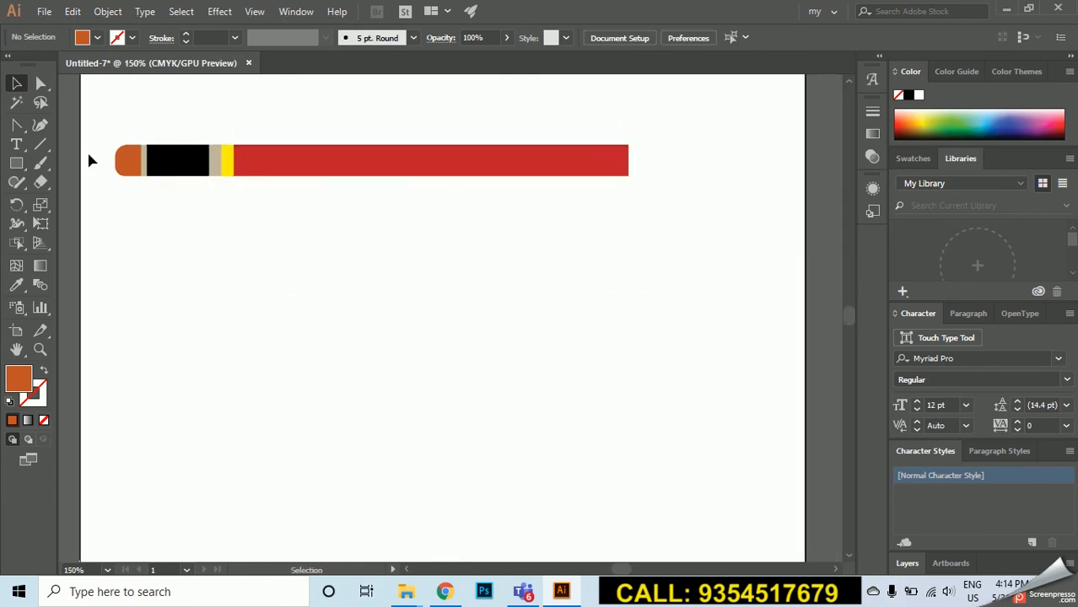
pyautogui.click(19, 169)
pyautogui.click(14, 169)
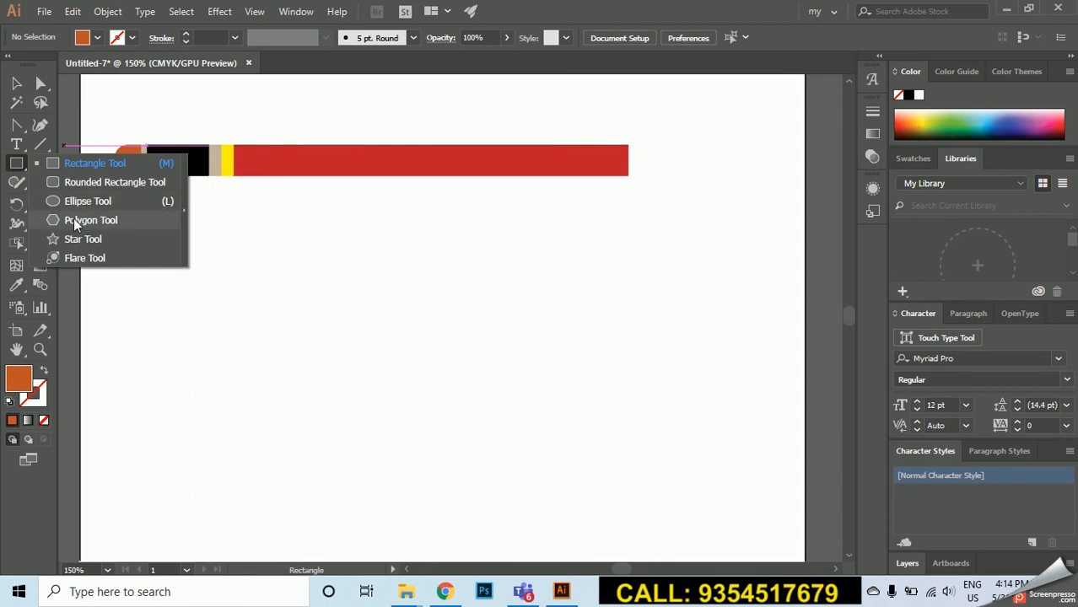
pyautogui.click(75, 224)
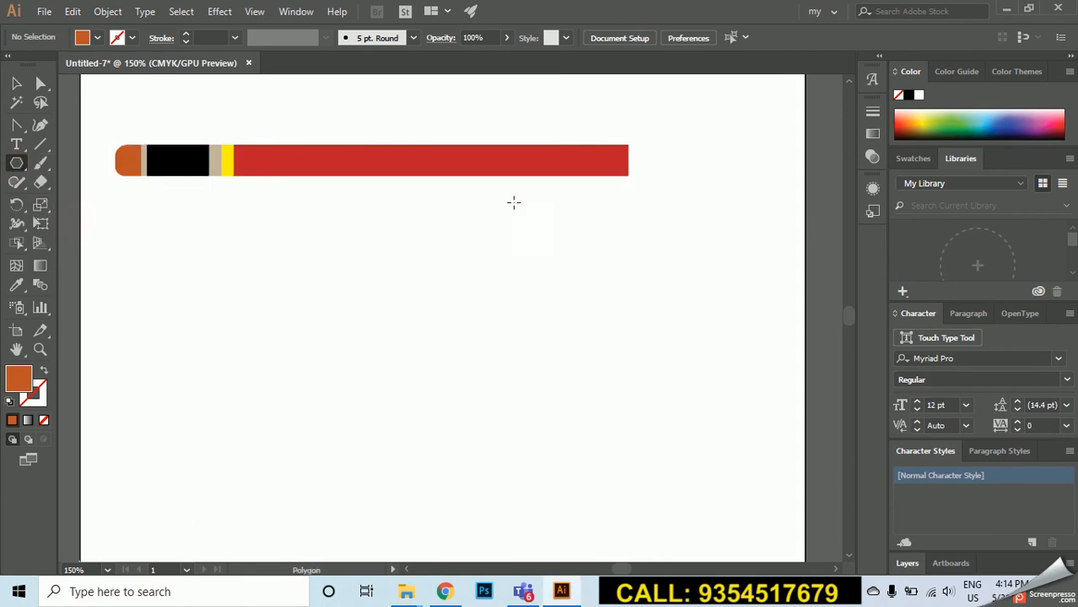
pyautogui.click(547, 238)
pyautogui.write('3')
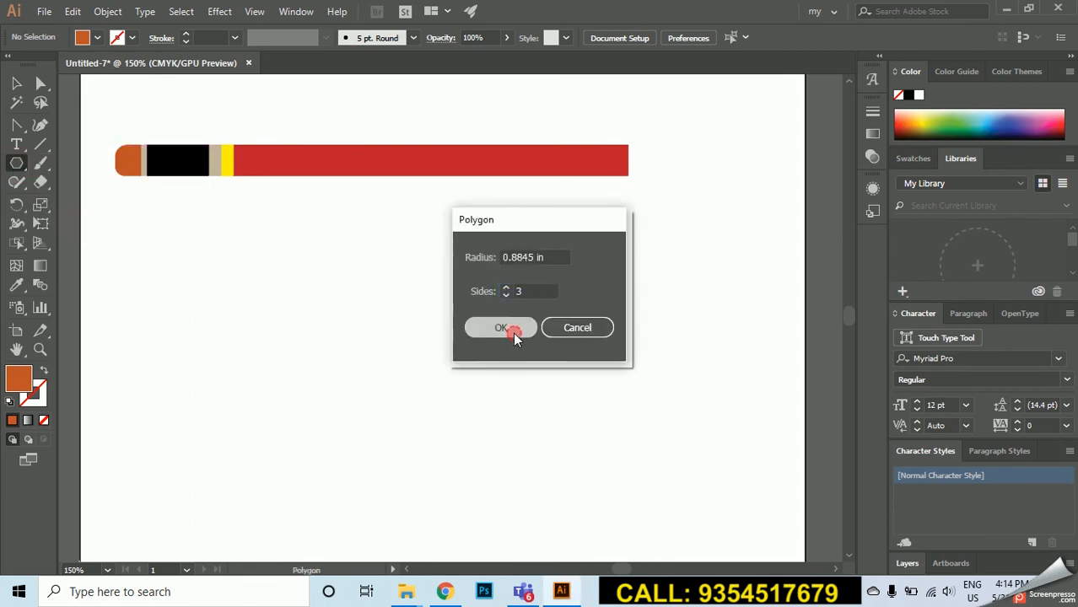
pyautogui.click(513, 329)
pyautogui.press('v')
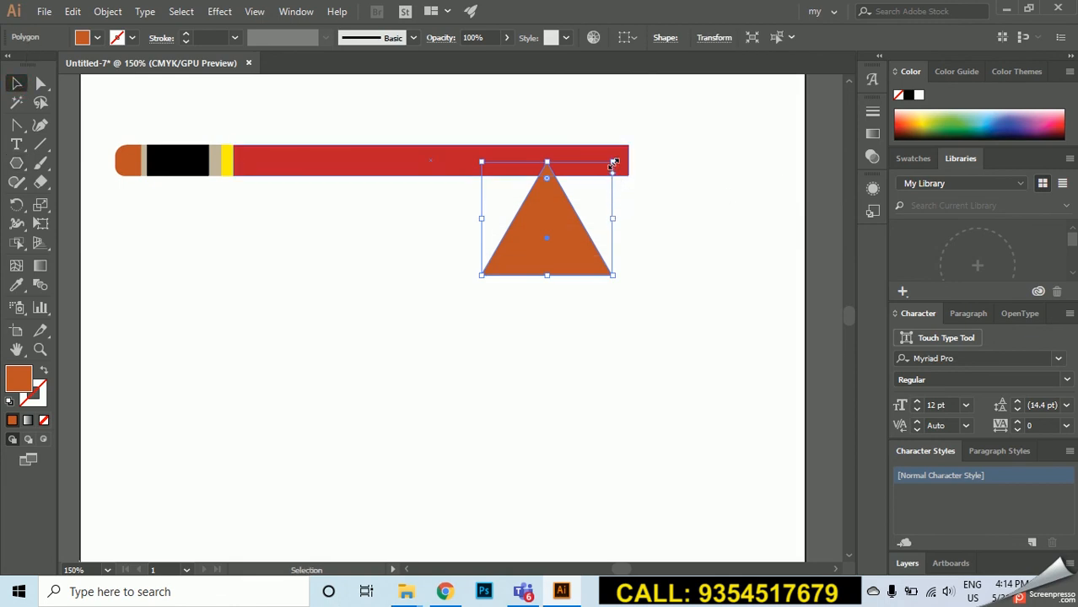
pyautogui.moveTo(615, 162); pyautogui.dragTo(598, 180)
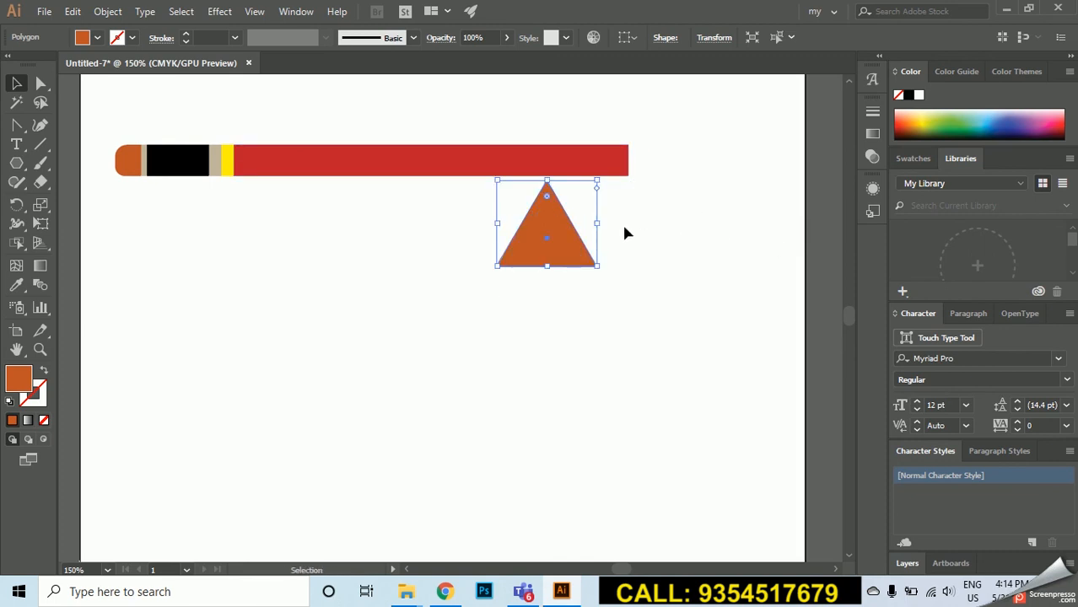
pyautogui.moveTo(598, 221); pyautogui.dragTo(566, 222)
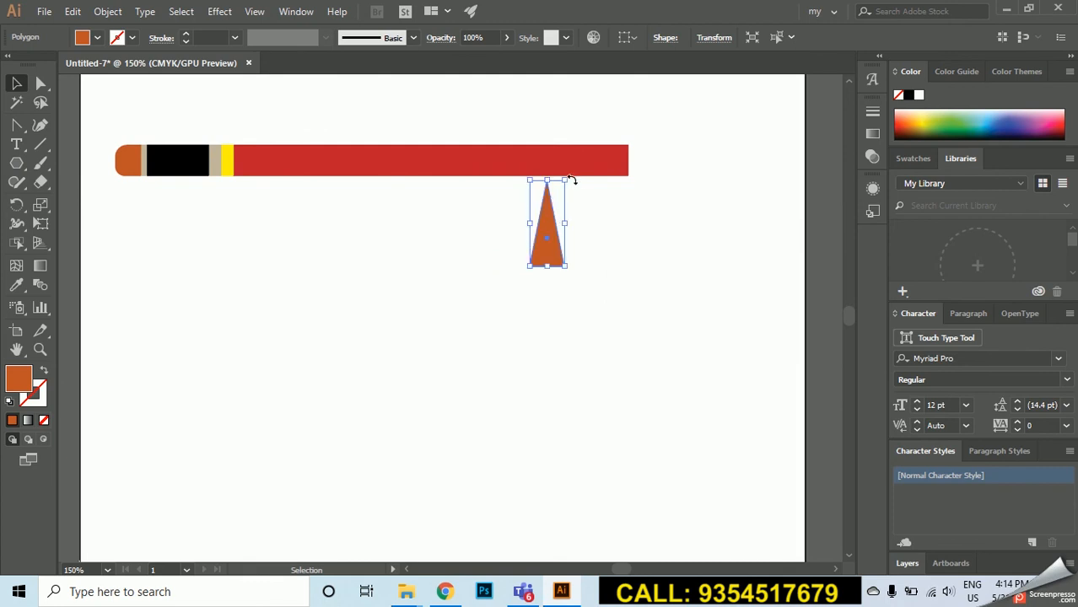
# Rotate the slim triangle to point right and fit its base to the red bar's right end at matching height
pyautogui.moveTo(571, 178)
pyautogui.mouseDown()
pyautogui.moveTo(599, 246)
pyautogui.moveTo(588, 224)
pyautogui.moveTo(664, 169)
pyautogui.moveTo(658, 159)
pyautogui.mouseUp()
pyautogui.scroll(2, 658, 159)
pyautogui.moveTo(688, 124); pyautogui.dragTo(688, 137)
pyautogui.click(684, 111)
# Fill the triangle at the pencil's right end with light tan brown
pyautogui.click(683, 150)
pyautogui.click(97, 39)
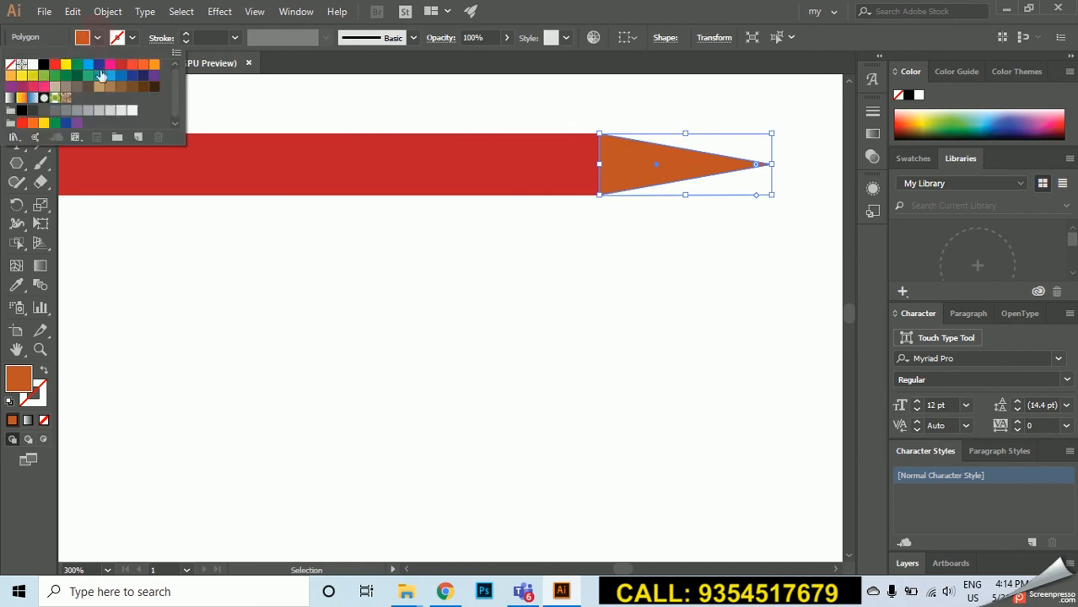
pyautogui.click(99, 86)
pyautogui.click(302, 121)
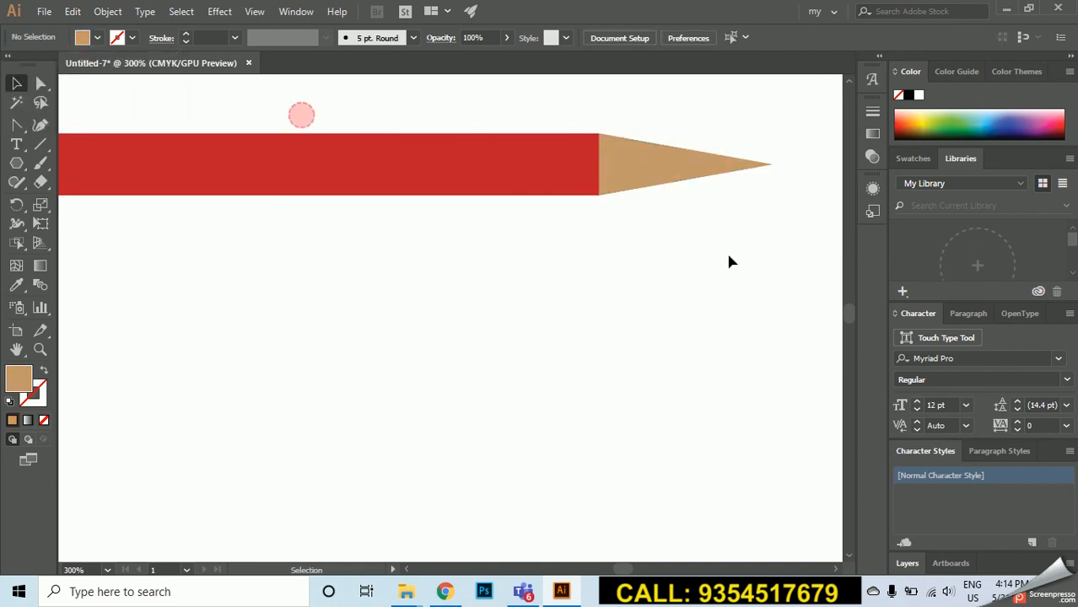
# Duplicate the tan triangle below the pencil, shrink the copy to about a third, and fill it black
pyautogui.moveTo(660, 173); pyautogui.dragTo(660, 276)
pyautogui.moveTo(775, 238); pyautogui.dragTo(712, 256)
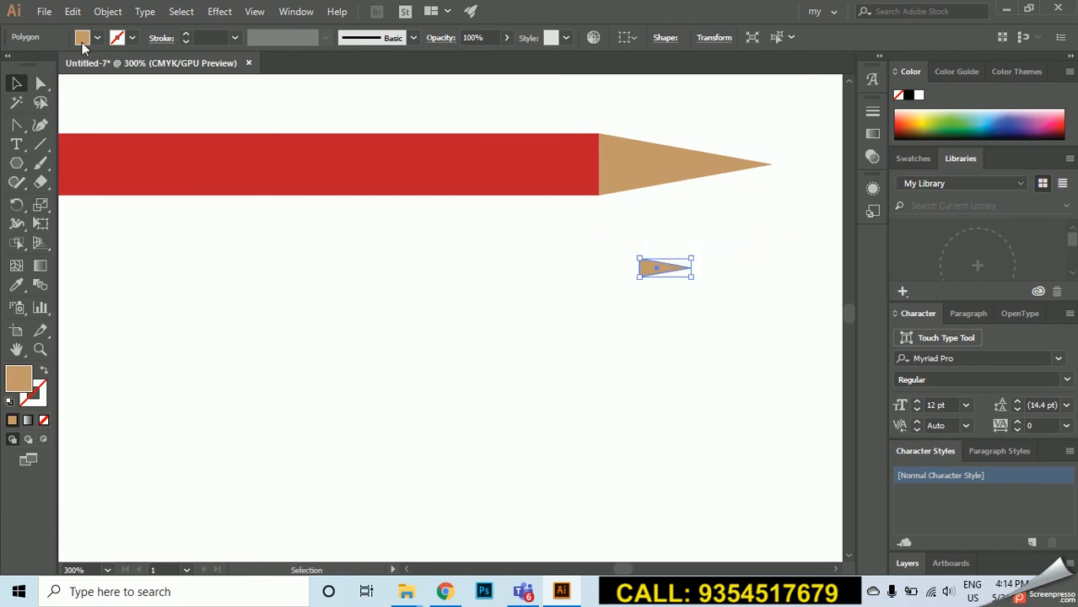
pyautogui.click(98, 39)
pyautogui.click(44, 66)
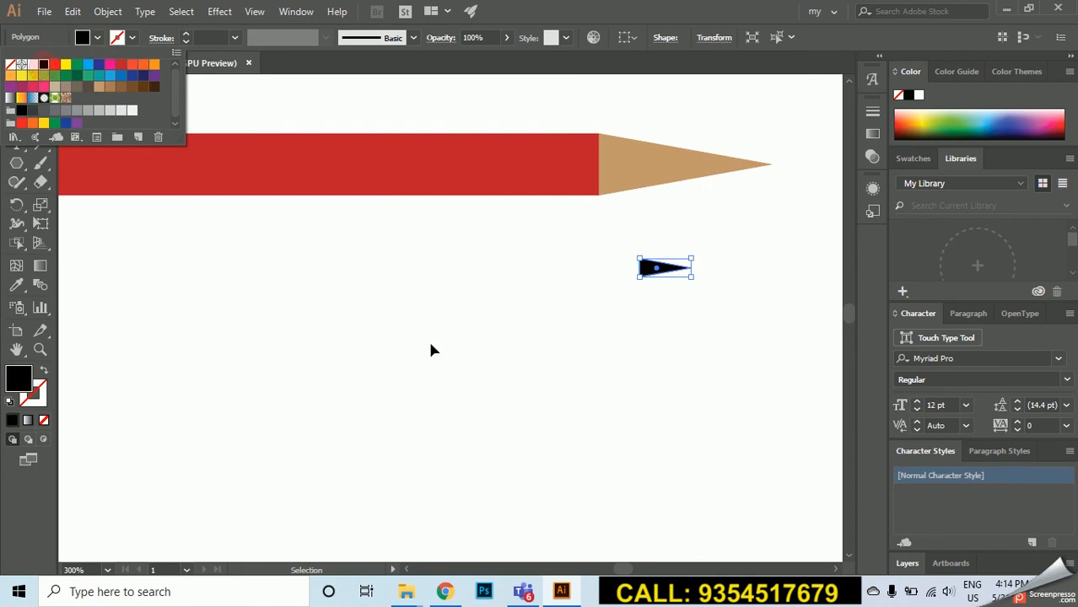
pyautogui.click(431, 346)
# Place the small black triangle on the point of the tan triangle as the pencil lead
pyautogui.moveTo(646, 268)
pyautogui.mouseDown()
pyautogui.moveTo(694, 170)
pyautogui.moveTo(726, 168)
pyautogui.moveTo(727, 152)
pyautogui.mouseUp()
pyautogui.click(729, 132)
pyautogui.scroll(-2, 729, 134)
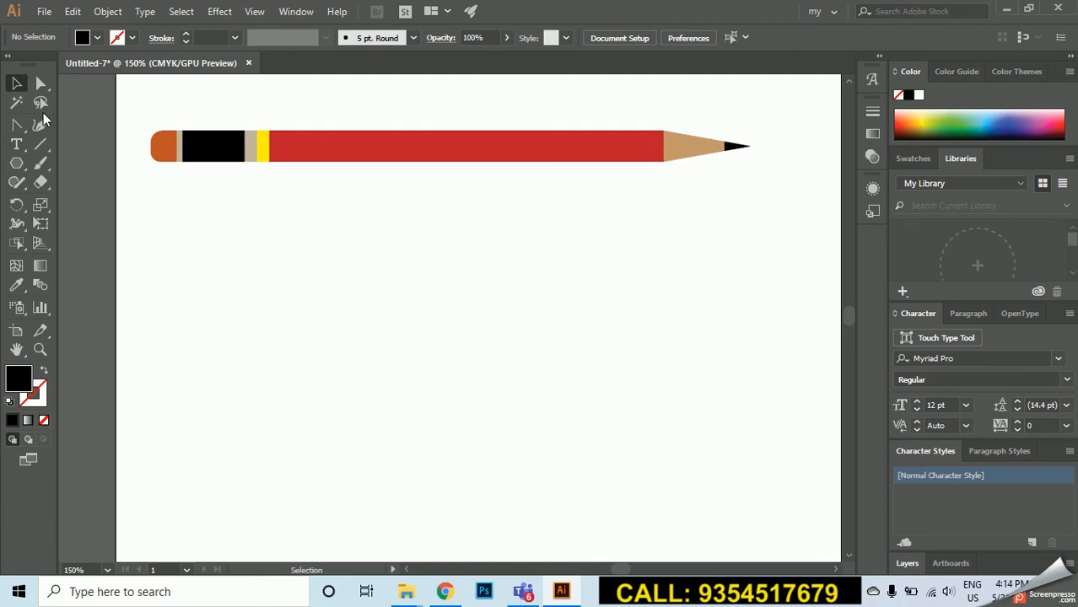
# Draw a horizontal line along the red bar's full length near its upper edge and give it a black stroke
pyautogui.click(41, 144)
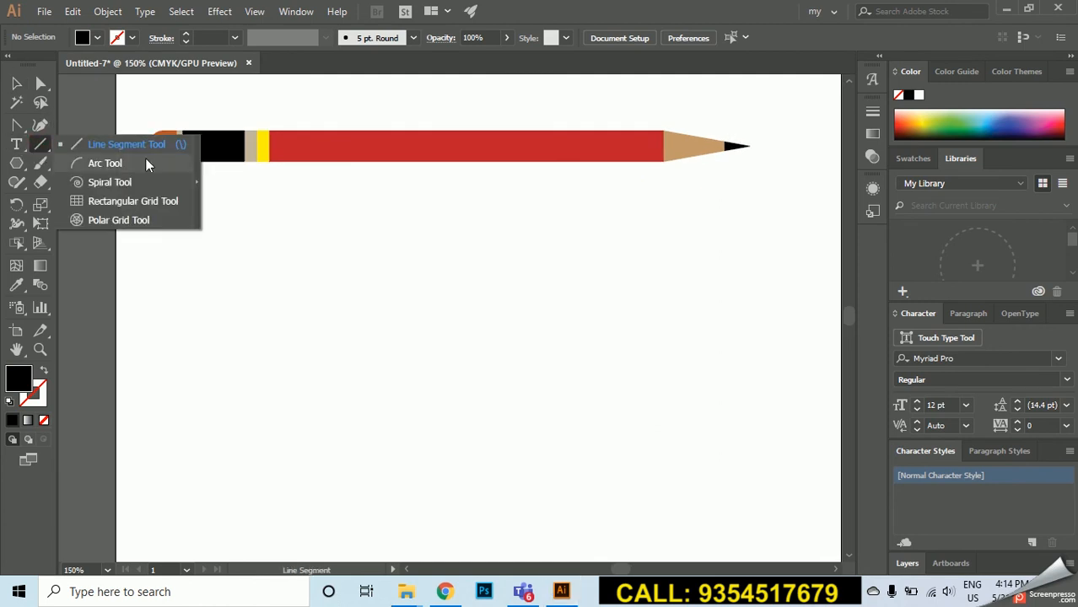
pyautogui.click(144, 153)
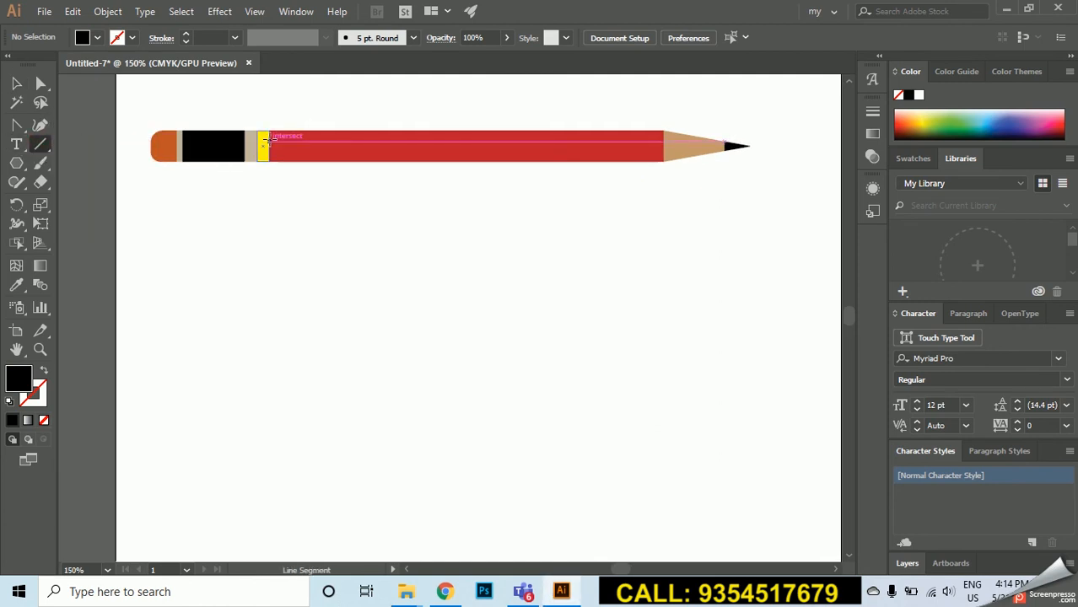
pyautogui.moveTo(268, 137); pyautogui.dragTo(663, 139)
pyautogui.click(131, 37)
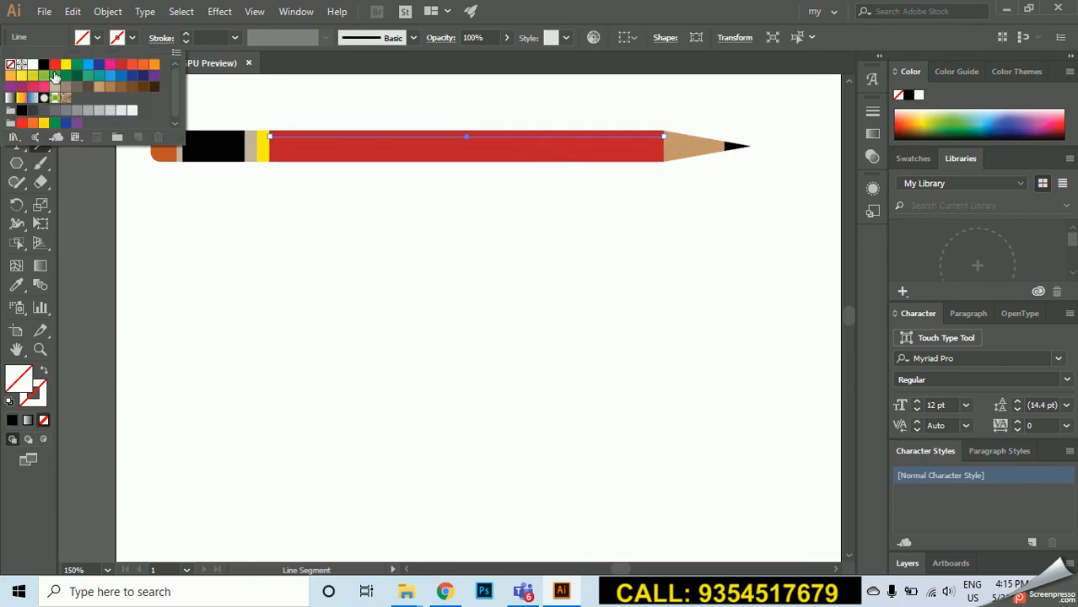
pyautogui.click(43, 64)
pyautogui.click(232, 246)
pyautogui.click(16, 83)
pyautogui.click(130, 91)
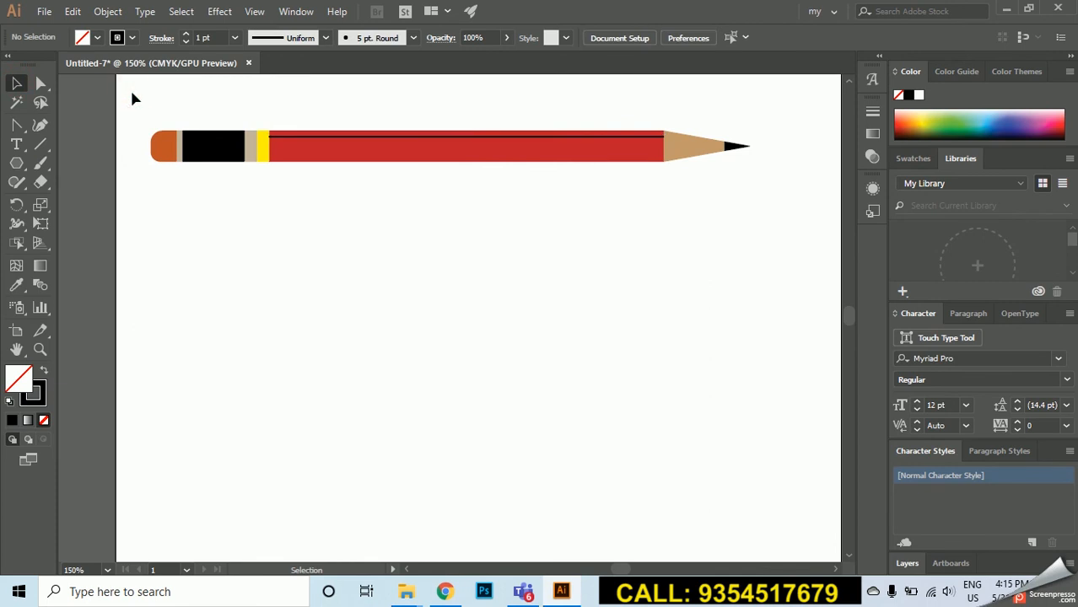
# Duplicate the black line downward on the red bar and repeat the copy for three evenly spaced lines
pyautogui.moveTo(401, 137); pyautogui.dragTo(402, 150)
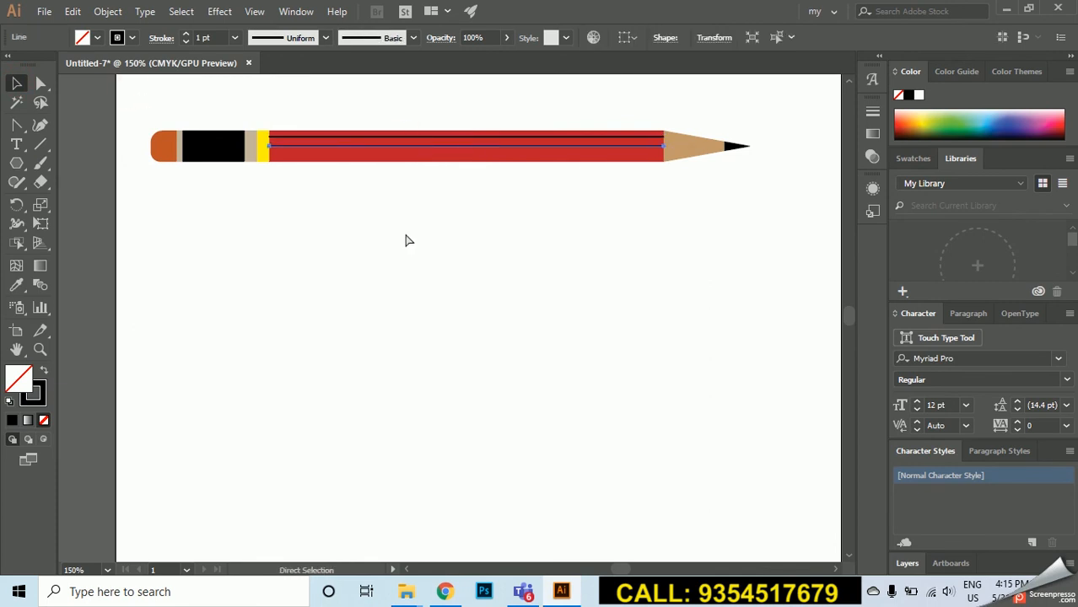
pyautogui.hotkey('ctrl', 'd')
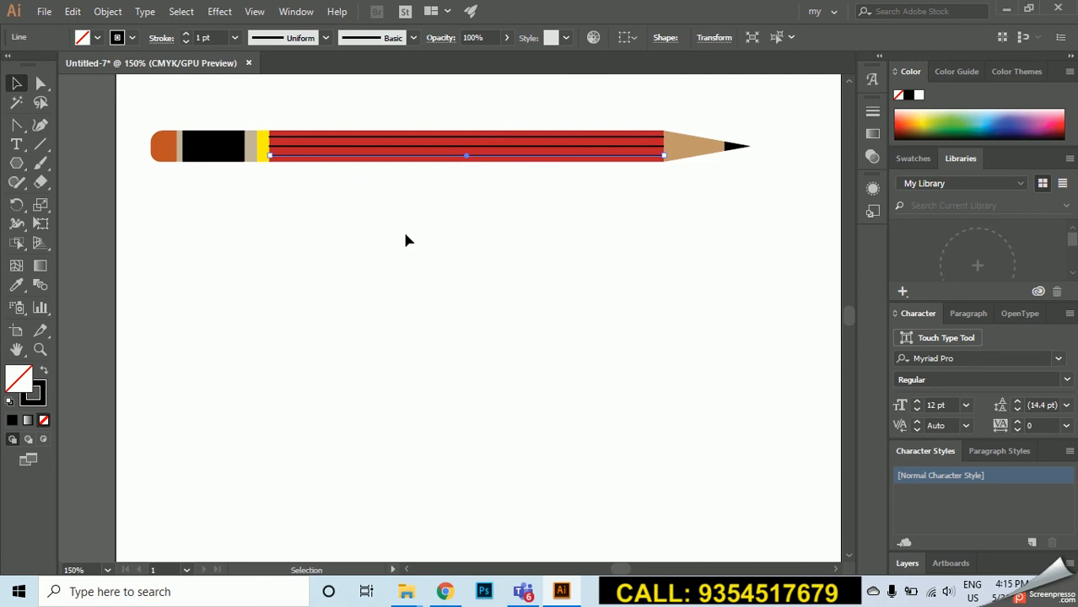
# Repeat the line copy several more times below the red bar, and undo the extra copies
pyautogui.press('a')
pyautogui.press('Down')
pyautogui.press('Down')
pyautogui.press('Down')
pyautogui.press('Down')
pyautogui.press('Down')
pyautogui.press('Down')
pyautogui.press('Down')
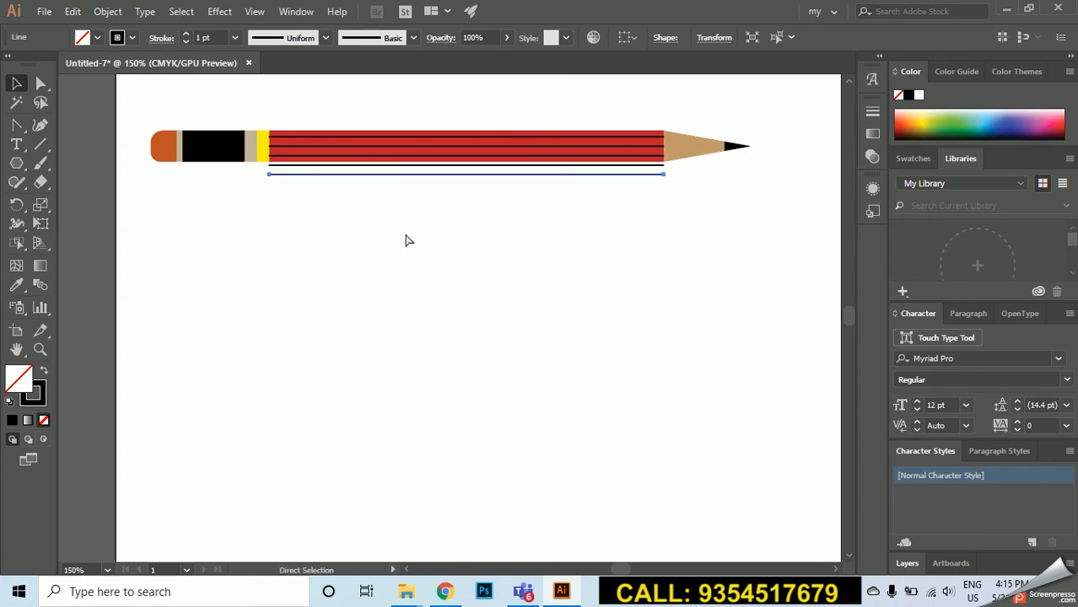
pyautogui.hotkey('ctrl', 'd')
pyautogui.hotkey('ctrl', 'd')
pyautogui.hotkey('ctrl', 'd')
pyautogui.hotkey('ctrl', 'd')
pyautogui.hotkey('ctrl', 'd')
pyautogui.hotkey('ctrl', 'd')
pyautogui.hotkey('ctrl', 'd')
pyautogui.hotkey('ctrl', 'd')
pyautogui.hotkey('ctrl', 'z')
pyautogui.hotkey('ctrl', 'z')
pyautogui.hotkey('ctrl', 'z')
pyautogui.hotkey('ctrl', 'z')
pyautogui.hotkey('ctrl', 'z')
pyautogui.hotkey('ctrl', 'z')
pyautogui.hotkey('ctrl', 'z')
pyautogui.hotkey('ctrl', 'z')
pyautogui.hotkey('ctrl', 'z')
pyautogui.click(405, 236)
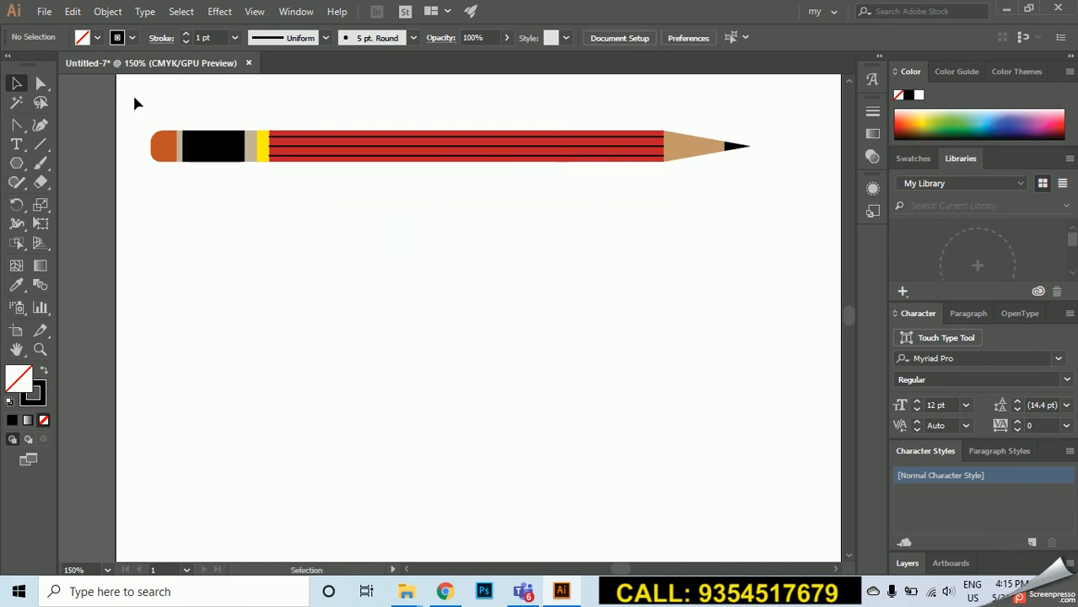
pyautogui.moveTo(131, 100)
pyautogui.mouseDown()
pyautogui.moveTo(568, 207)
pyautogui.moveTo(789, 223)
pyautogui.mouseUp()
pyautogui.click(715, 272)
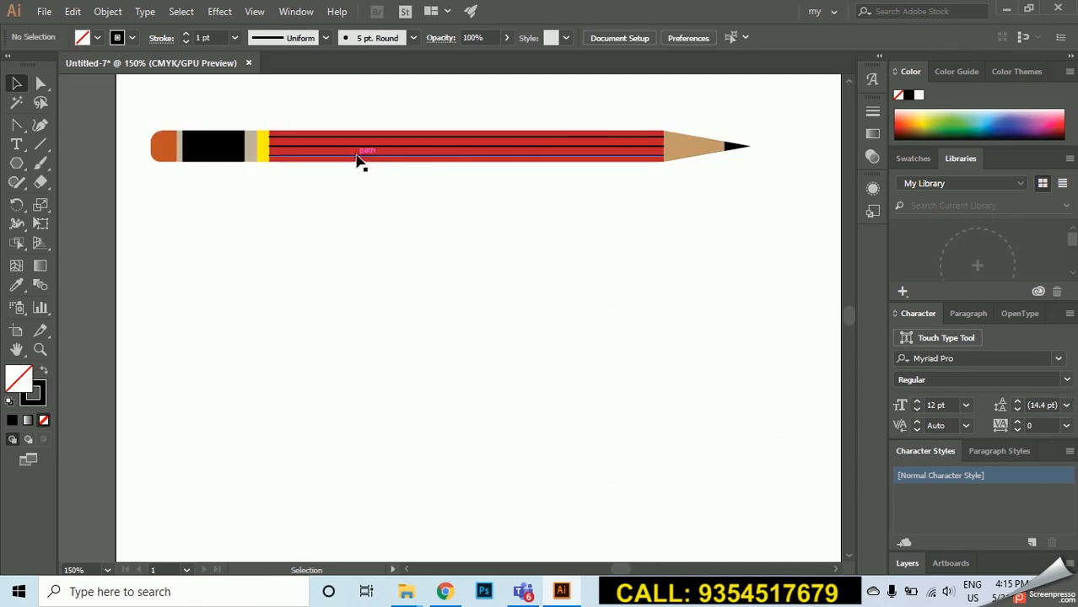
pyautogui.click(262, 158)
pyautogui.click(241, 180)
pyautogui.click(228, 157)
pyautogui.click(248, 216)
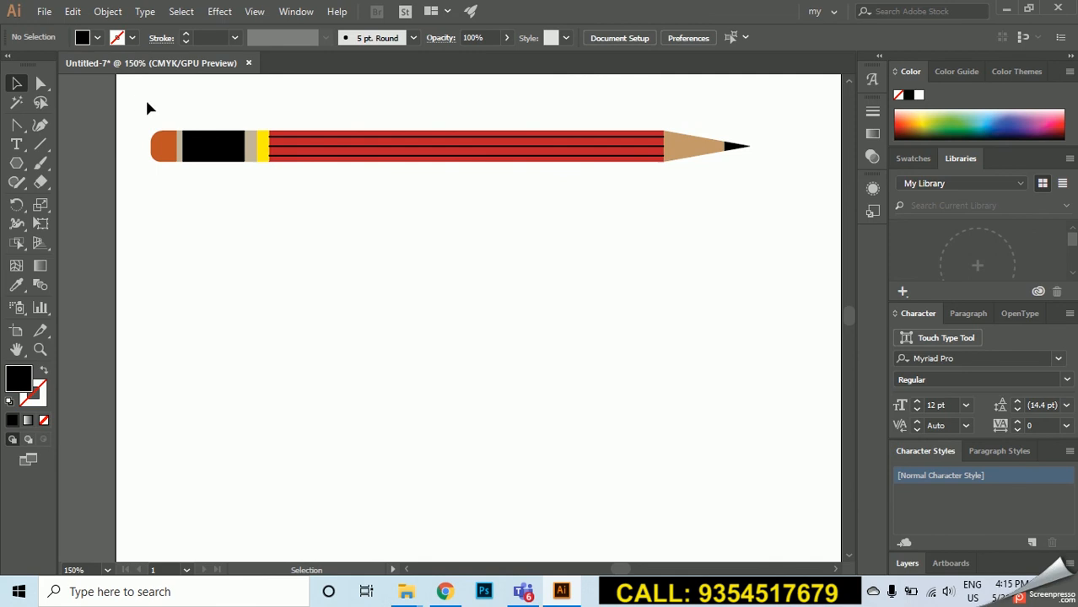
# Select all the parts of the pencil and group them into one object
pyautogui.moveTo(139, 88)
pyautogui.mouseDown()
pyautogui.moveTo(390, 211)
pyautogui.moveTo(807, 213)
pyautogui.mouseUp()
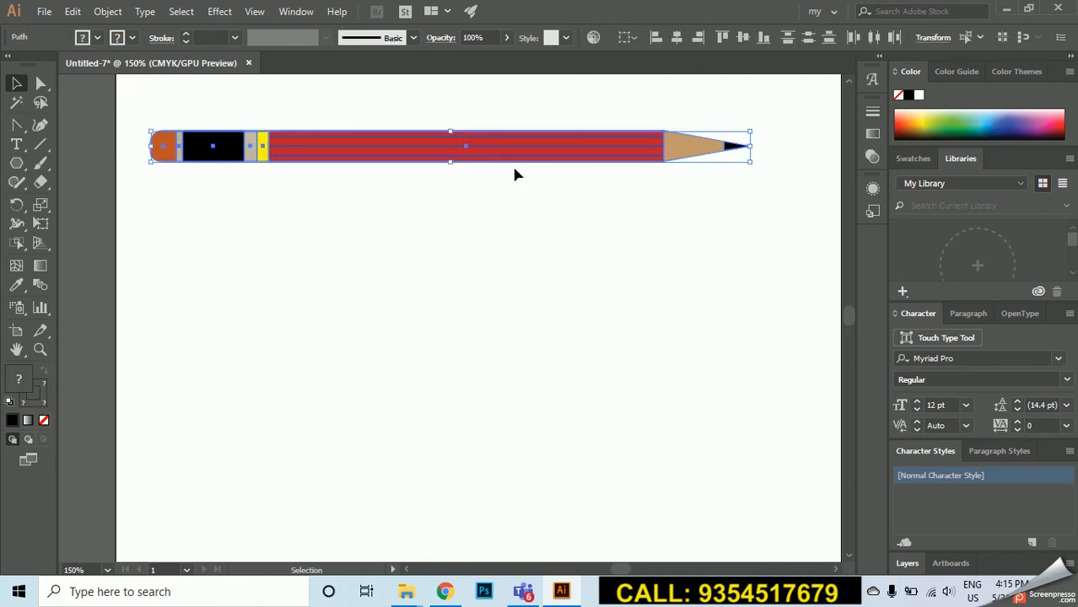
pyautogui.click(108, 12)
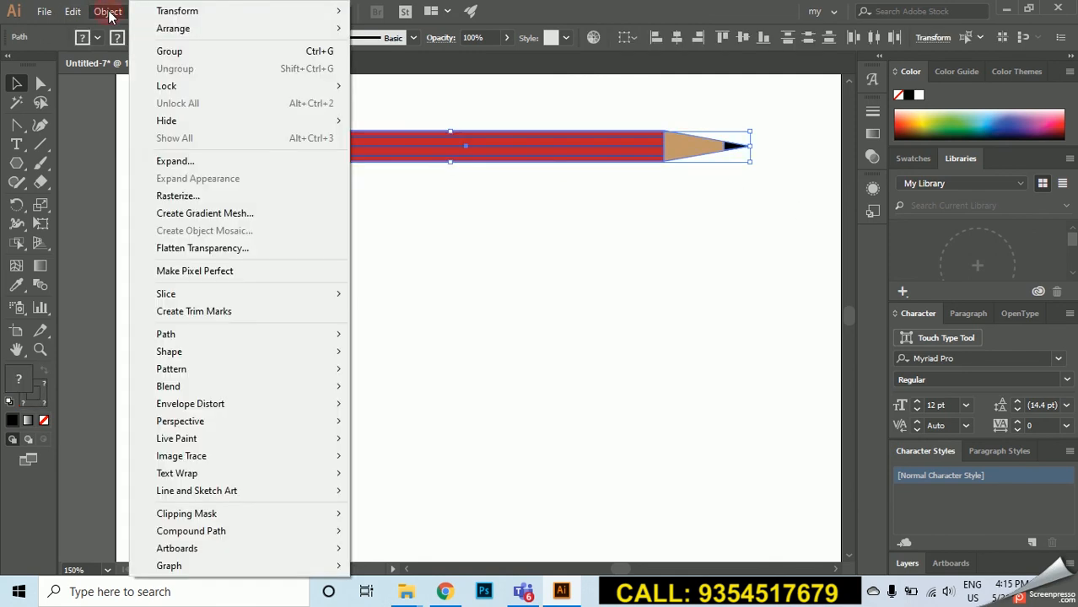
pyautogui.click(174, 54)
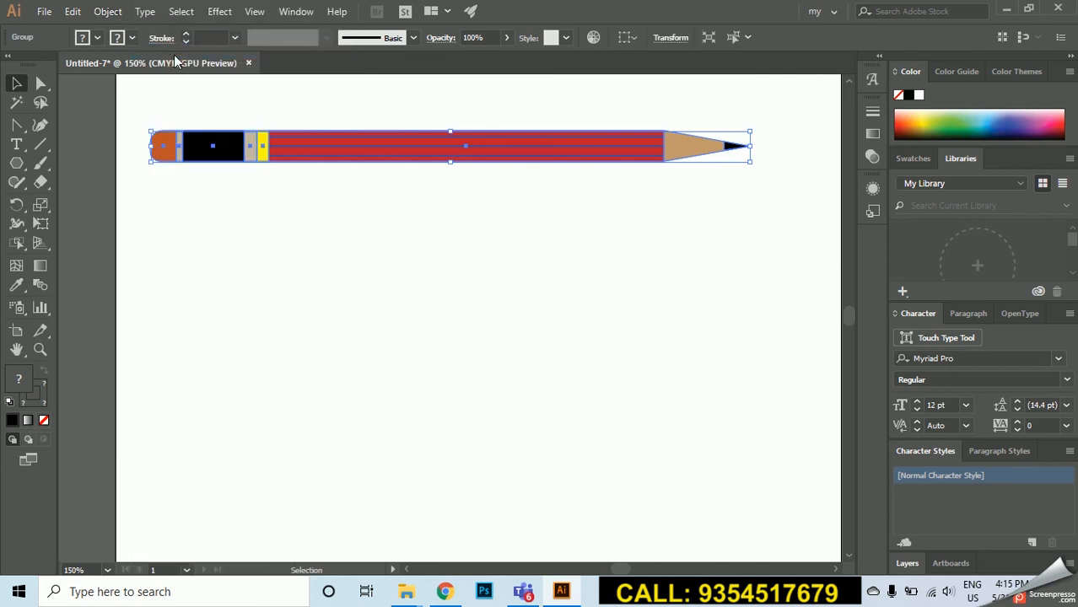
pyautogui.click(110, 13)
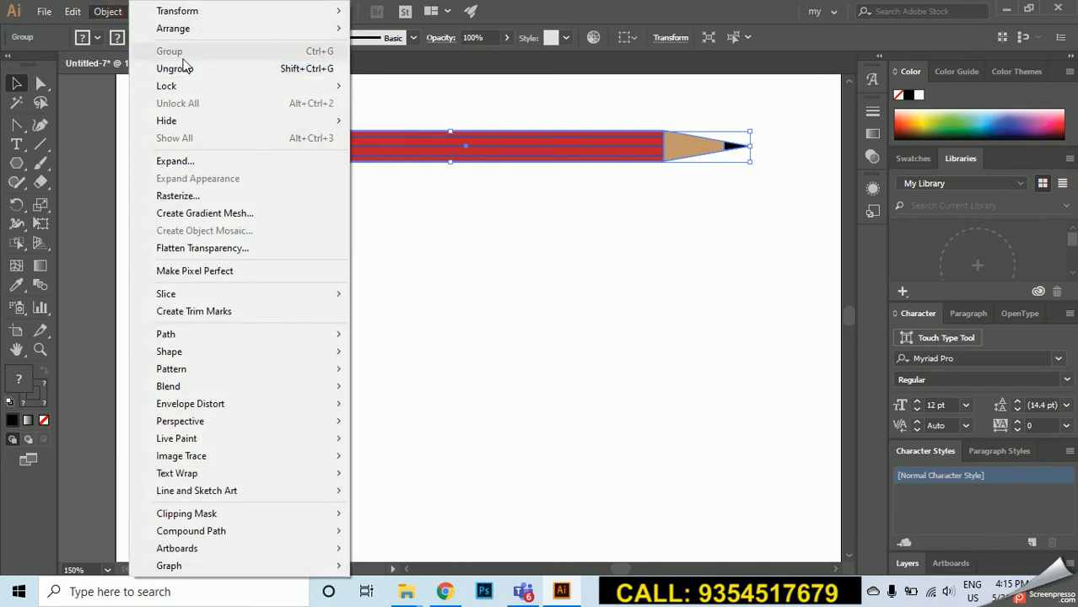
pyautogui.click(638, 195)
# Move the grouped pencil a little lower on the artboard
pyautogui.moveTo(680, 155)
pyautogui.mouseDown()
pyautogui.moveTo(686, 229)
pyautogui.moveTo(675, 152)
pyautogui.mouseUp()
pyautogui.click(672, 159)
pyautogui.click(686, 214)
pyautogui.click(678, 149)
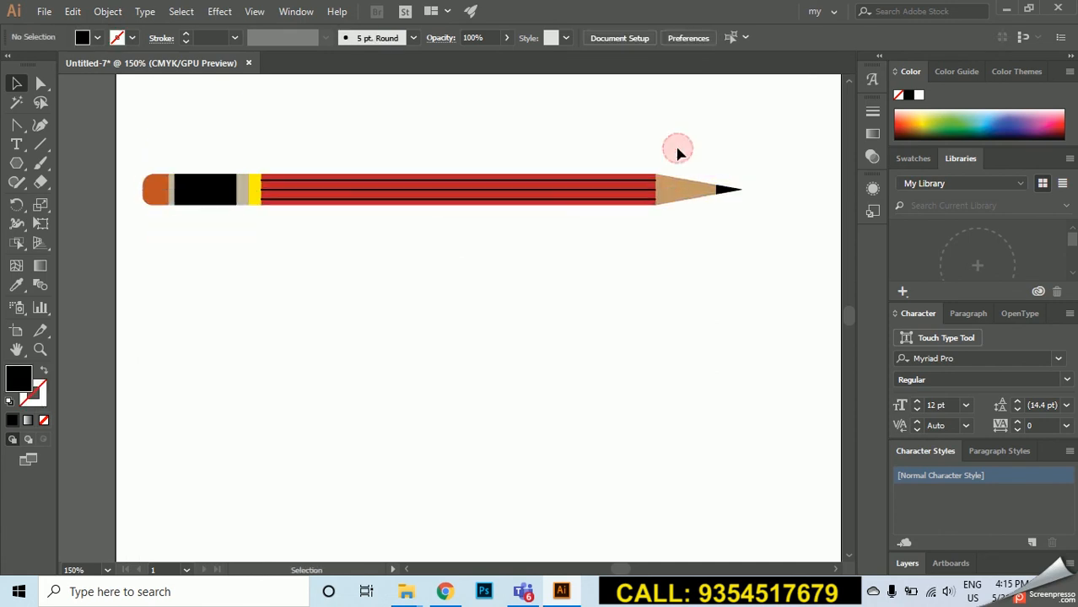
# Move the grouped pencil further down the artboard, and undo that move
pyautogui.click(673, 189)
pyautogui.moveTo(672, 189); pyautogui.dragTo(665, 223)
pyautogui.click(649, 135)
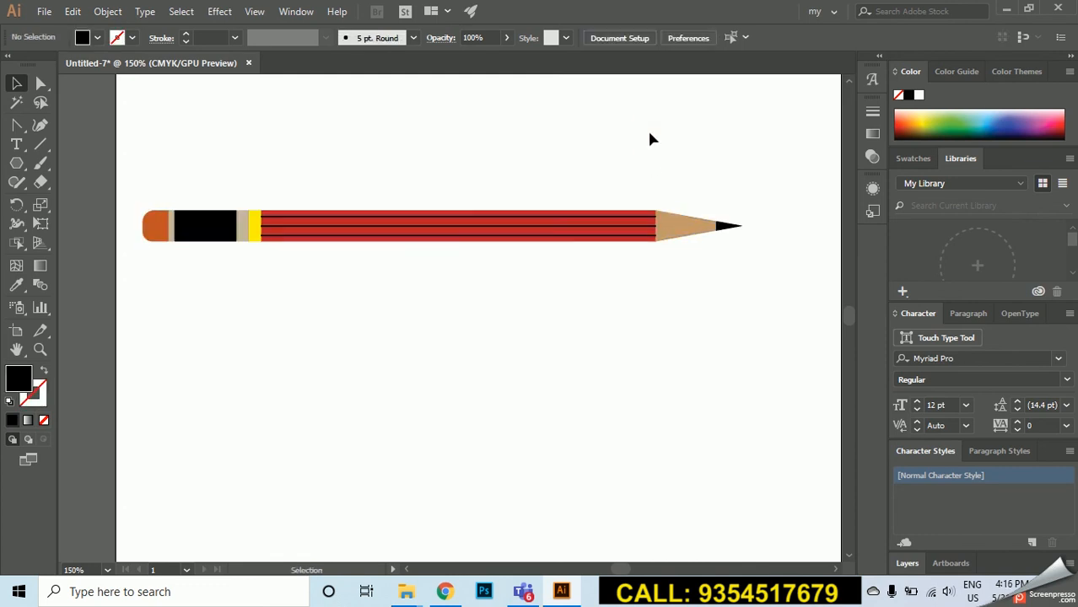
pyautogui.hotkey('ctrl', 'z')
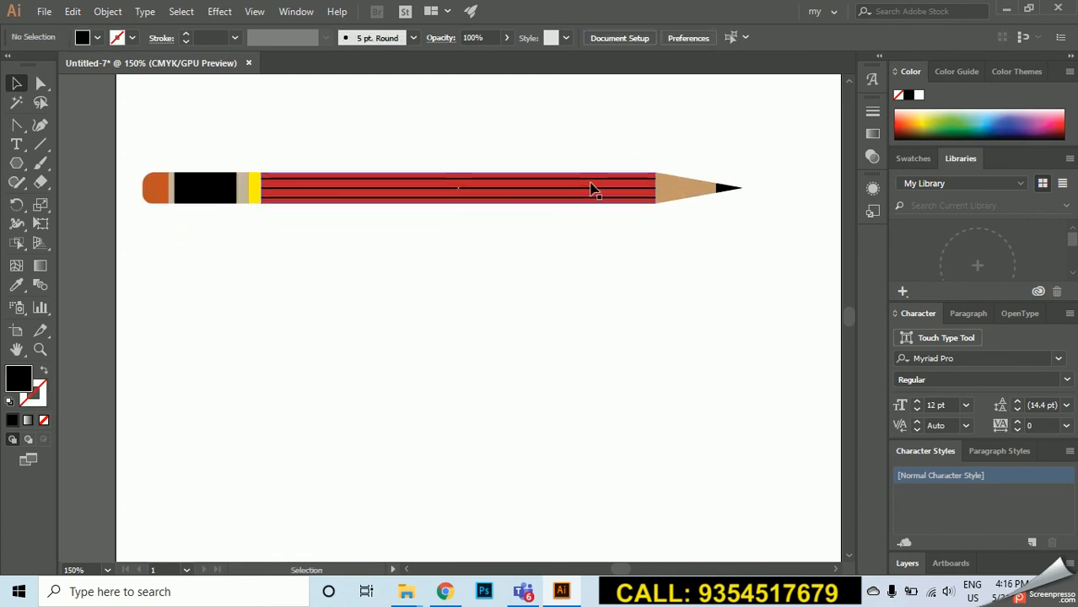
# Duplicate the pencil directly beneath itself without a gap, repeat the copy for a stack of six, and undo the copies
pyautogui.moveTo(590, 189)
pyautogui.mouseDown()
pyautogui.moveTo(590, 234)
pyautogui.moveTo(591, 221)
pyautogui.mouseUp()
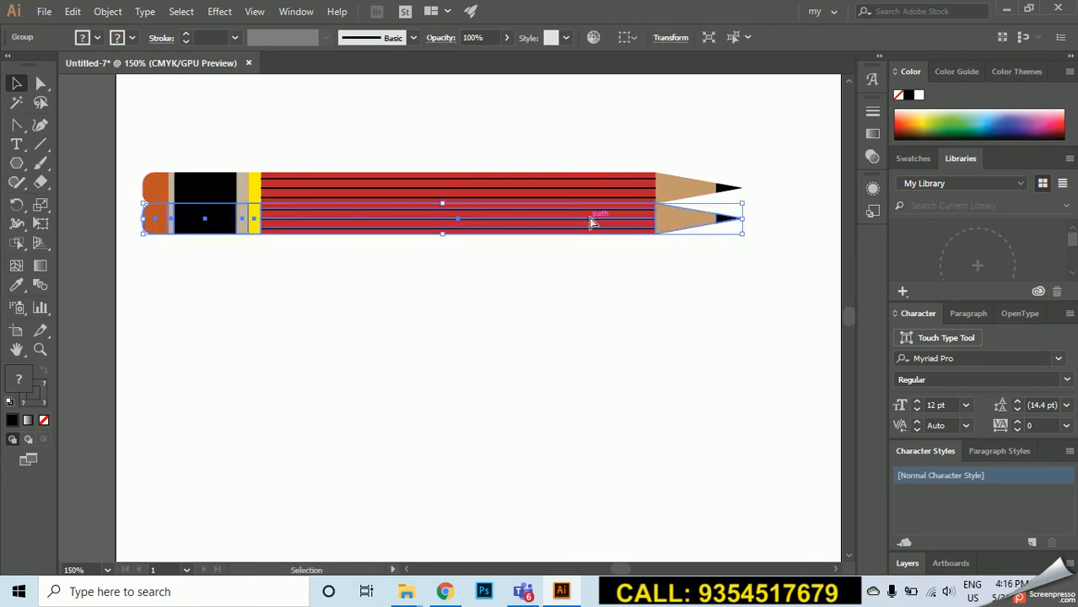
pyautogui.hotkey('ctrl', 'd')
pyautogui.hotkey('ctrl', 'd')
pyautogui.hotkey('ctrl', 'd')
pyautogui.hotkey('ctrl', 'd')
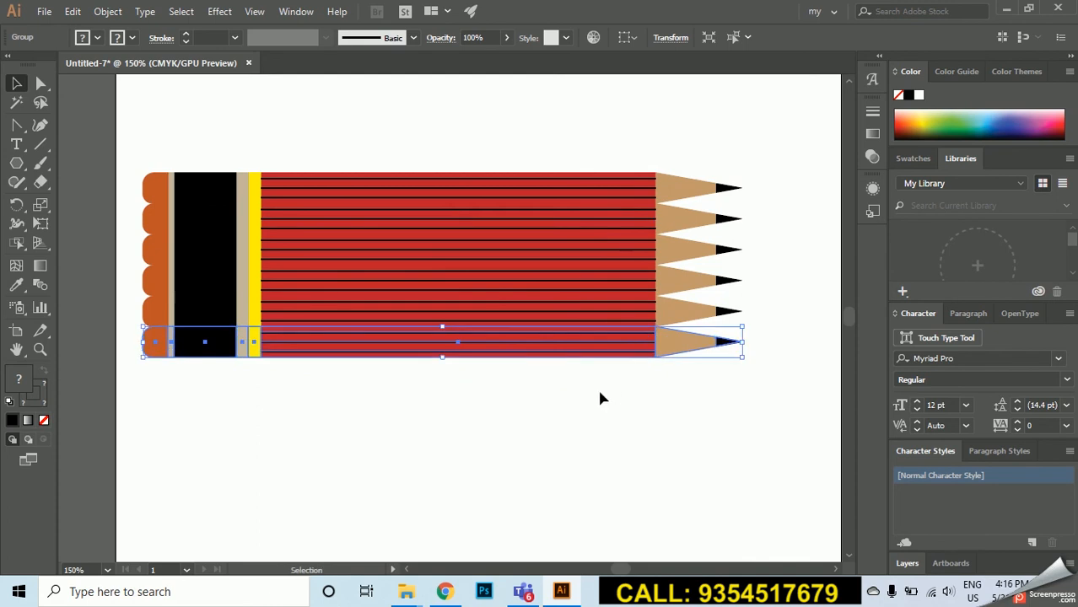
pyautogui.click(588, 432)
pyautogui.hotkey('ctrl', 'z')
pyautogui.hotkey('ctrl', 'z')
pyautogui.hotkey('ctrl', 'z')
pyautogui.hotkey('ctrl', 'z')
pyautogui.hotkey('ctrl', 'z')
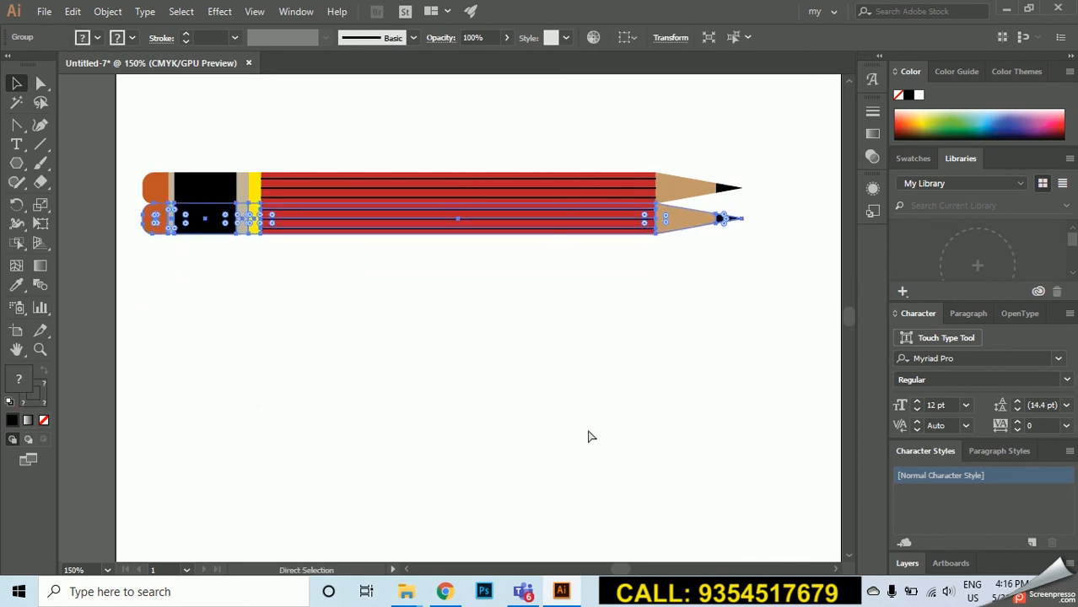
# Duplicate the pencil below itself with a small gap and repeat the copy for a stack of eight pencils
pyautogui.moveTo(492, 199); pyautogui.dragTo(490, 234)
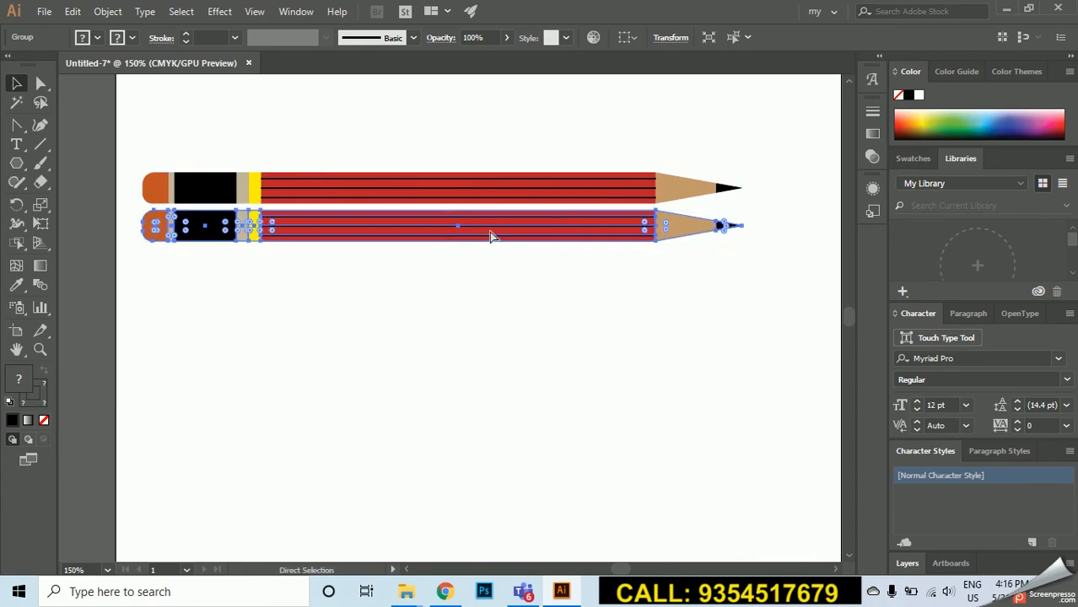
pyautogui.hotkey('ctrl', 'd')
pyautogui.hotkey('ctrl', 'd')
pyautogui.hotkey('ctrl', 'd')
pyautogui.hotkey('ctrl', 'd')
pyautogui.hotkey('ctrl', 'd')
pyautogui.hotkey('ctrl', 'd')
pyautogui.click(485, 150)
pyautogui.hotkey('ctrl', '-')
pyautogui.hotkey('ctrl', '-')
pyautogui.hotkey('ctrl', '+')
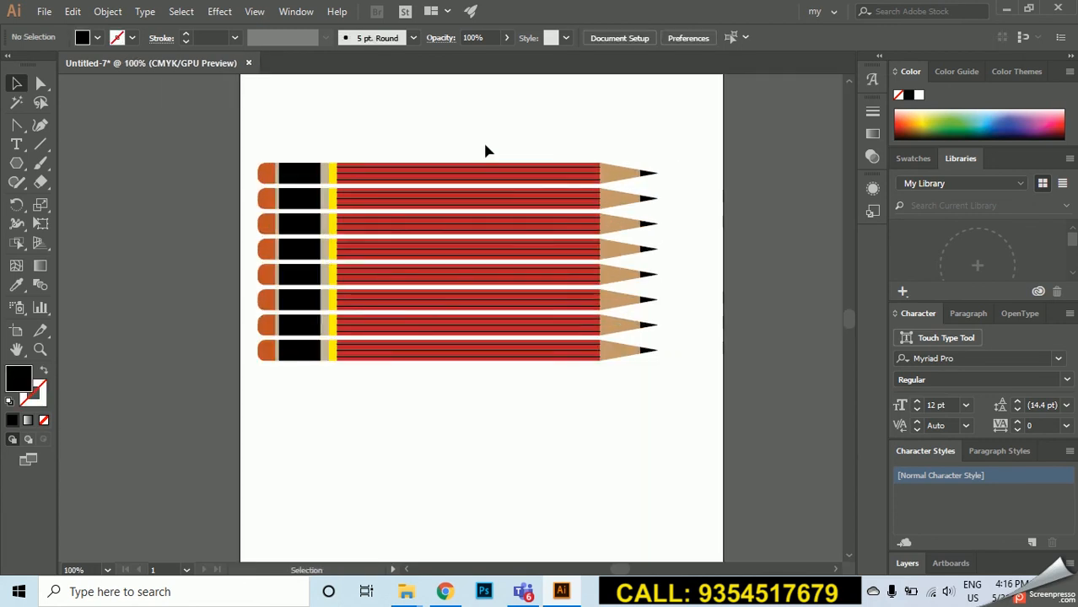
# Draw a tall black rectangle with the Rectangle tool in the empty area below the pencils as a phone body
pyautogui.click(20, 81)
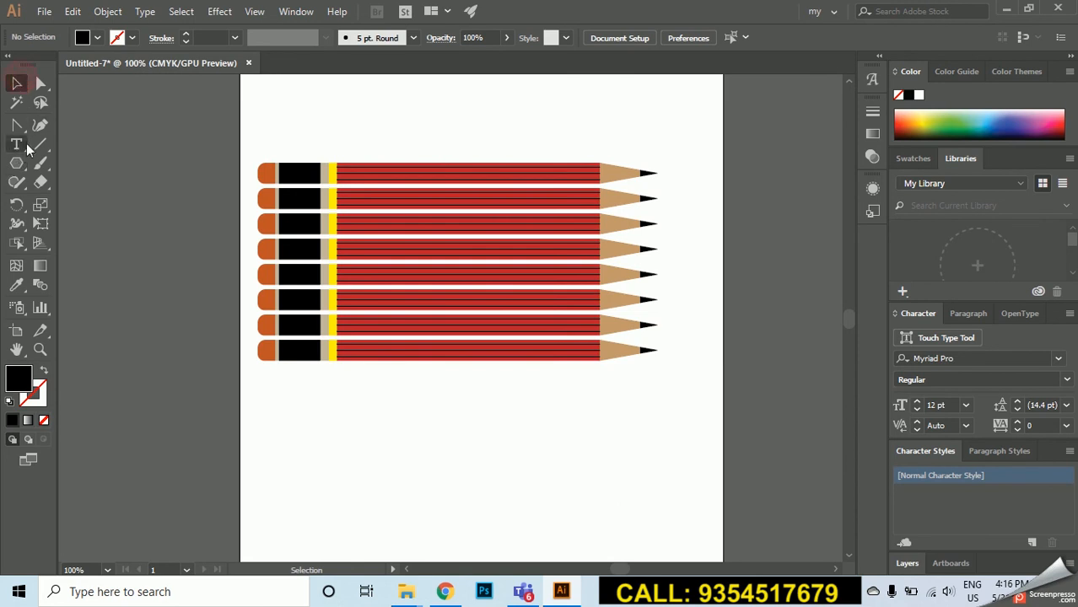
pyautogui.click(16, 163)
pyautogui.click(76, 166)
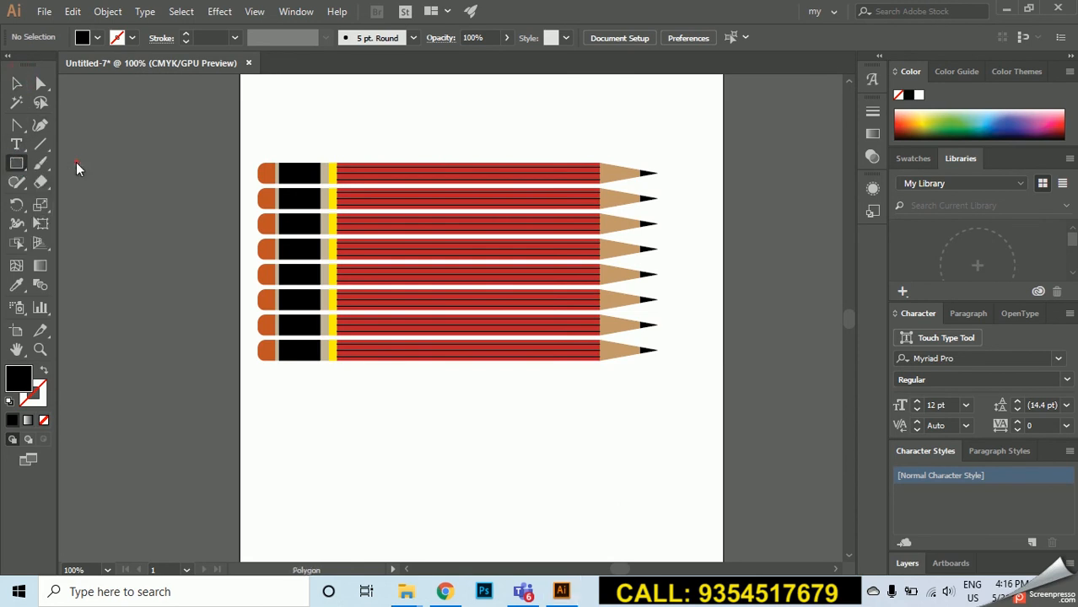
pyautogui.hotkey('ctrl', '+')
pyautogui.moveTo(452, 404); pyautogui.dragTo(424, 170)
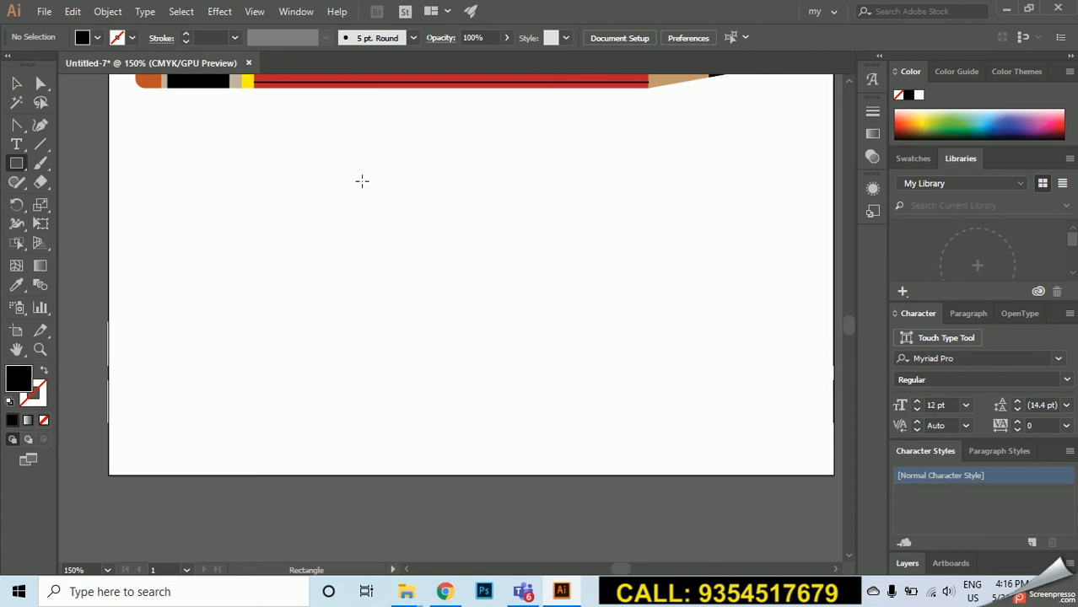
pyautogui.moveTo(291, 173); pyautogui.dragTo(431, 436)
# Round all four corners of the black rectangle and widen it slightly
pyautogui.click(14, 83)
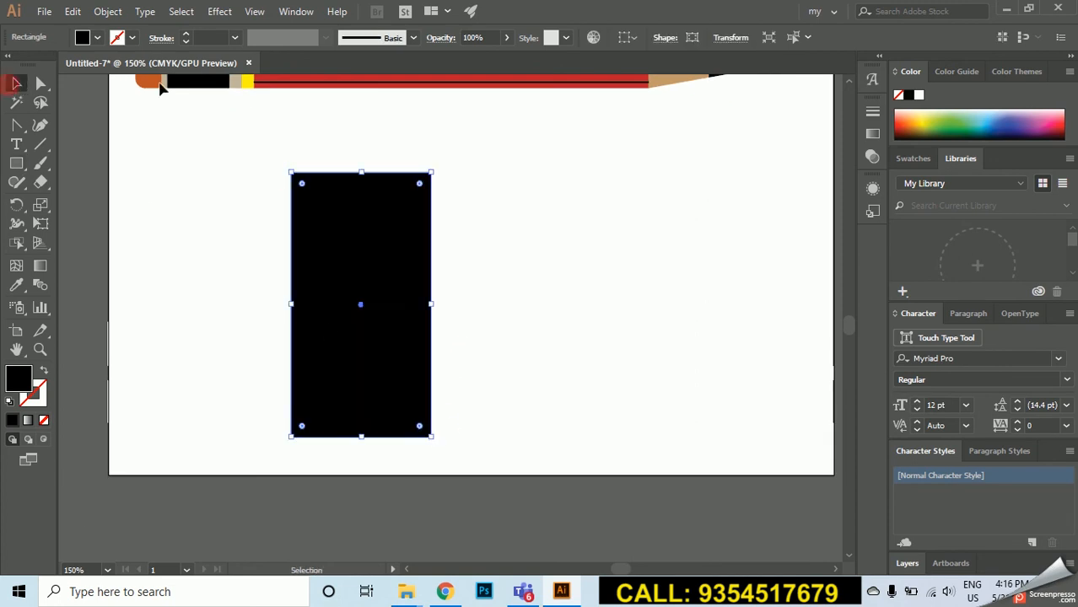
pyautogui.moveTo(302, 183); pyautogui.dragTo(314, 200)
pyautogui.click(339, 146)
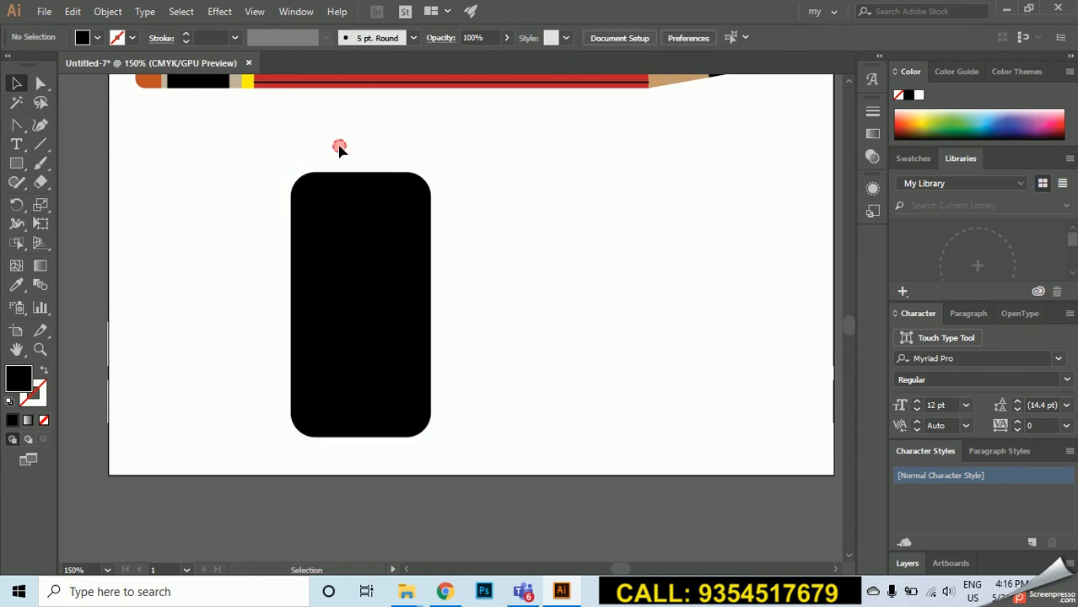
pyautogui.click(411, 272)
pyautogui.moveTo(432, 304); pyautogui.dragTo(443, 304)
pyautogui.click(480, 276)
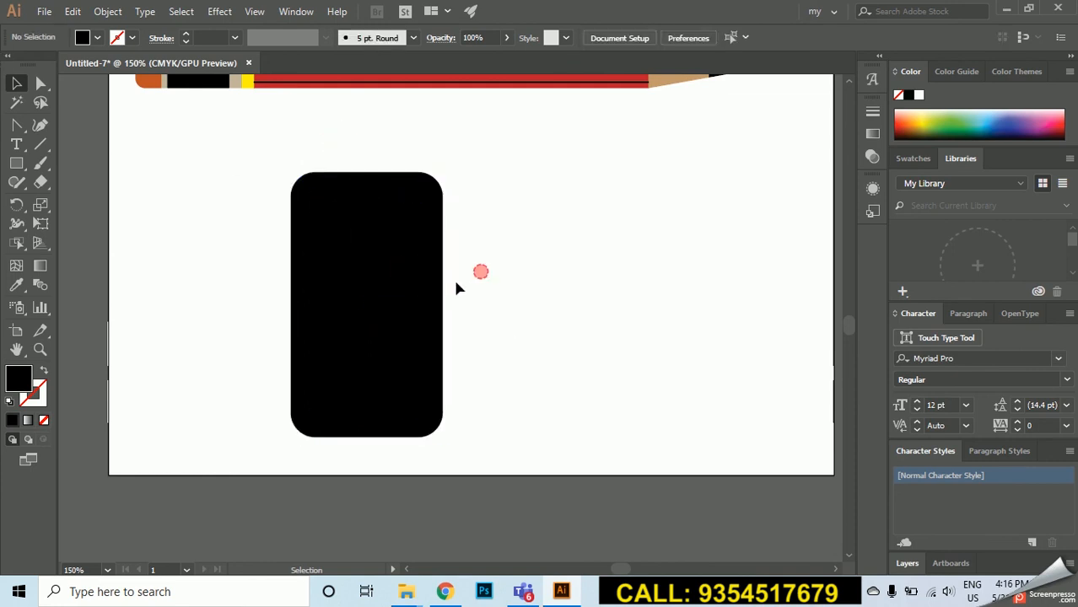
# Draw a small horizontal rectangle near the phone body's upper edge as the speaker slot
pyautogui.scroll(1, 377, 291)
pyautogui.click(16, 163)
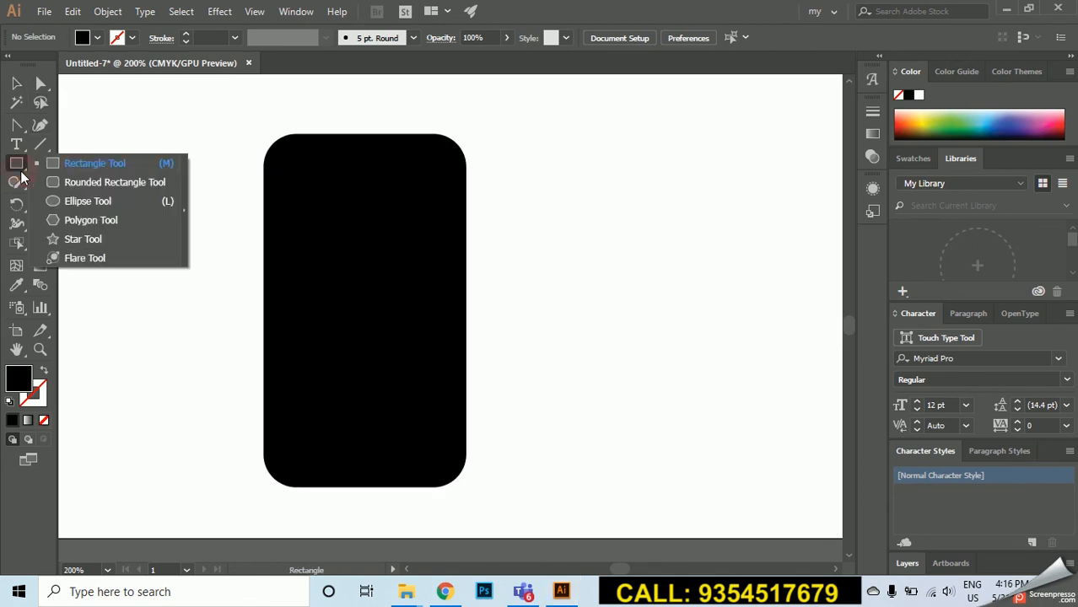
pyautogui.click(86, 169)
pyautogui.scroll(2, 325, 173)
pyautogui.moveTo(350, 116); pyautogui.dragTo(470, 132)
pyautogui.click(16, 82)
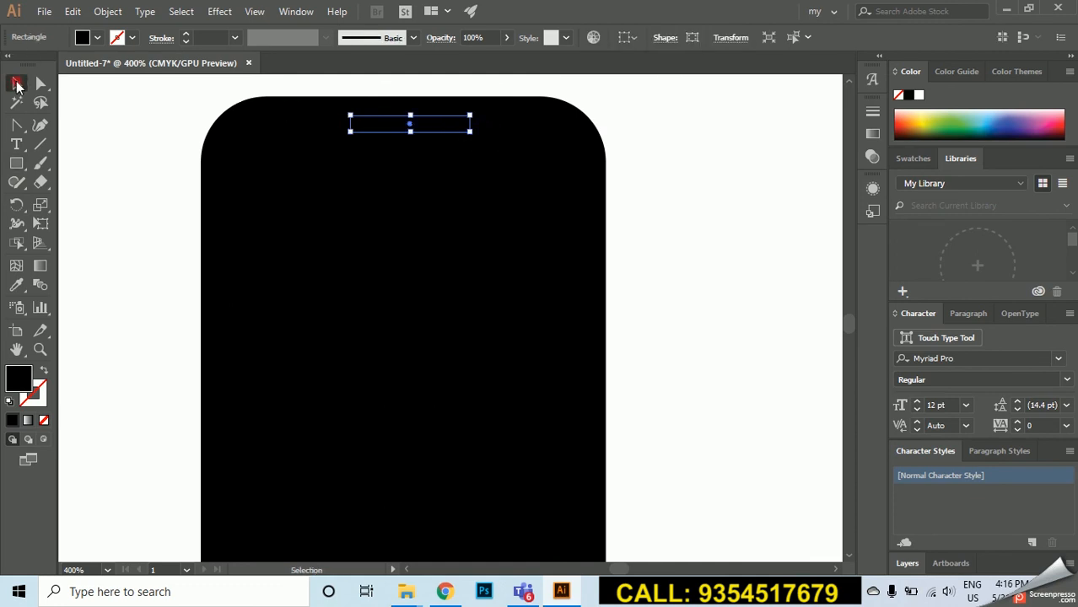
# Give the speaker rectangle a dark gray fill and a very light gray stroke (C=0 M=0 Y=0 K=5)
pyautogui.click(99, 37)
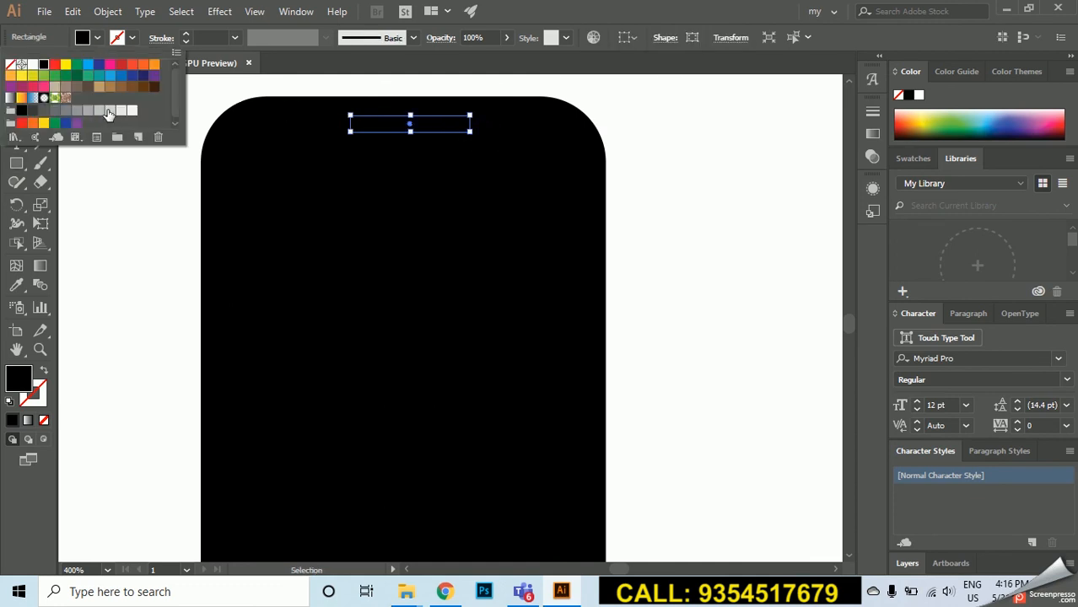
pyautogui.click(33, 110)
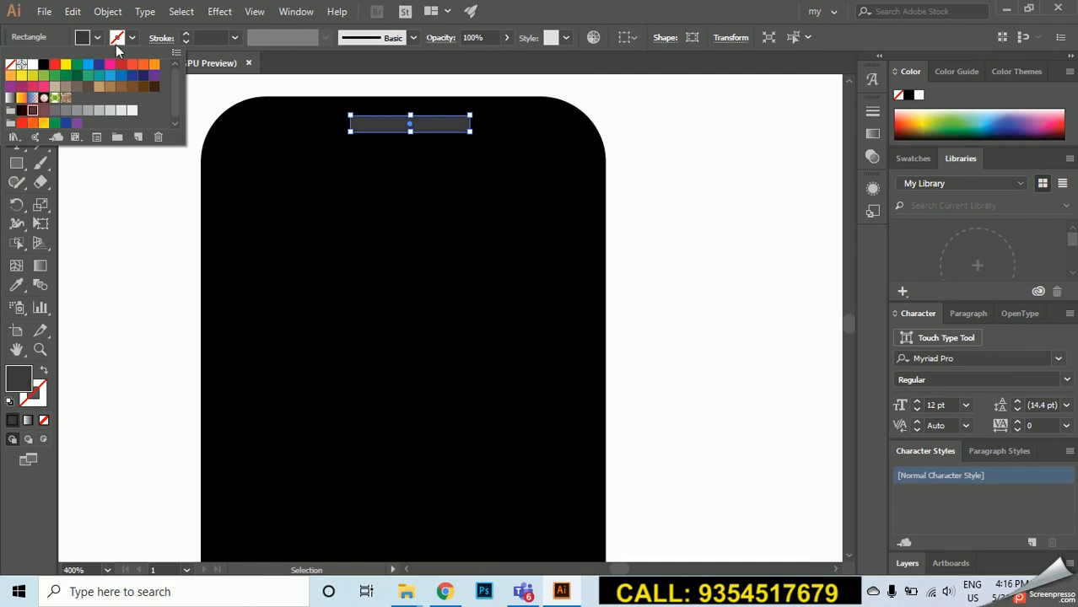
pyautogui.click(133, 37)
pyautogui.click(132, 37)
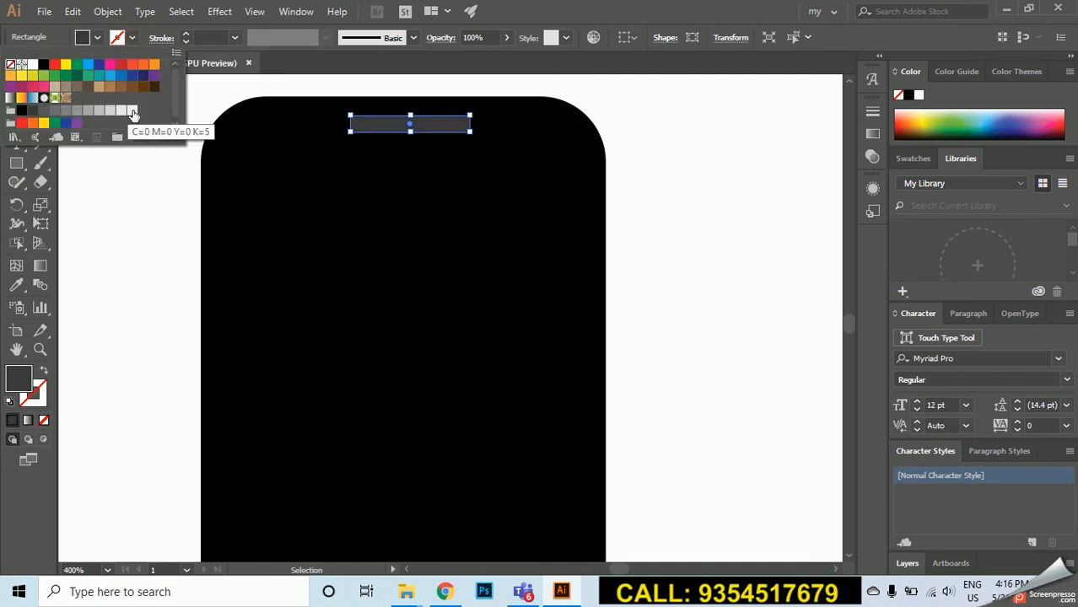
pyautogui.click(133, 111)
pyautogui.click(158, 240)
# Round the speaker rectangle's ends fully and set its stroke weight to 0.25 pt
pyautogui.scroll(3, 486, 121)
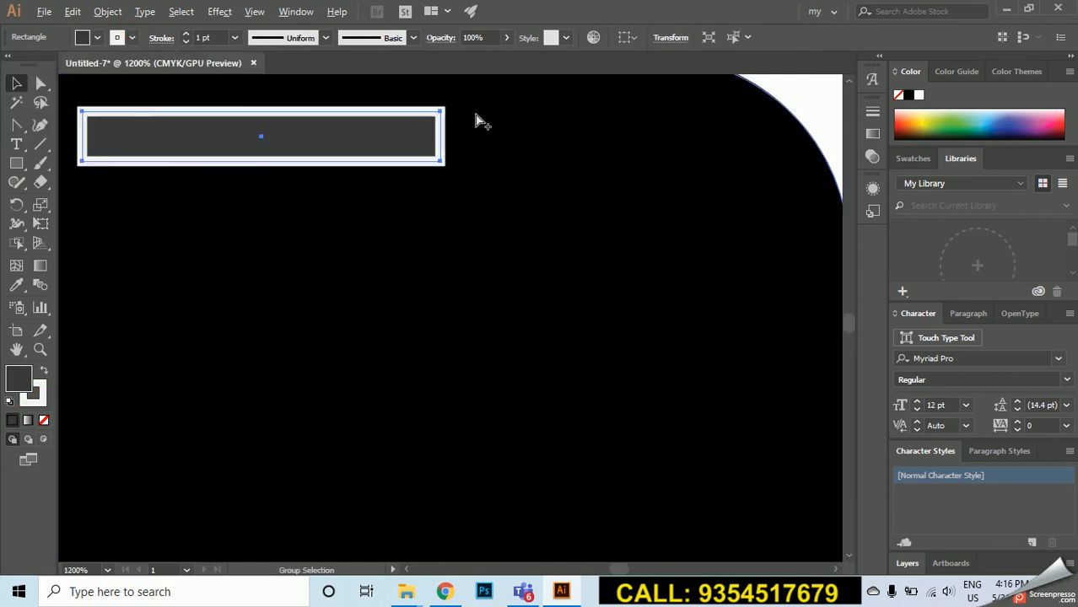
pyautogui.moveTo(93, 123); pyautogui.dragTo(114, 137)
pyautogui.click(235, 38)
pyautogui.click(253, 56)
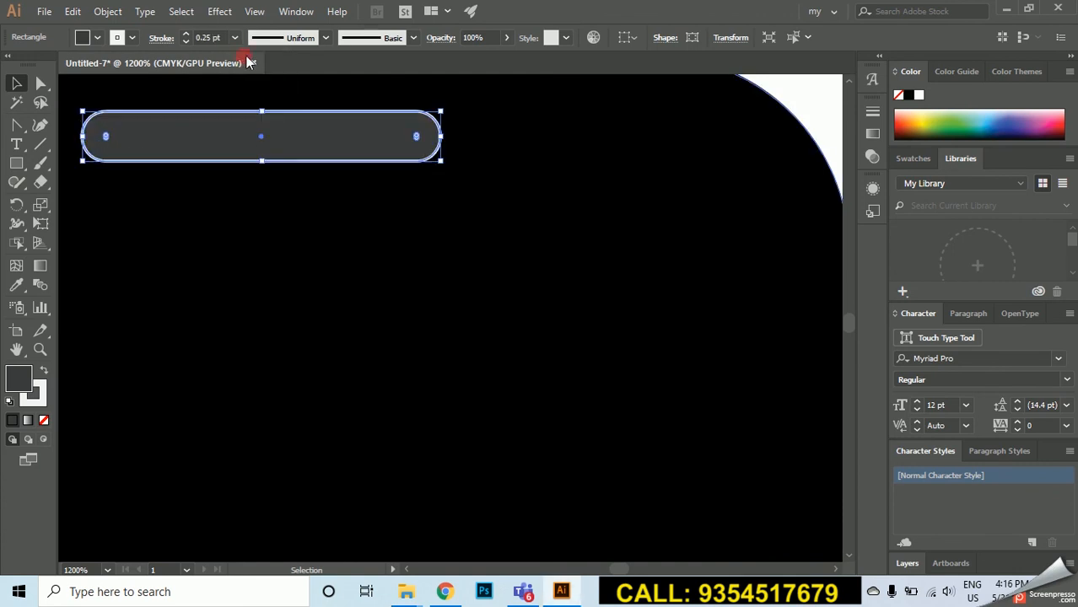
pyautogui.scroll(-4, 367, 181)
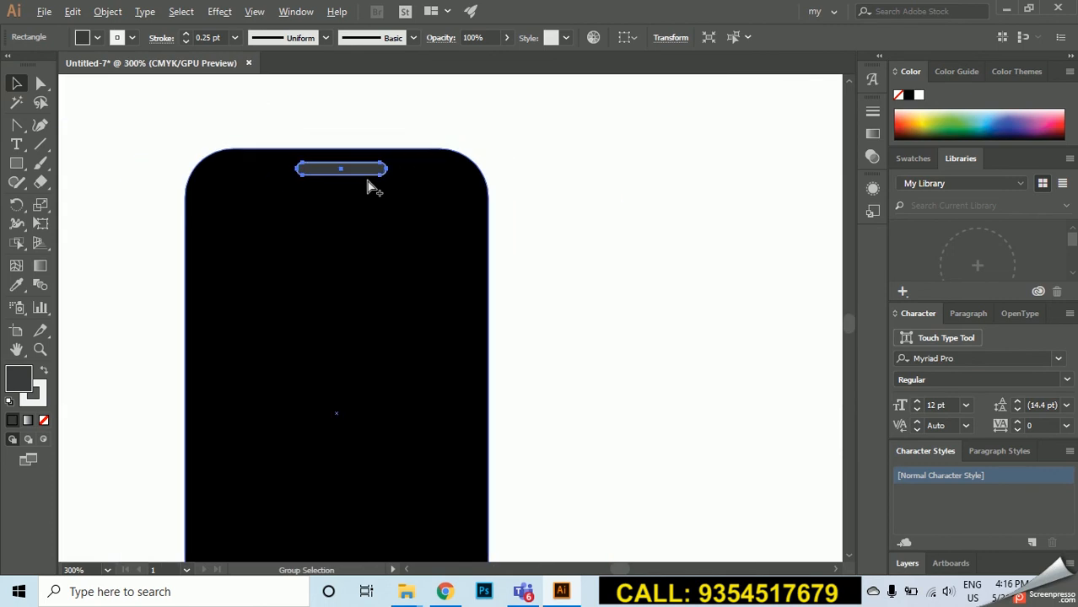
pyautogui.click(528, 195)
# Draw a small circle with the Ellipse tool near the phone body's lower edge as the home button
pyautogui.scroll(-1, 528, 195)
pyautogui.scroll(-1, 469, 169)
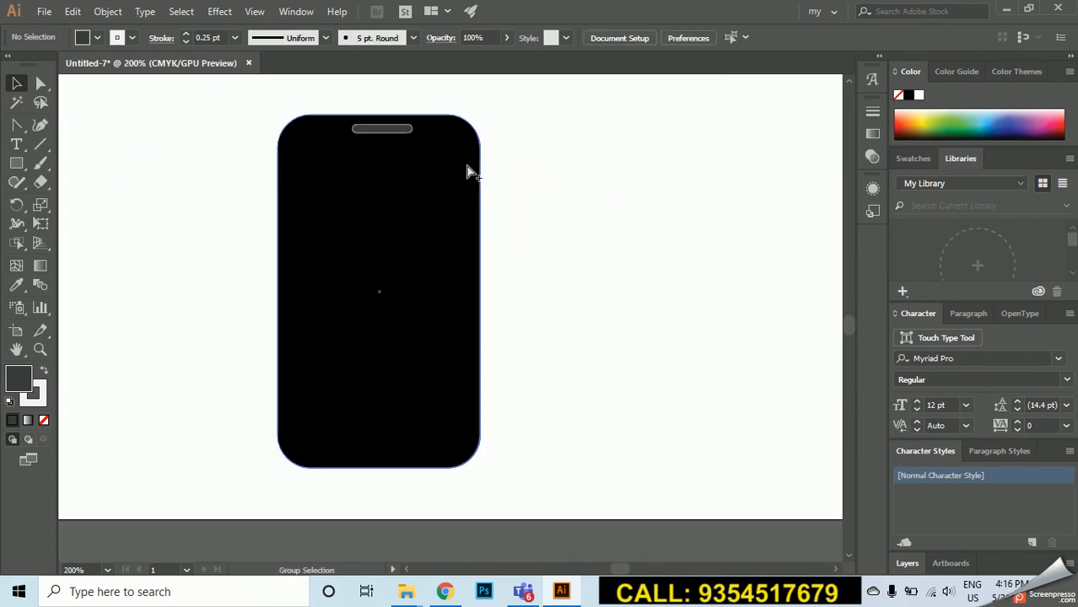
pyautogui.moveTo(16, 165); pyautogui.dragTo(88, 201)
pyautogui.moveTo(382, 448); pyautogui.dragTo(399, 432)
pyautogui.click(16, 83)
pyautogui.click(137, 150)
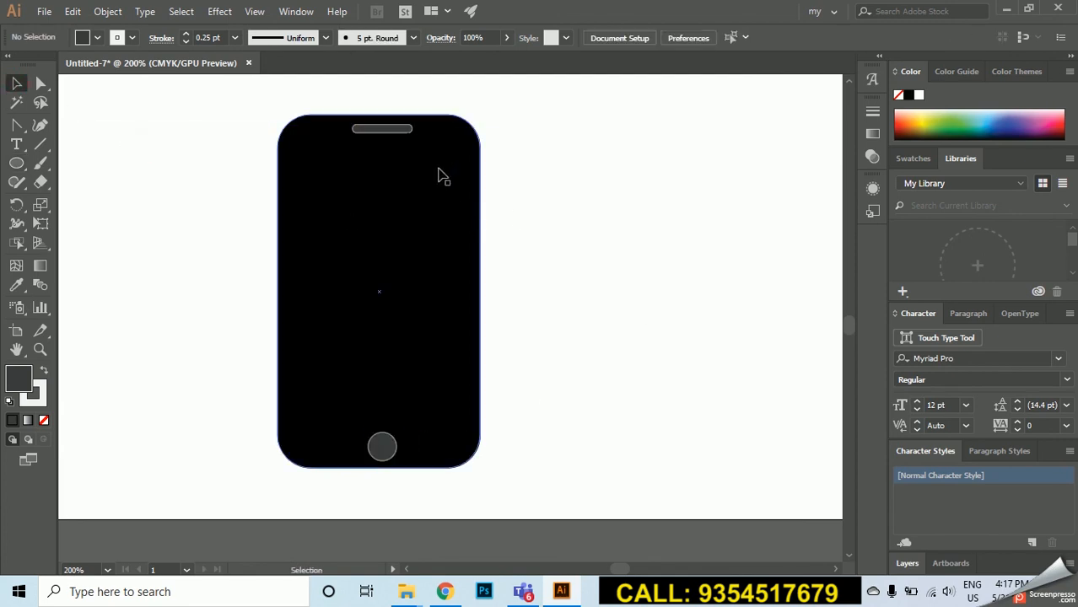
pyautogui.scroll(2, 354, 150)
pyautogui.scroll(-2, 354, 150)
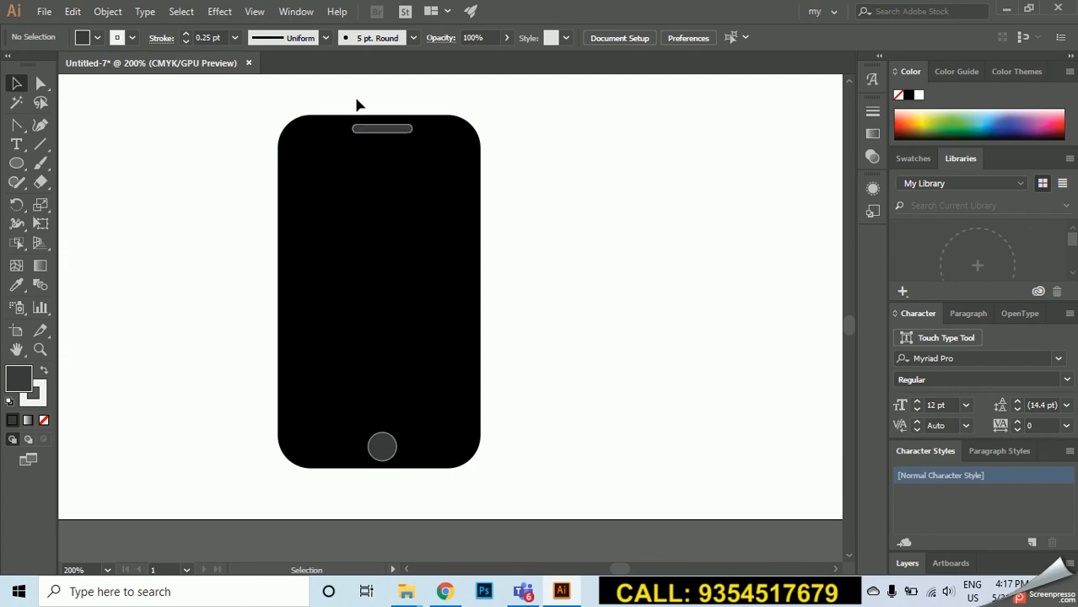
# Center the phone body, speaker slot and home button horizontally, aligning them to the selection
pyautogui.moveTo(297, 95); pyautogui.dragTo(516, 489)
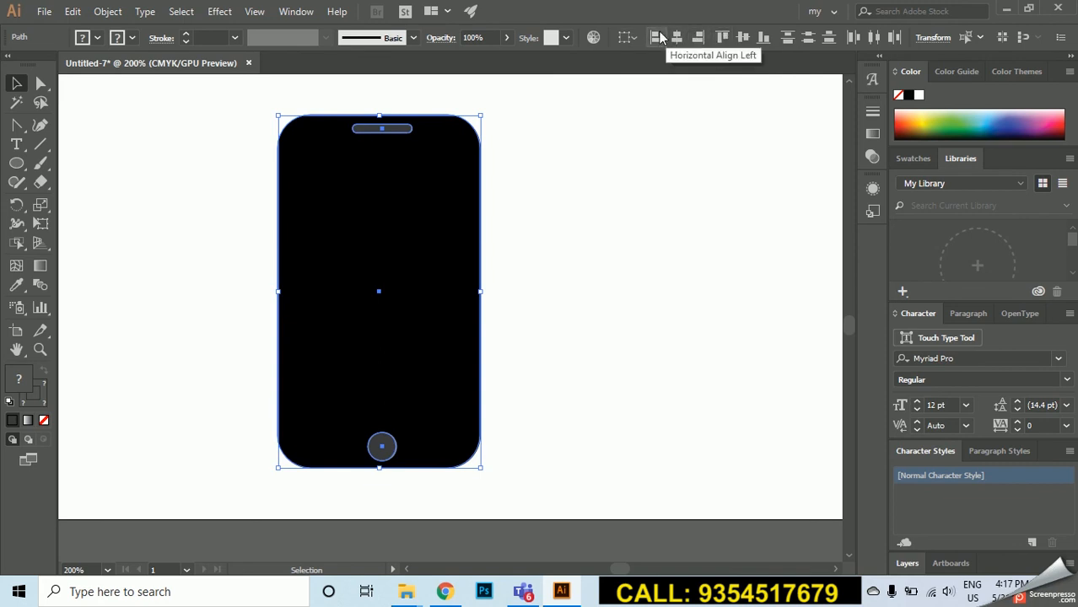
pyautogui.click(624, 42)
pyautogui.click(624, 39)
pyautogui.click(622, 39)
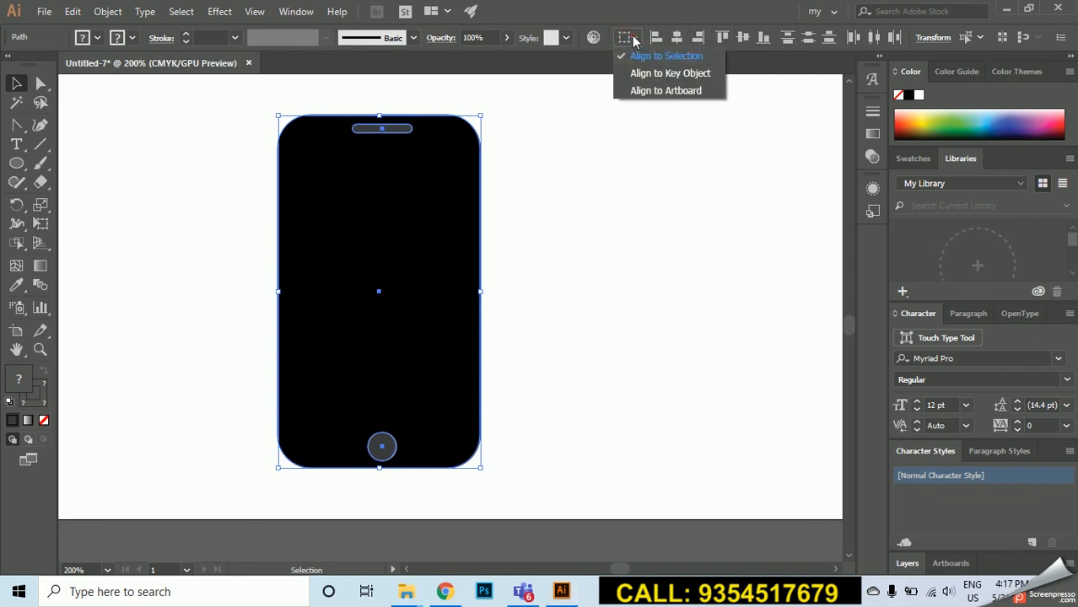
pyautogui.click(631, 39)
pyautogui.click(677, 37)
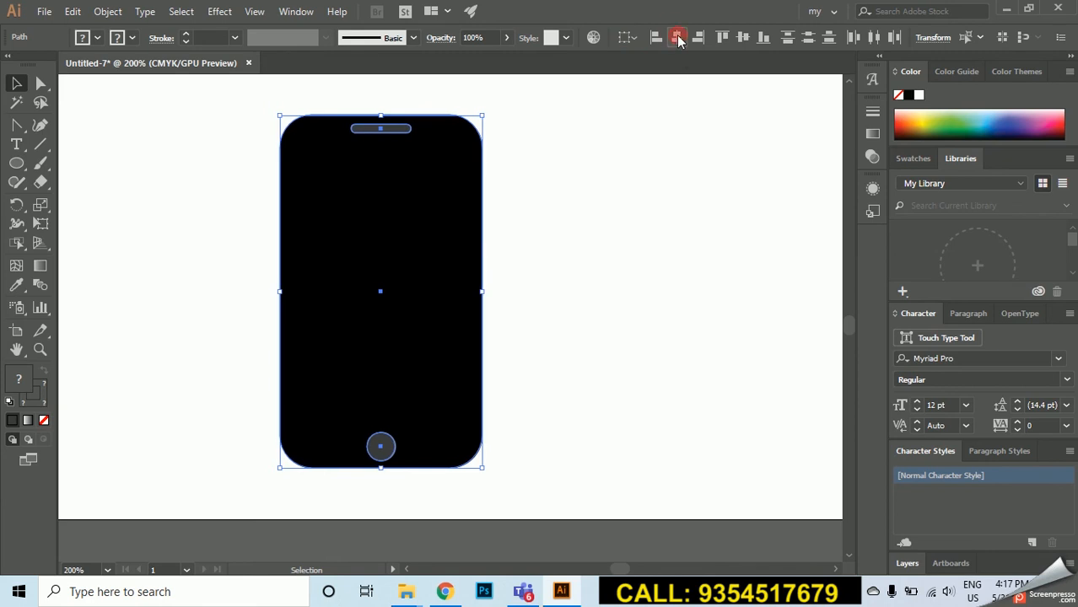
pyautogui.click(556, 223)
# Draw a small circle about 0.058 in wide on the phone body, left of the speaker slot
pyautogui.scroll(2, 409, 108)
pyautogui.scroll(1, 245, 142)
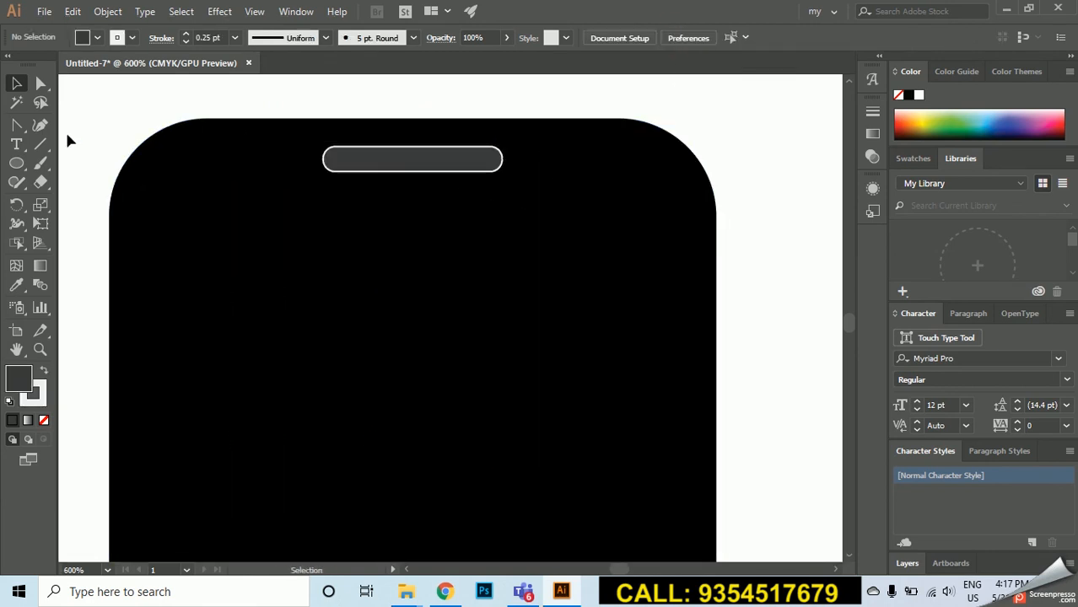
pyautogui.click(16, 163)
pyautogui.moveTo(248, 159); pyautogui.dragTo(259, 171)
pyautogui.click(16, 85)
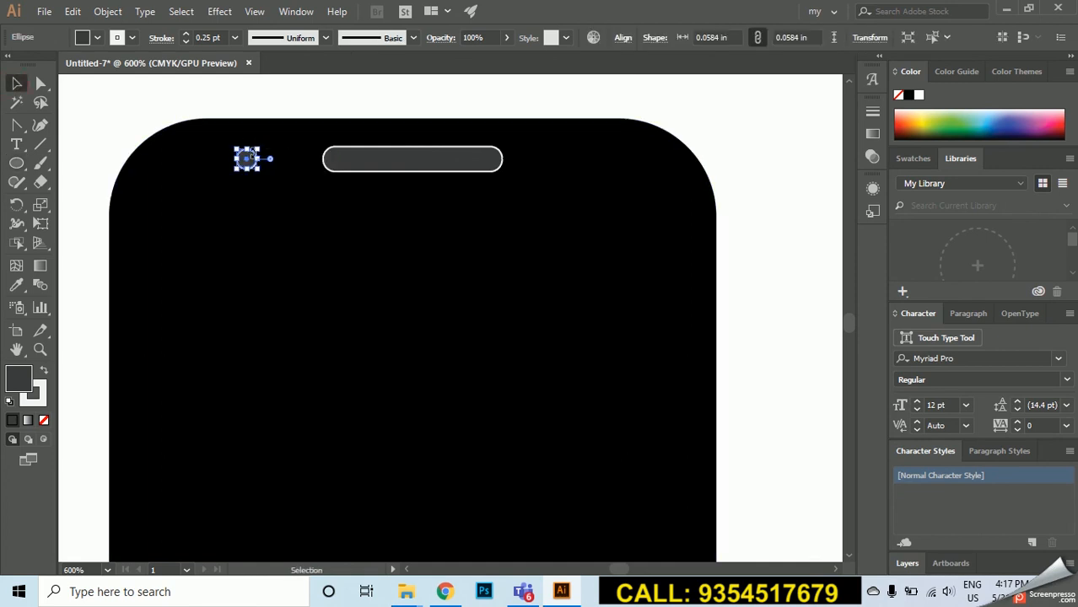
# Remove the stroke from the small circle beside the speaker slot
pyautogui.click(97, 38)
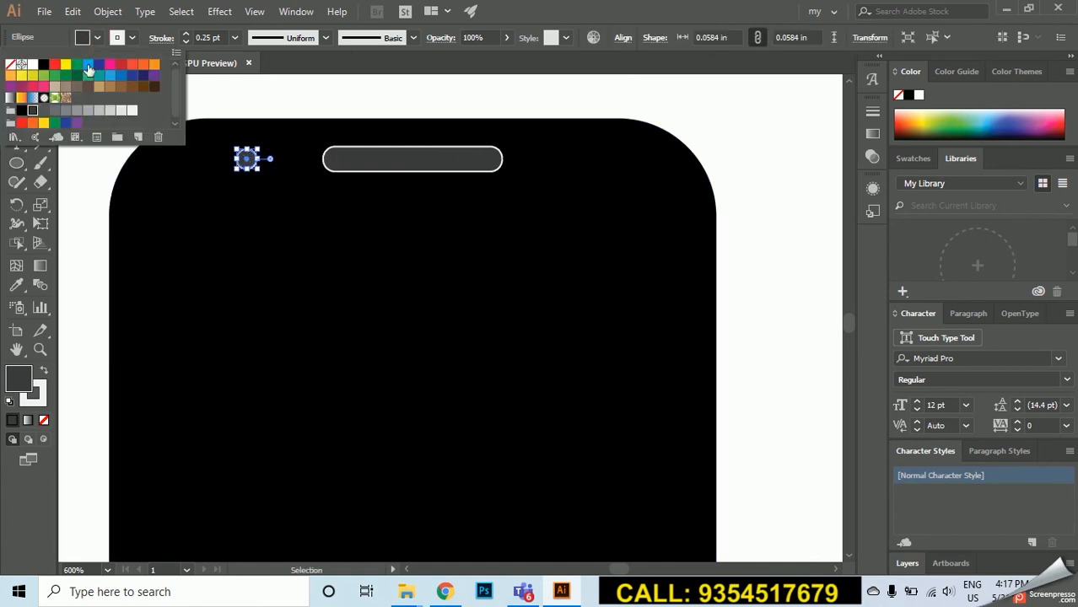
pyautogui.click(134, 37)
pyautogui.click(134, 37)
pyautogui.click(10, 64)
pyautogui.click(242, 94)
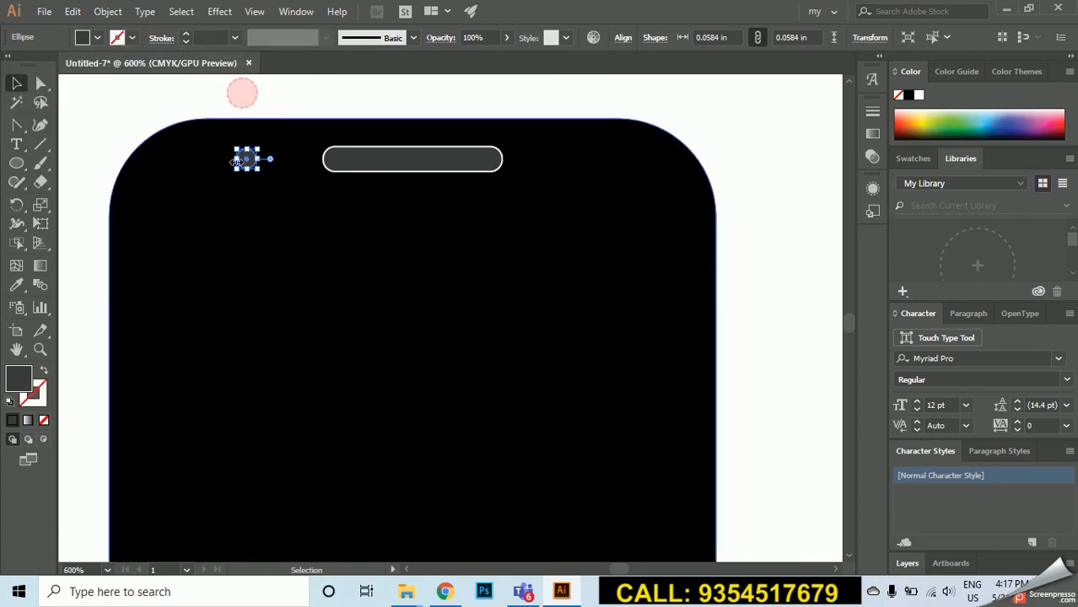
# Duplicate the small strokeless circle and place the copy directly to its left
pyautogui.scroll(3, 250, 167)
pyautogui.moveTo(250, 167); pyautogui.dragTo(187, 168)
pyautogui.scroll(-3, 287, 162)
pyautogui.click(93, 129)
pyautogui.scroll(-4, 249, 160)
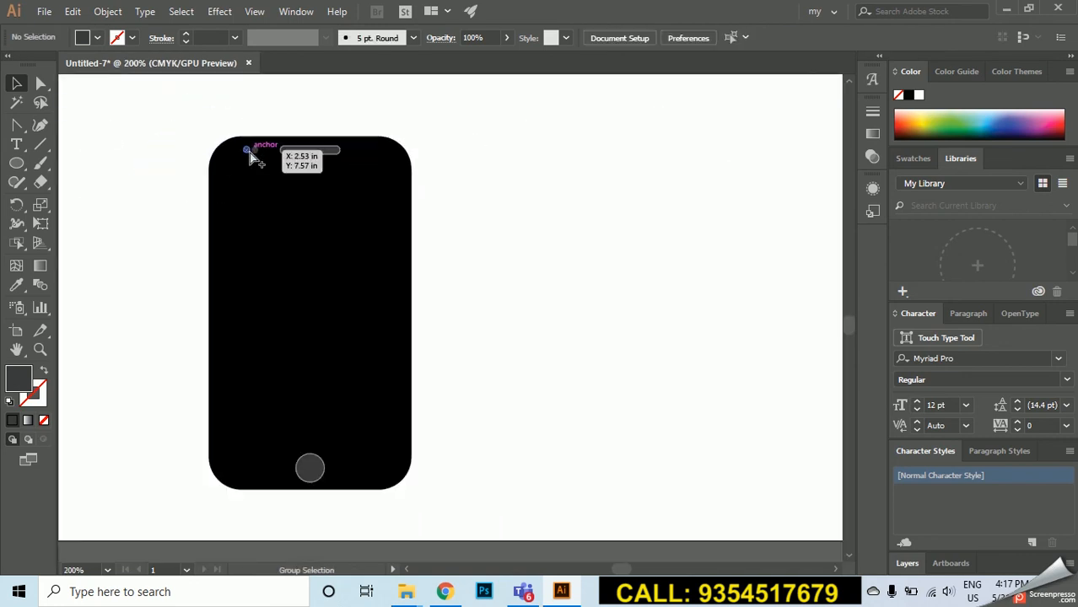
# Draw a rectangle about 1.56 in wide and 2.55 in high between the speaker and home button as the phone screen
pyautogui.moveTo(476, 238); pyautogui.dragTo(491, 201)
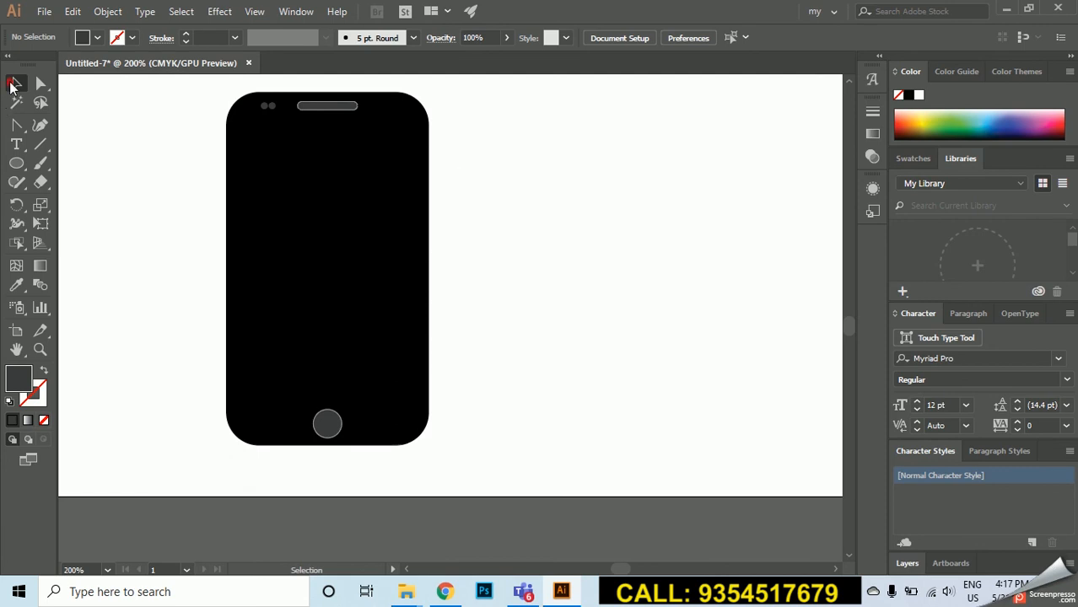
pyautogui.scroll(-1, 469, 271)
pyautogui.click(285, 235)
pyautogui.scroll(-1, 297, 231)
pyautogui.scroll(2, 298, 231)
pyautogui.click(17, 166)
pyautogui.click(17, 165)
pyautogui.click(93, 160)
pyautogui.moveTo(298, 129)
pyautogui.mouseDown()
pyautogui.moveTo(417, 344)
pyautogui.moveTo(457, 380)
pyautogui.moveTo(476, 420)
pyautogui.mouseUp()
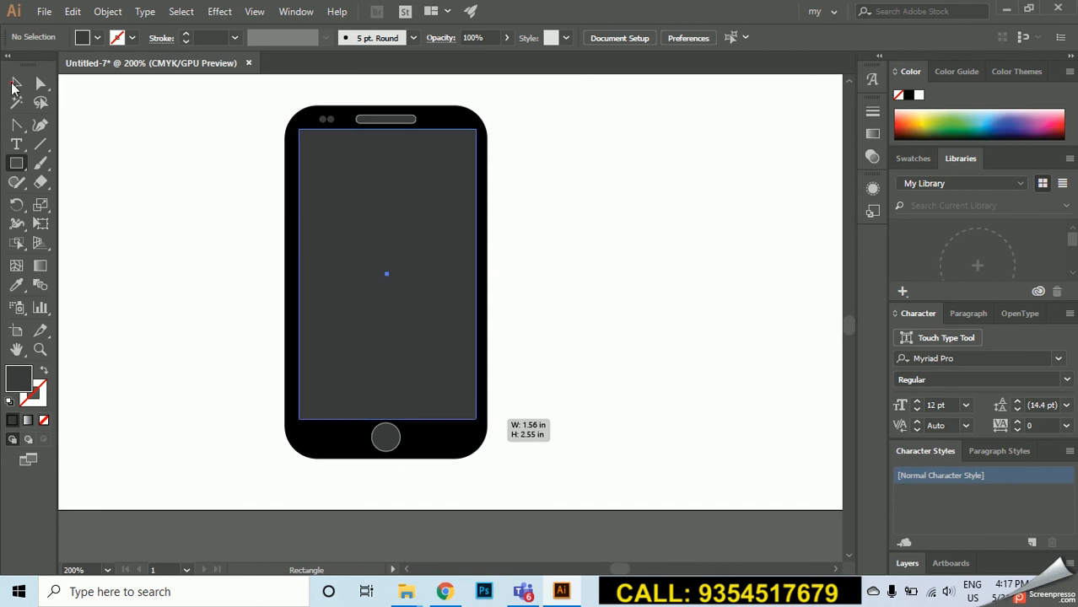
# Center the screen rectangle horizontally with the phone body
pyautogui.click(15, 84)
pyautogui.moveTo(212, 199); pyautogui.dragTo(583, 302)
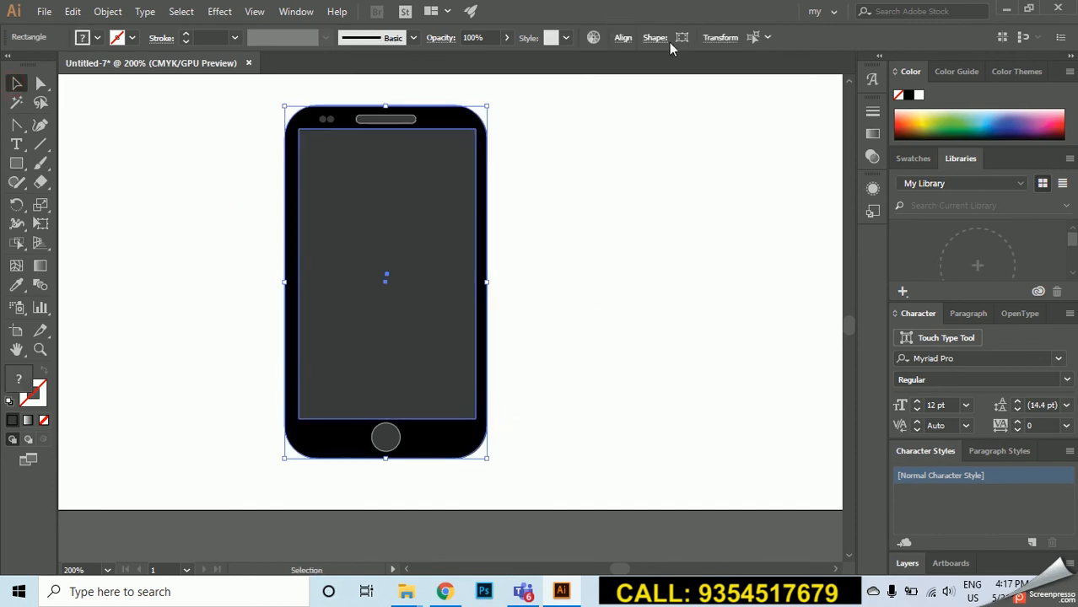
pyautogui.click(622, 37)
pyautogui.click(494, 82)
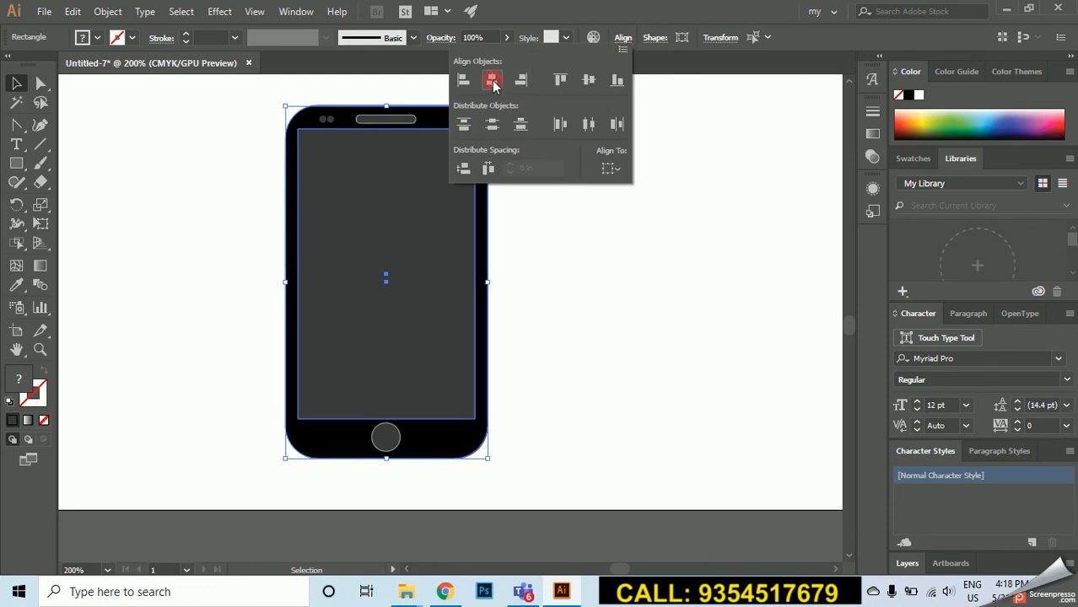
pyautogui.click(565, 242)
# Examine the finished smartphone and its parts together with the row of pencils on the artboard
pyautogui.hotkey('ctrl', '-')
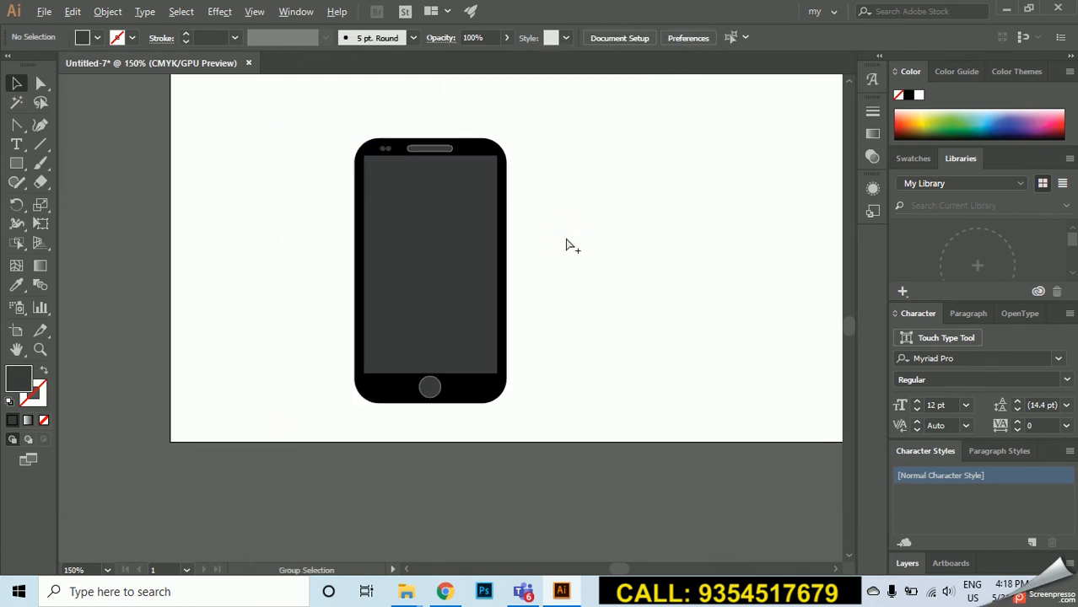
pyautogui.moveTo(327, 121); pyautogui.dragTo(659, 489)
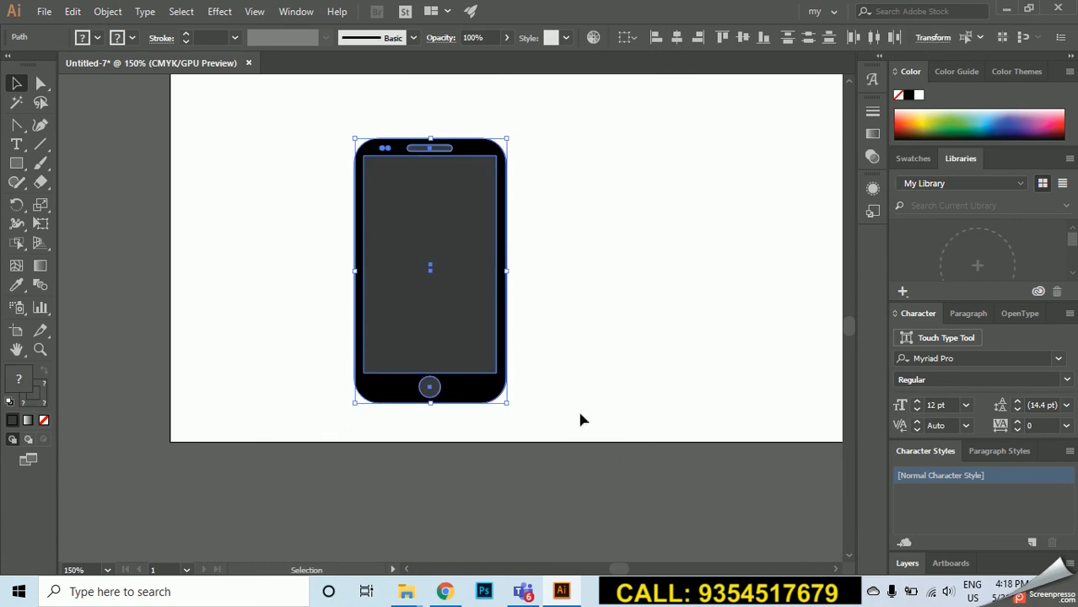
pyautogui.click(584, 308)
pyautogui.scroll(-2, 584, 312)
pyautogui.scroll(-1, 693, 248)
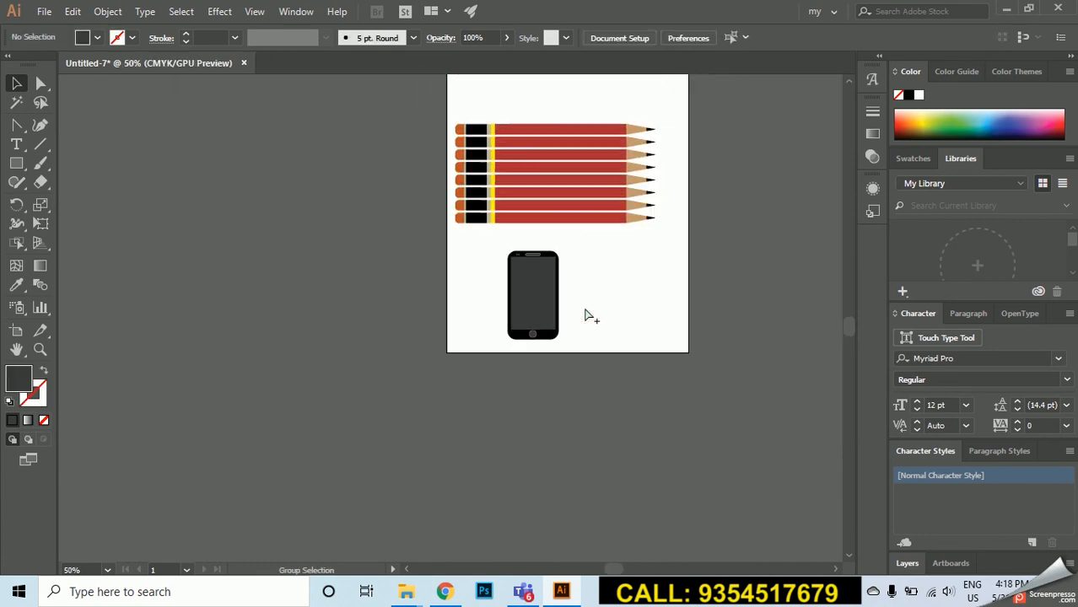
pyautogui.scroll(2, 534, 294)
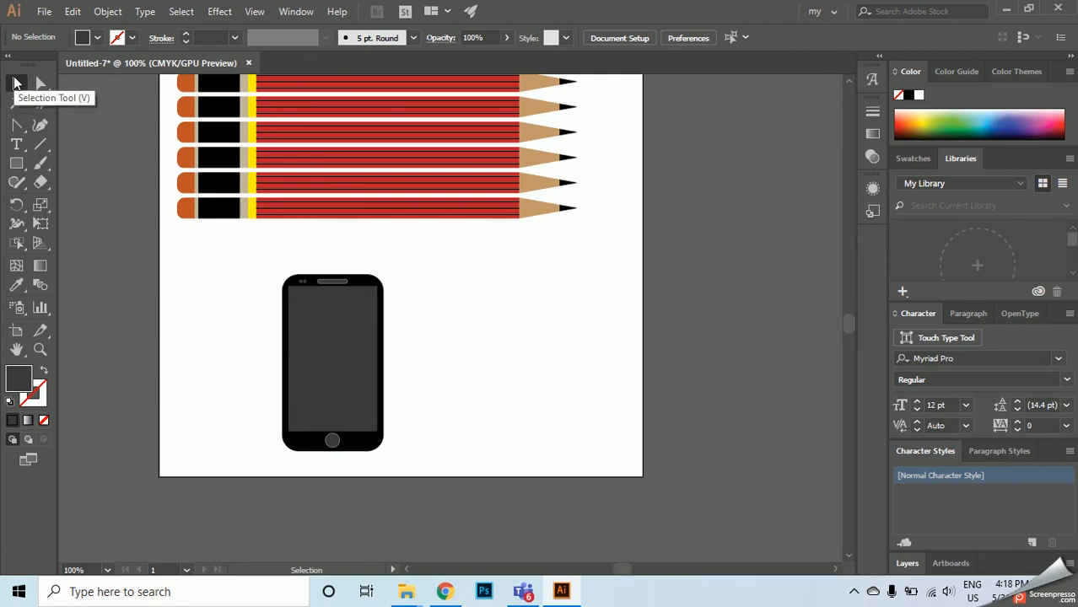
pyautogui.scroll(-1, 169, 144)
pyautogui.moveTo(175, 152); pyautogui.dragTo(250, 244)
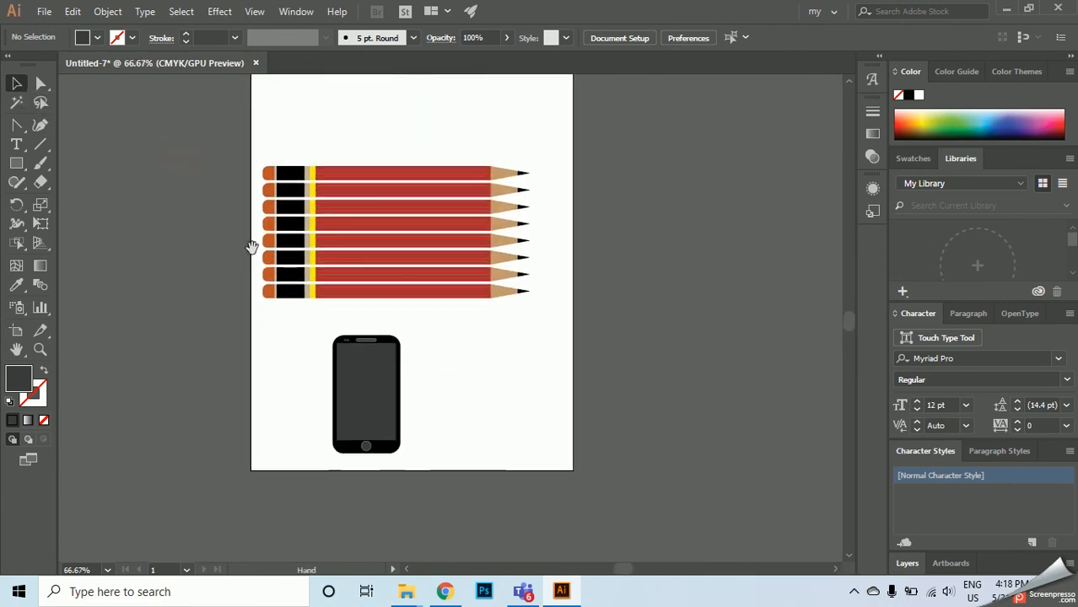
# Save the document to the Desktop as "my first document" in Adobe Illustrator (*.AI) format
pyautogui.click(41, 11)
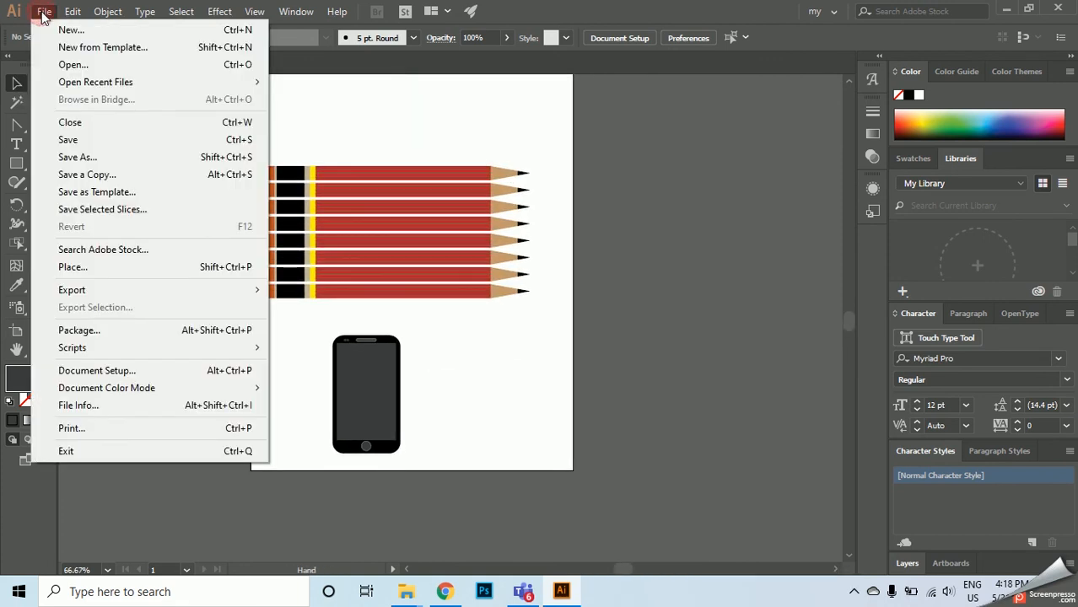
pyautogui.click(75, 141)
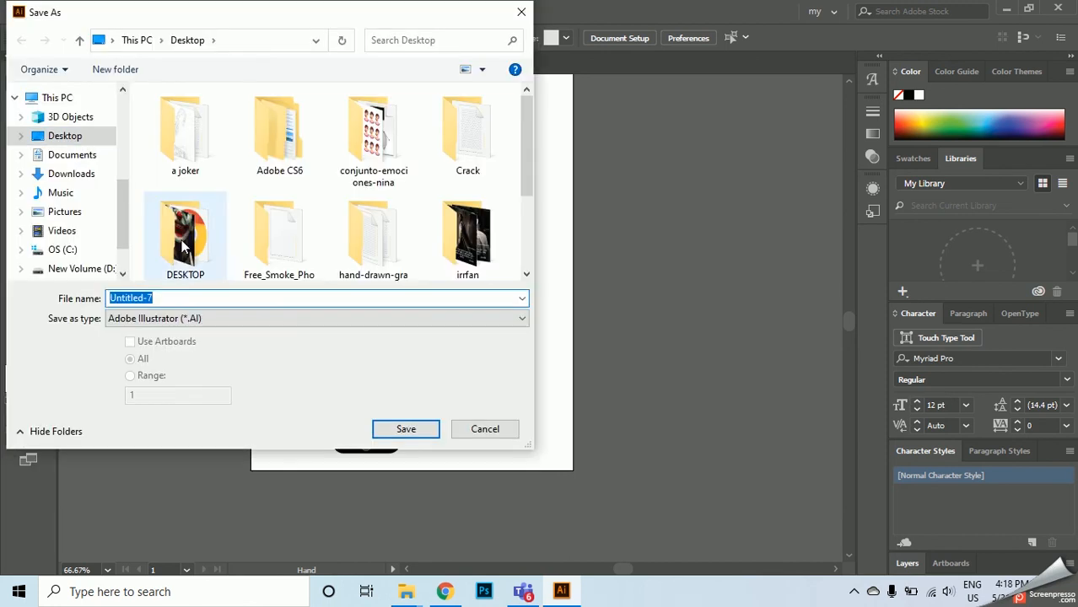
pyautogui.write('my first document')
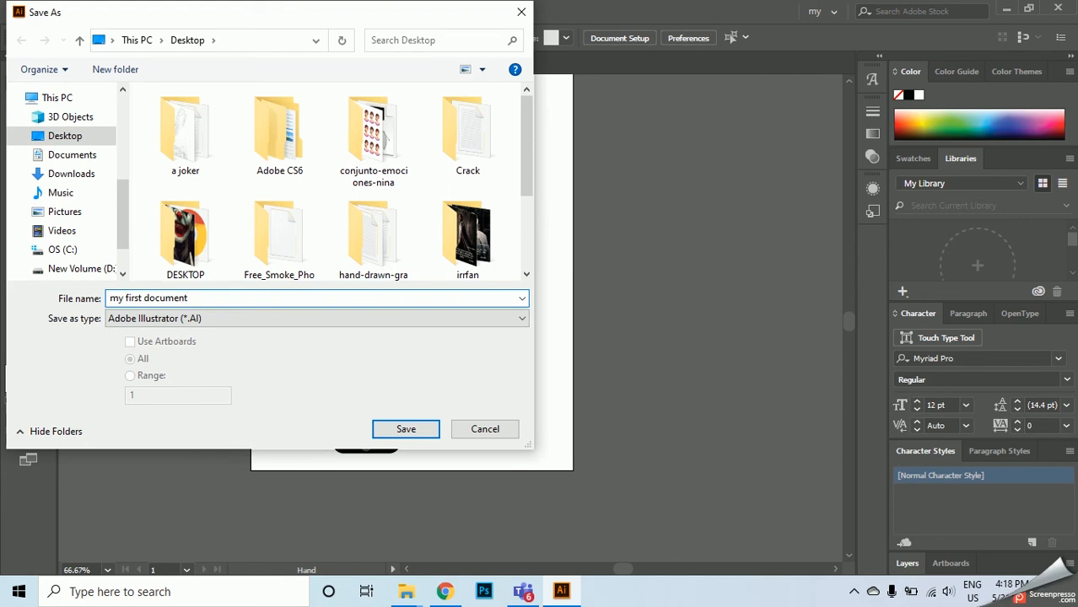
pyautogui.click(269, 319)
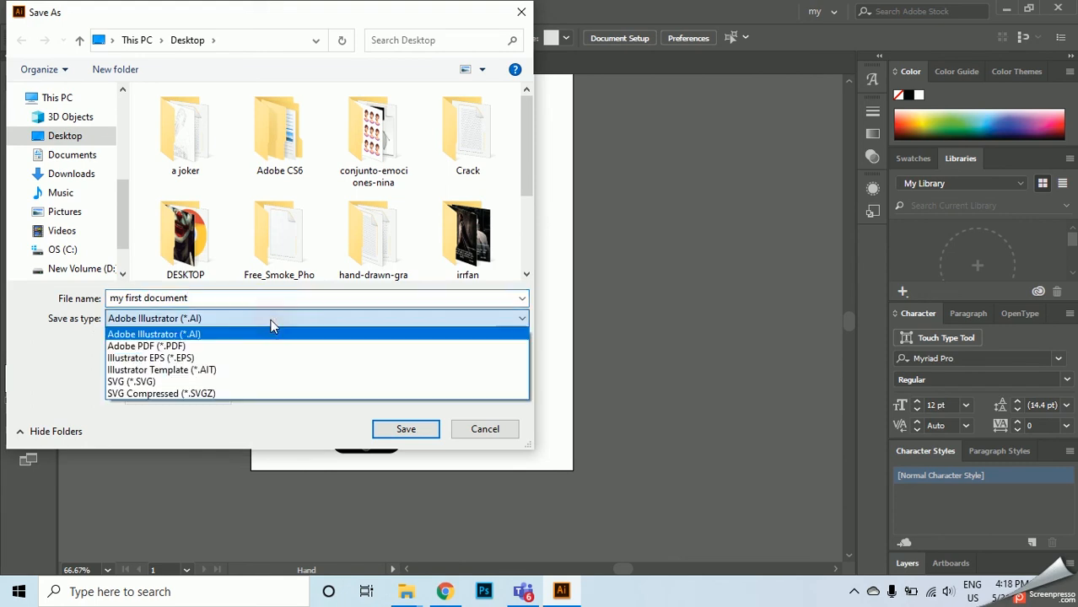
pyautogui.click(205, 336)
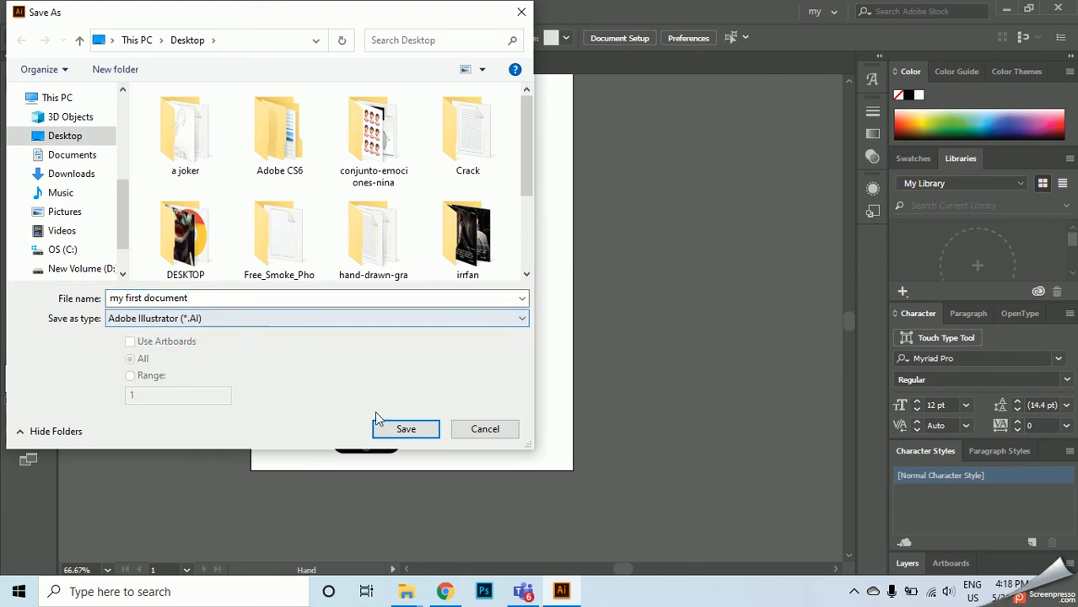
pyautogui.click(407, 430)
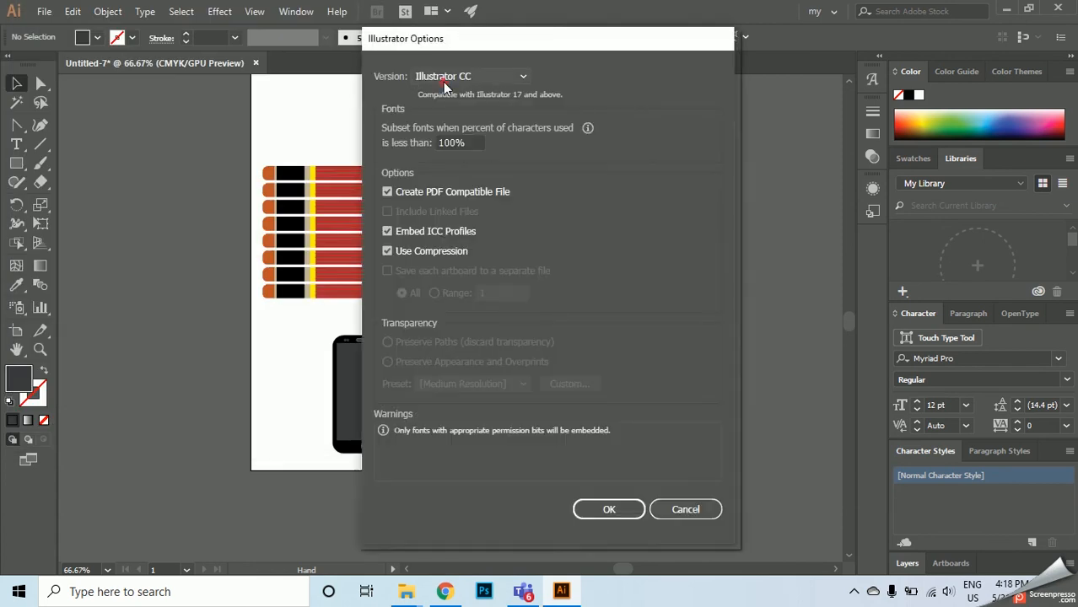
# Review the available file versions, keep Illustrator CC and accept the save options
pyautogui.click(443, 78)
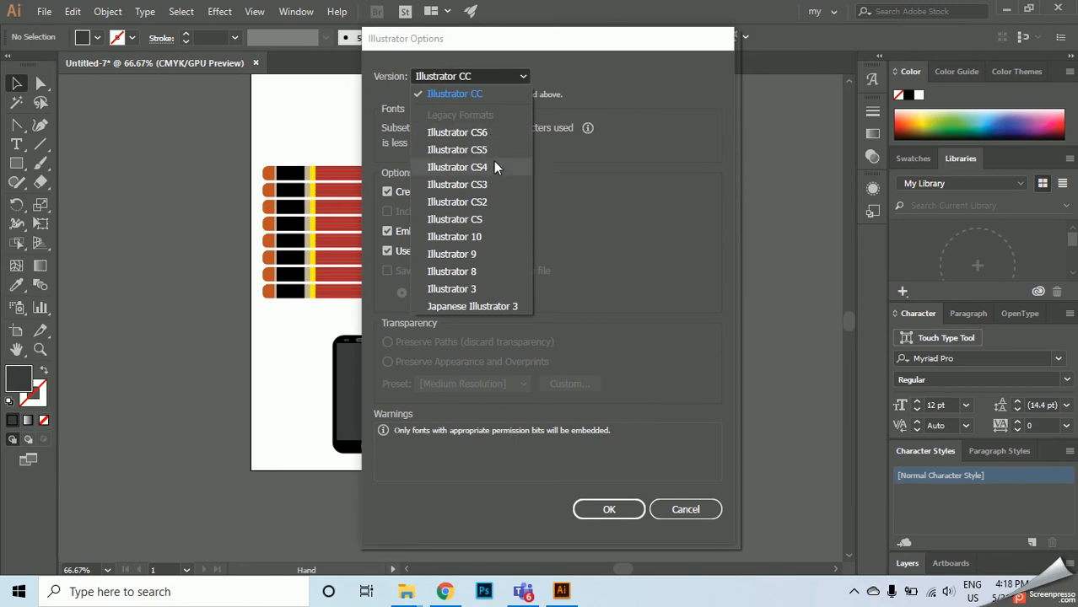
pyautogui.click(499, 77)
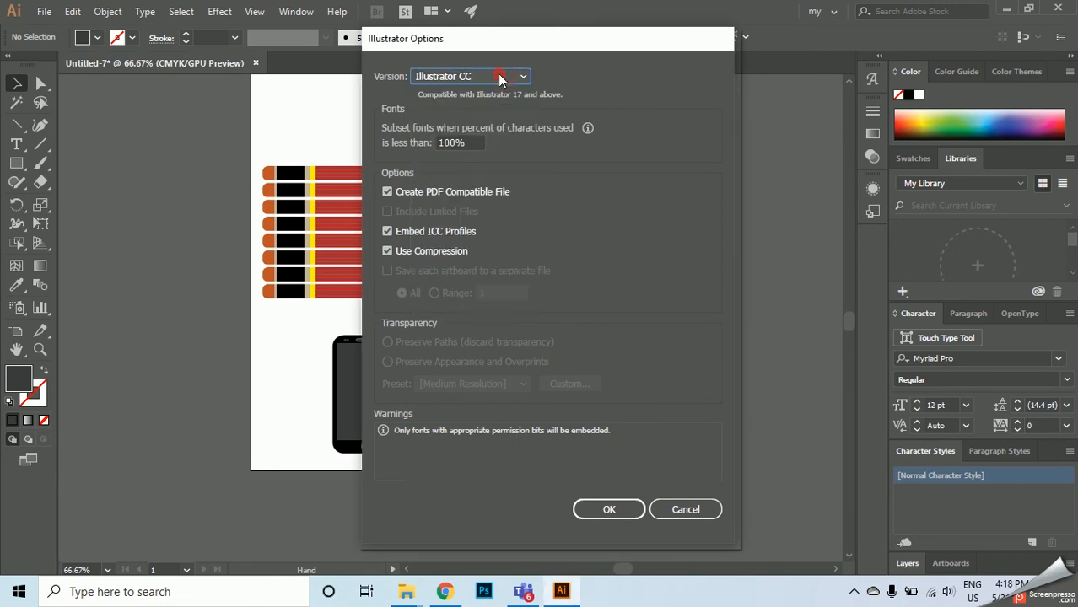
pyautogui.click(604, 512)
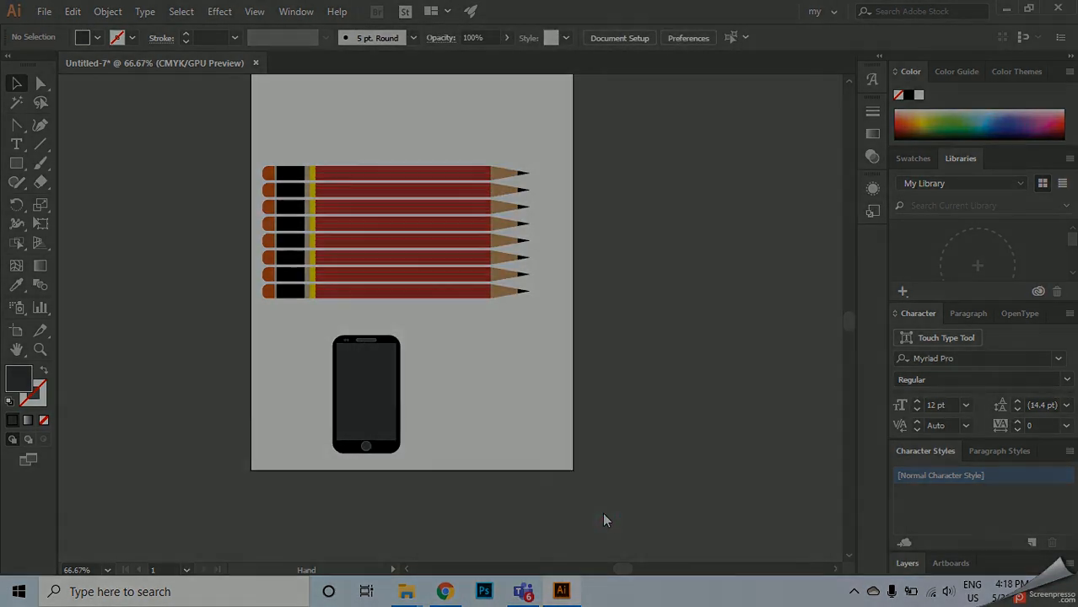